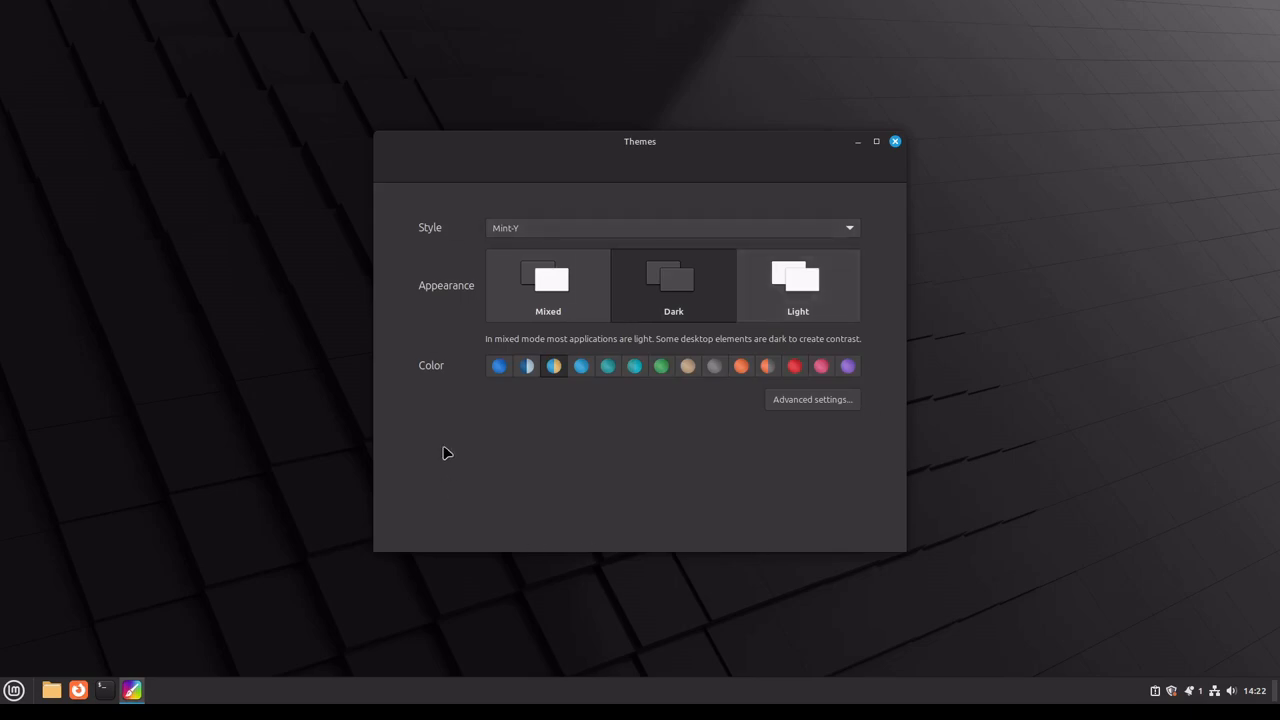
Step: Open the Home folder beside the Themes window and compare the Mixed, Dark and Light appearances, ending on Dark
click(51, 690)
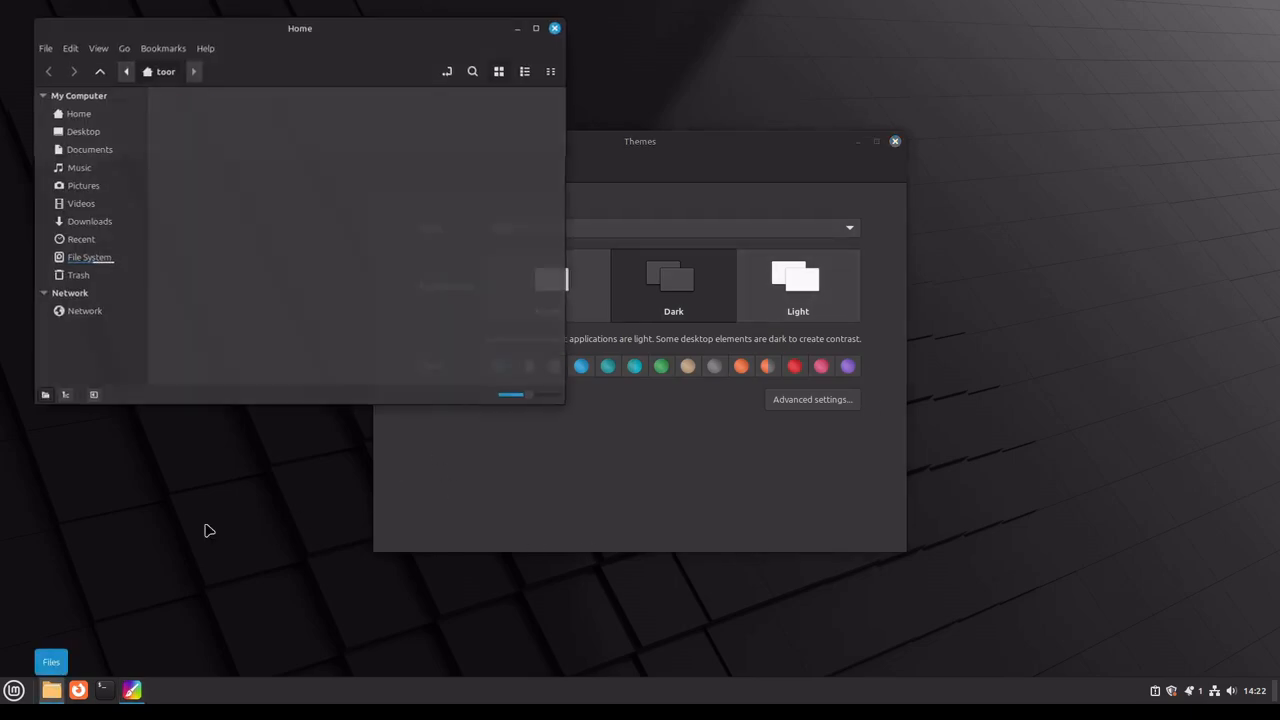
click(658, 428)
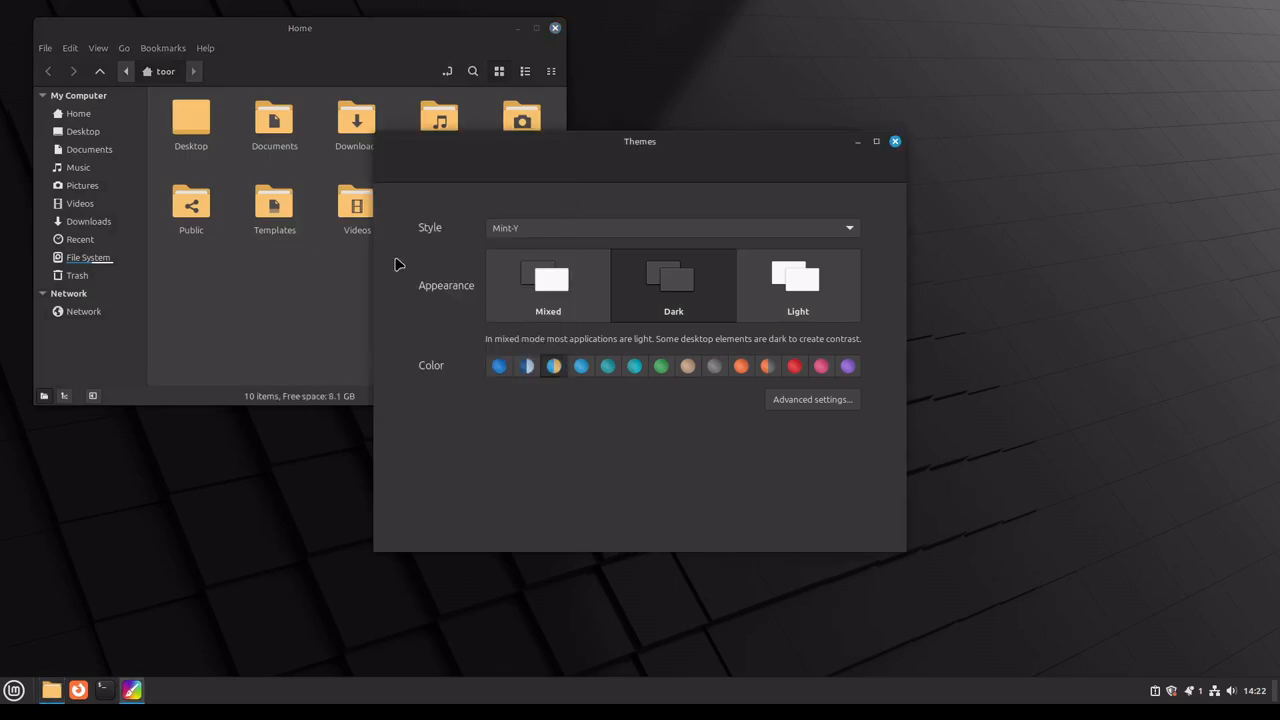
click(562, 316)
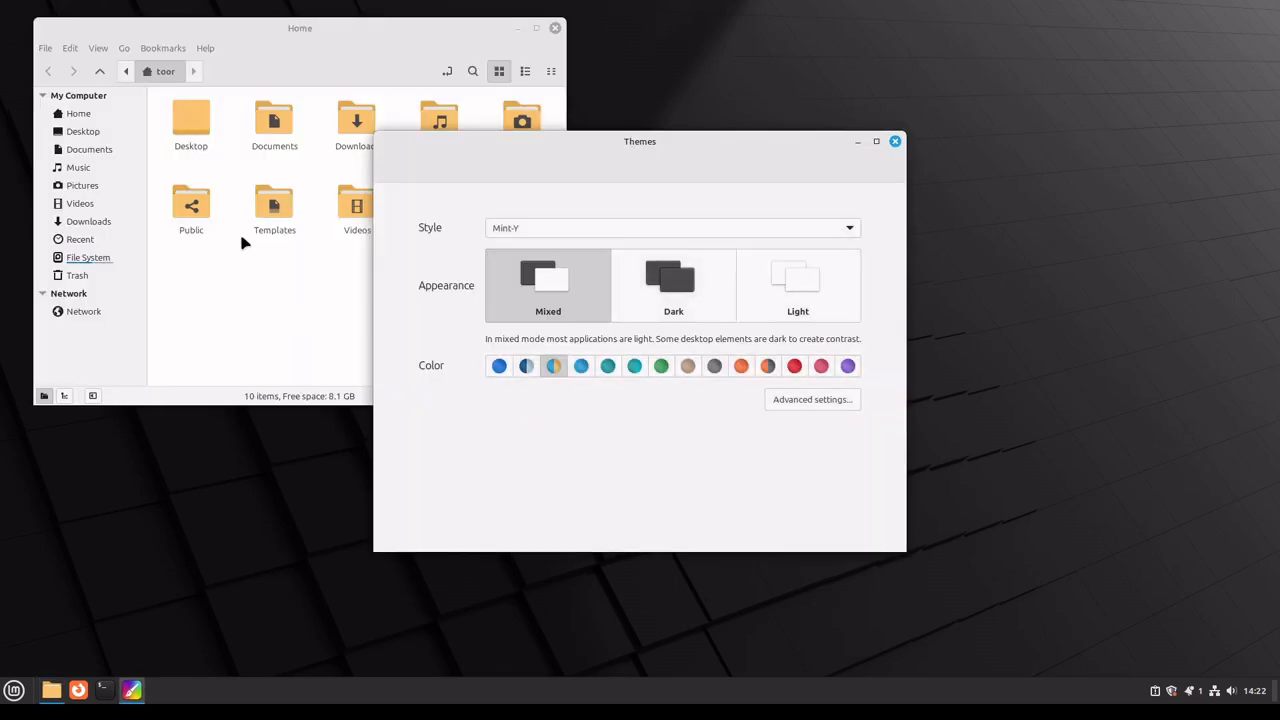
click(711, 297)
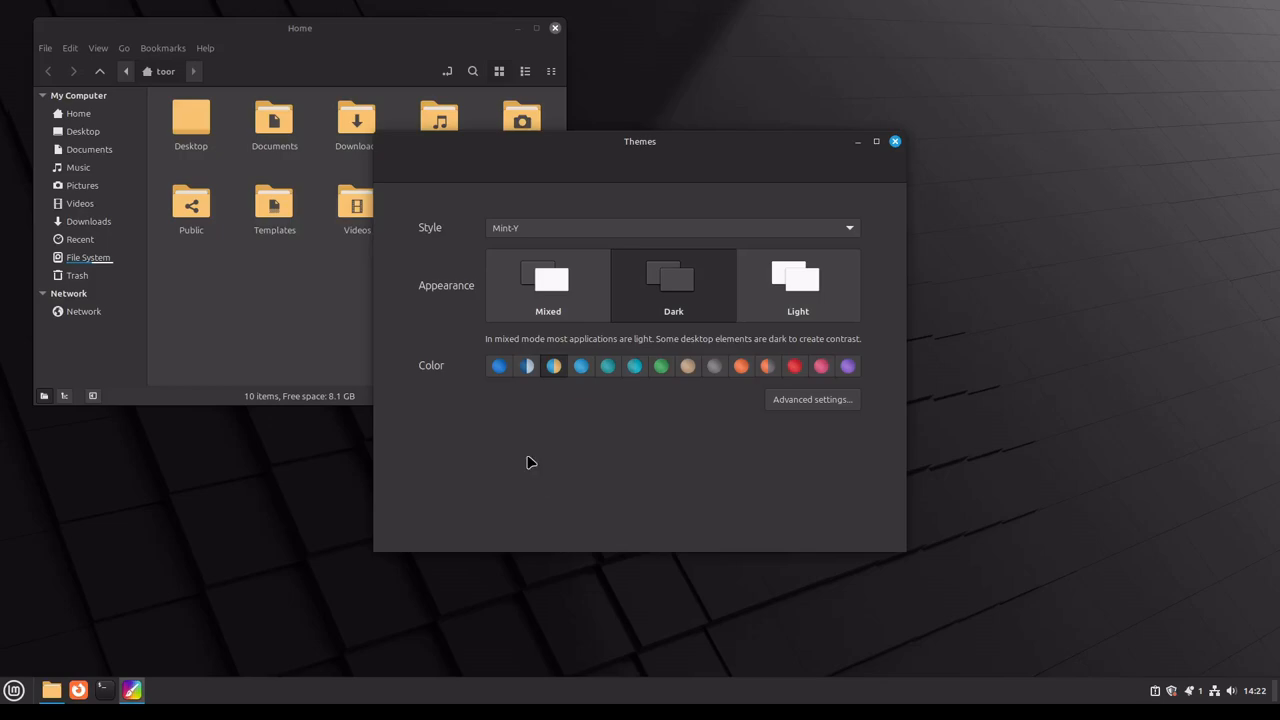
click(806, 300)
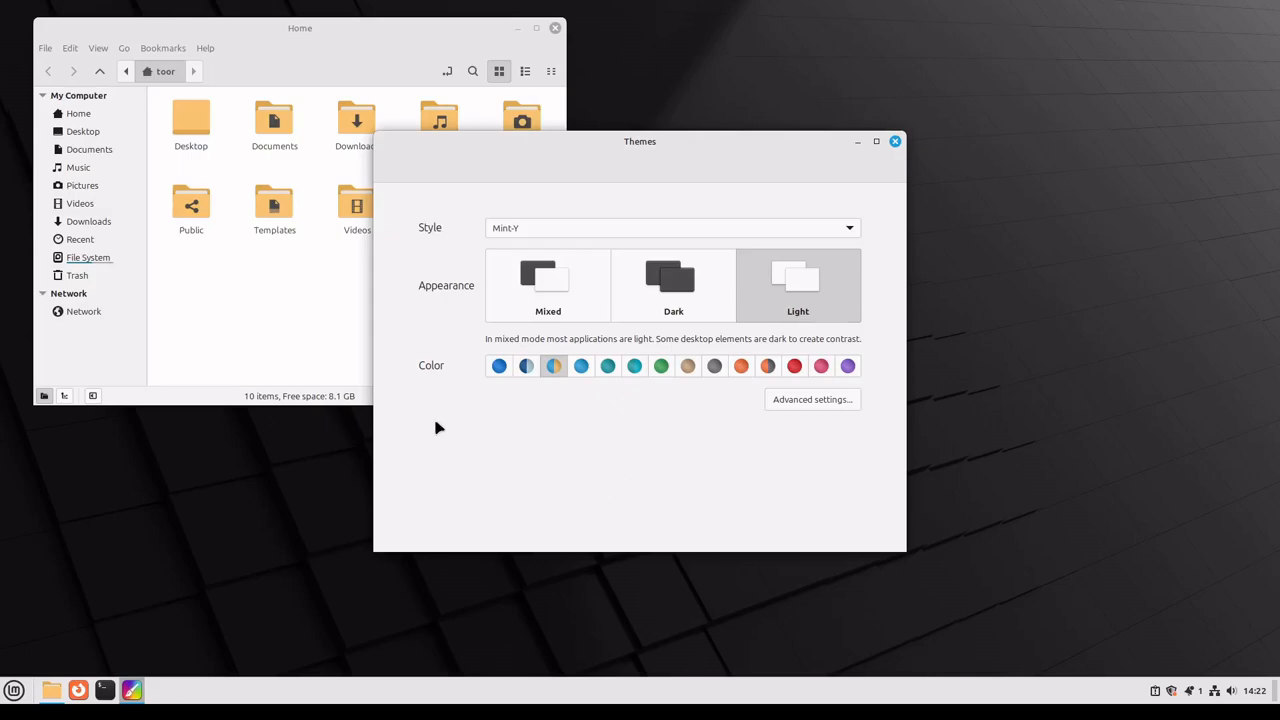
click(658, 268)
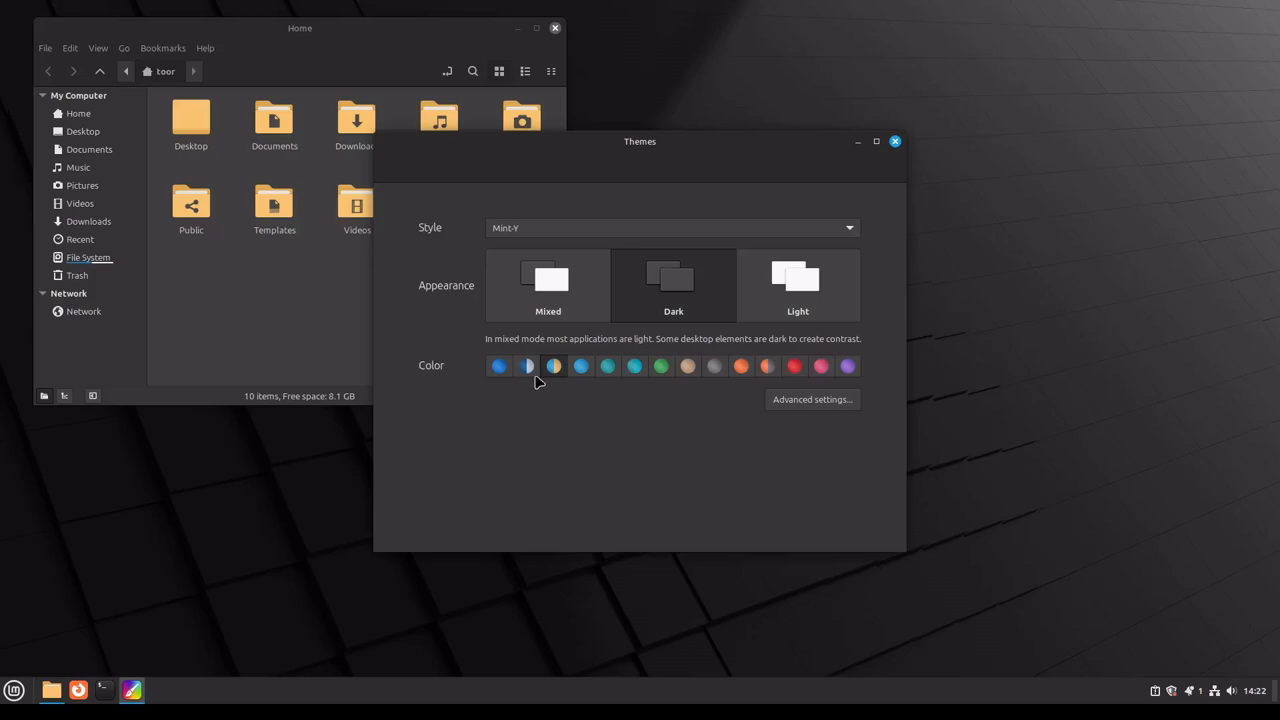
Step: Try the blue, two-tone navy and aqua theme colors, ending on the two-tone orange and grey one
click(499, 367)
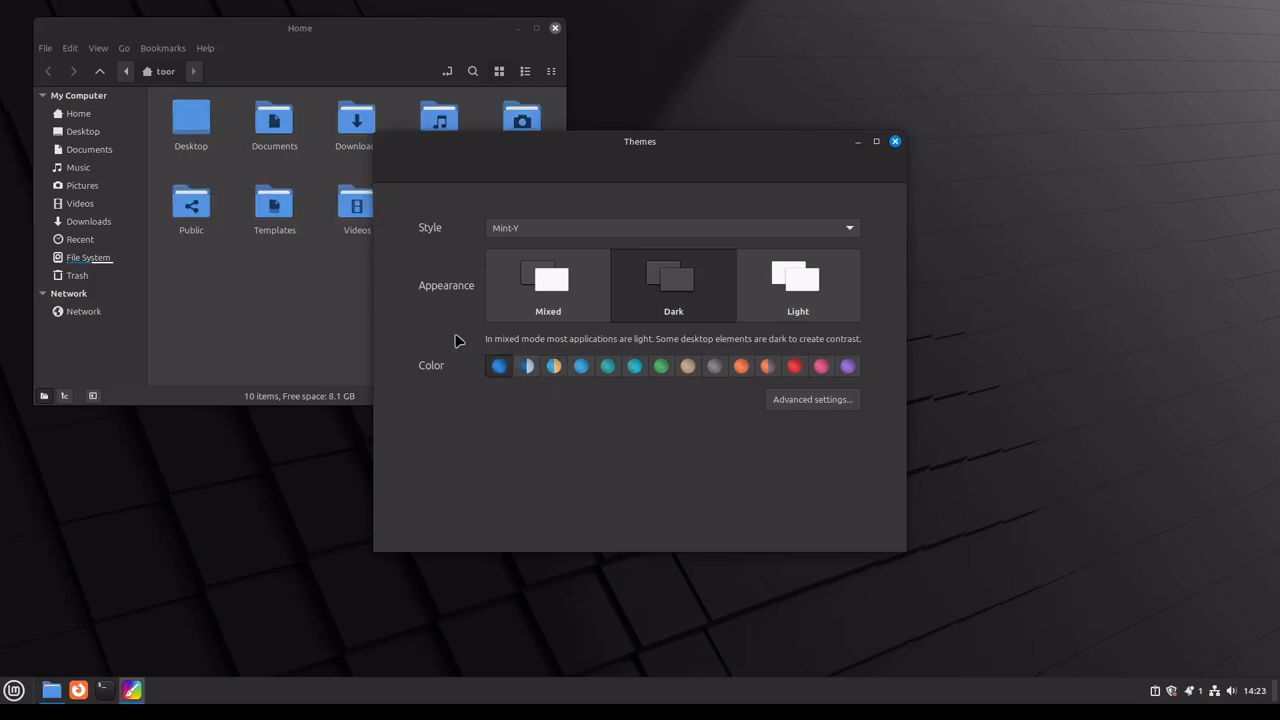
click(526, 366)
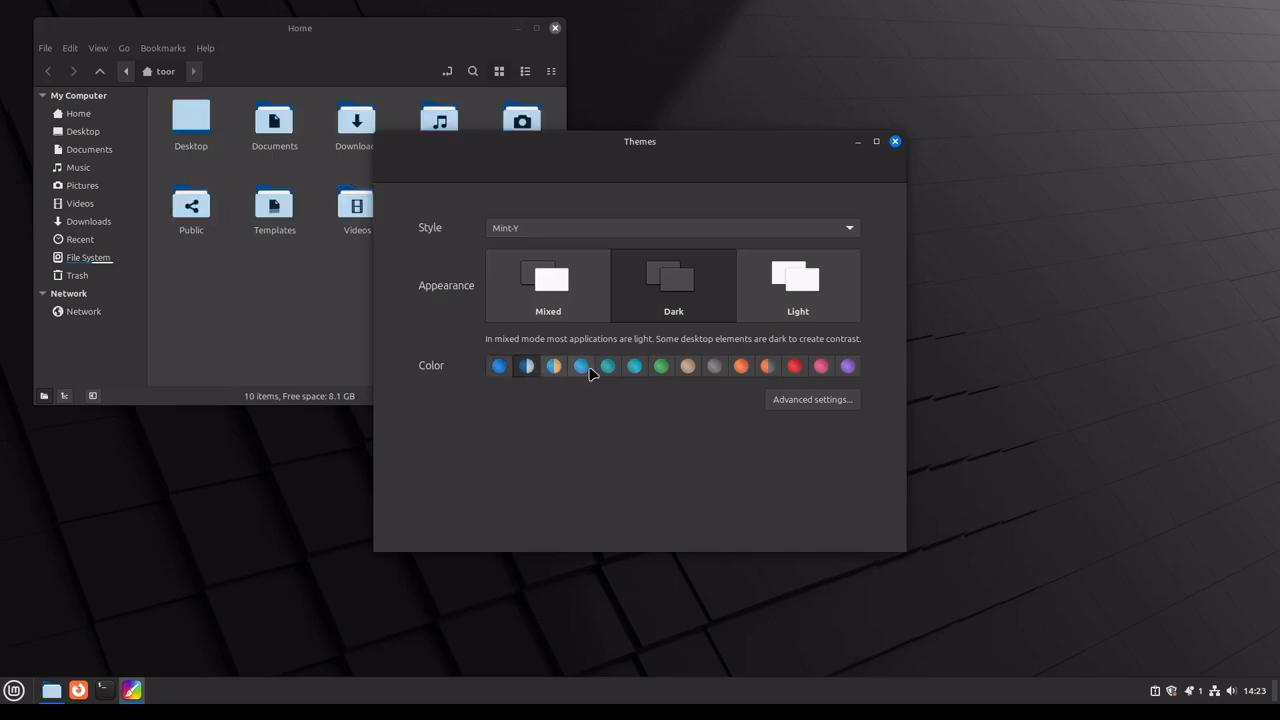
click(581, 366)
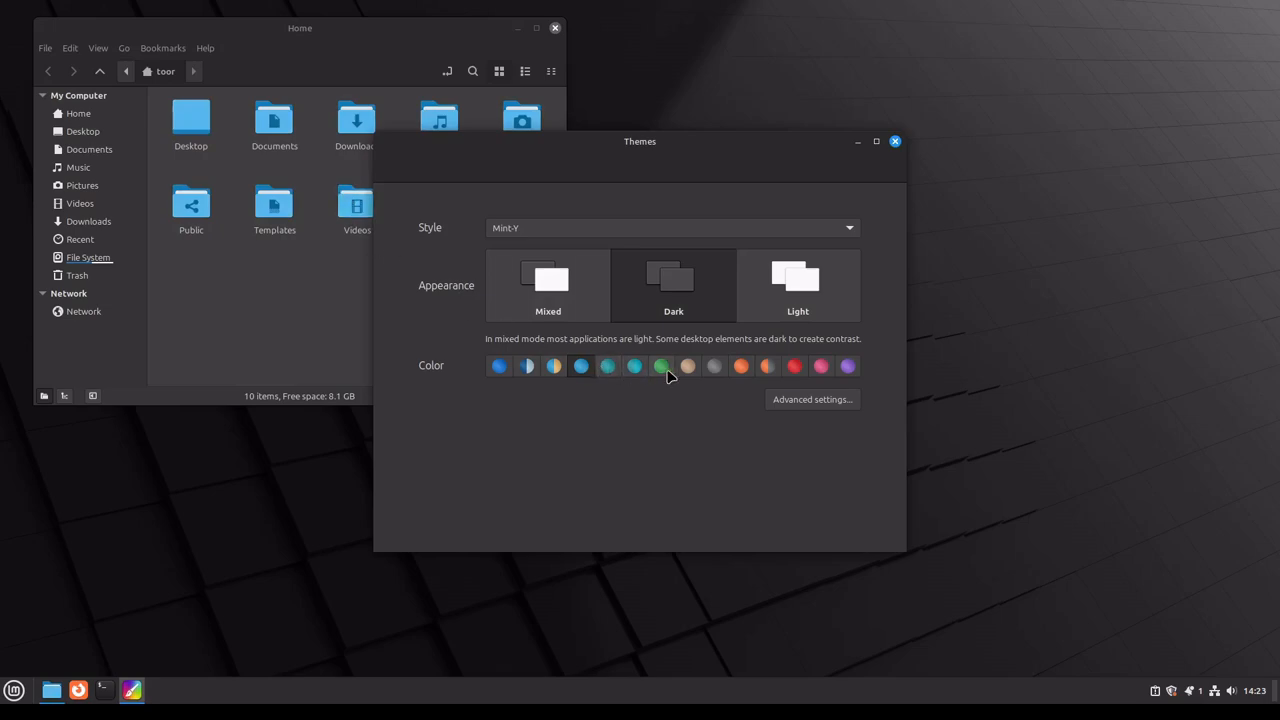
click(772, 368)
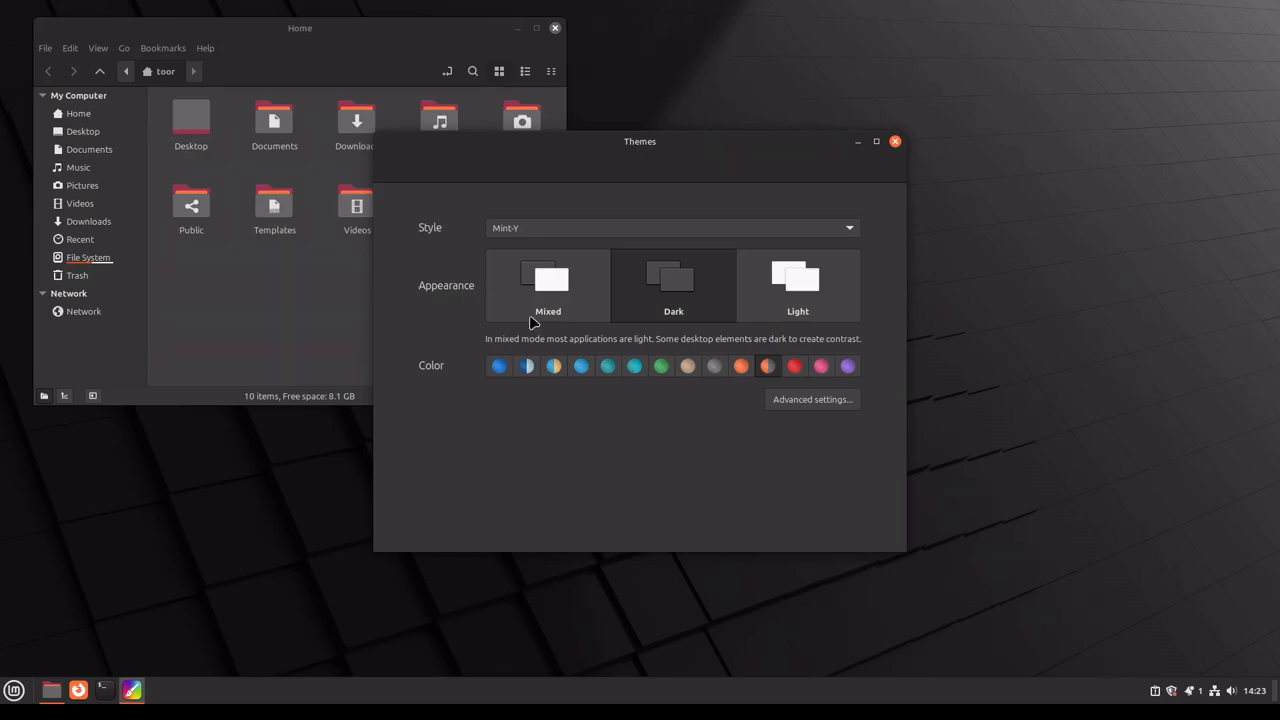
Step: Try the Mint-X and Mint-L theme styles, ending on Mint-X
click(530, 230)
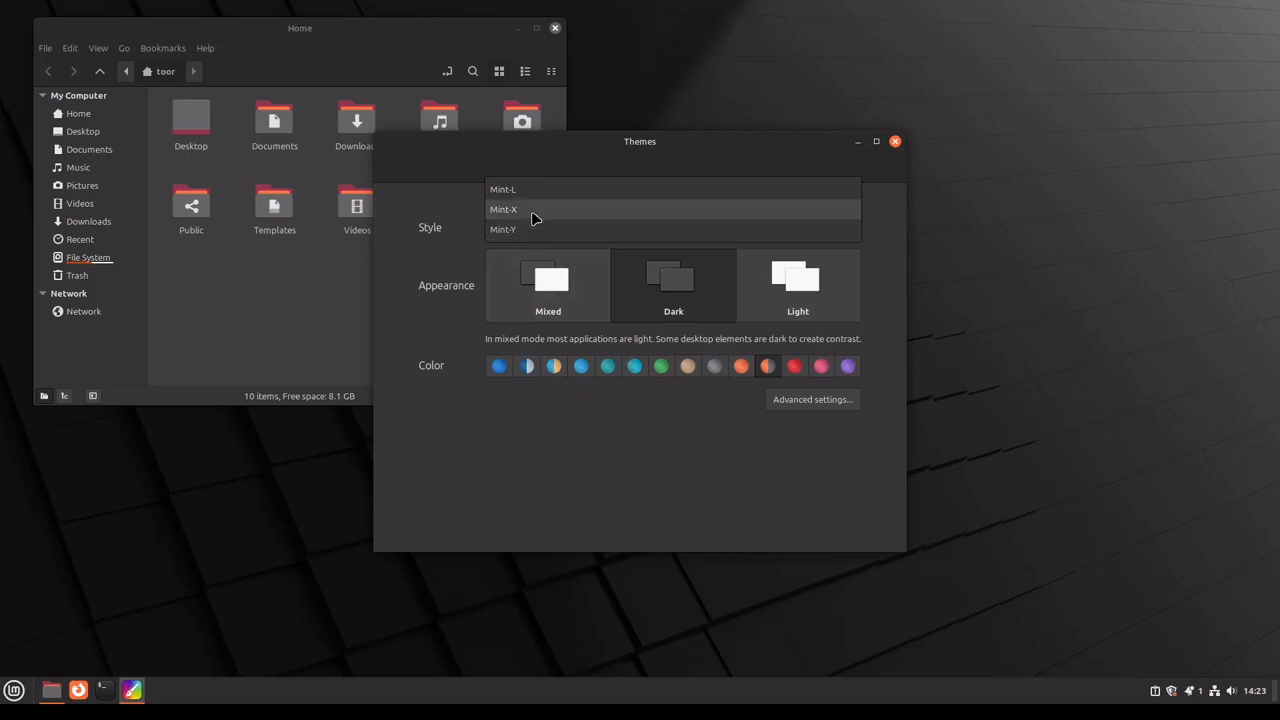
click(532, 218)
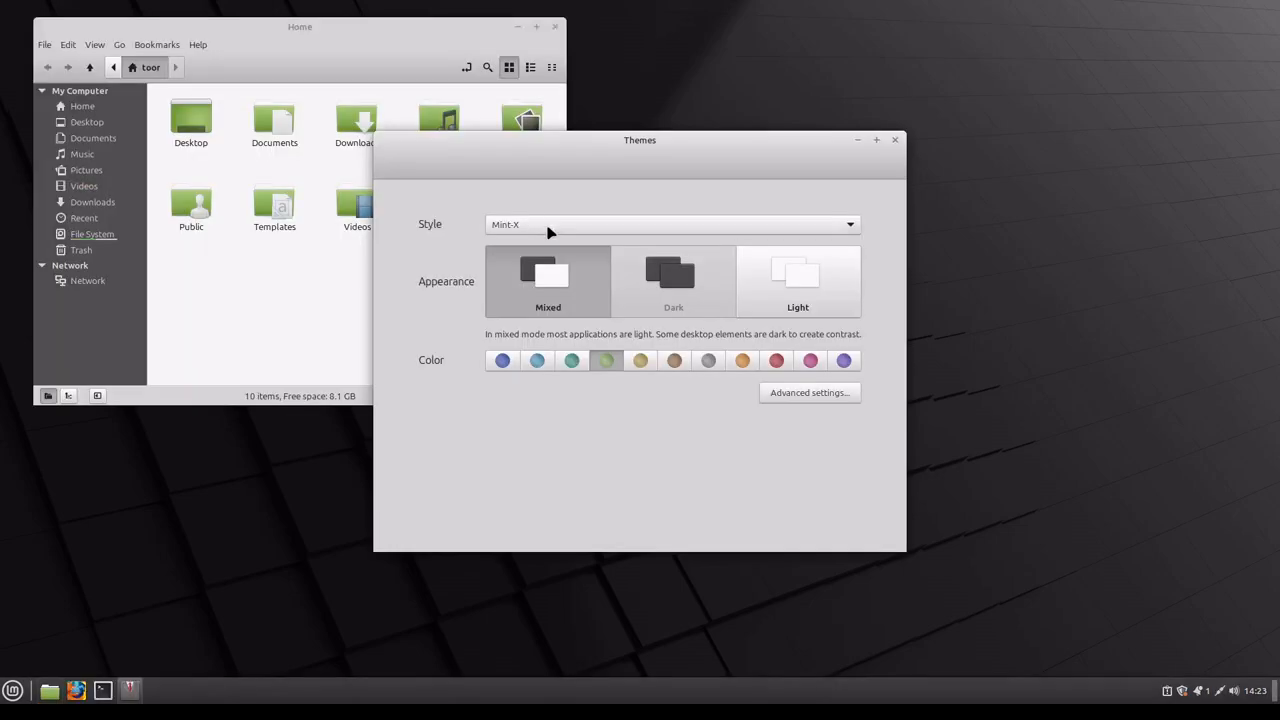
click(547, 231)
click(541, 207)
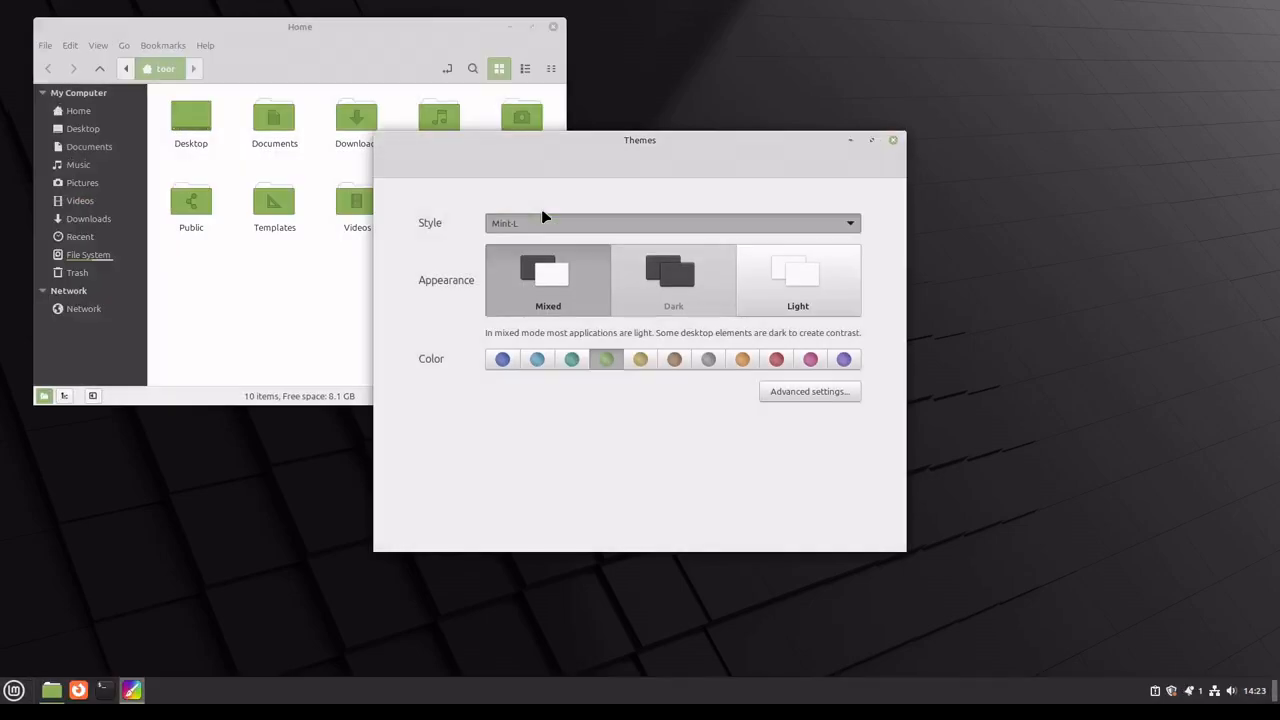
click(566, 230)
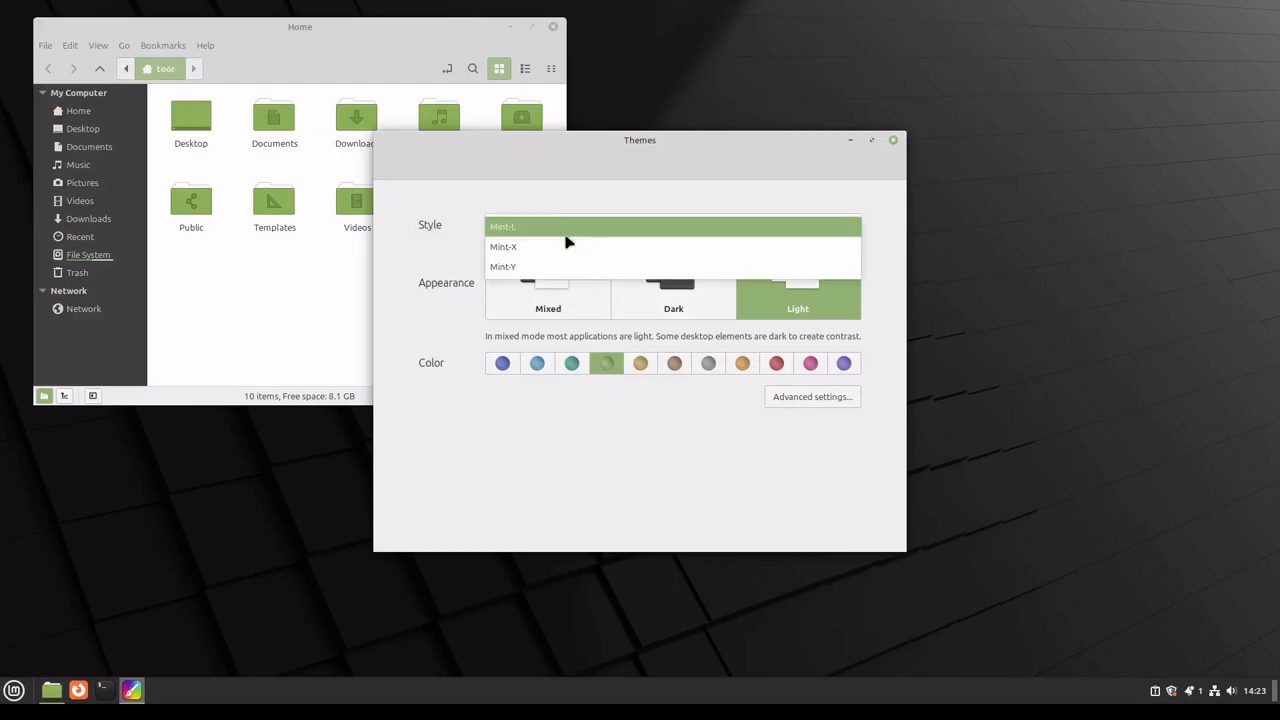
click(562, 400)
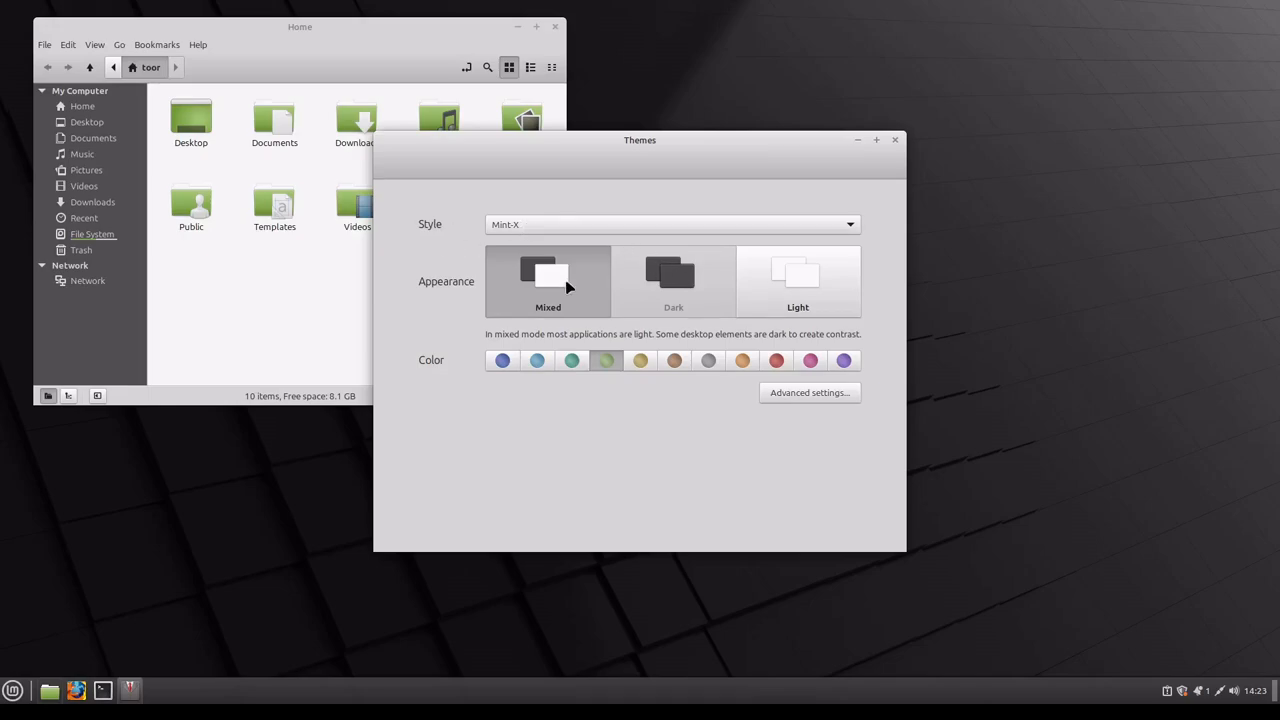
Step: Switch the Mint-X style back and forth between the Light and Mixed appearances, ending on Light
click(834, 290)
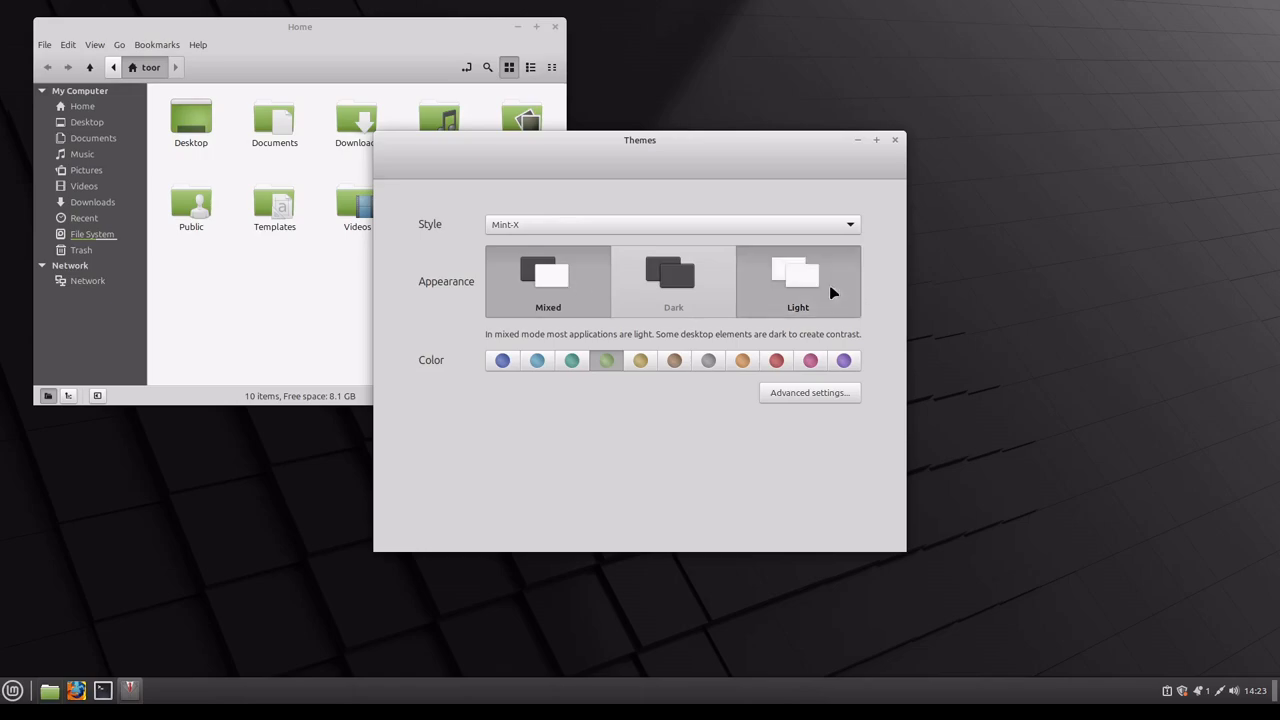
click(579, 302)
click(794, 286)
click(530, 280)
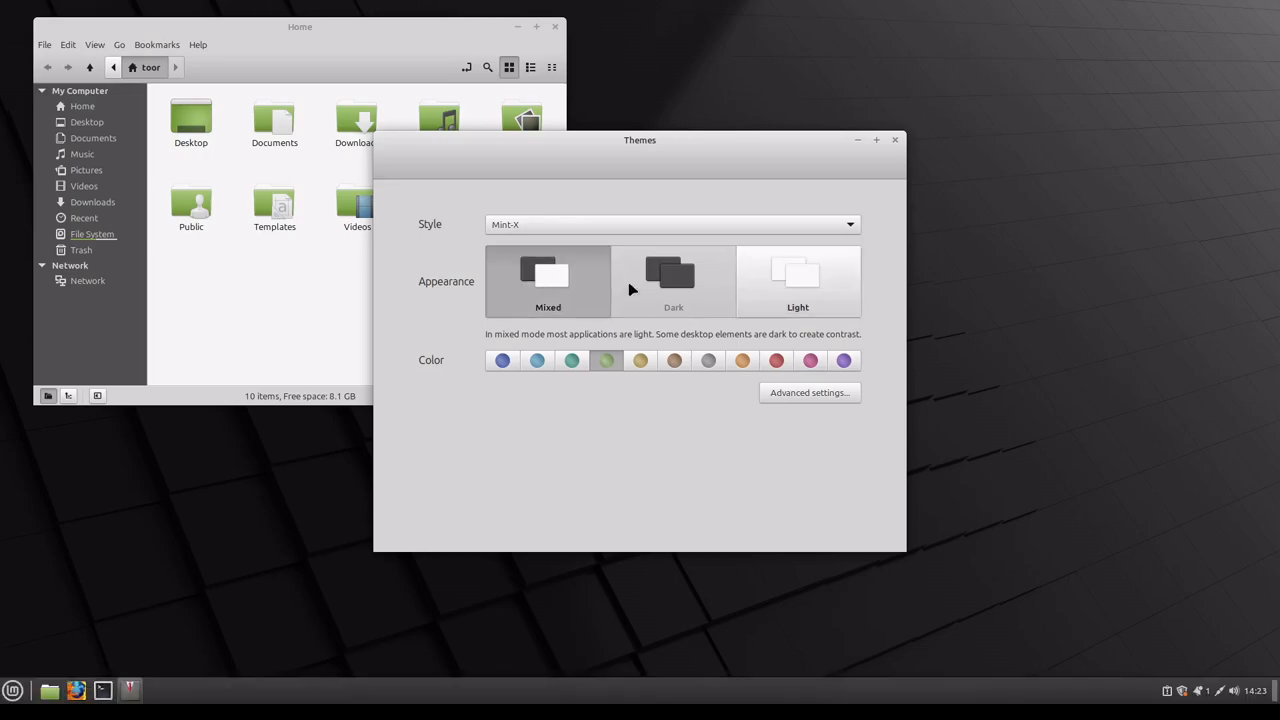
click(775, 291)
Step: Set the theme style to Mint-Y with the Dark appearance
click(707, 230)
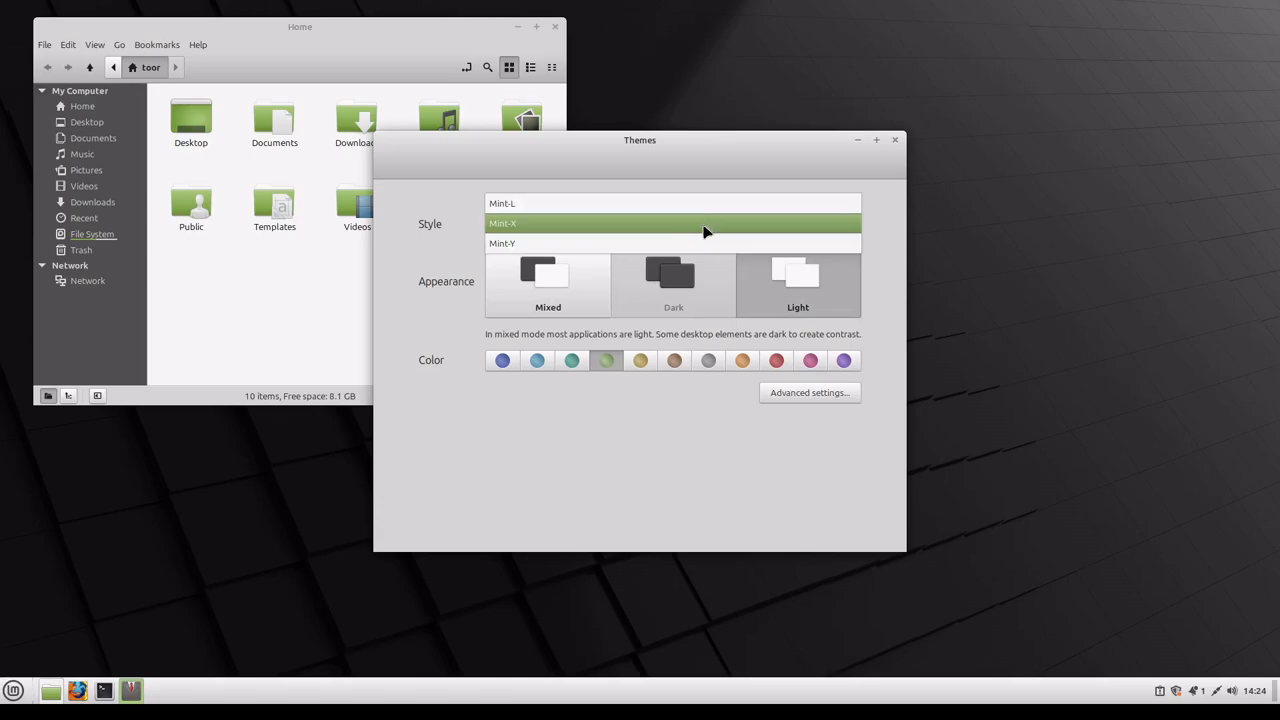
click(635, 246)
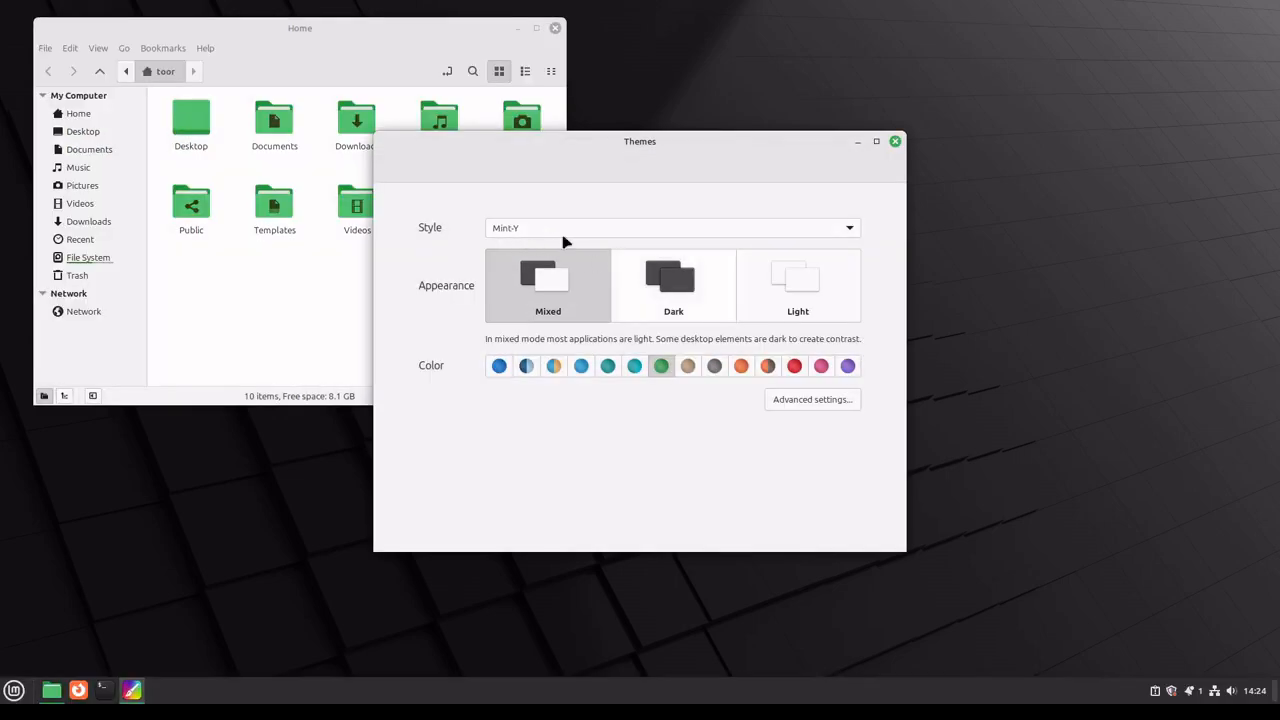
click(673, 302)
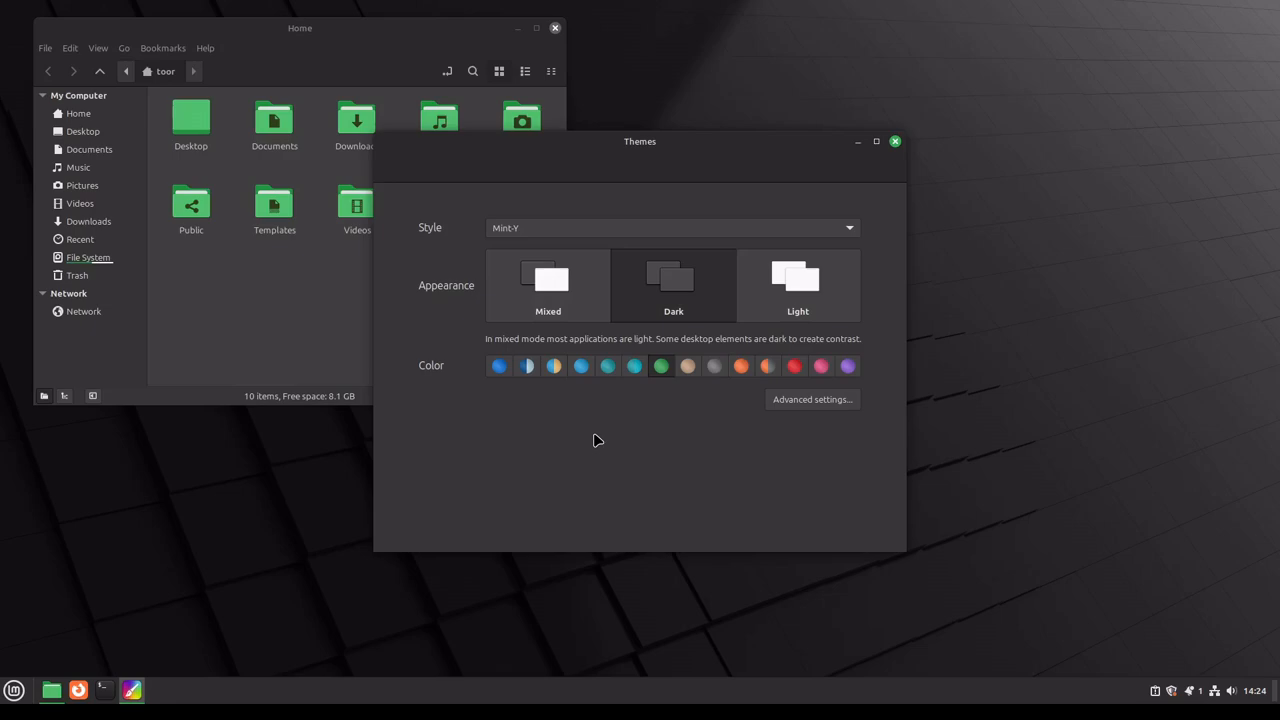
Step: Try the two-tone navy and the grey theme colors, and settle on the two-tone orange and grey one
click(526, 366)
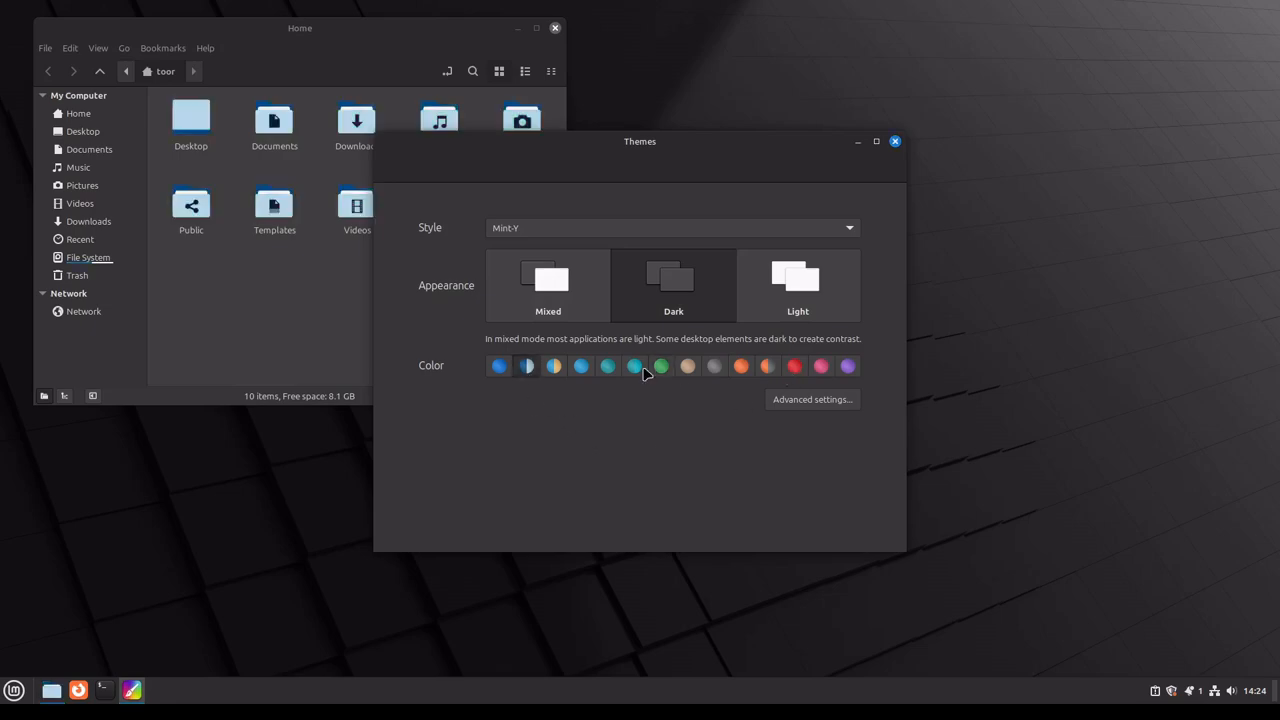
click(713, 366)
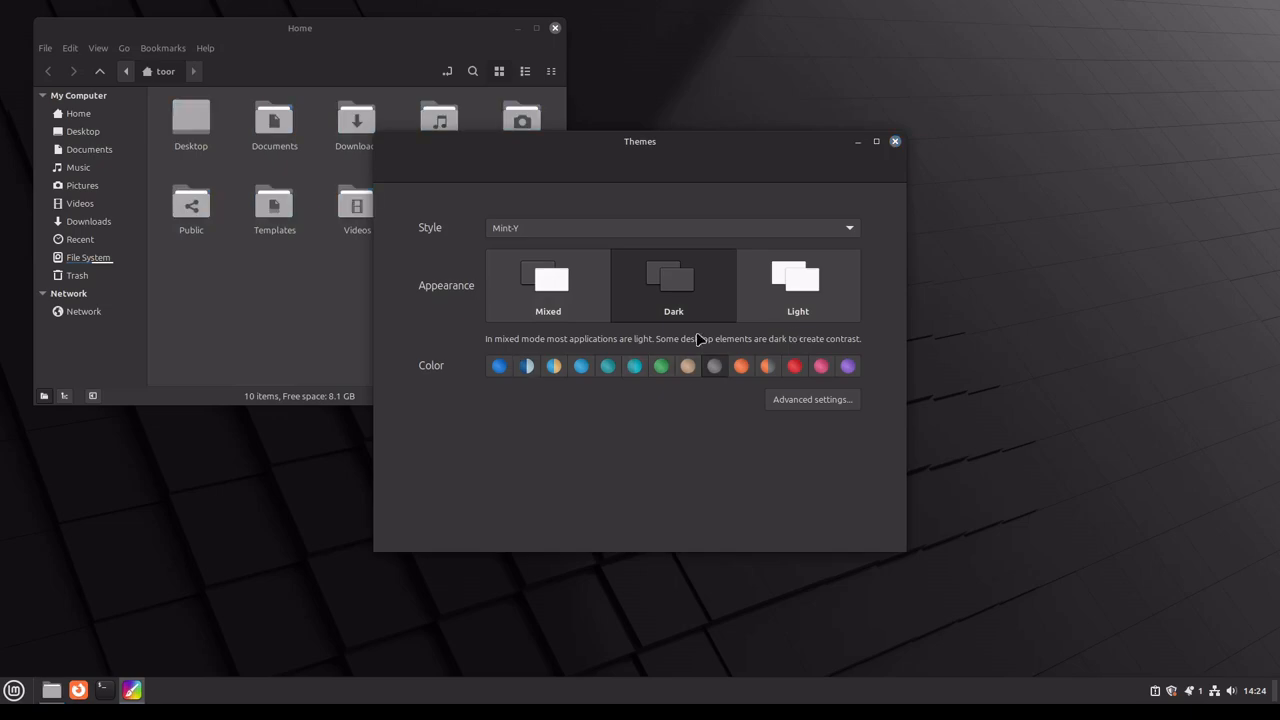
click(772, 367)
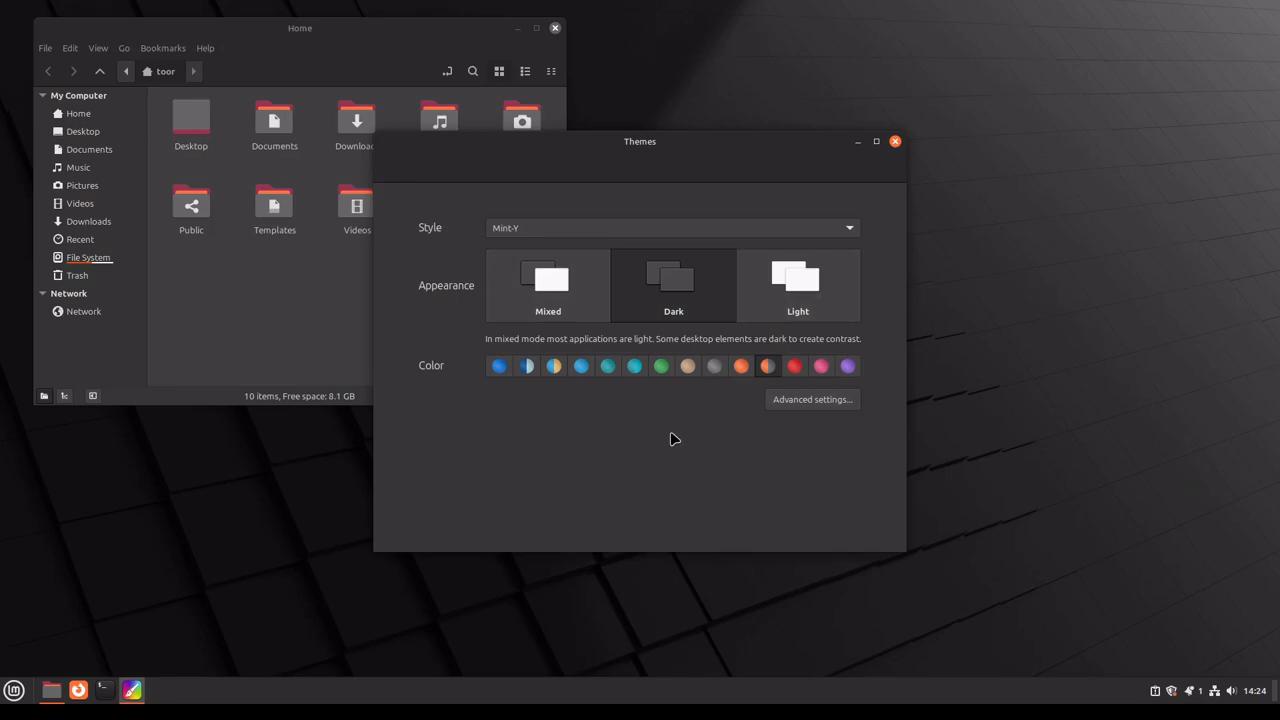
Step: Open the advanced theme settings and set the mouse pointer to DMZ-White
click(794, 400)
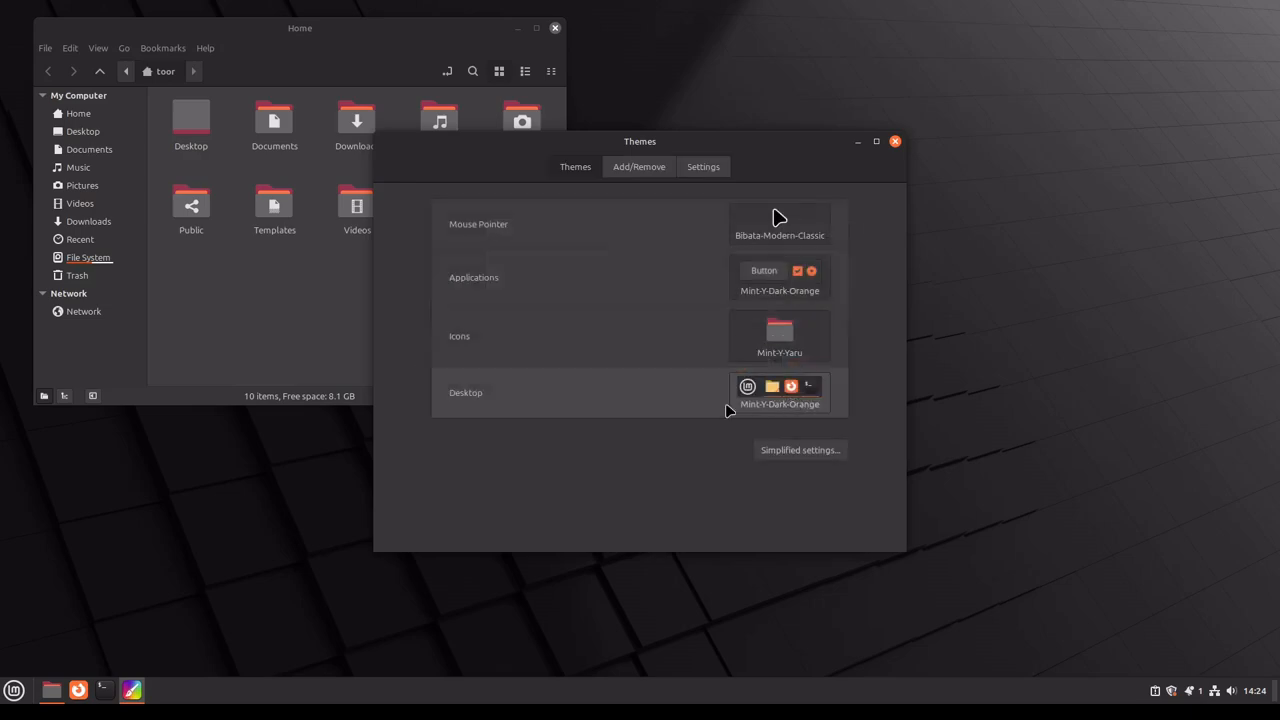
click(772, 218)
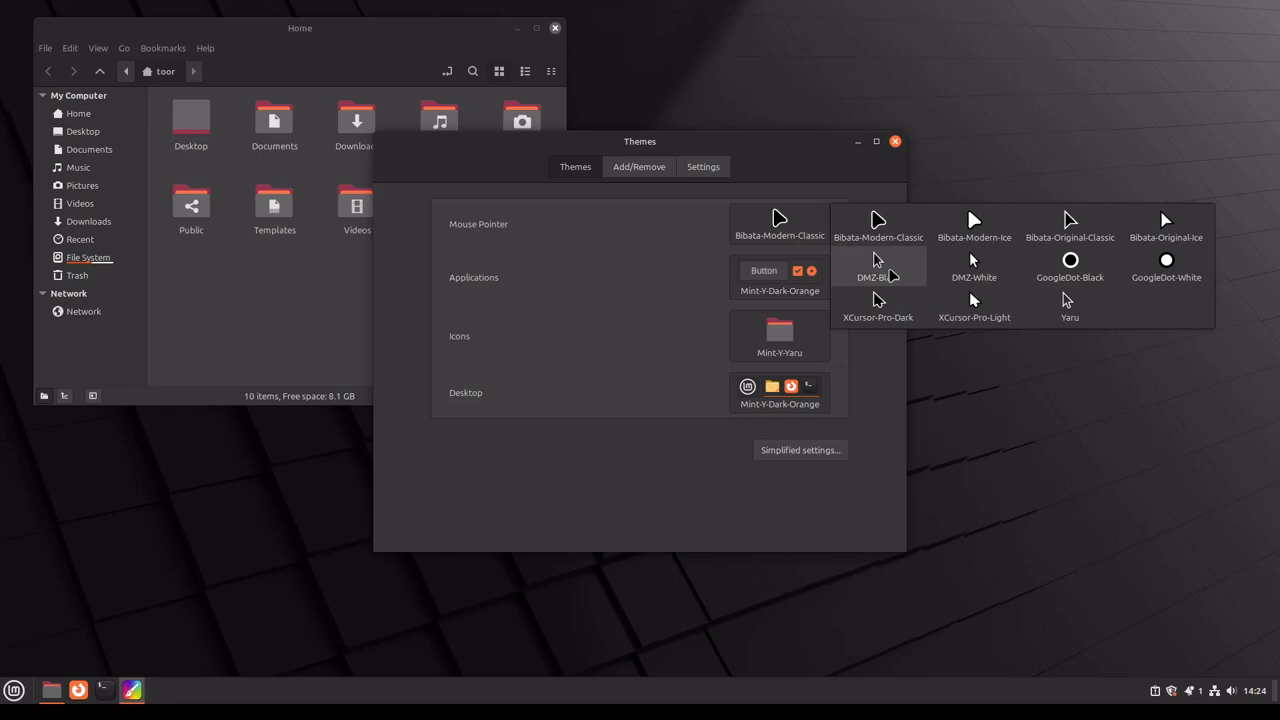
click(994, 279)
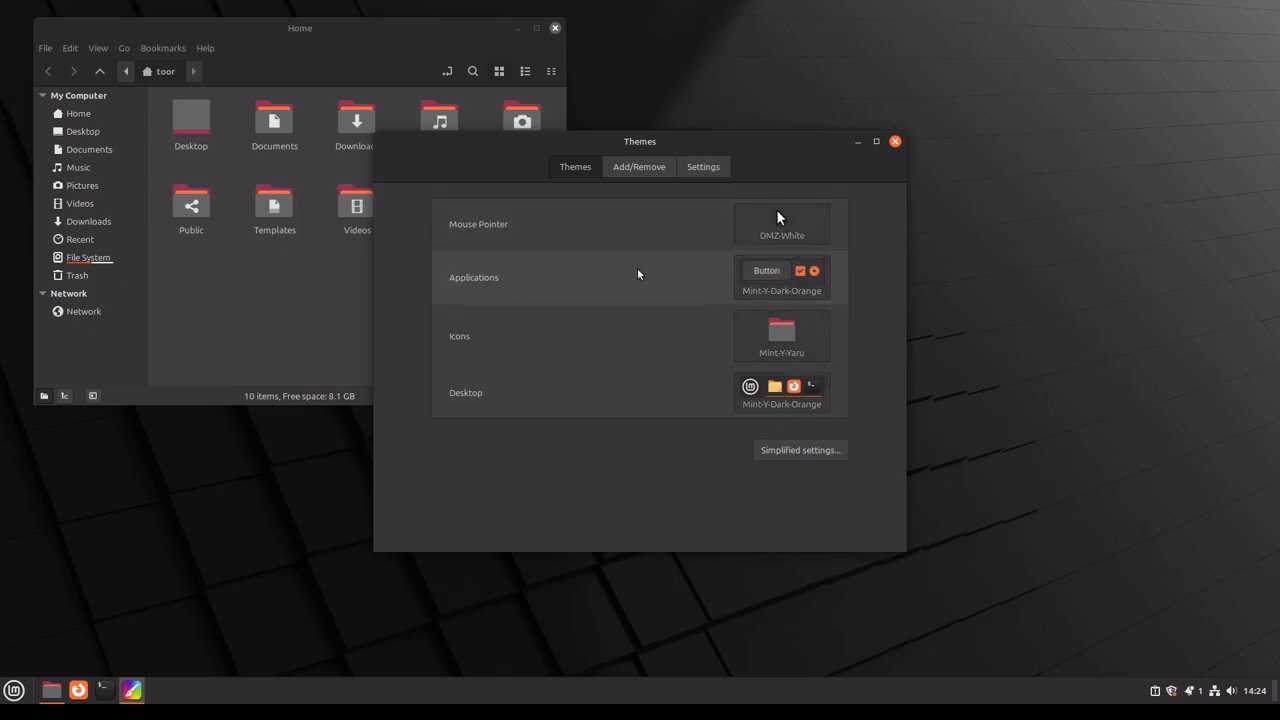
Step: Move the Themes window over the Home window and set the Applications theme to Mint-Y-Dark-Red
click(786, 290)
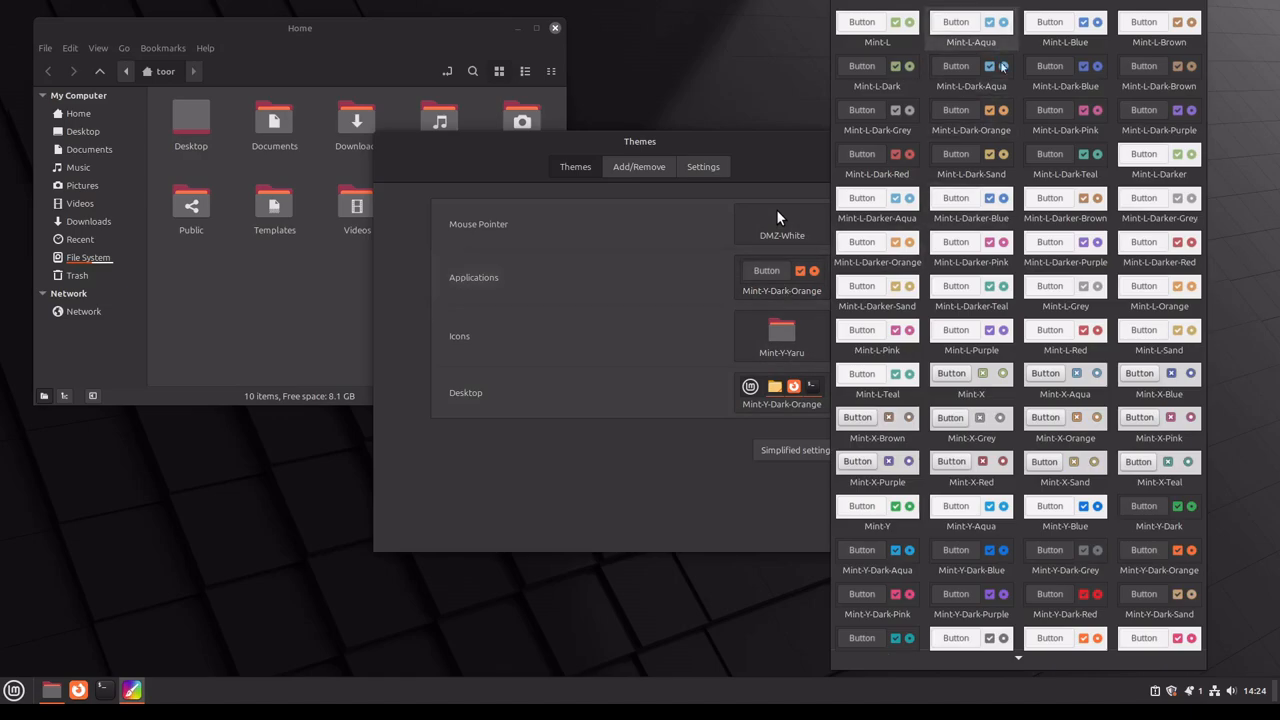
scroll(1036, 585, down, 1)
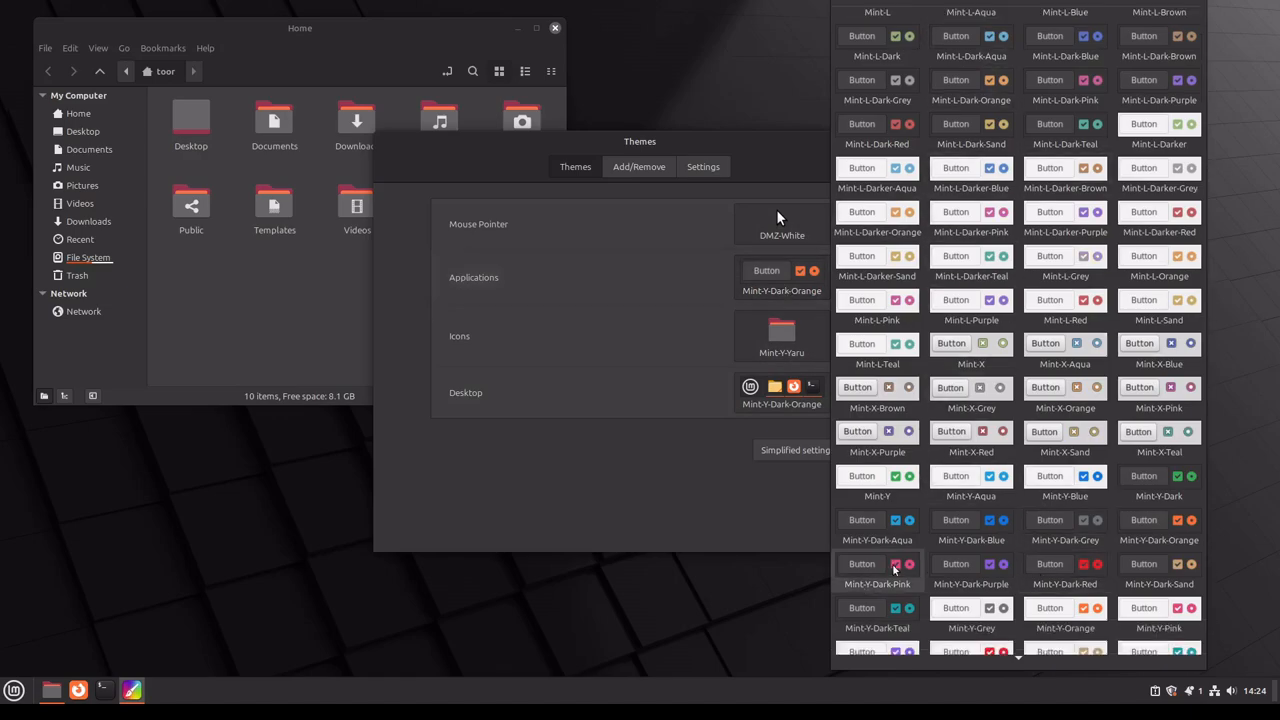
click(662, 143)
drag(577, 146, 254, 150)
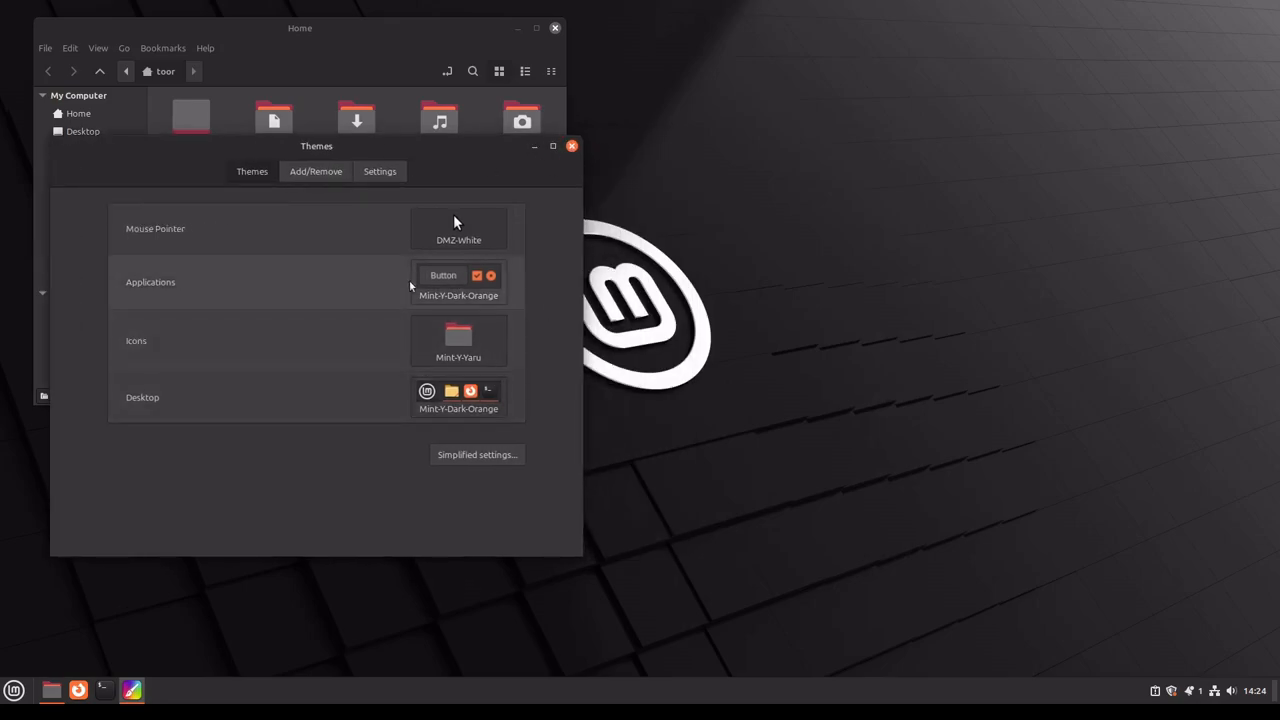
click(458, 283)
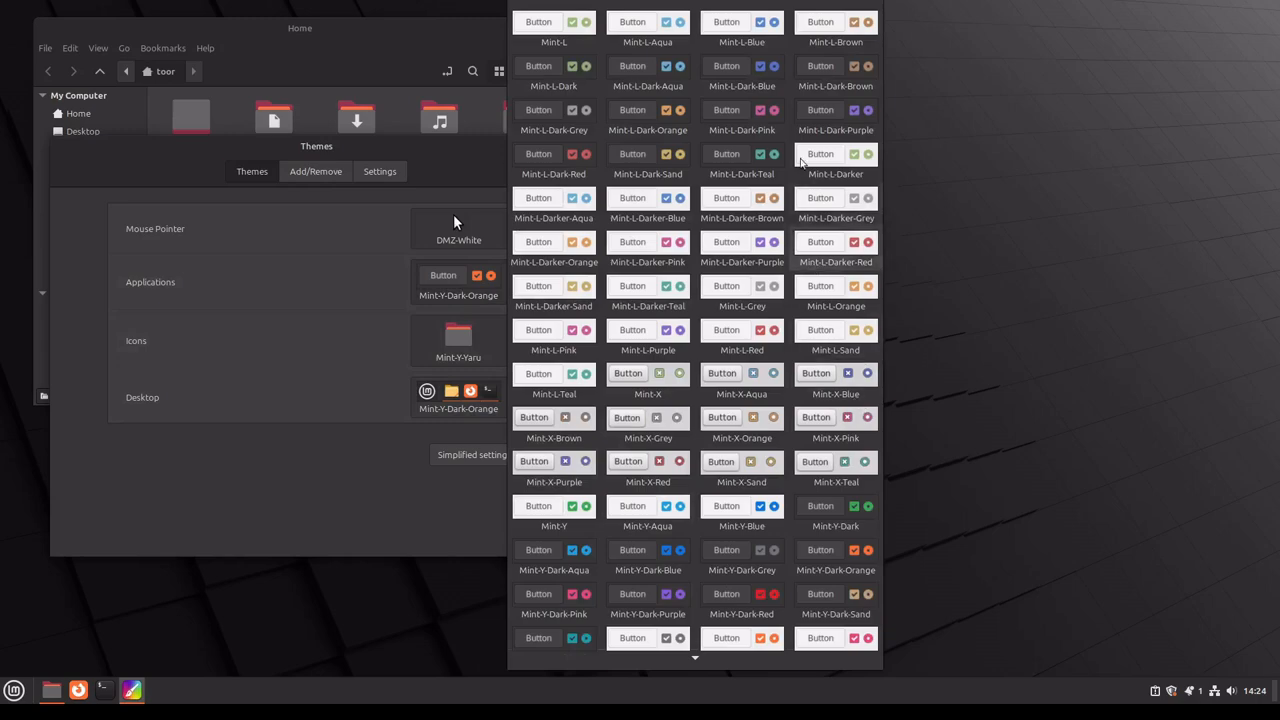
click(760, 594)
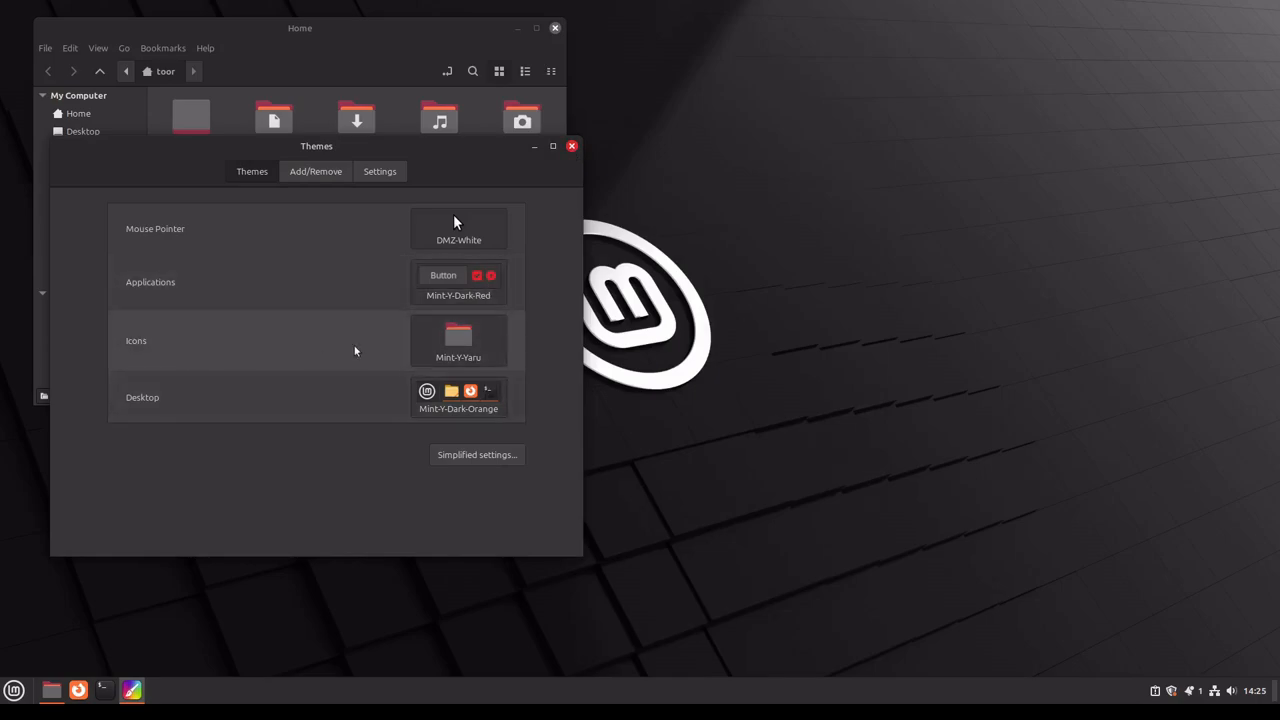
Step: Move the Themes window clear of the Home window's folders and set the Icons theme to Yaru-magenta
click(455, 348)
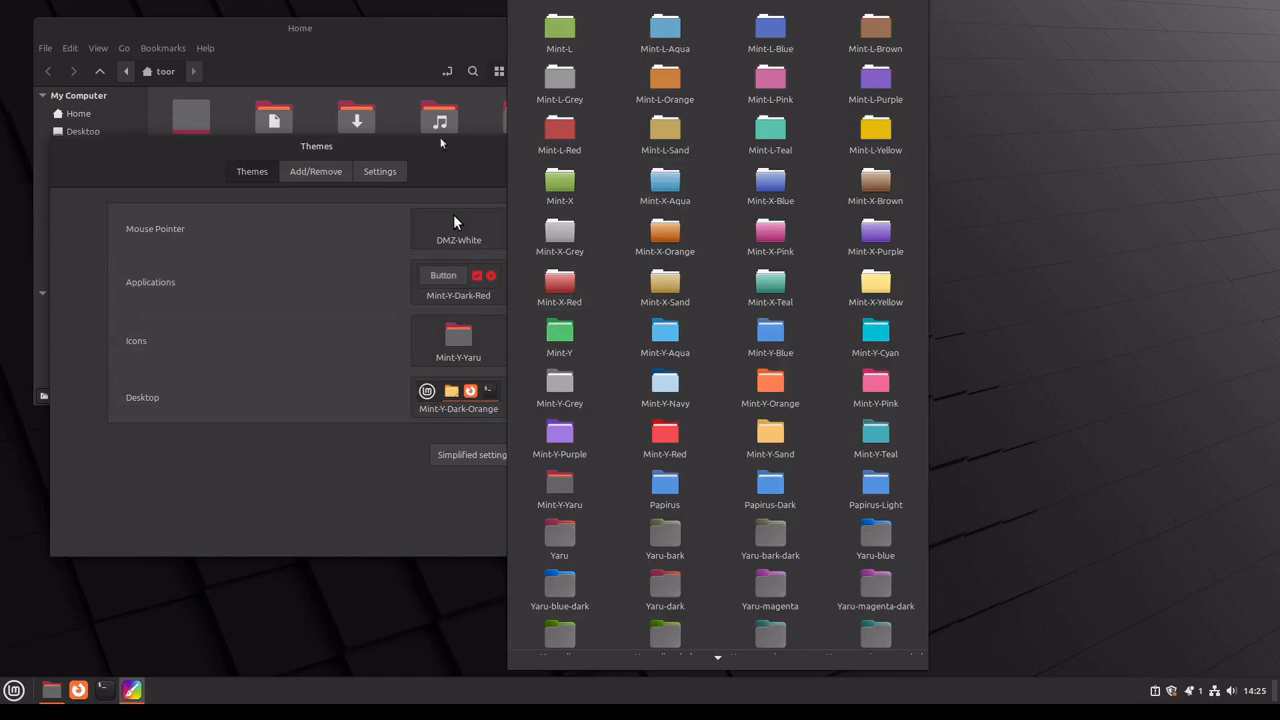
click(410, 80)
drag(408, 150, 812, 224)
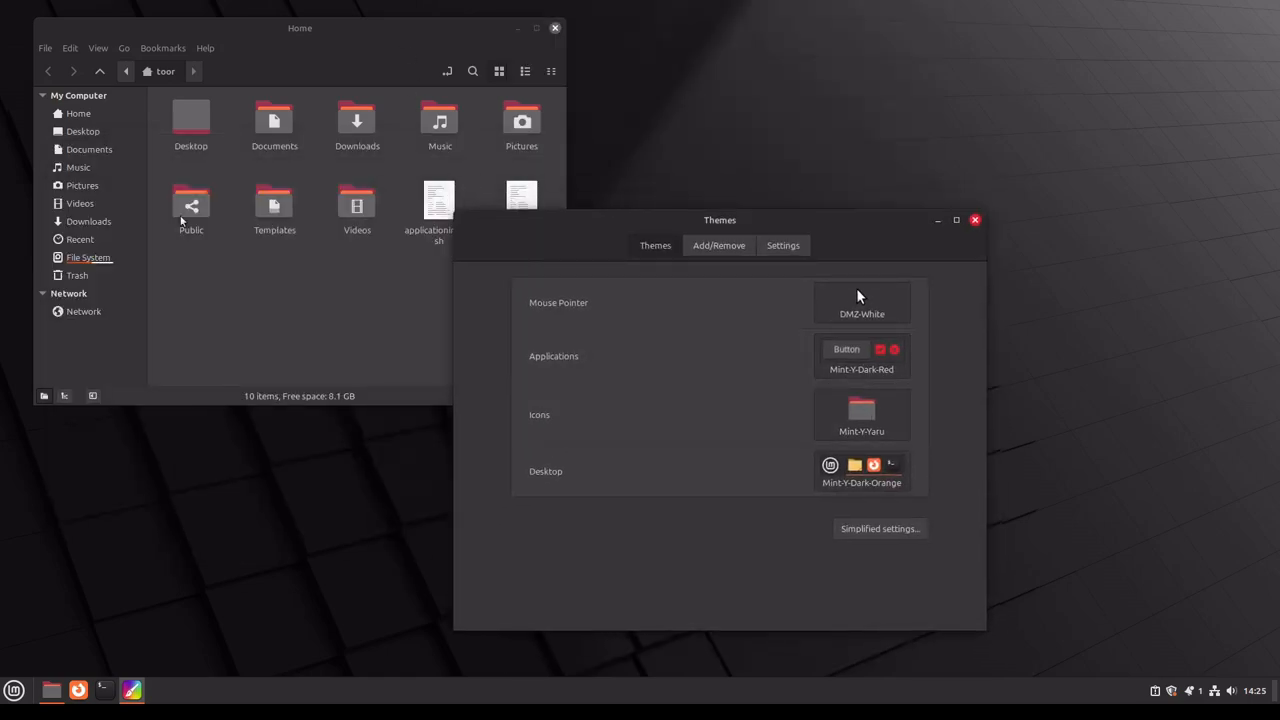
click(861, 410)
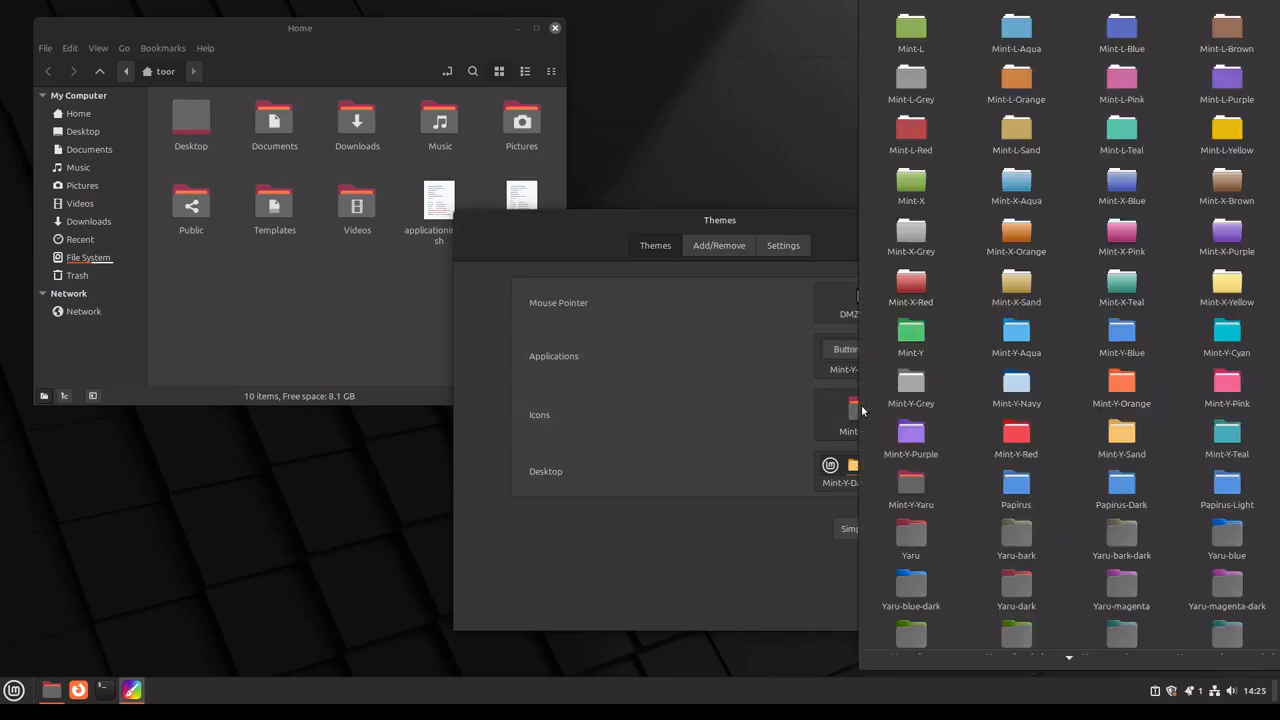
scroll(1092, 486, down, 1)
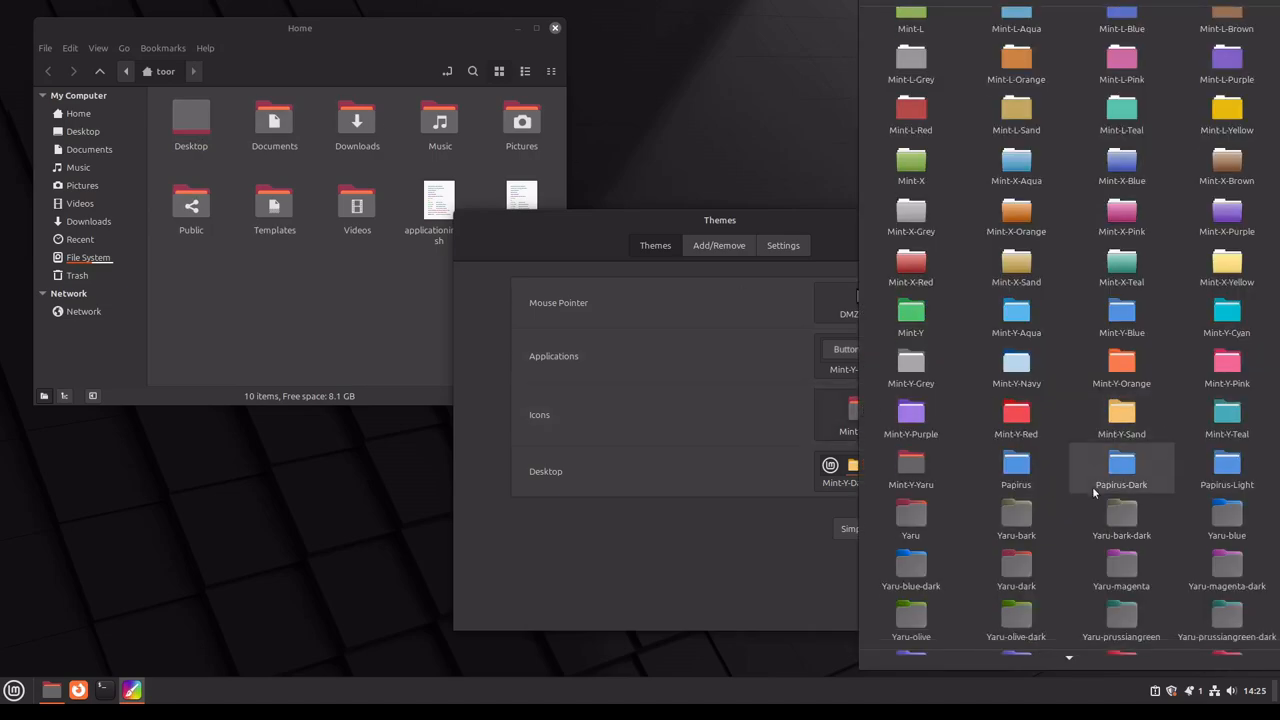
click(1103, 568)
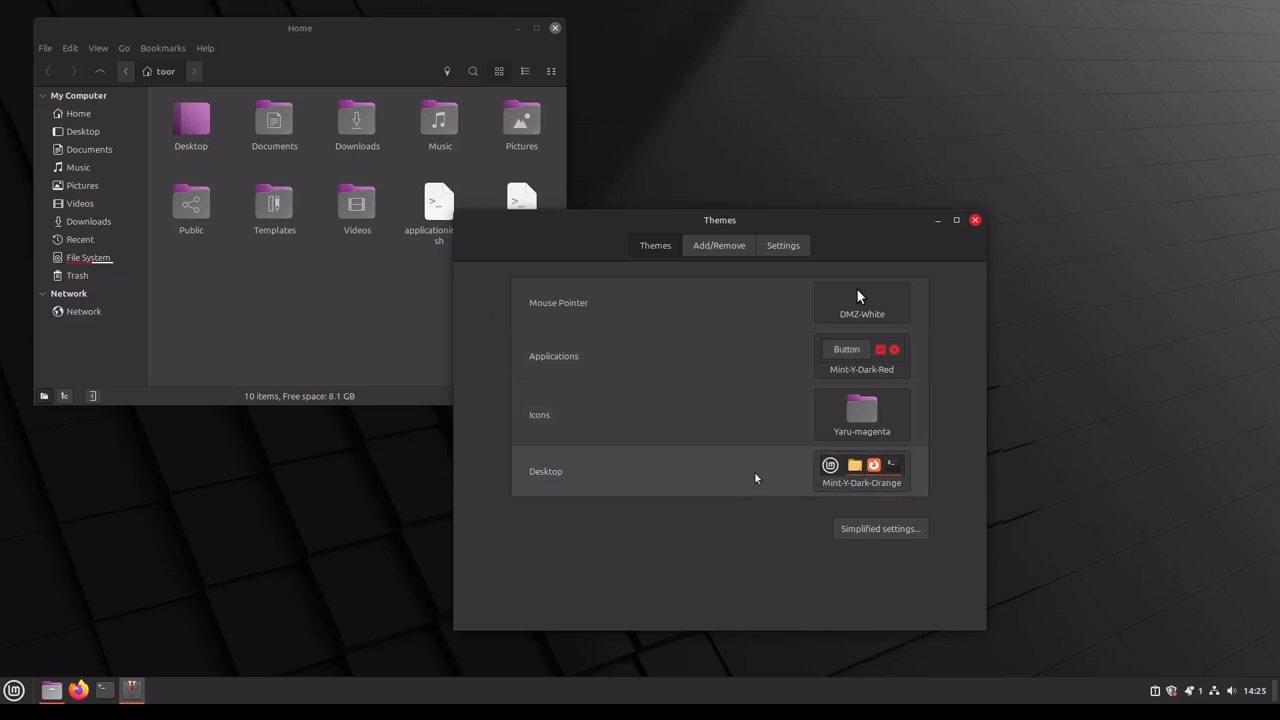
Step: Try the cinnamon and Mint-Y-Dark-Purple themes for the Desktop, and go back to cinnamon
click(880, 477)
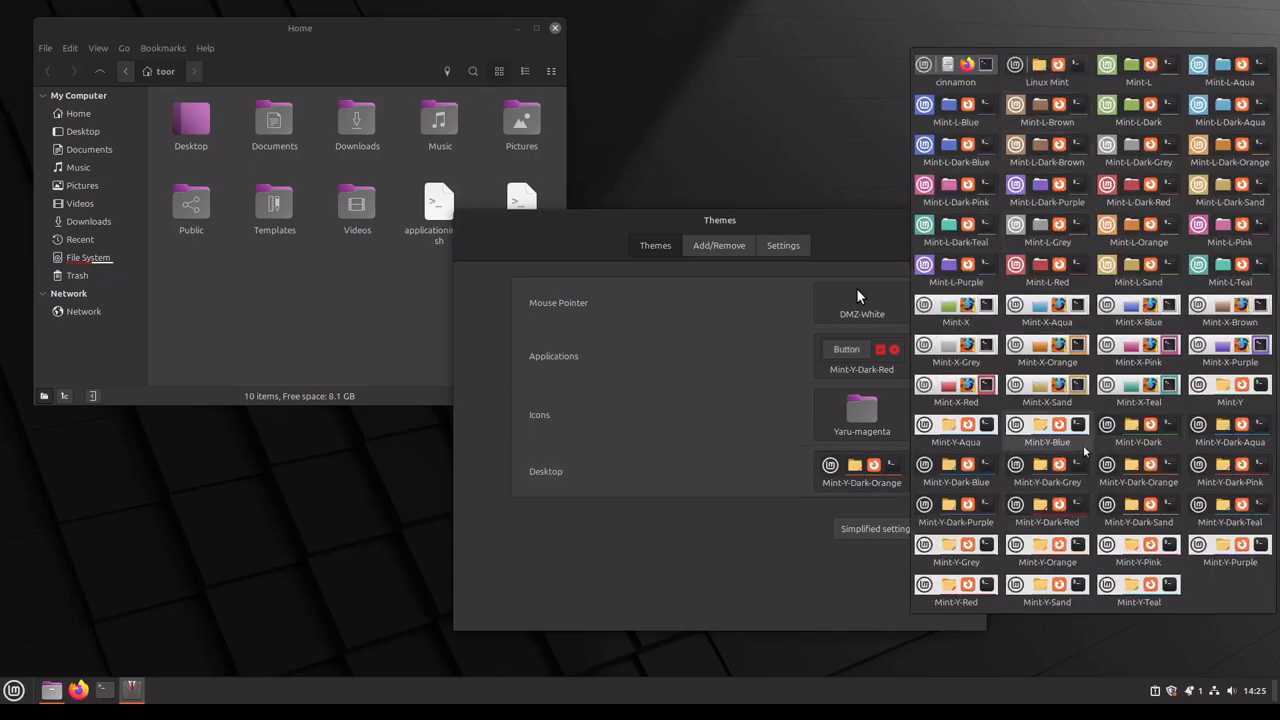
click(963, 75)
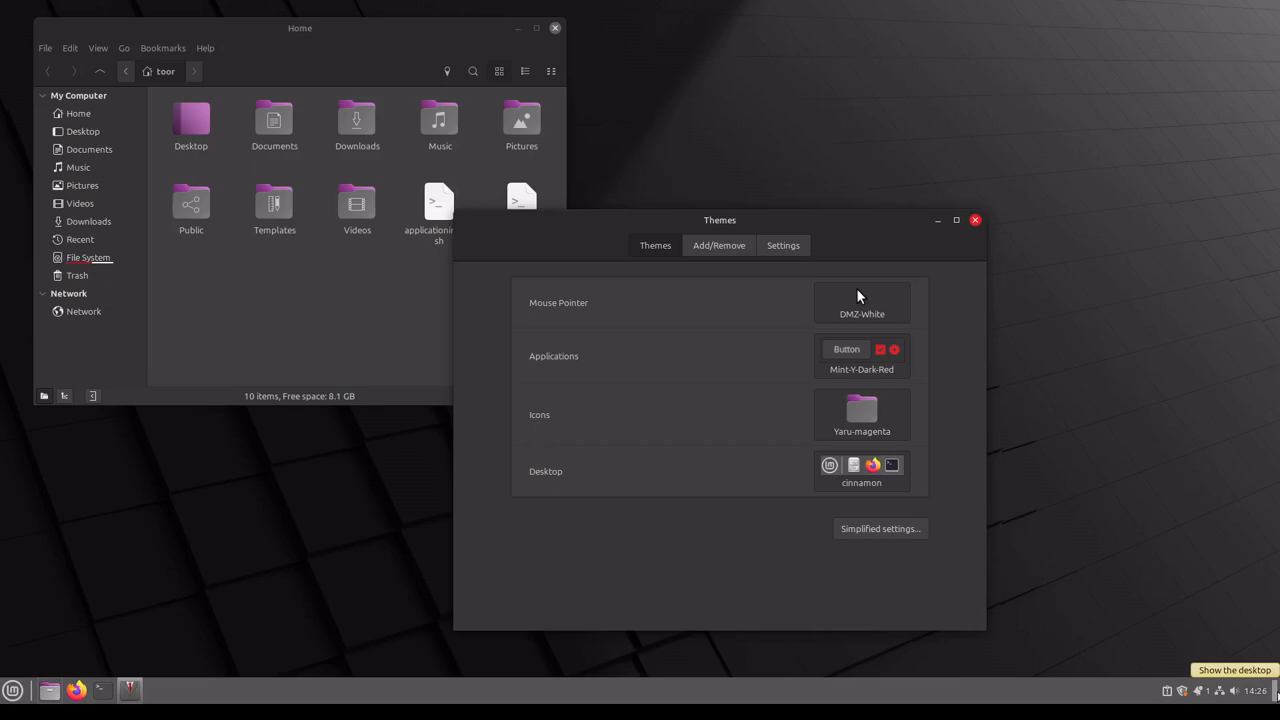
click(845, 480)
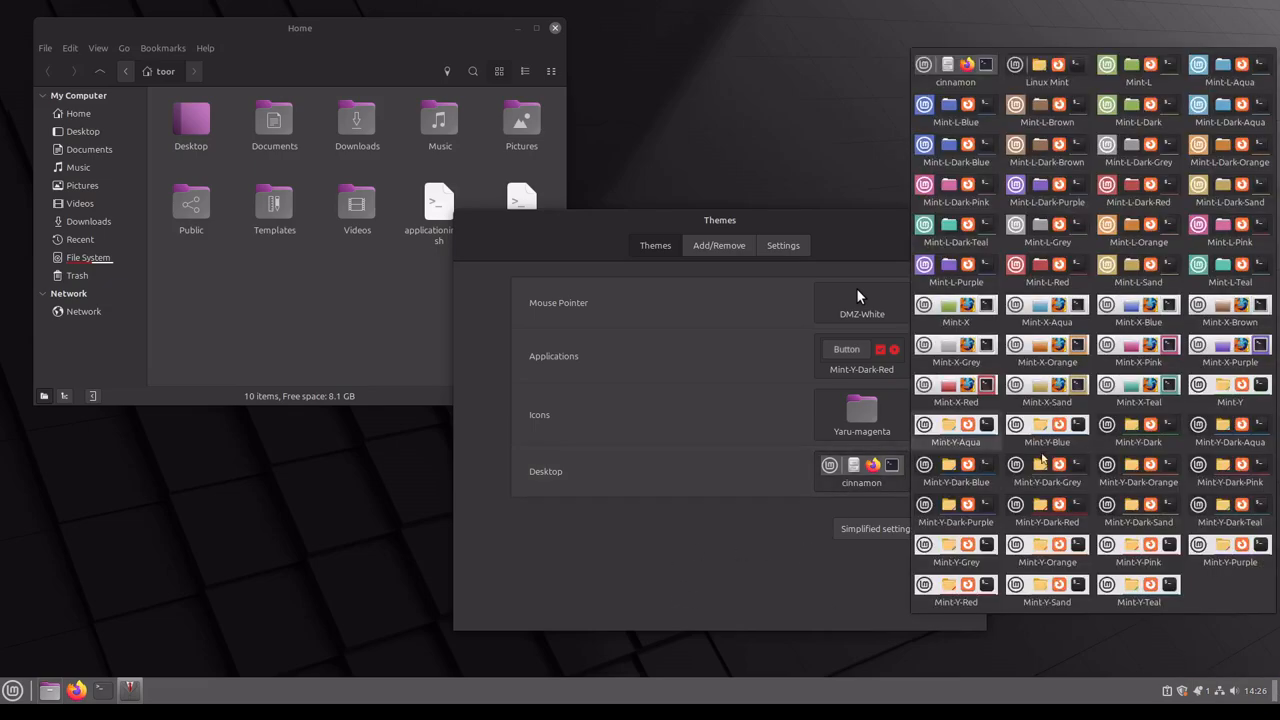
click(962, 507)
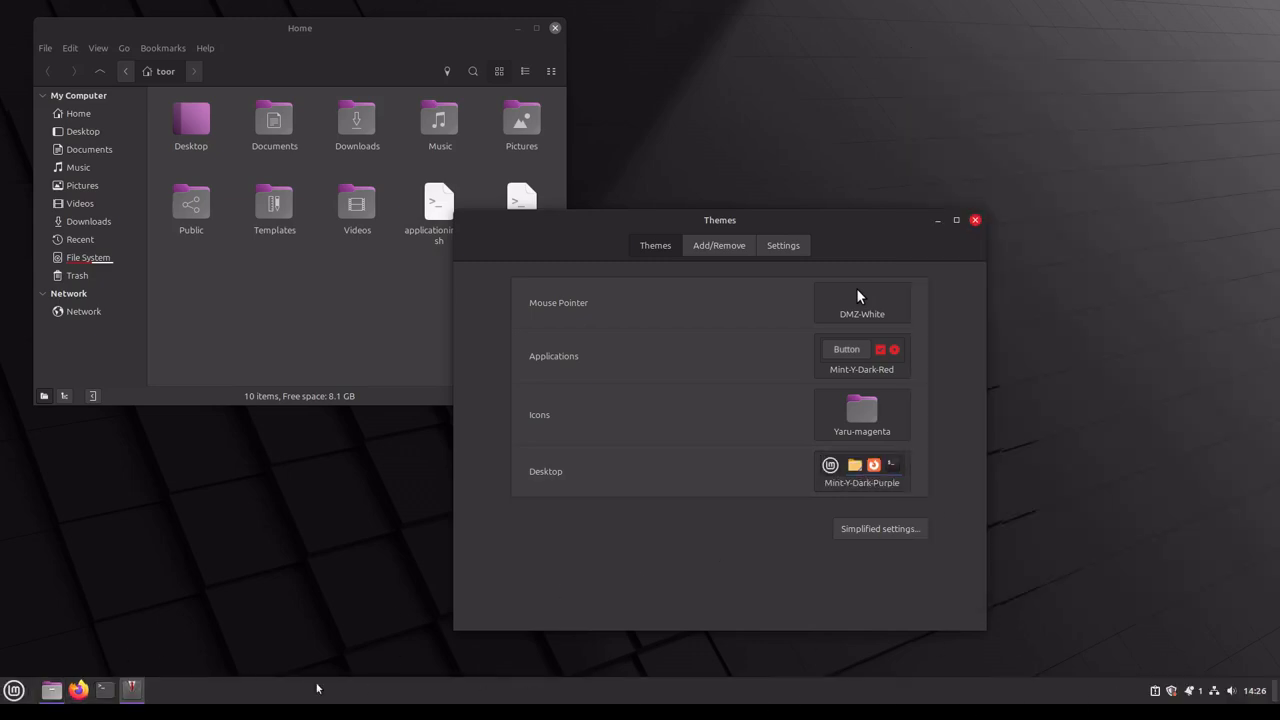
click(862, 470)
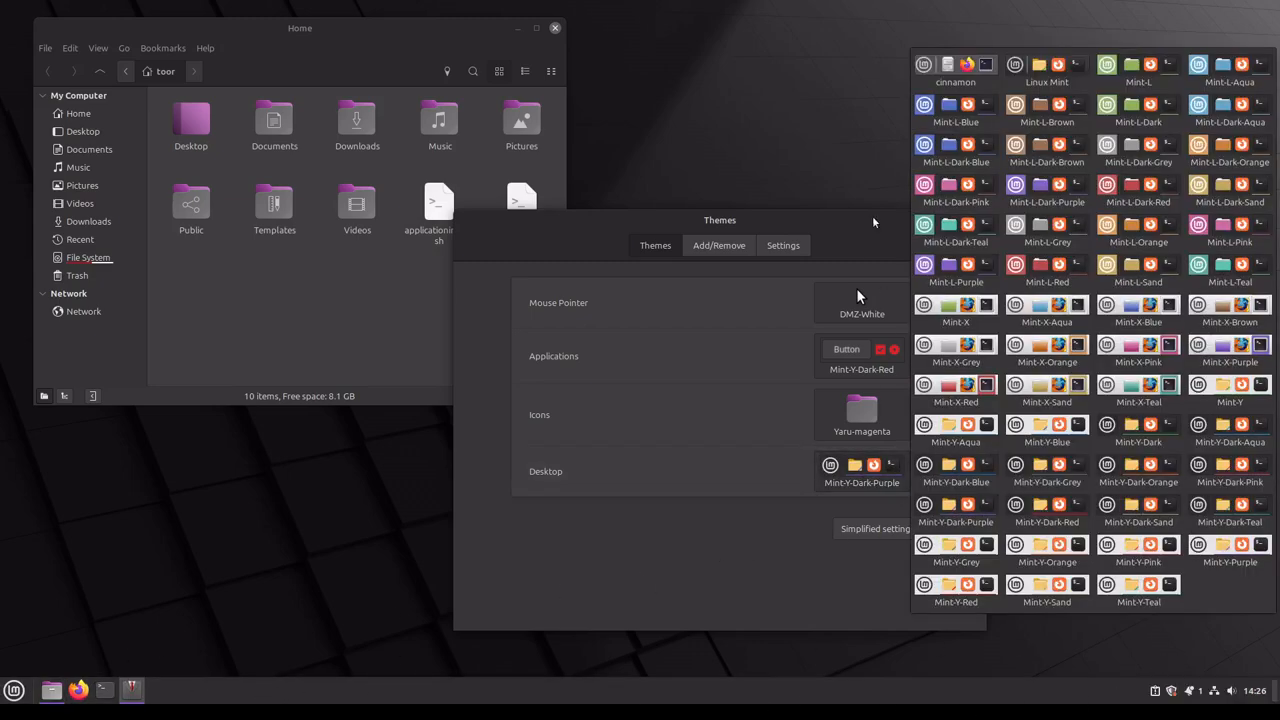
click(938, 76)
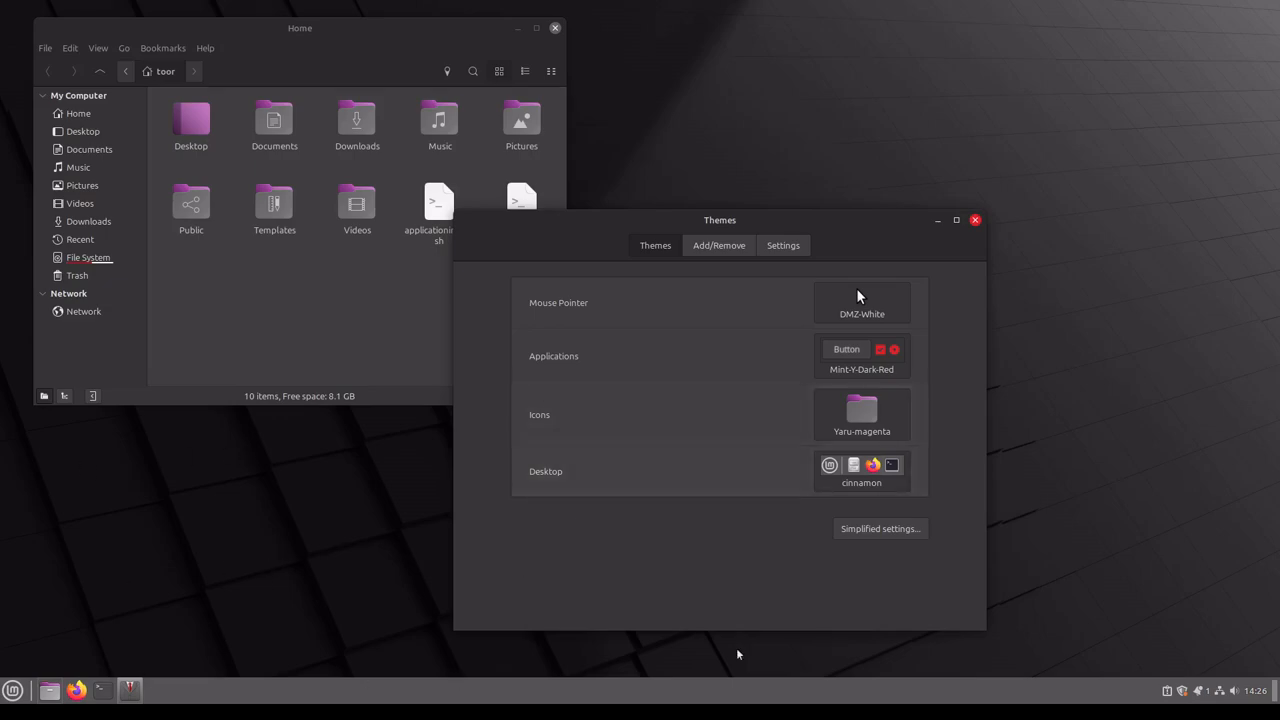
Step: Search the downloadable themes for "dark" and install the Win7-Tux-Noir theme
click(726, 248)
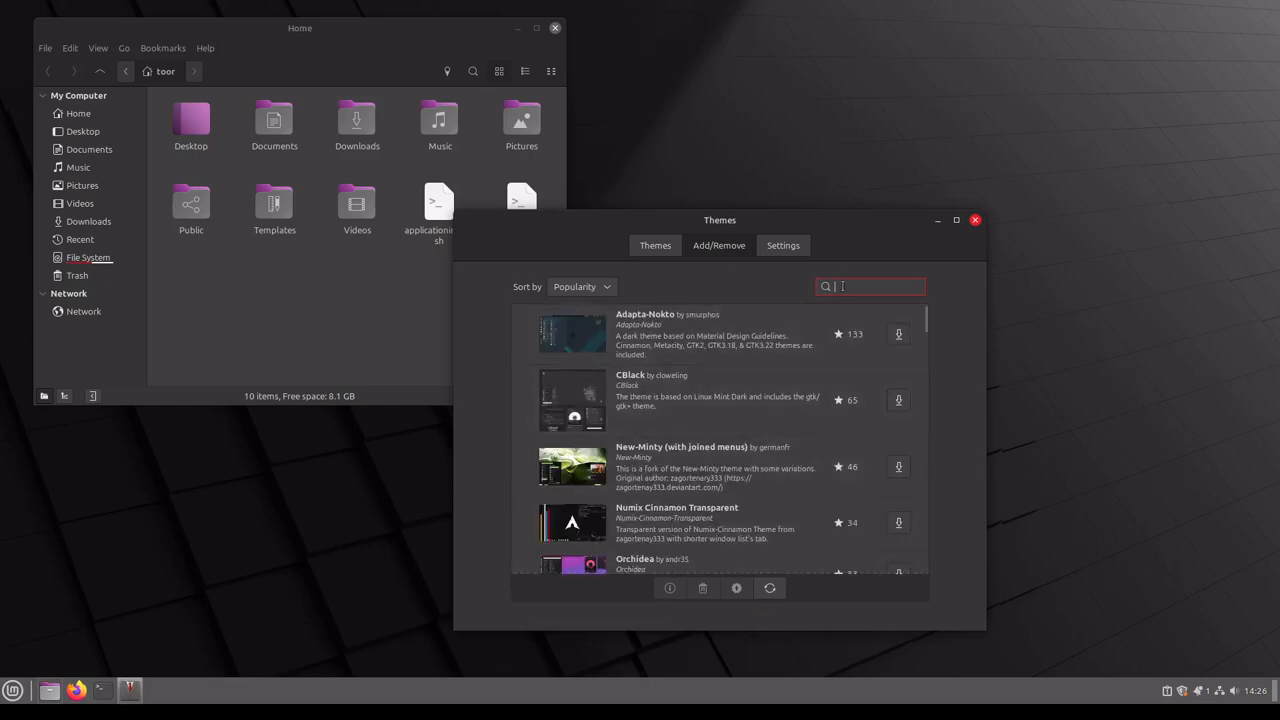
text(dark)
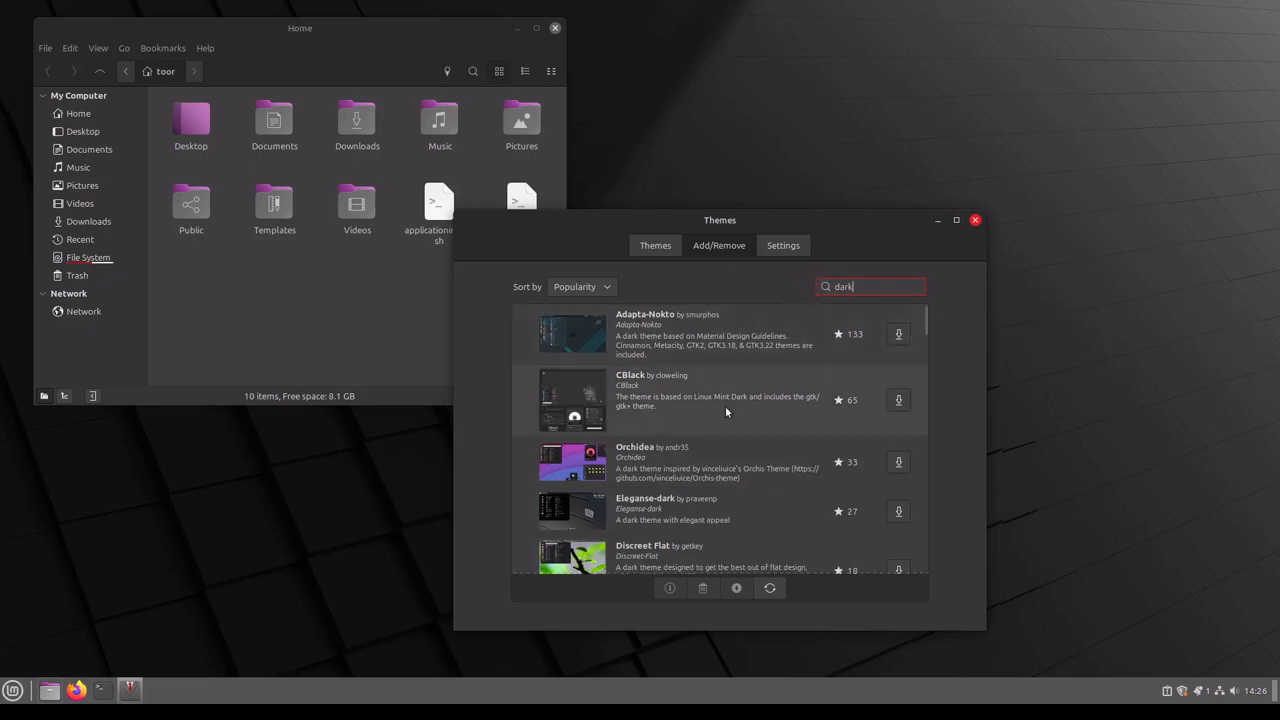
scroll(725, 406, down, 1)
scroll(718, 477, down, 10)
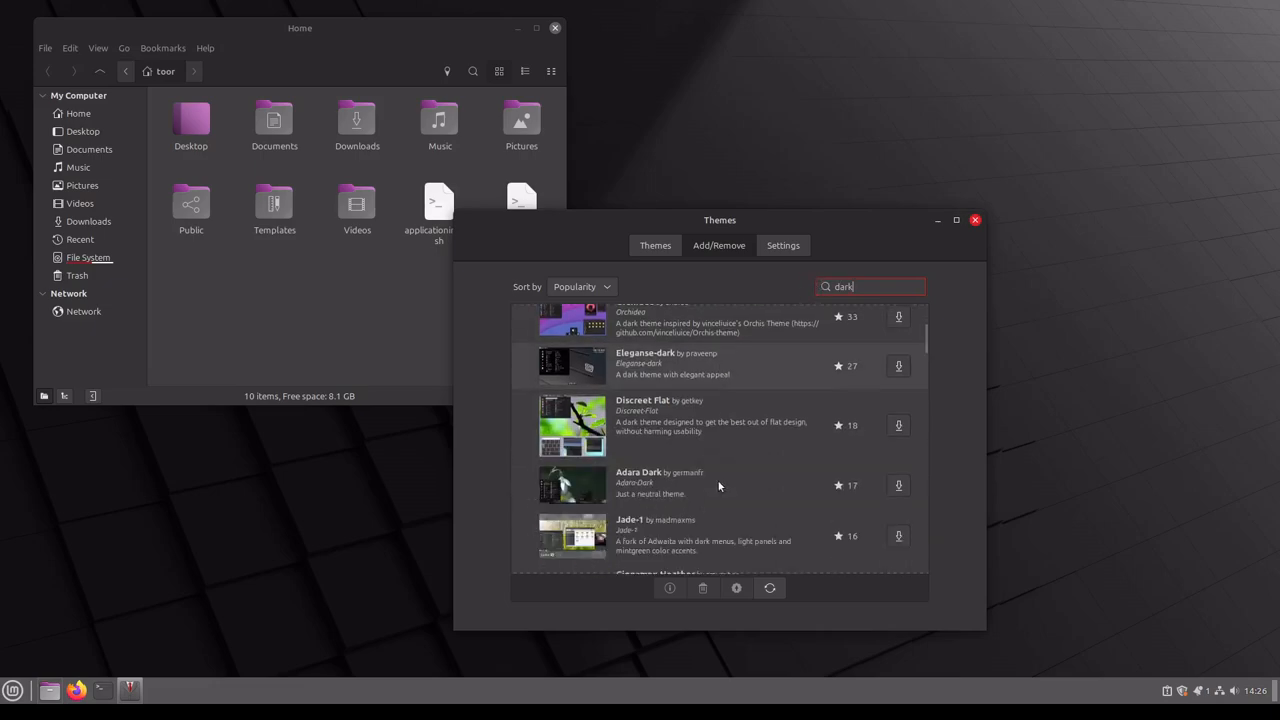
scroll(718, 481, down, 3)
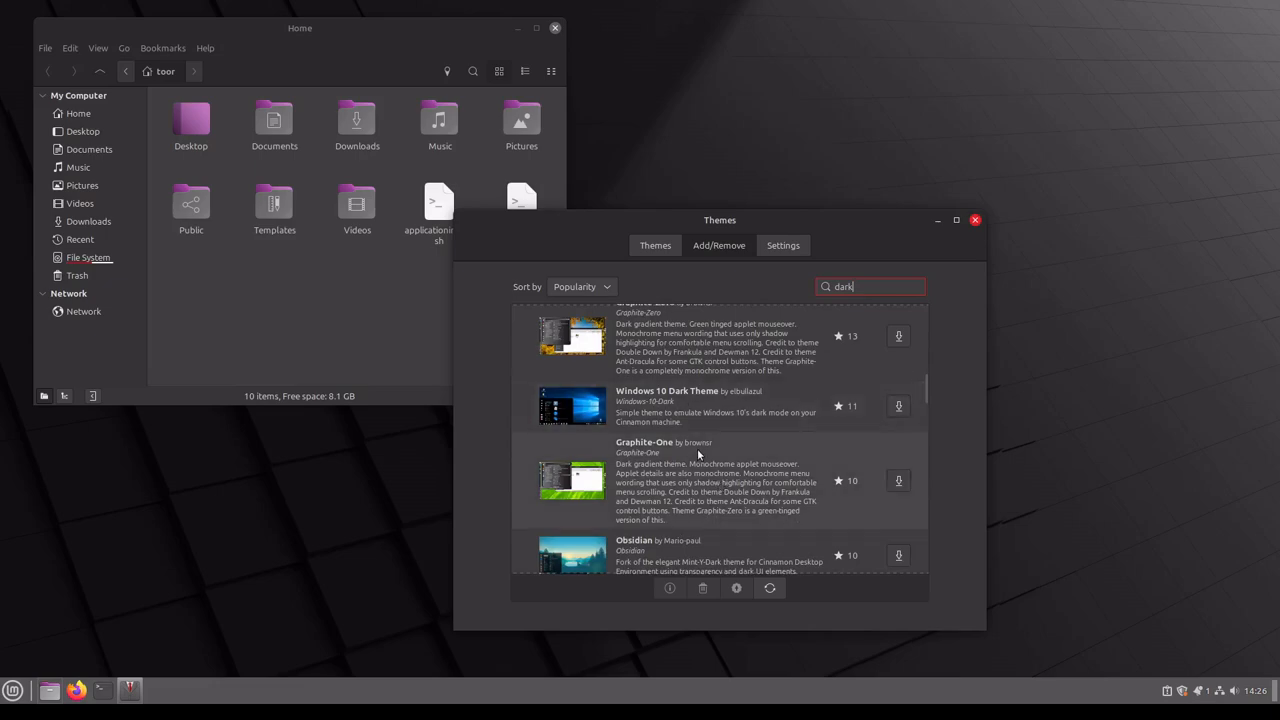
scroll(697, 448, down, 6)
scroll(697, 452, down, 10)
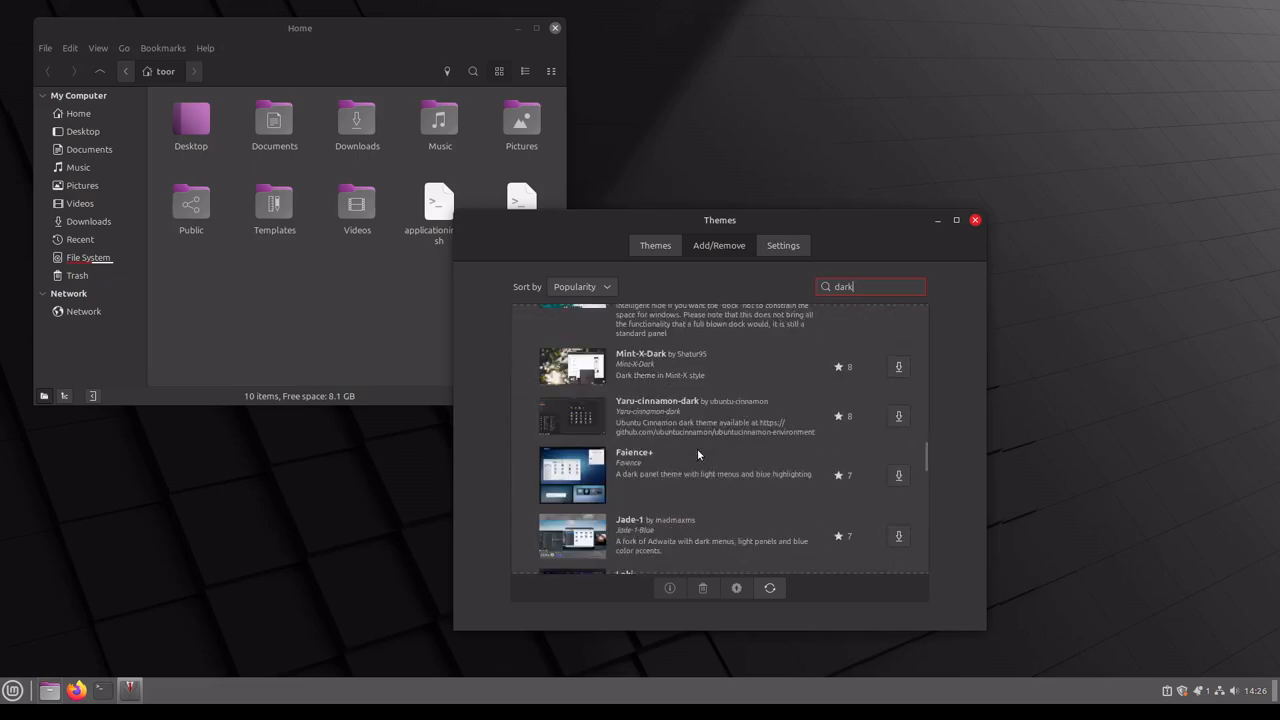
scroll(697, 452, down, 10)
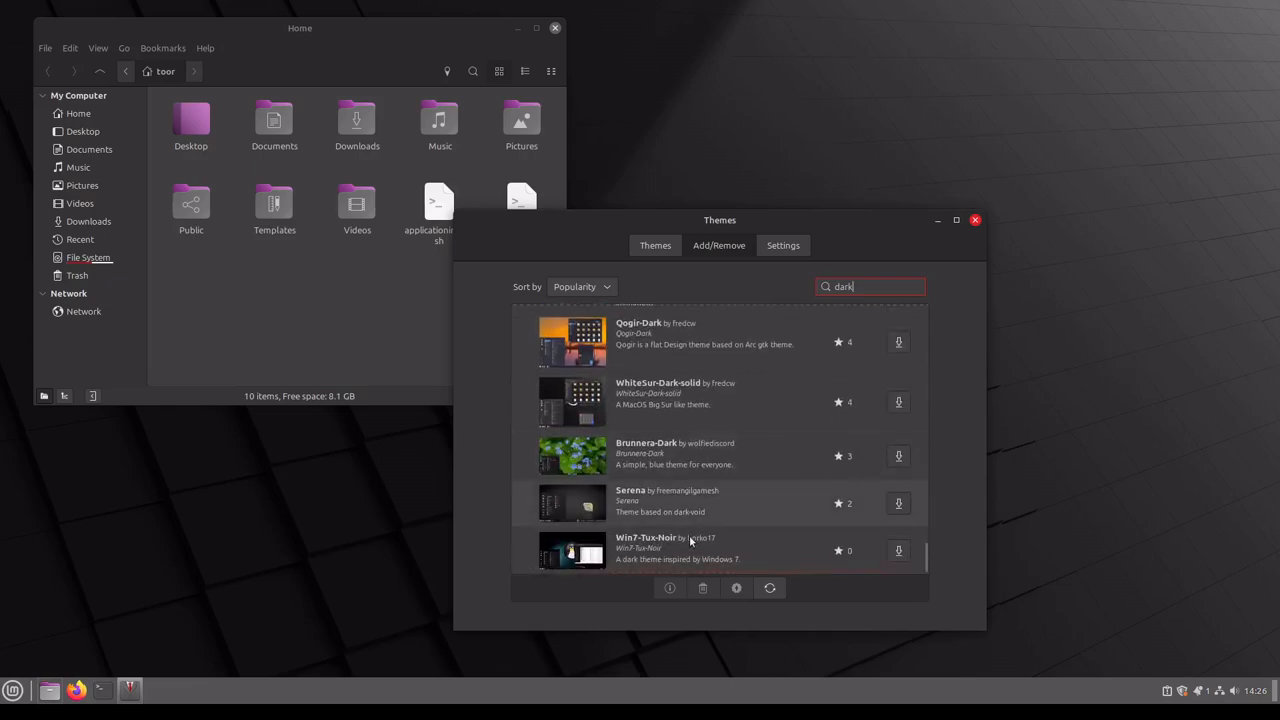
click(899, 553)
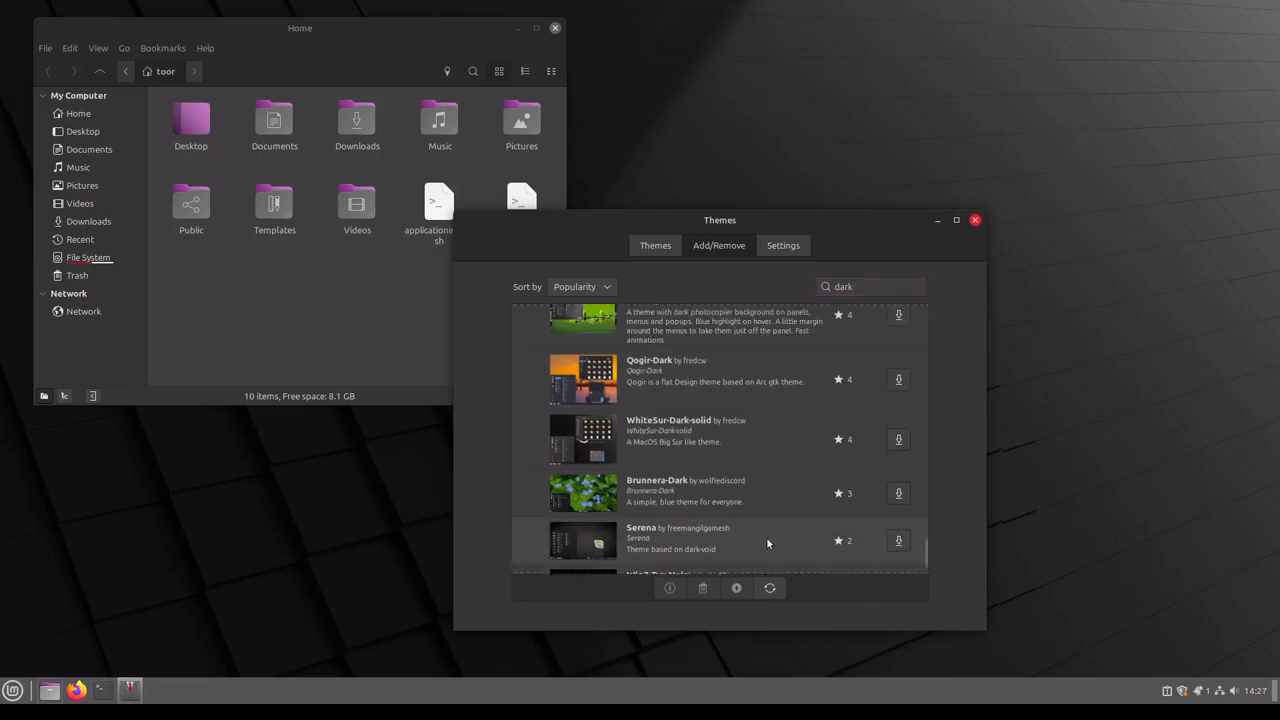
scroll(767, 539, down, 2)
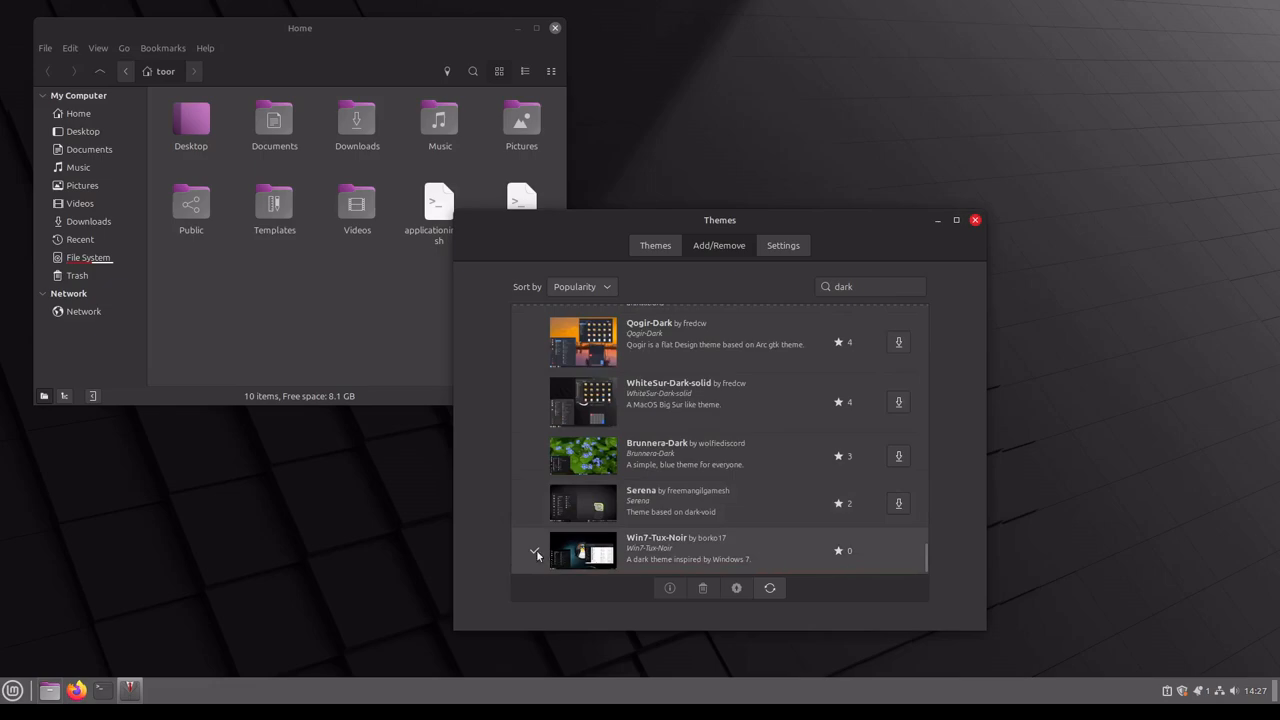
Step: Set the Desktop theme to Win7-Tux-Noir and check how it styles the application menu
click(654, 247)
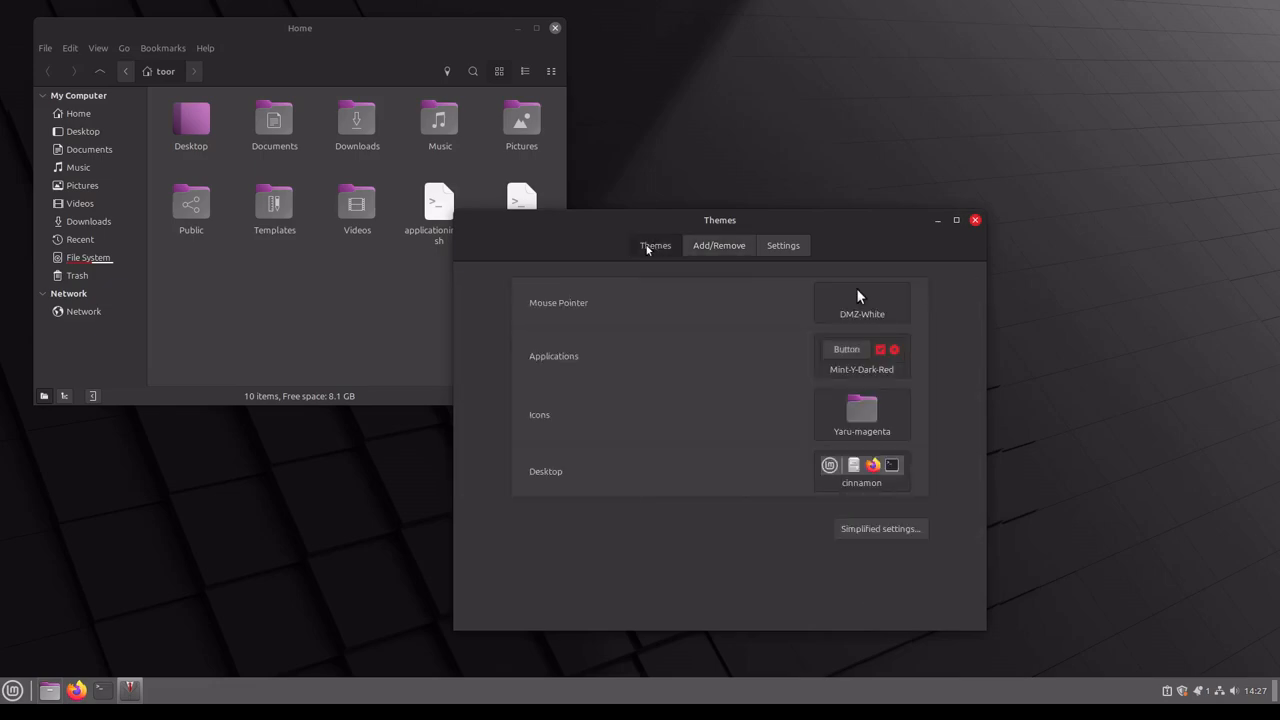
click(866, 474)
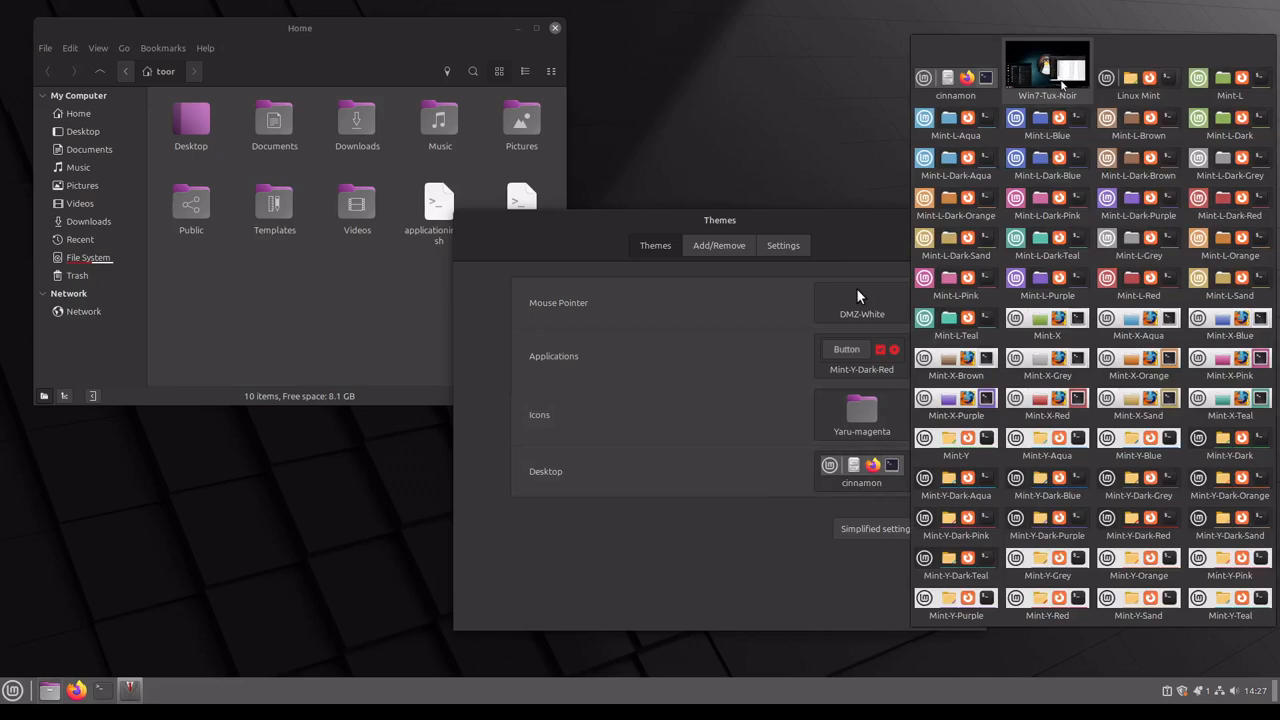
click(1060, 80)
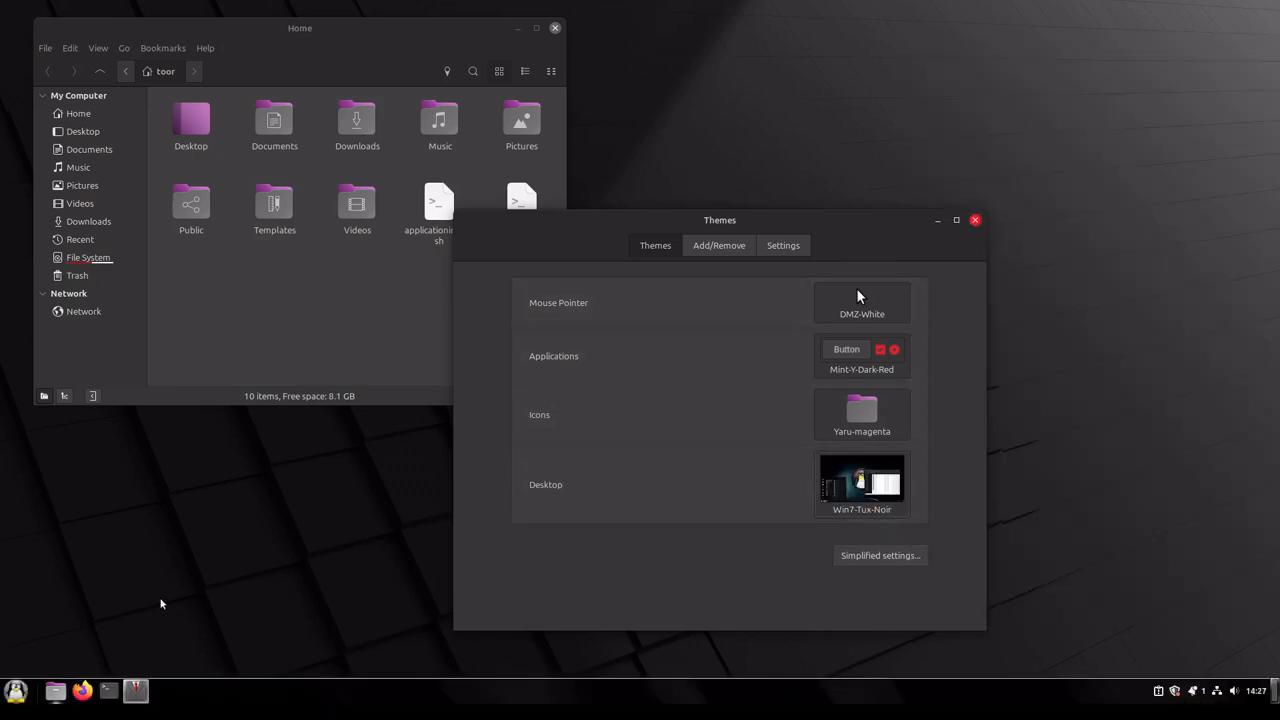
click(16, 692)
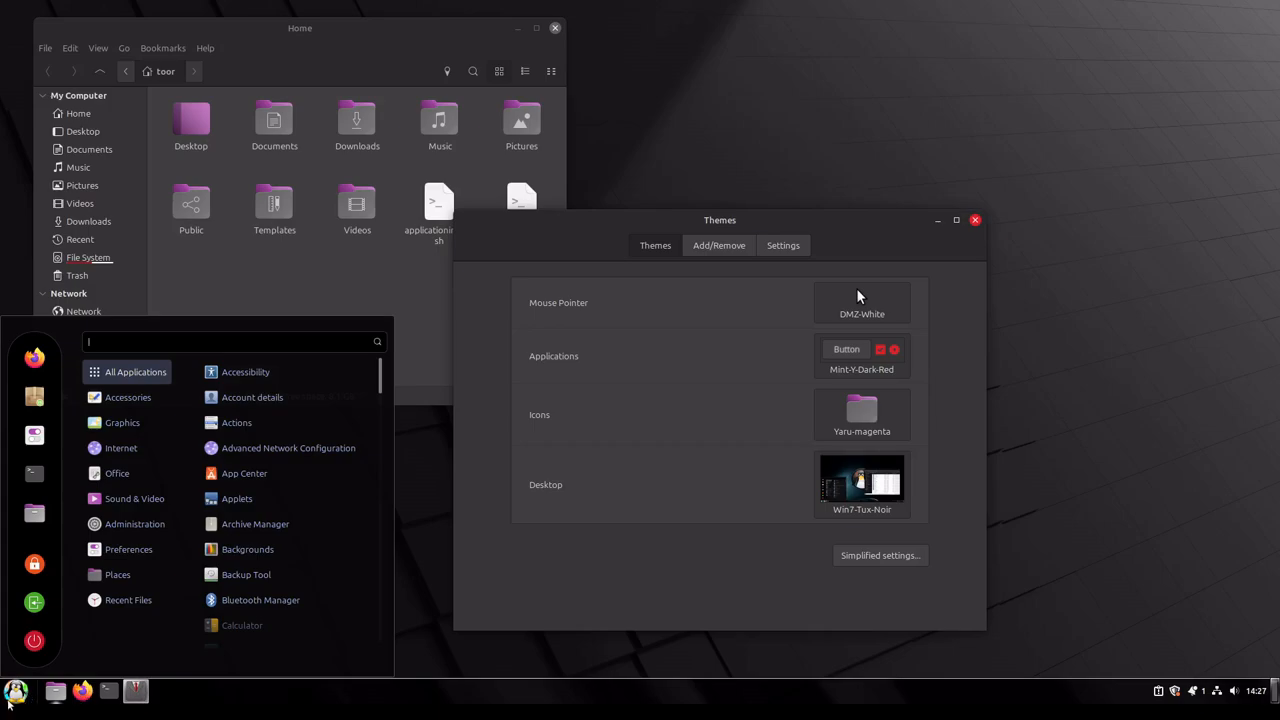
click(252, 699)
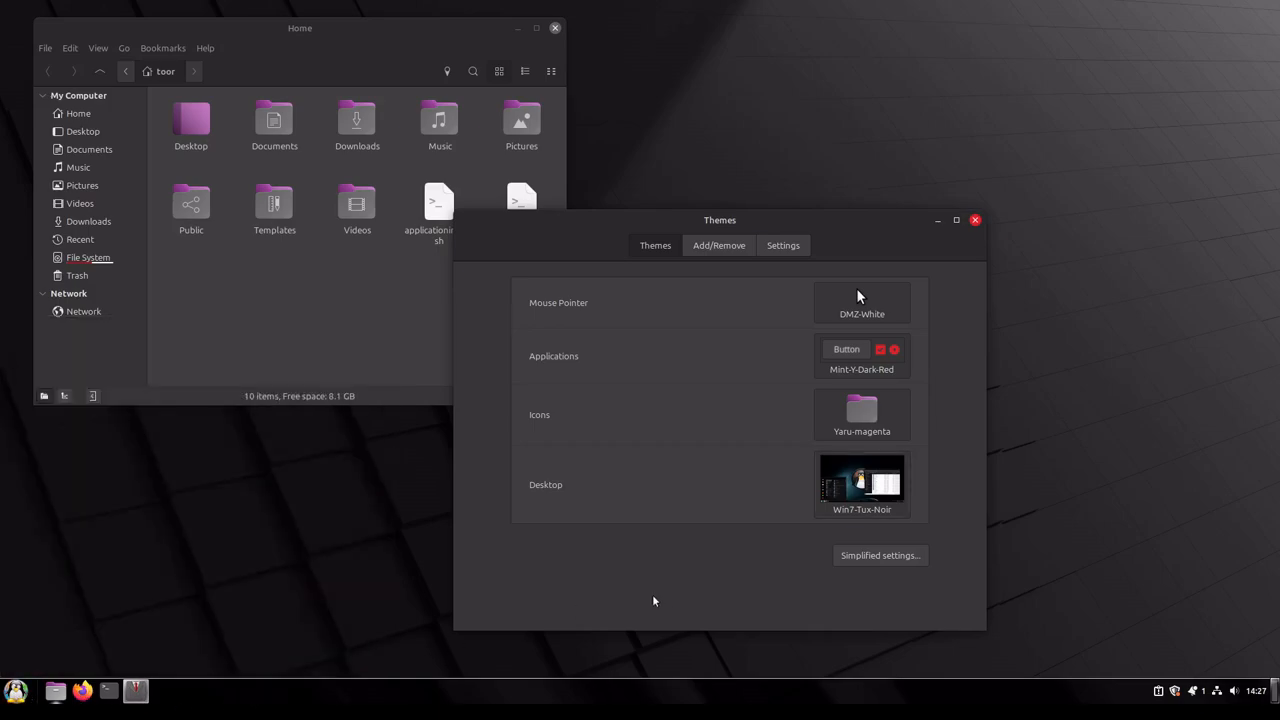
click(870, 418)
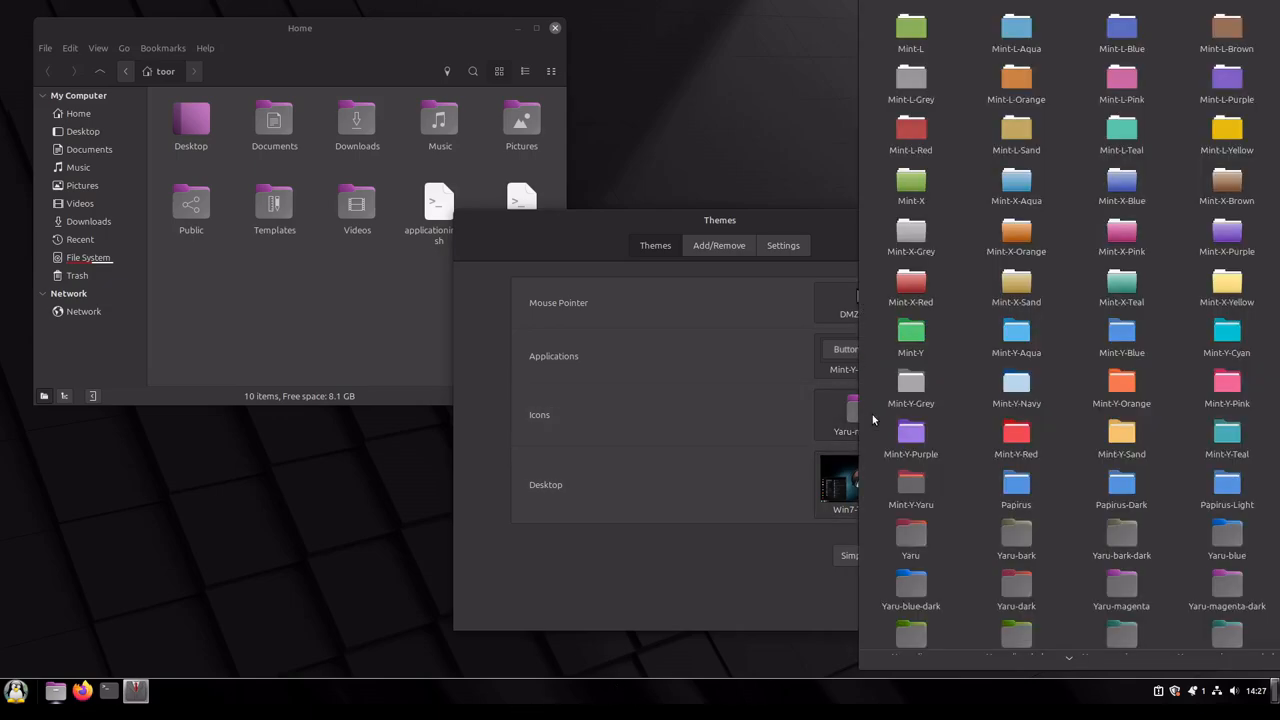
scroll(1057, 434, down, 3)
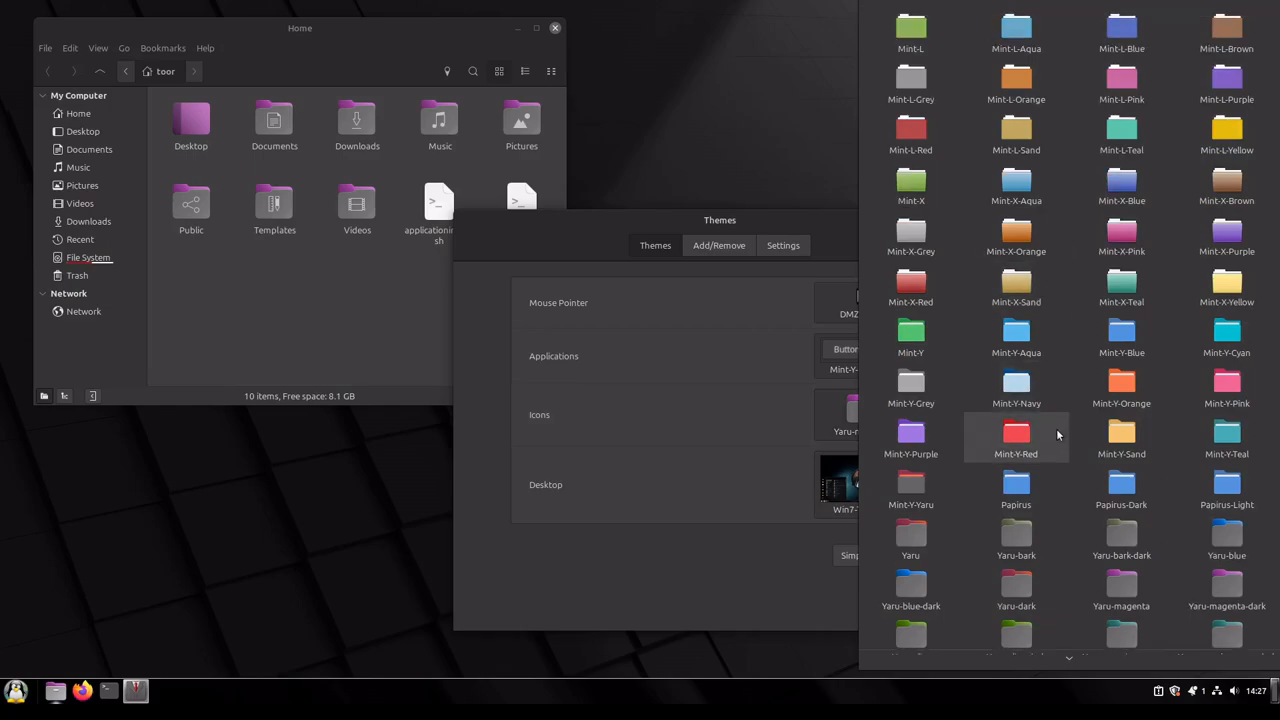
click(656, 404)
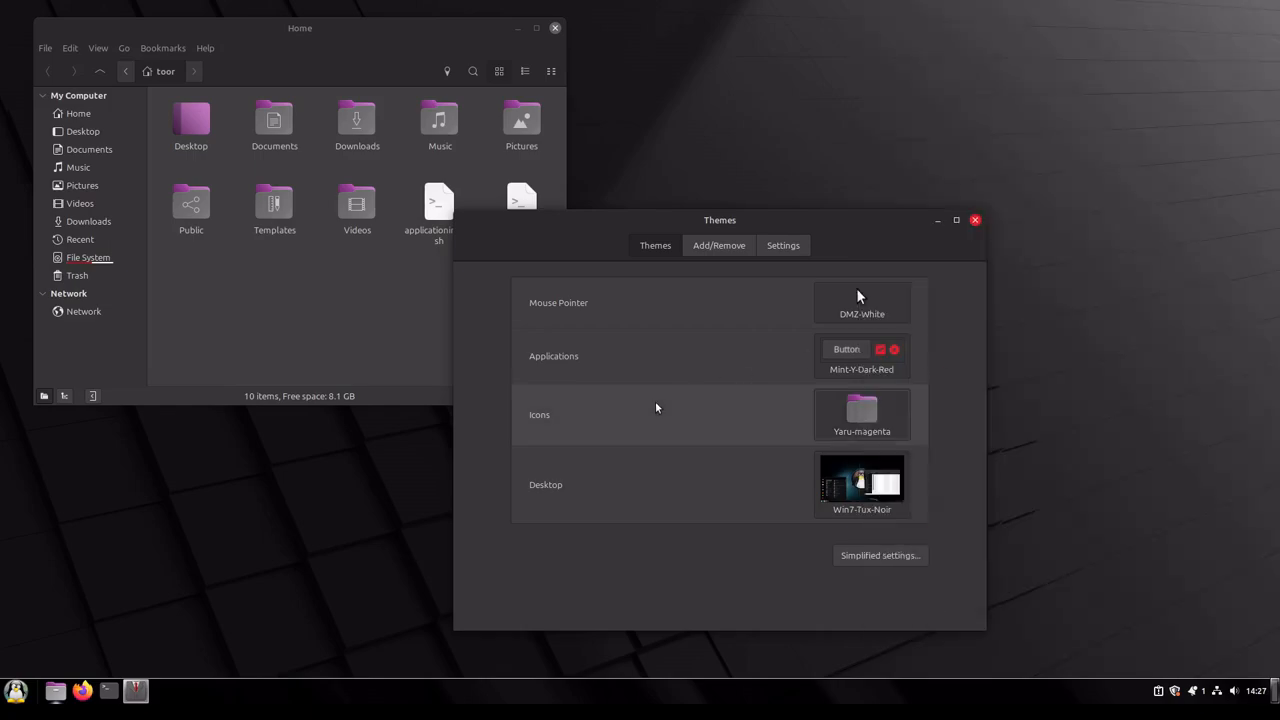
Step: Look through the application themes and set the Applications theme to Win7-Tux-Noir
click(847, 355)
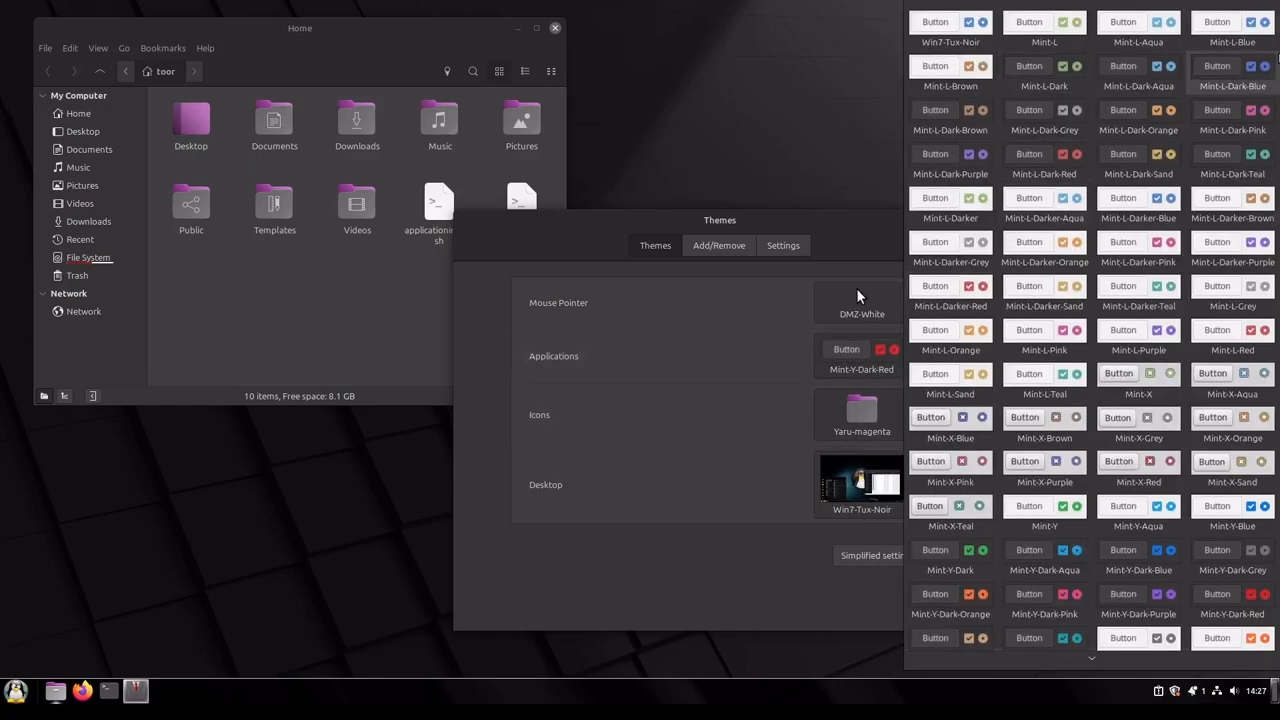
scroll(982, 628, down, 1)
scroll(1023, 604, down, 6)
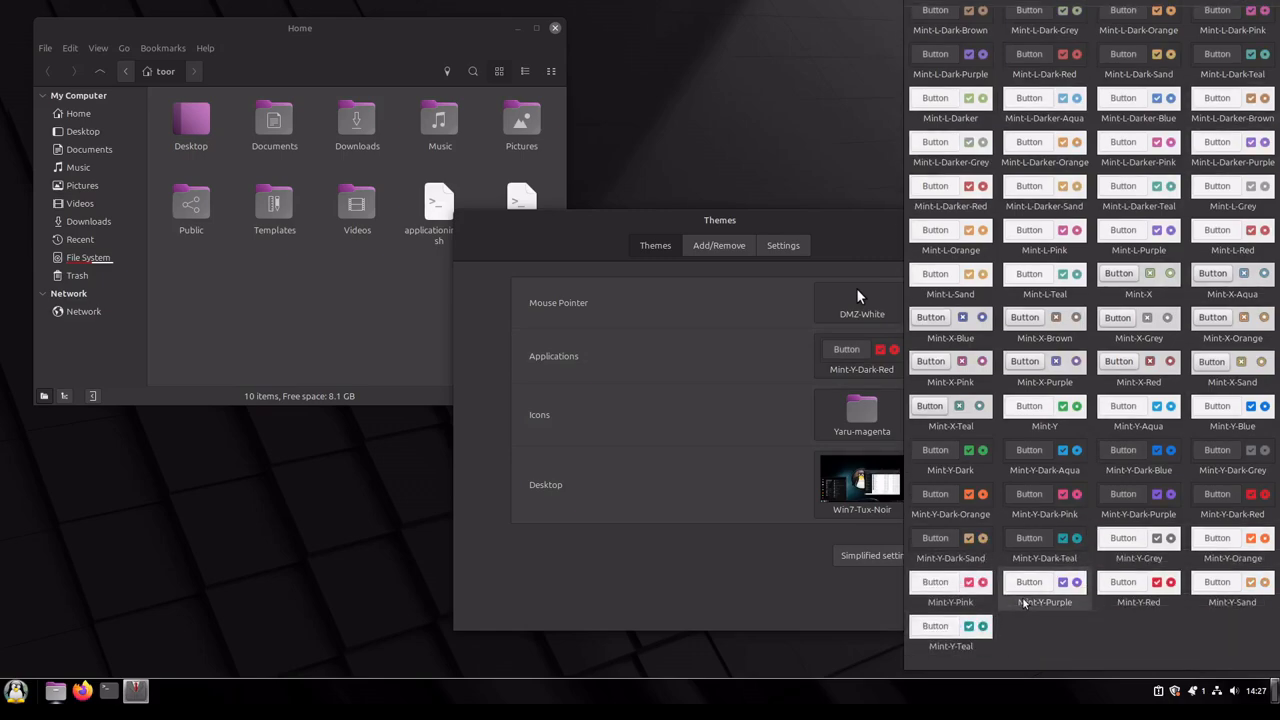
scroll(1023, 604, up, 7)
click(633, 452)
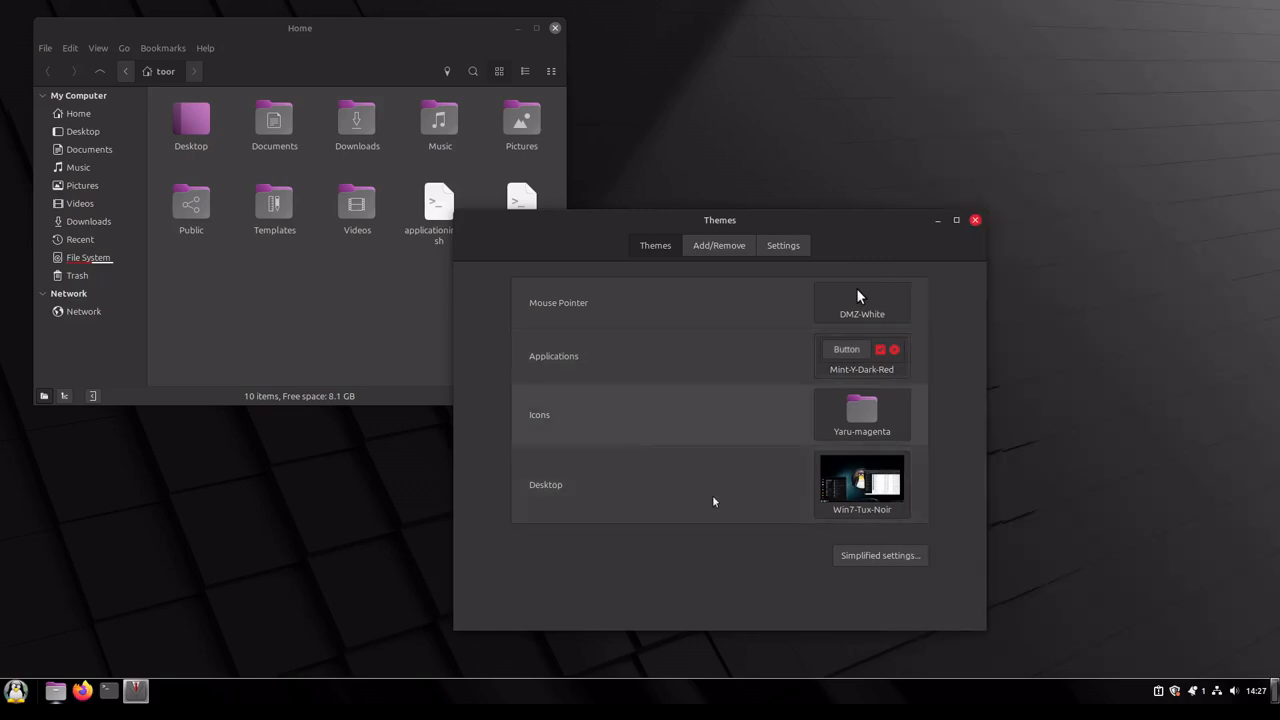
click(855, 349)
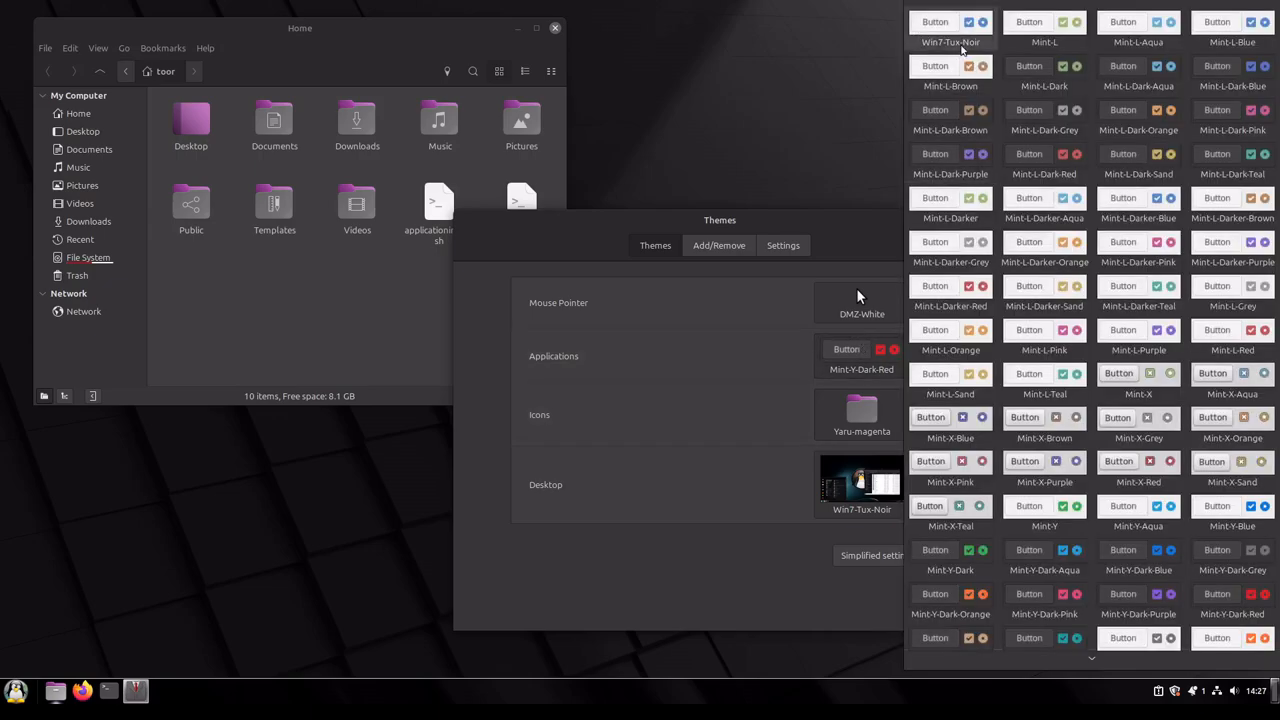
click(944, 30)
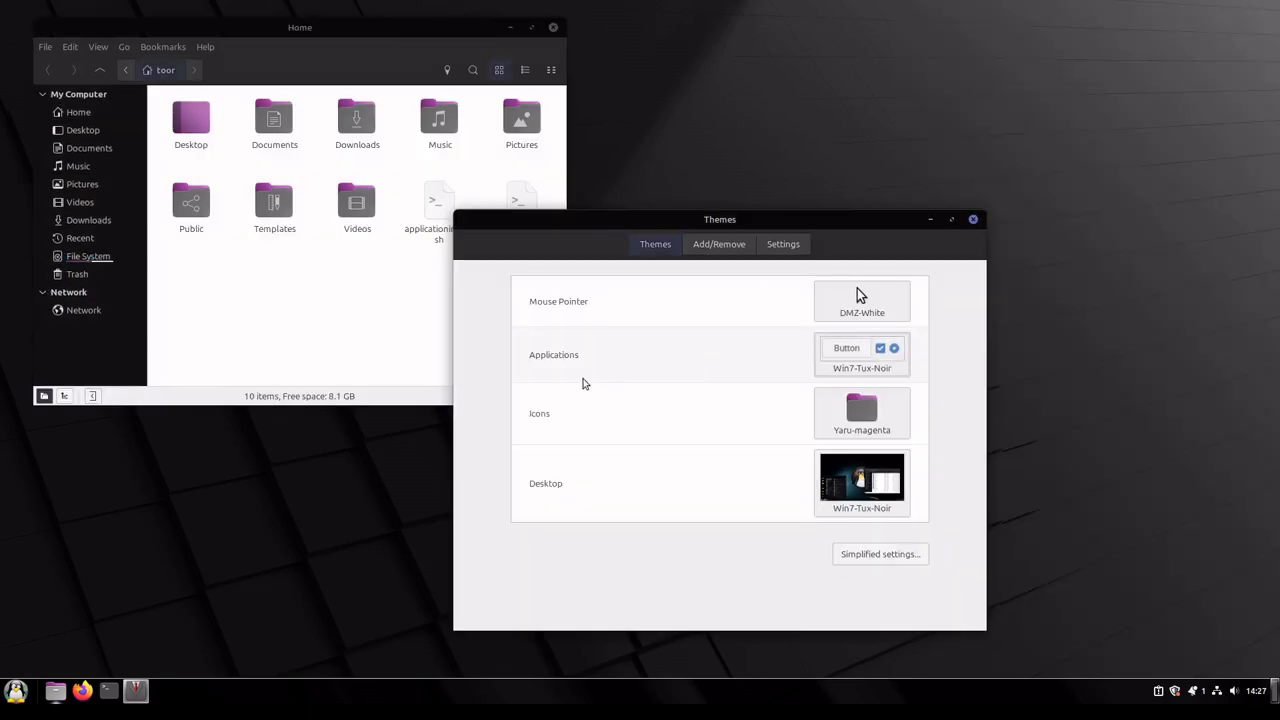
Step: View the mouse pointer choices without picking a new one, and open the application menu to inspect its look
click(841, 314)
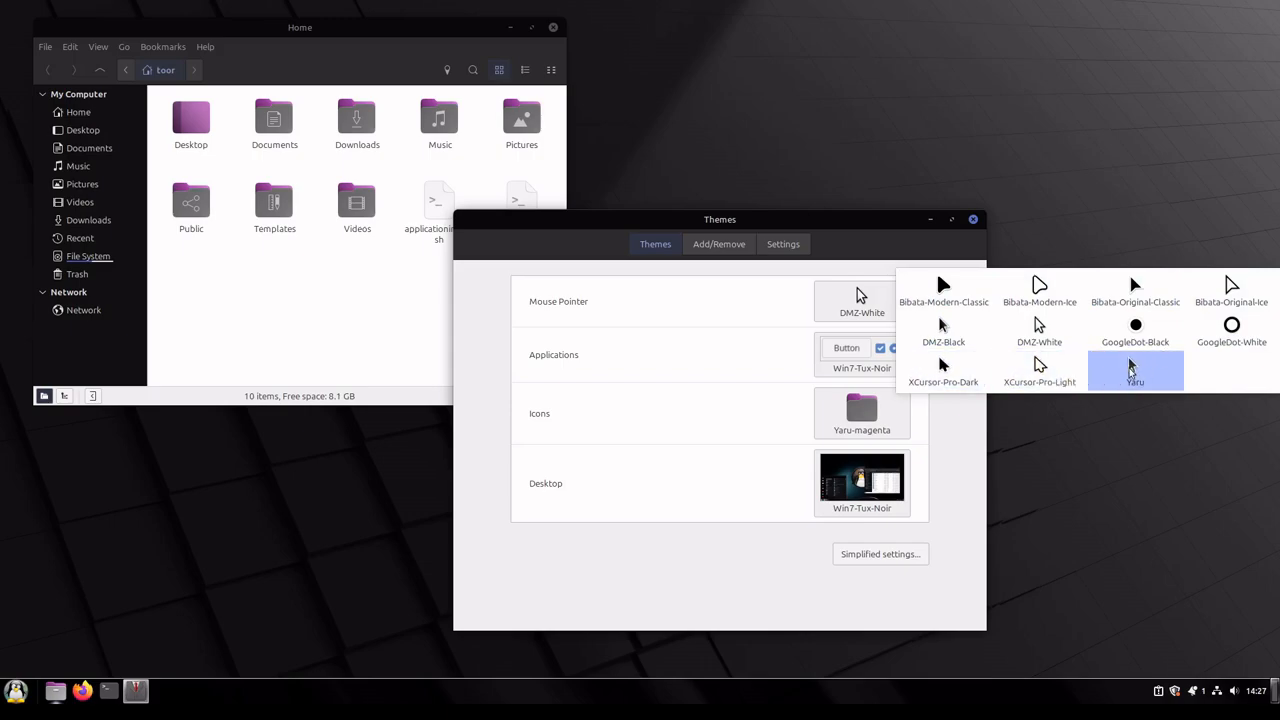
click(616, 590)
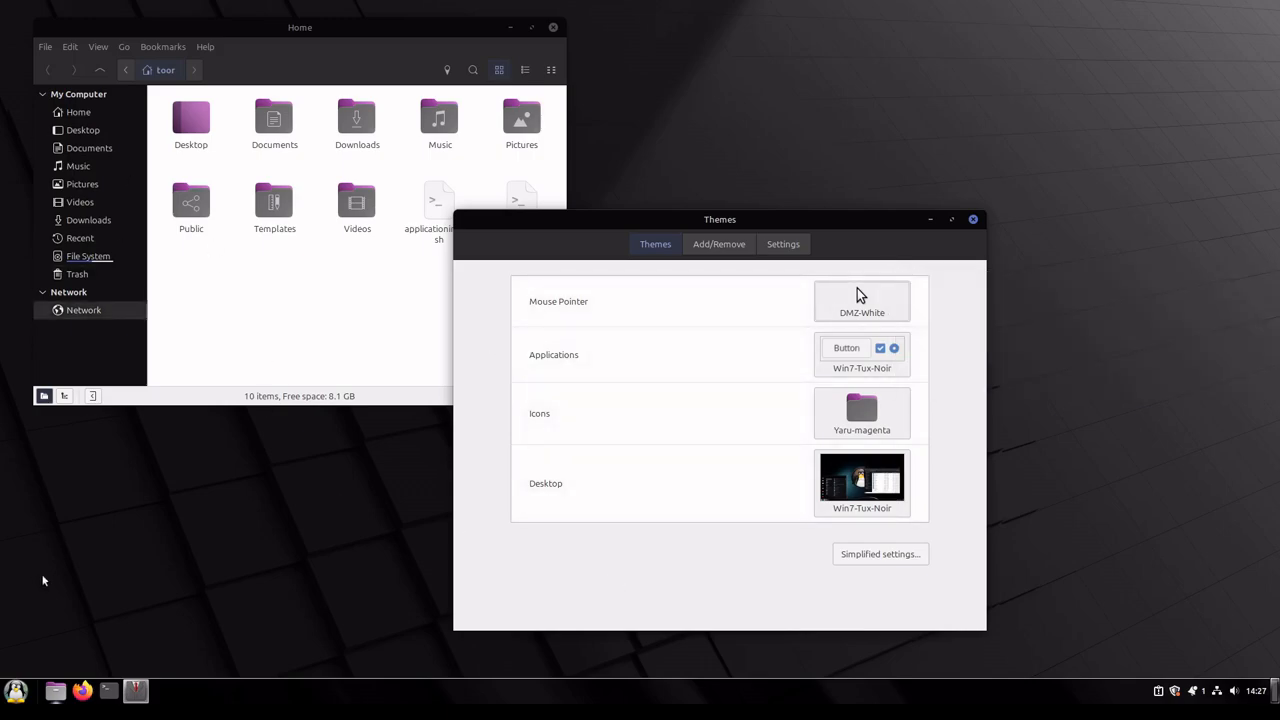
click(16, 691)
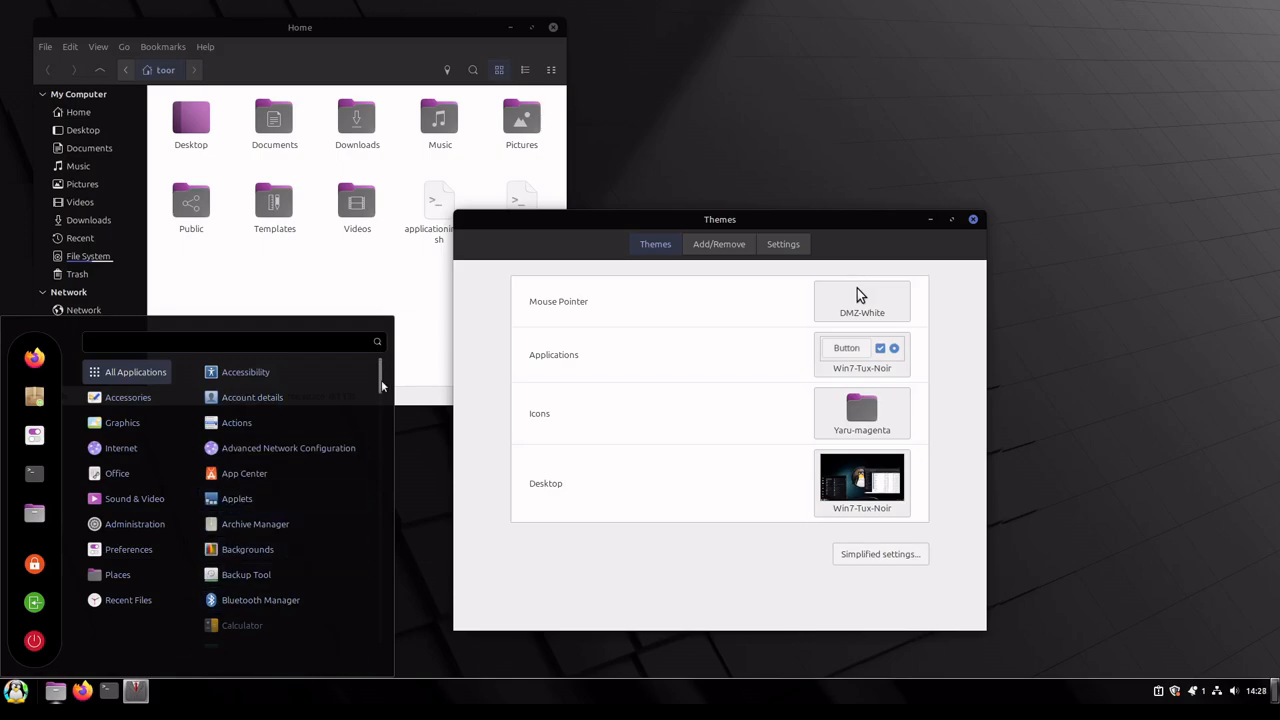
Step: Browse the application menu's categories, including Places, and close the menu
drag(381, 386, 370, 342)
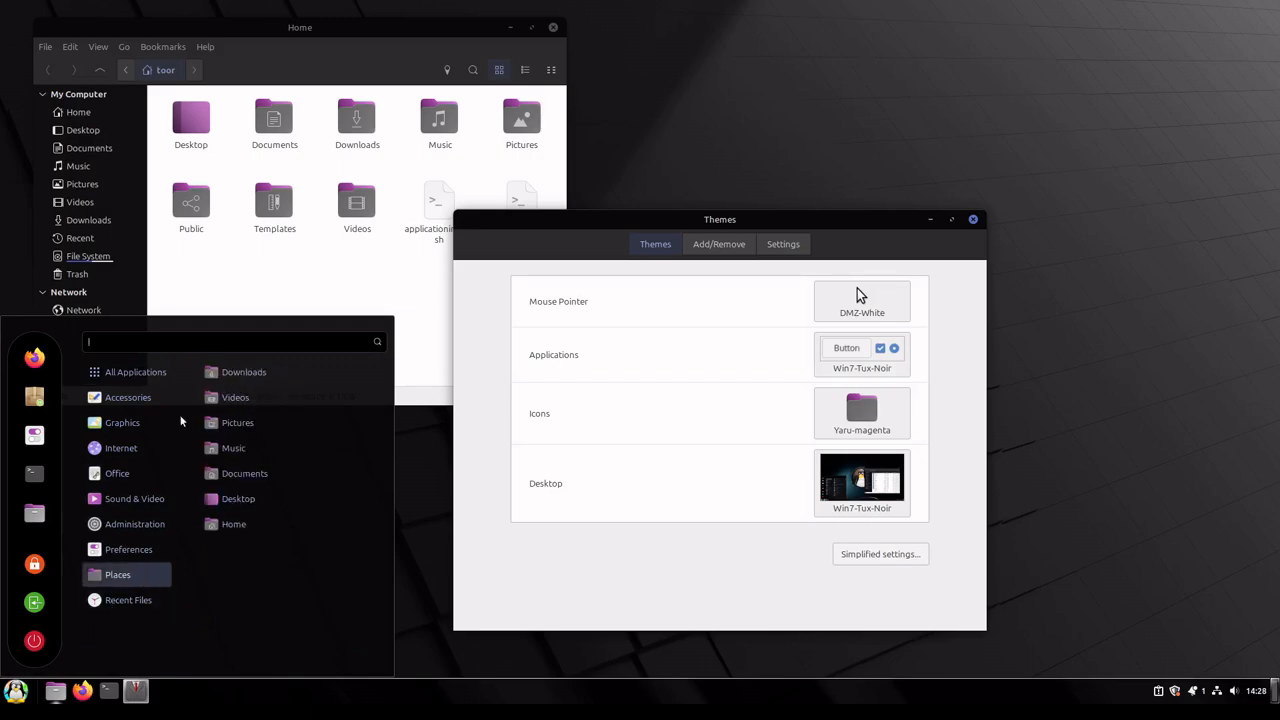
click(929, 500)
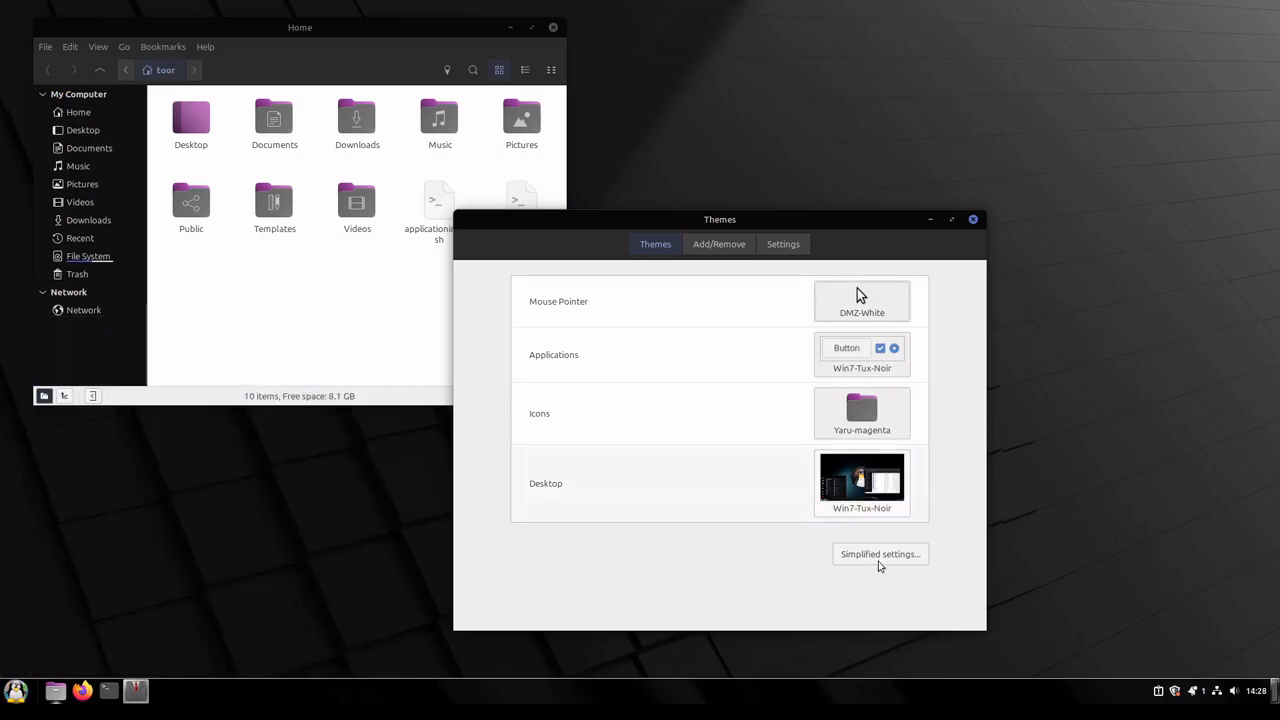
Step: Search the downloadable themes for "windows" and look through the matching themes
click(719, 244)
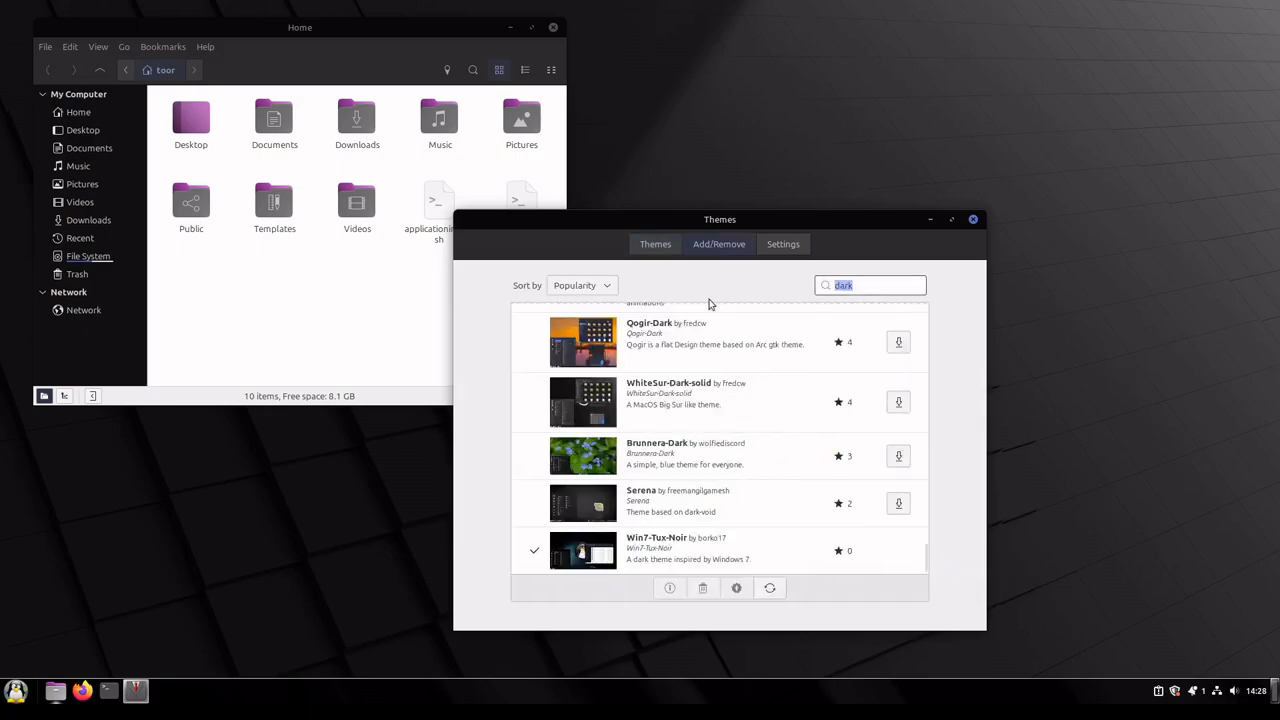
click(872, 287)
double_click(848, 287)
text(windows)
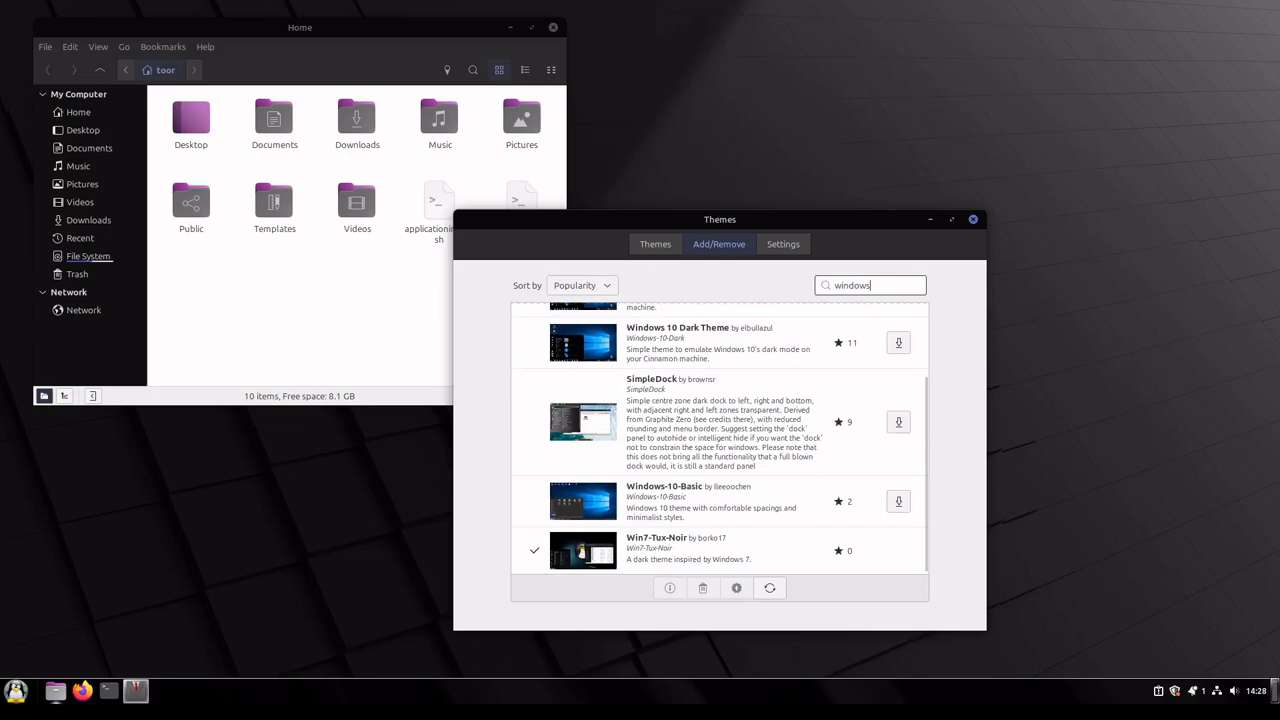
scroll(809, 423, up, 2)
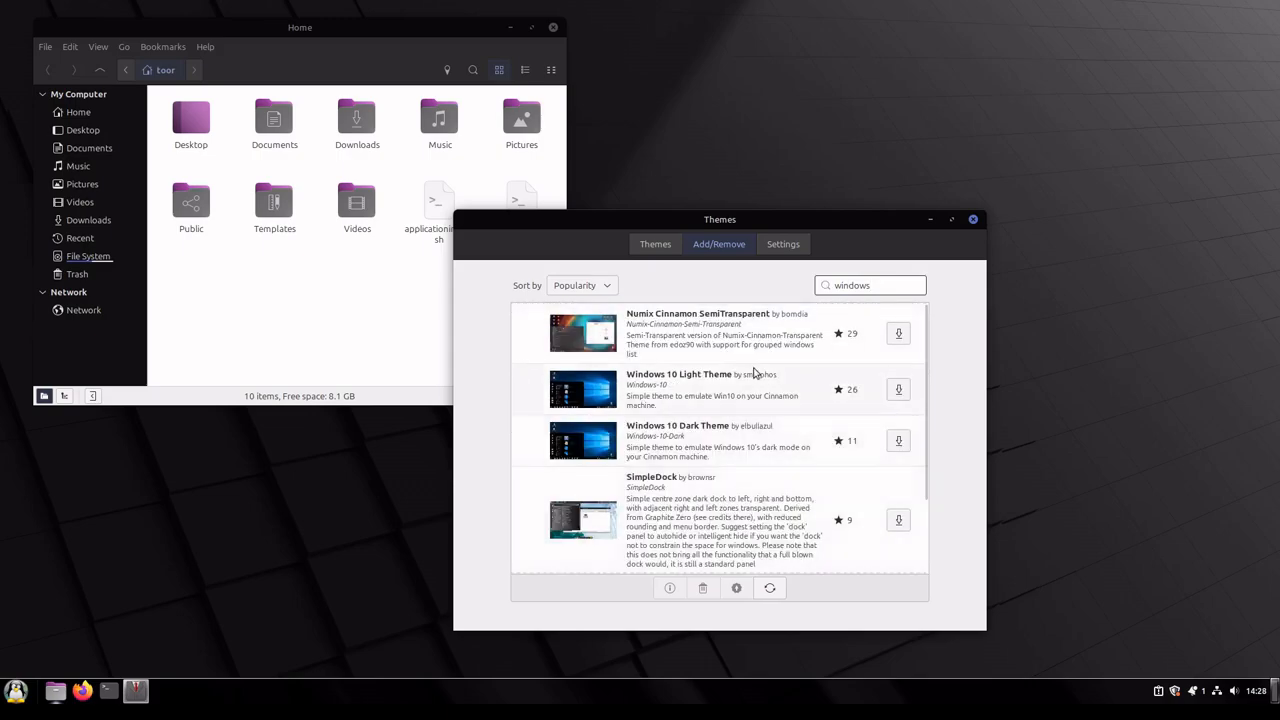
scroll(755, 373, down, 2)
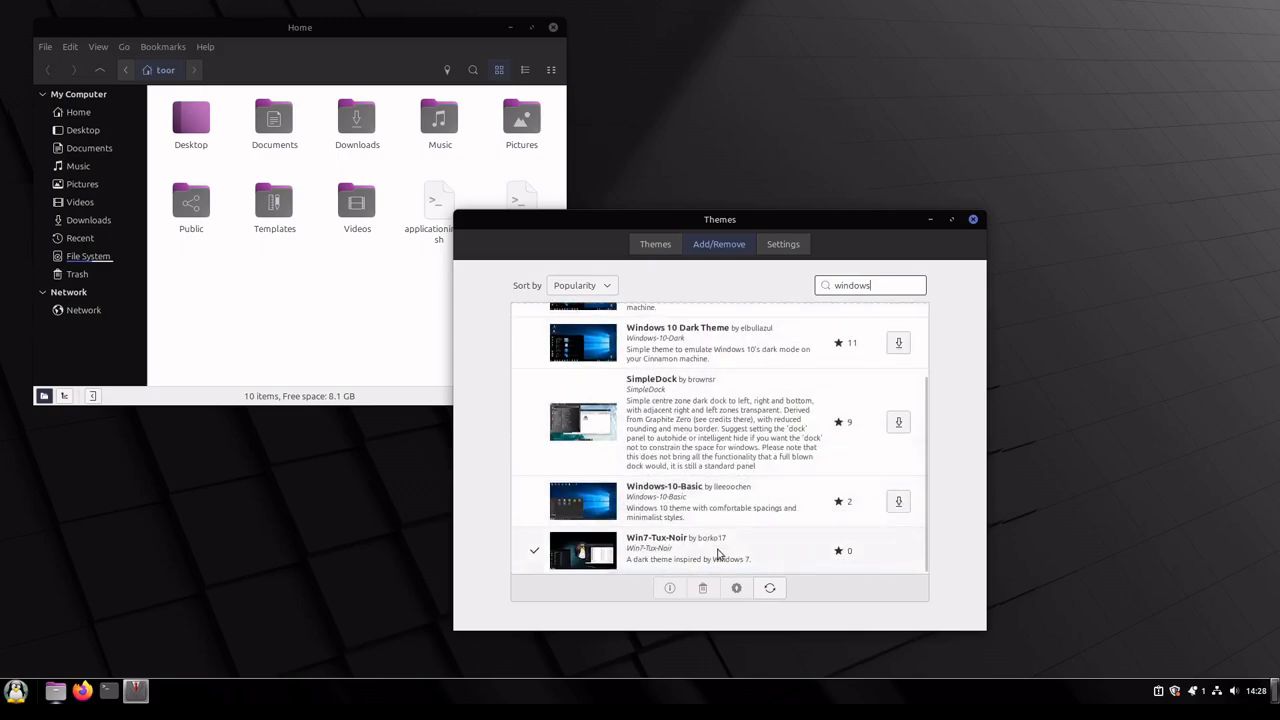
scroll(680, 485, up, 1)
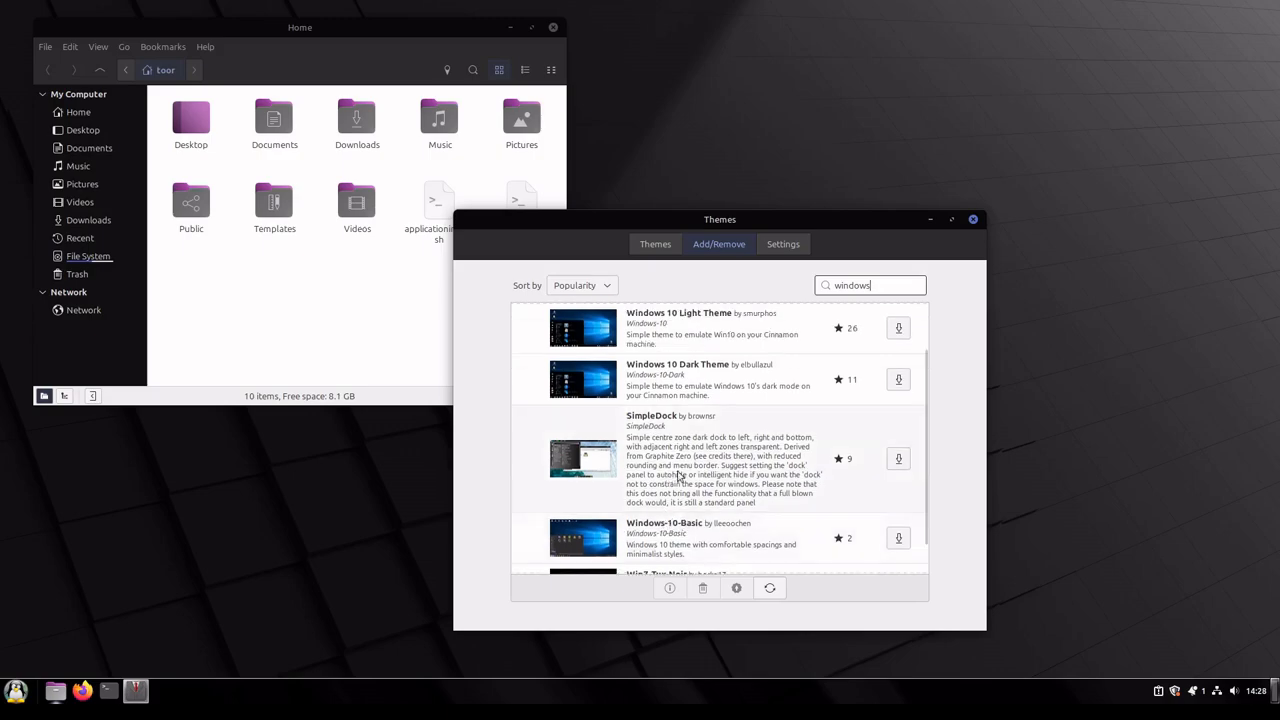
scroll(713, 447, up, 2)
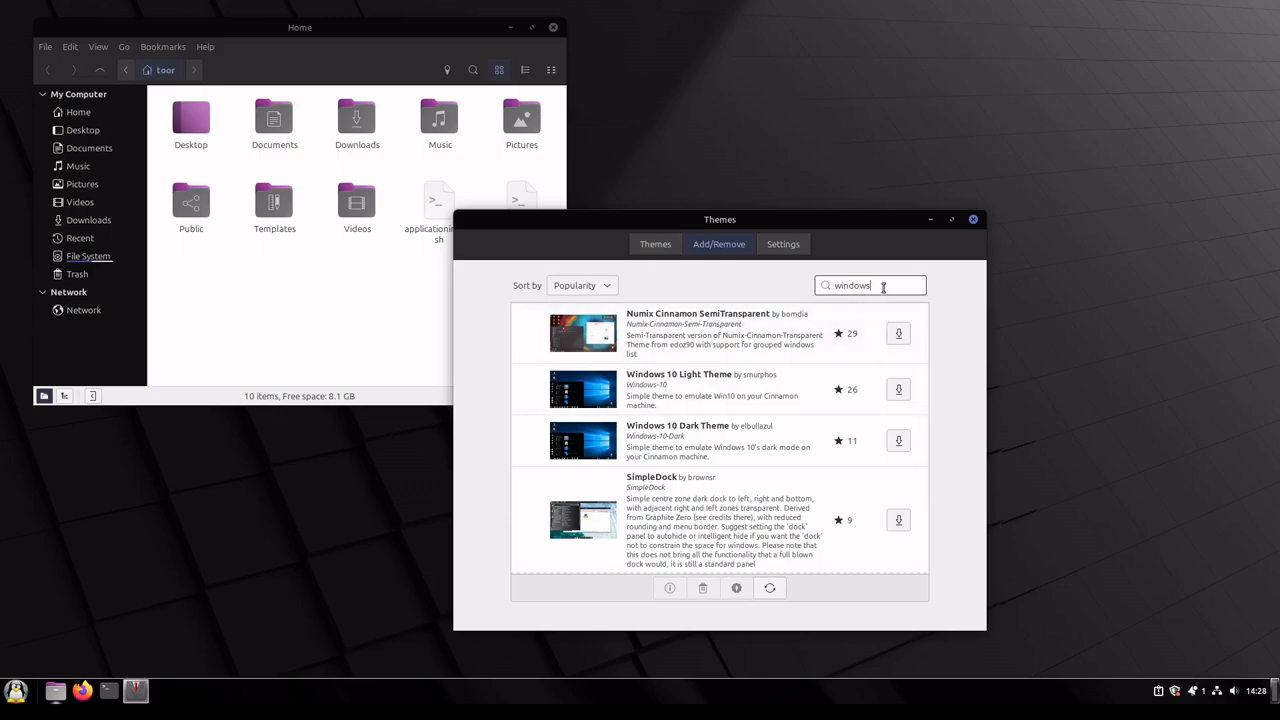
Step: Search the downloadable themes for "XP" and install the Mint-XP theme
key(BackSpace)
key(BackSpace)
key(BackSpace)
key(BackSpace)
key(BackSpace)
key(BackSpace)
key(BackSpace)
text(XP)
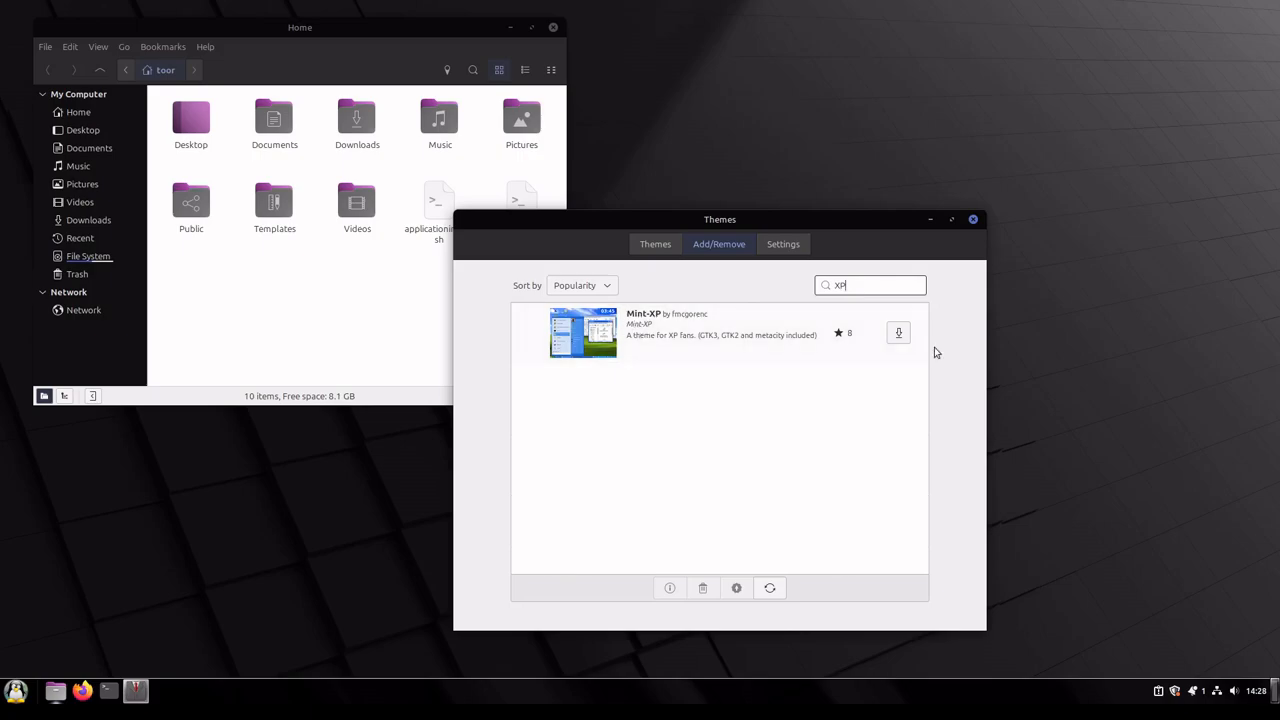
click(898, 333)
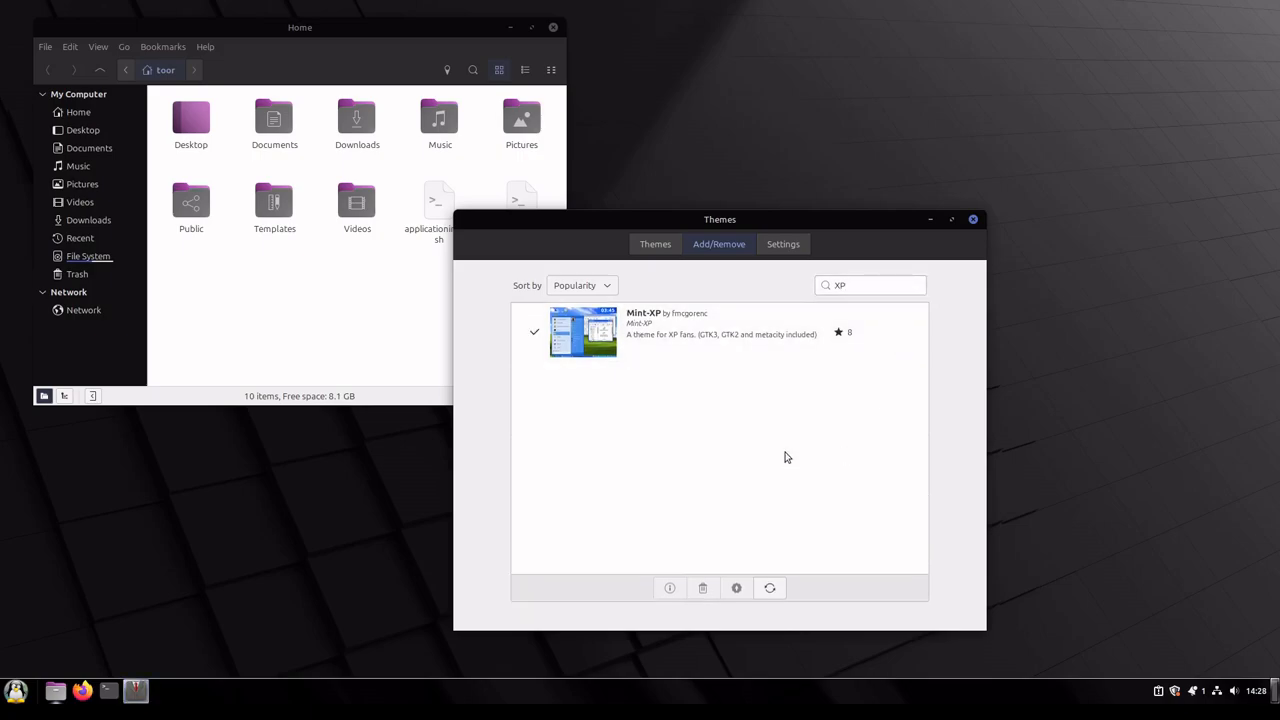
Step: Set the Desktop theme to Mint-XP and the Icons theme to Mint-Y-Sand
click(655, 244)
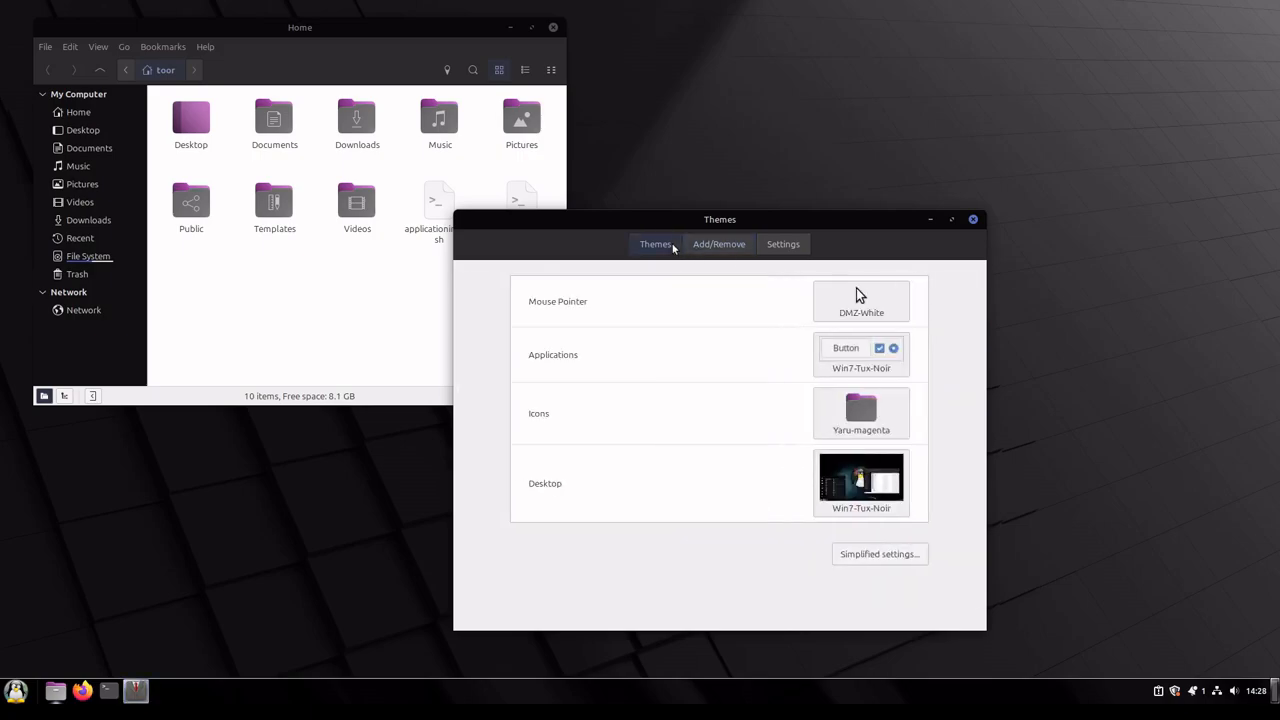
click(862, 483)
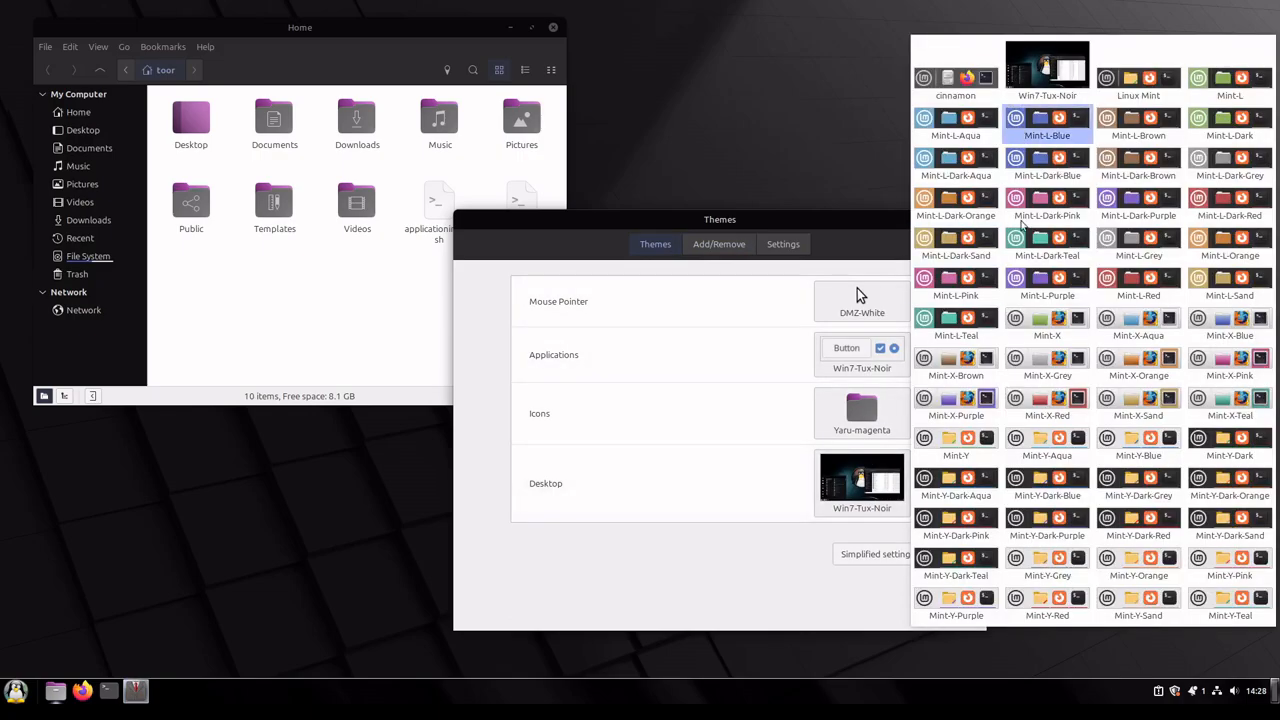
click(1136, 331)
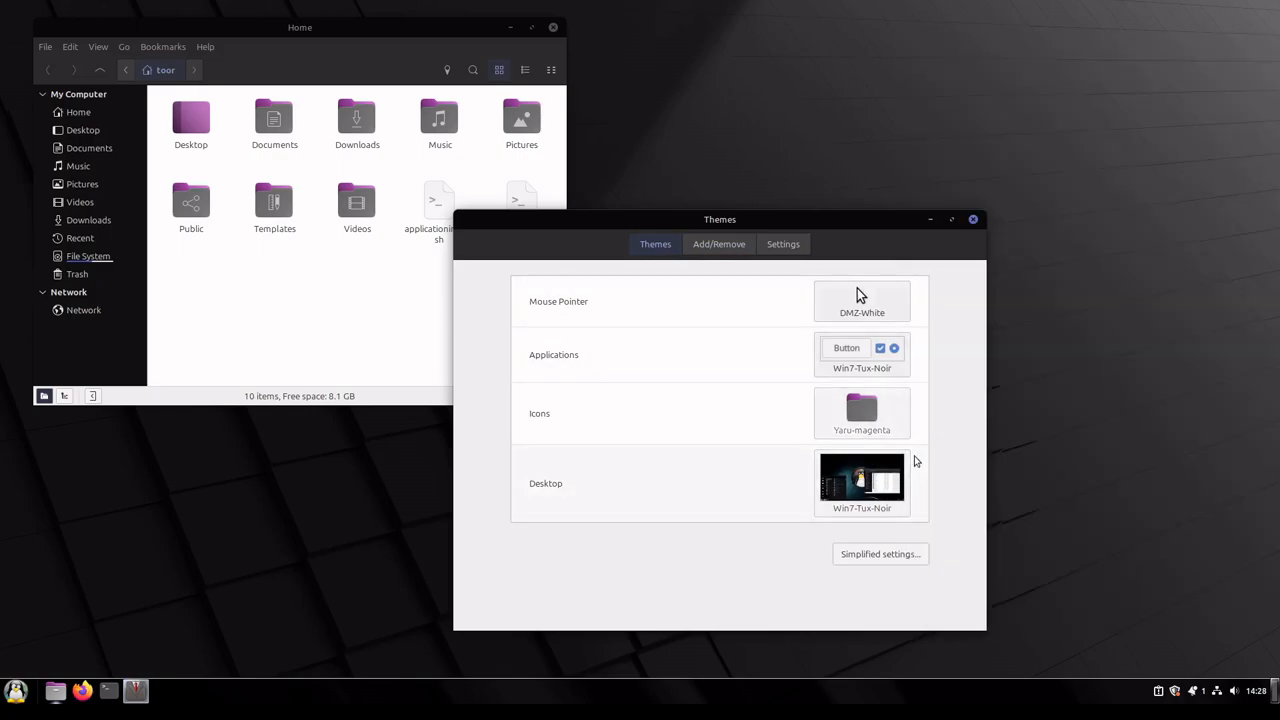
click(862, 483)
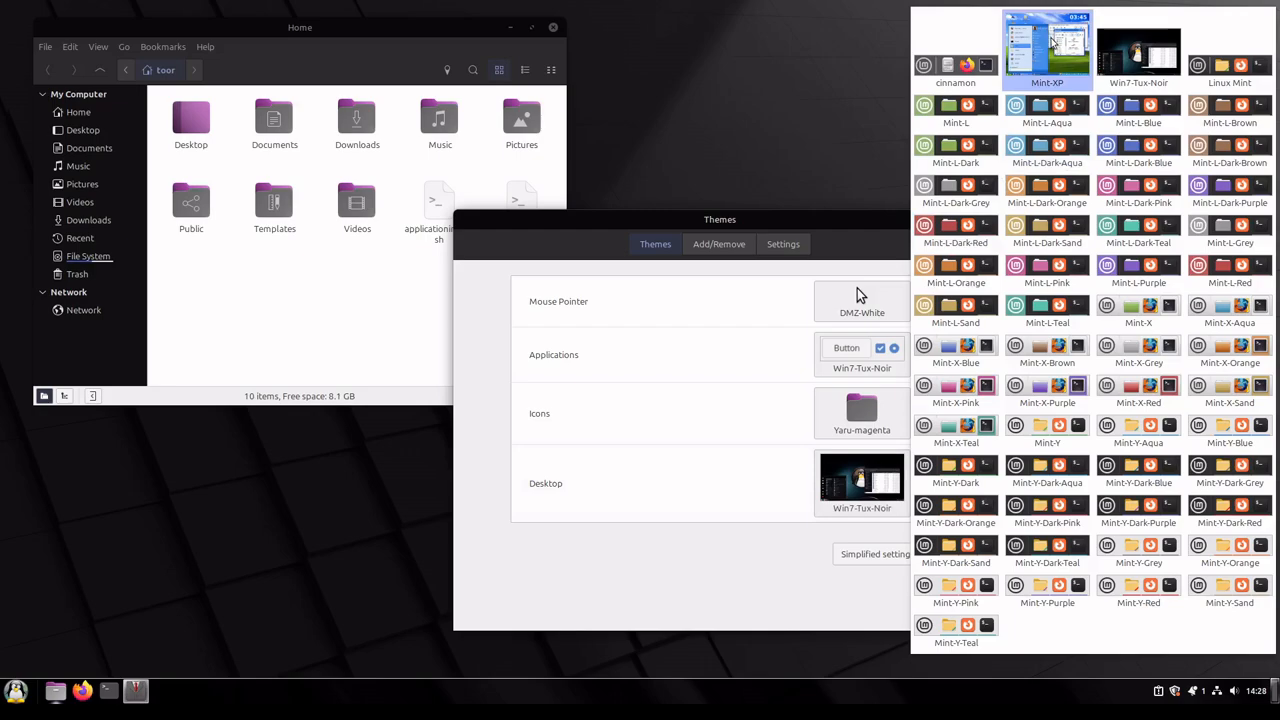
click(1050, 45)
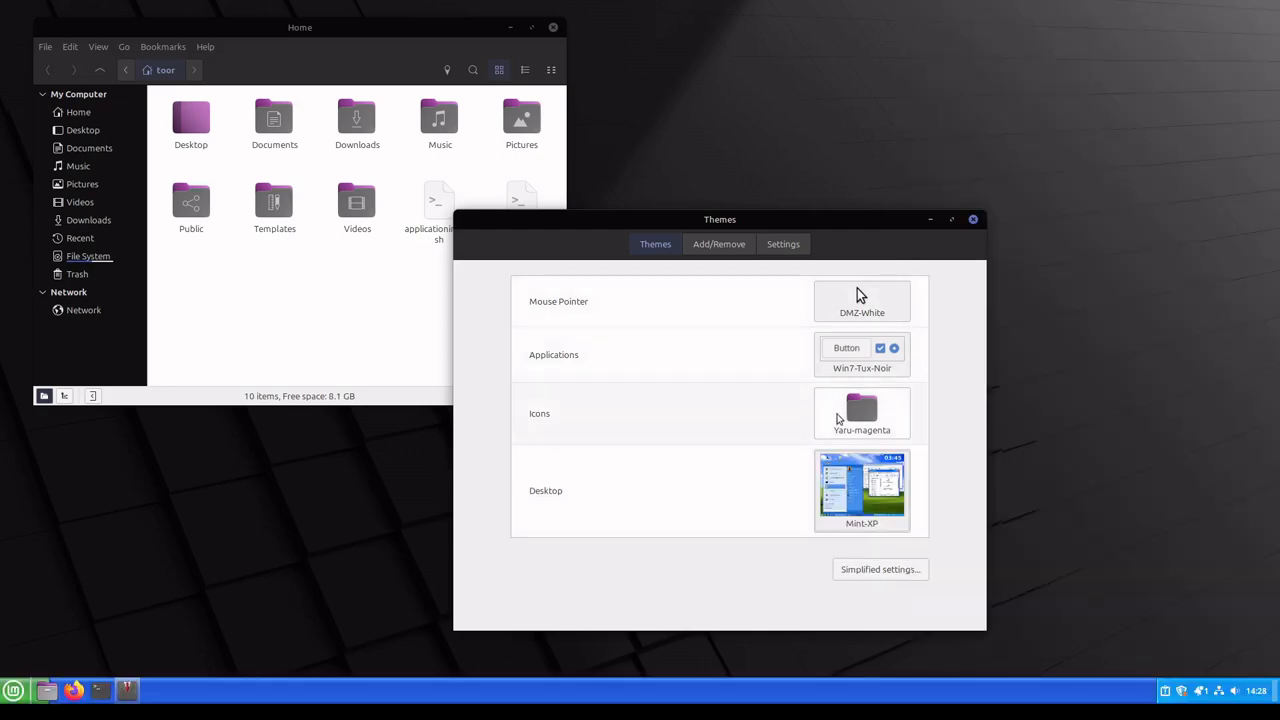
click(838, 418)
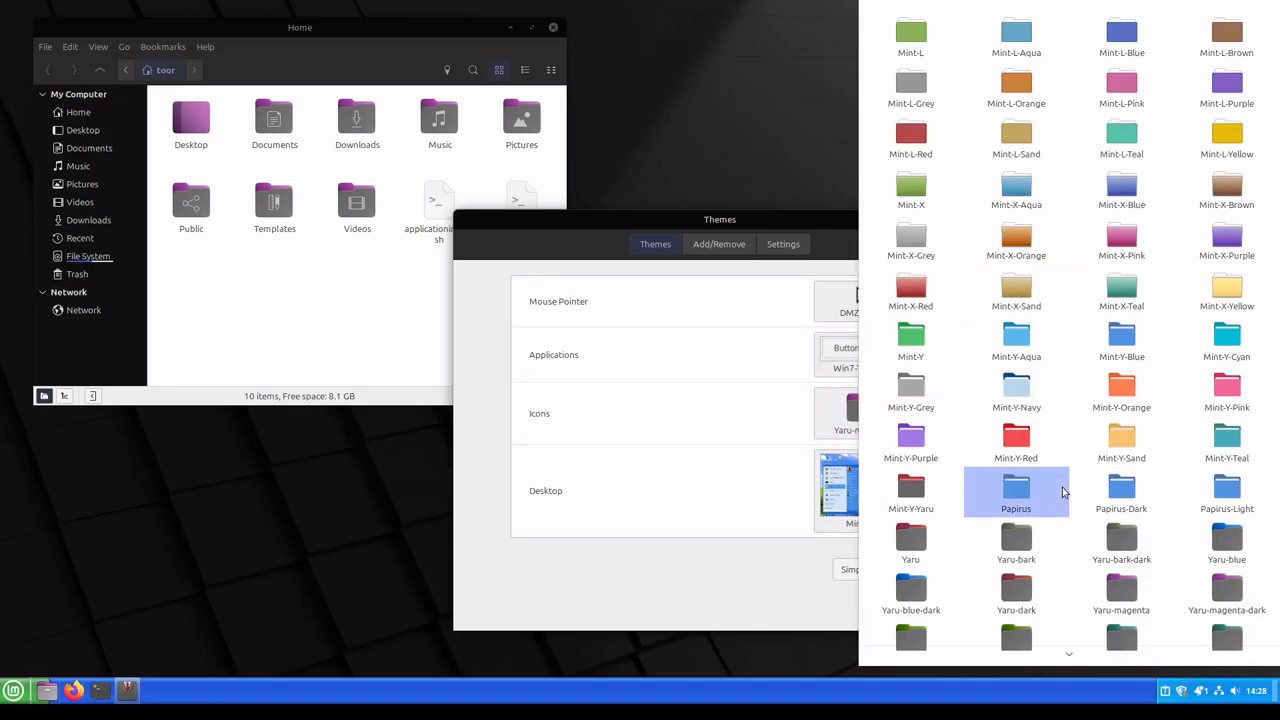
click(1125, 443)
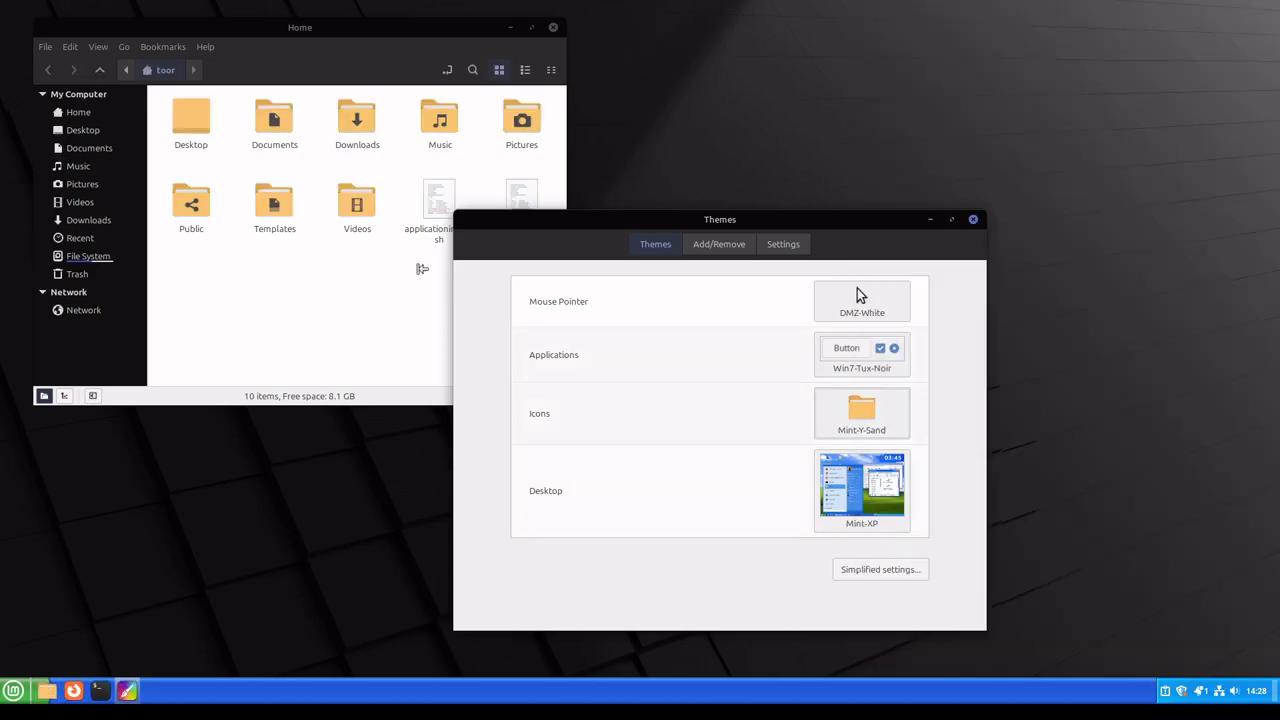
Step: Try Mint-XP as the Applications theme and switch it back to Win7-Tux-Noir
click(845, 362)
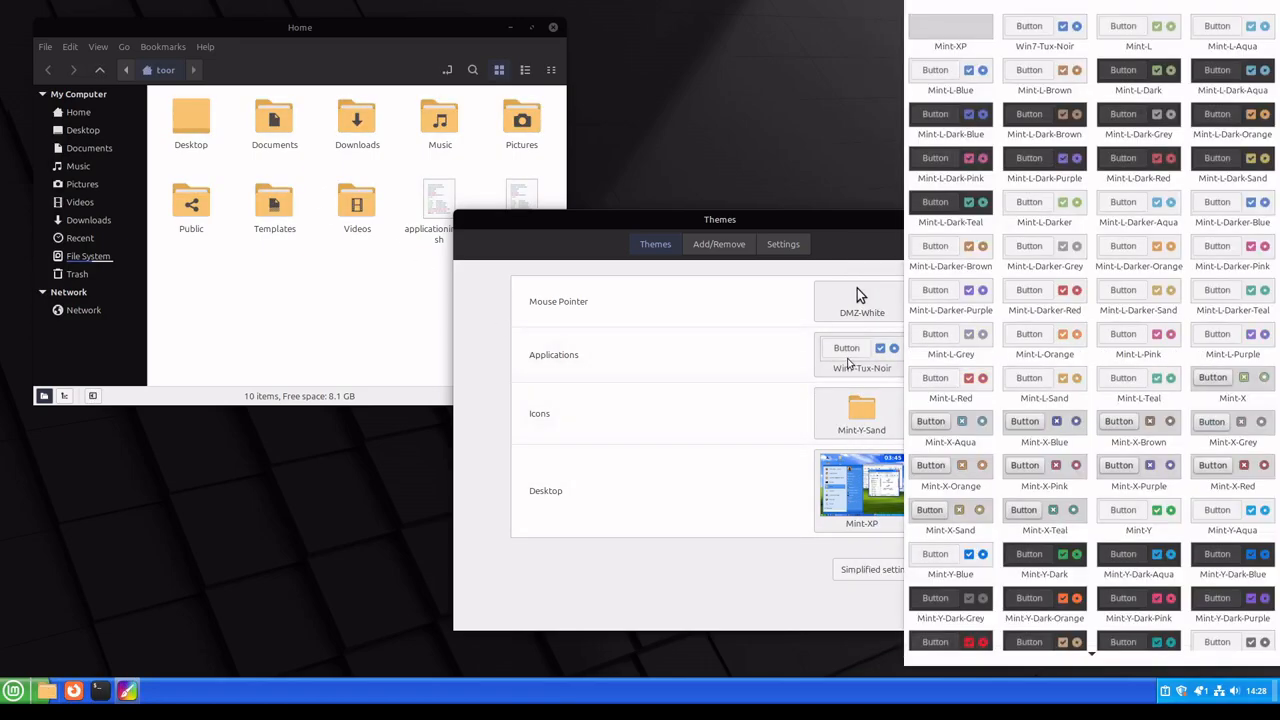
click(937, 30)
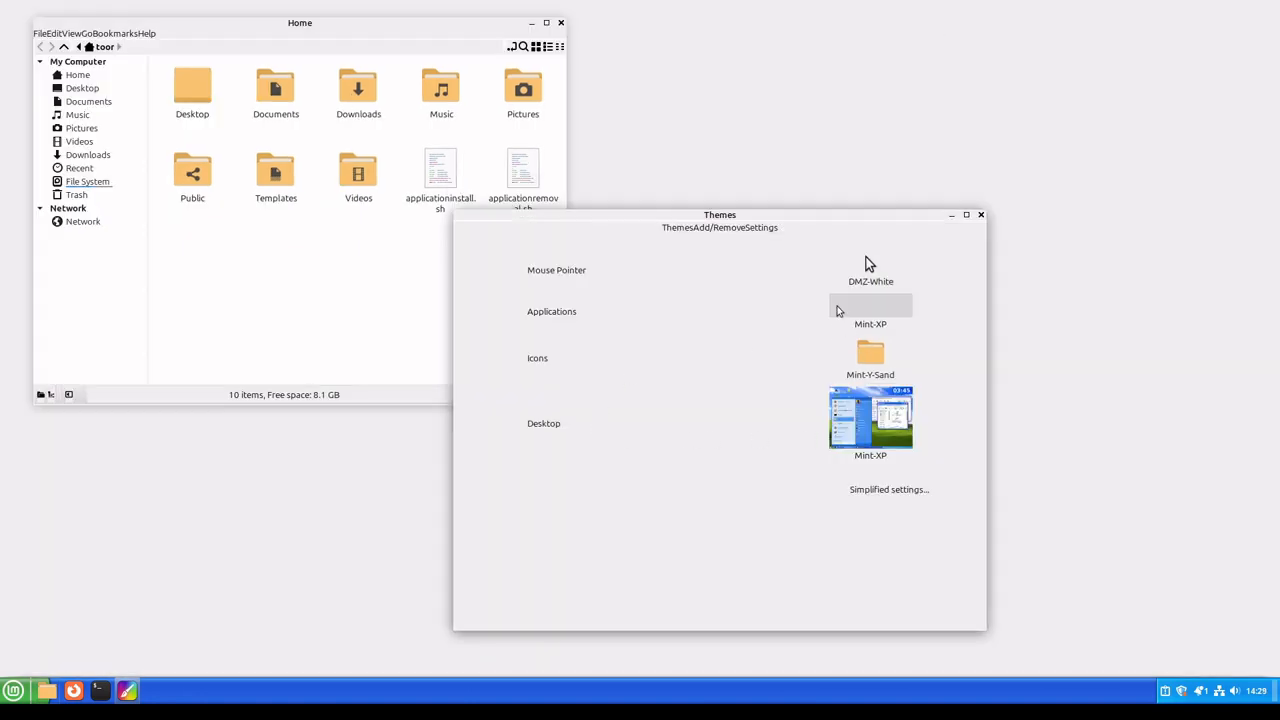
click(838, 311)
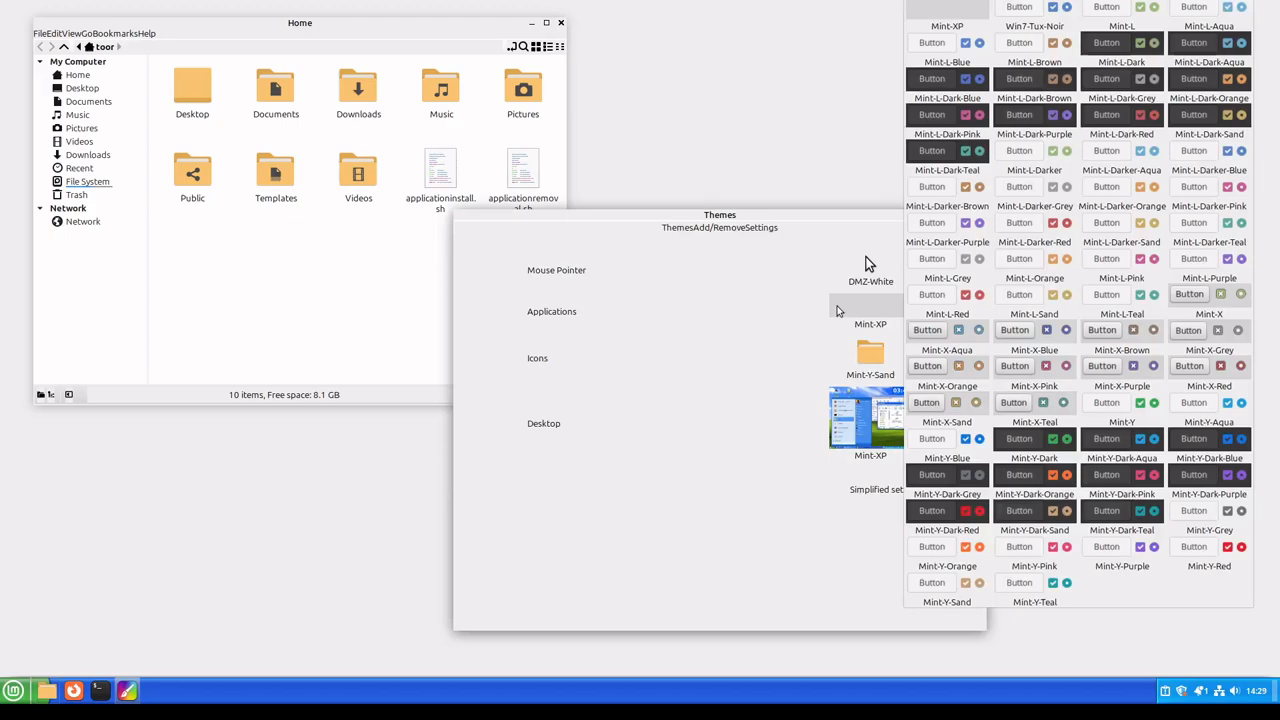
click(1030, 16)
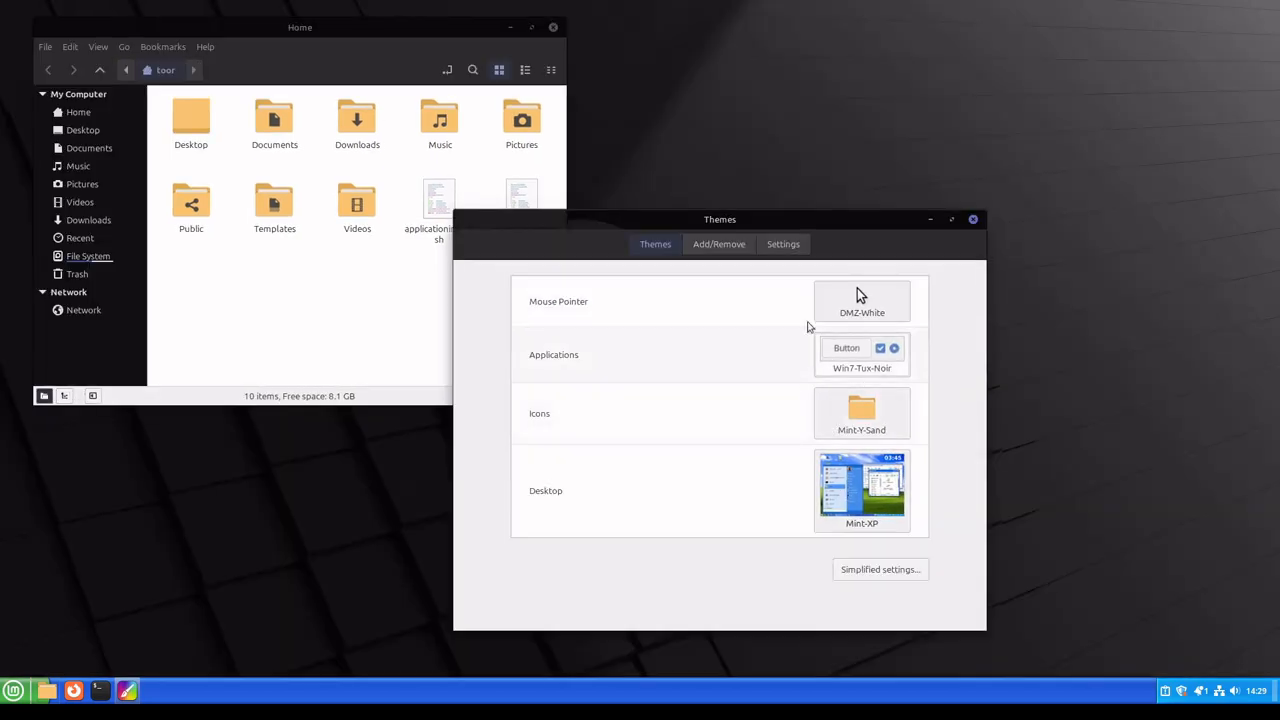
Step: Look over the mouse pointer choices without changing the pointer, and open the simplified theme settings
click(880, 308)
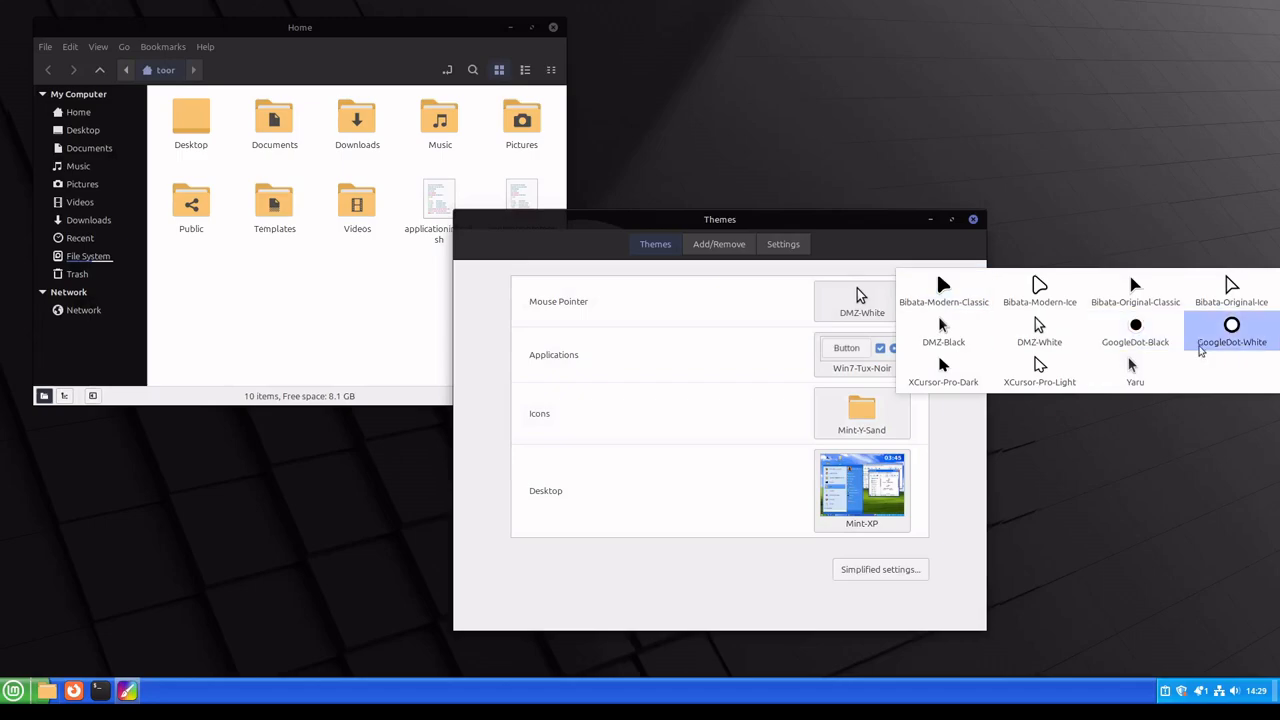
click(718, 557)
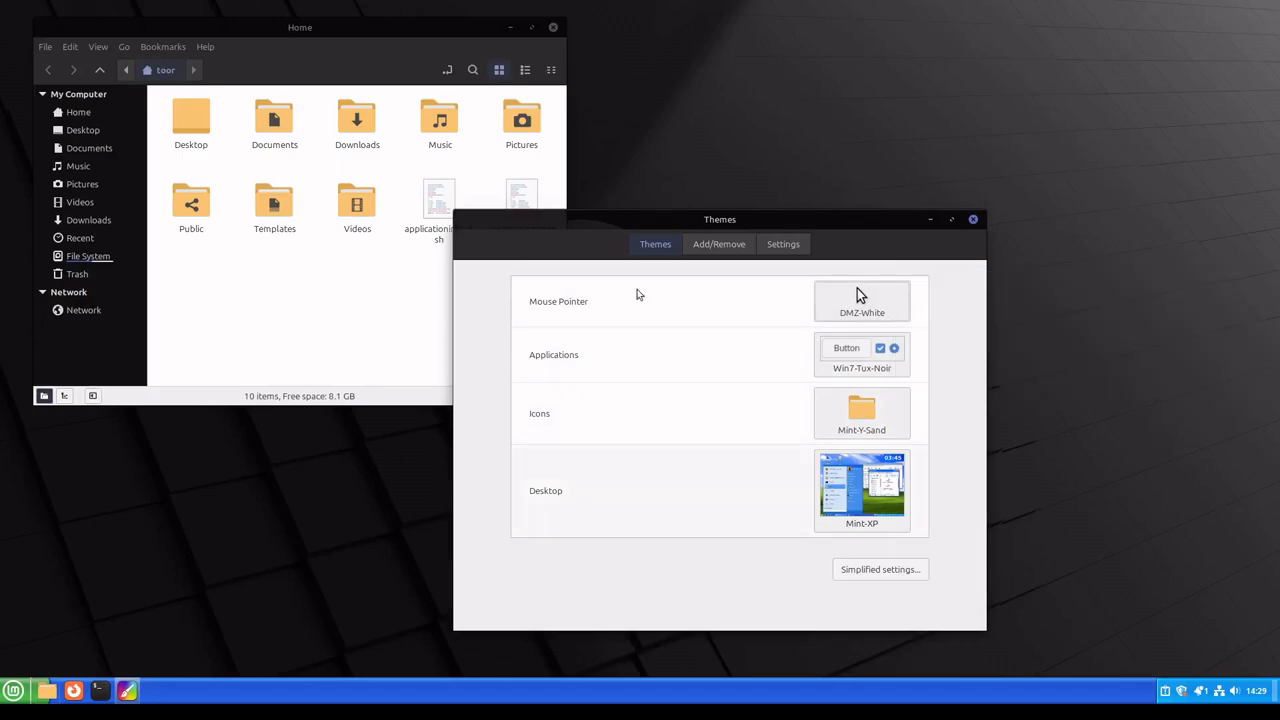
click(878, 569)
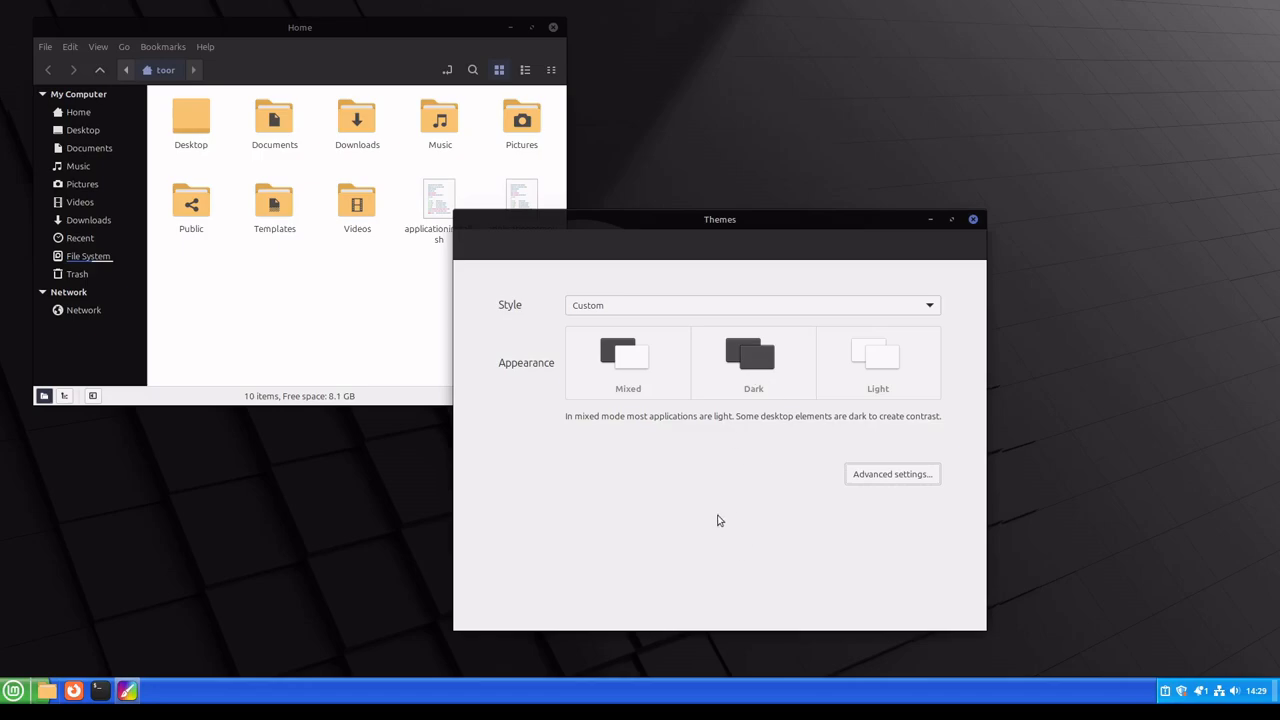
Step: Inspect how the application menu looks with the Mint-XP desktop theme, and return to the advanced theme settings
click(2, 699)
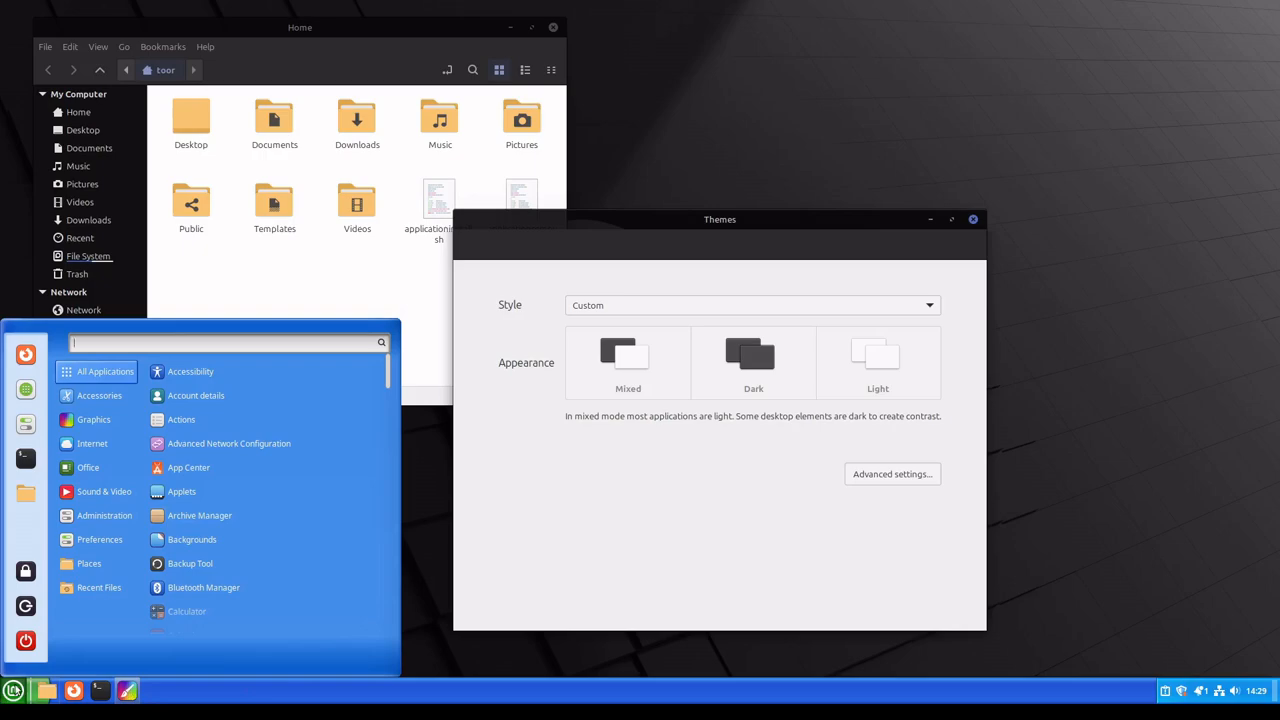
click(13, 700)
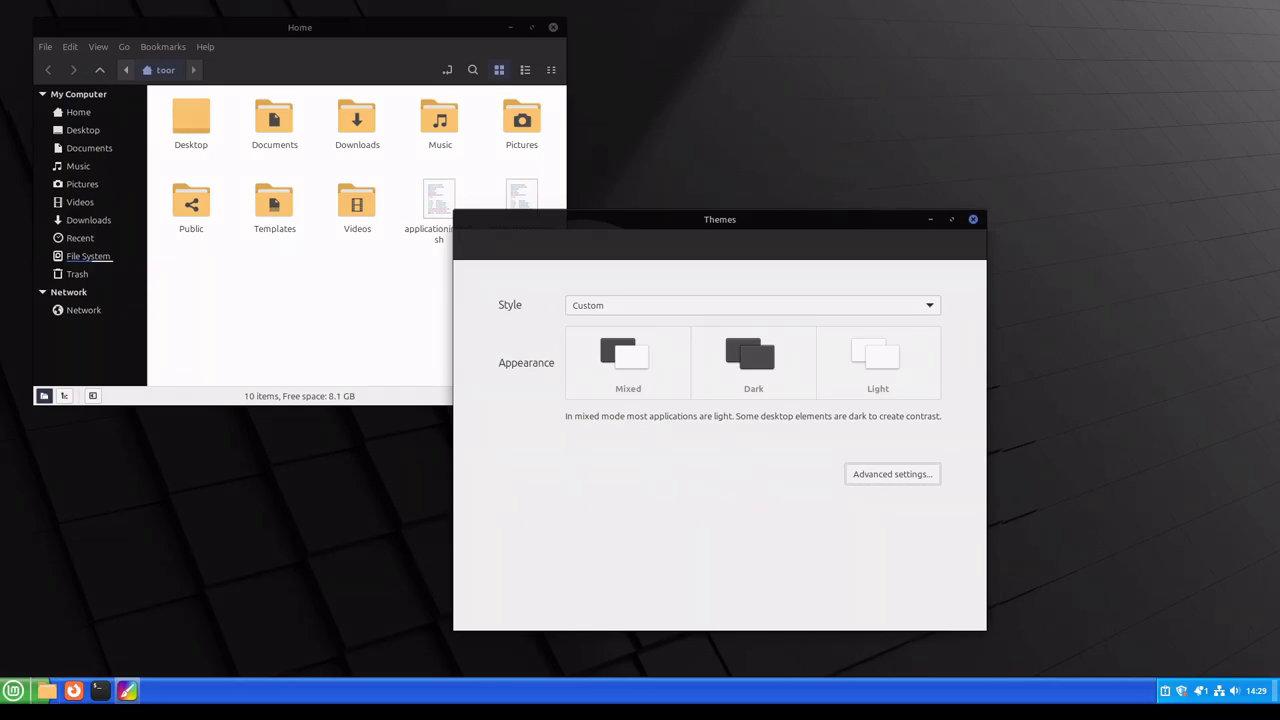
click(905, 476)
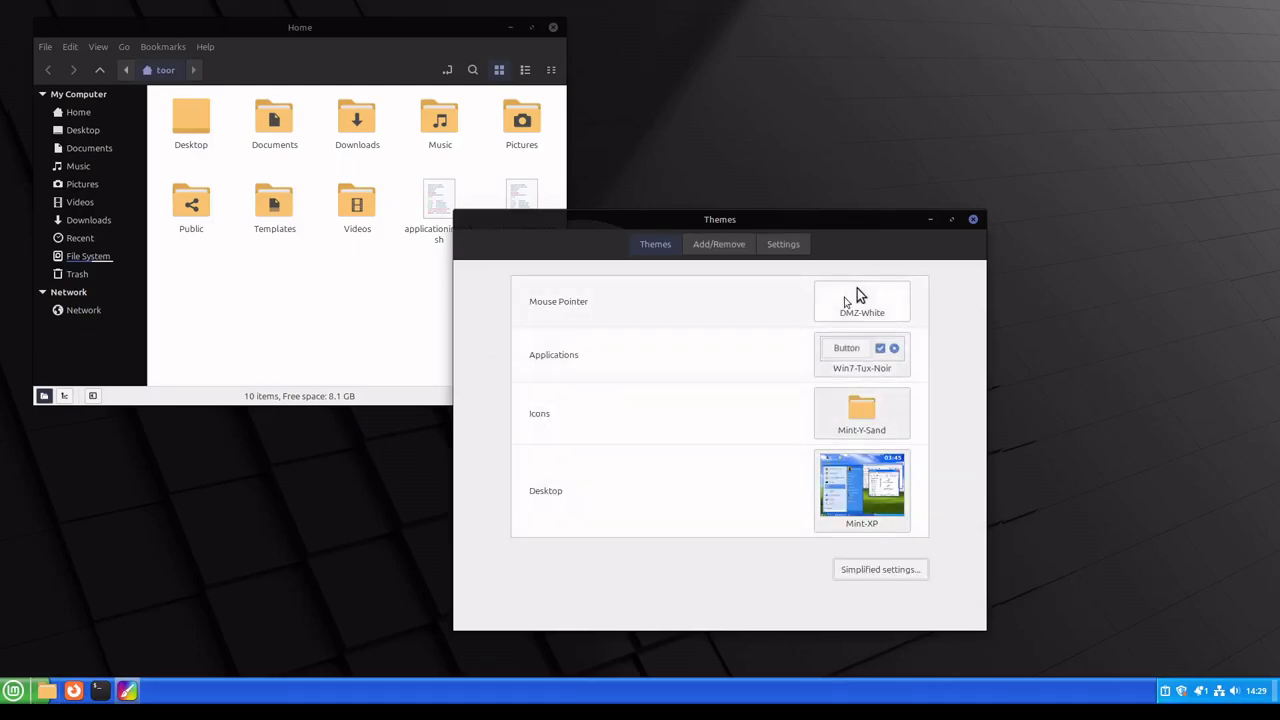
Step: Replace the search for downloadable themes with "dark"
click(731, 246)
click(892, 285)
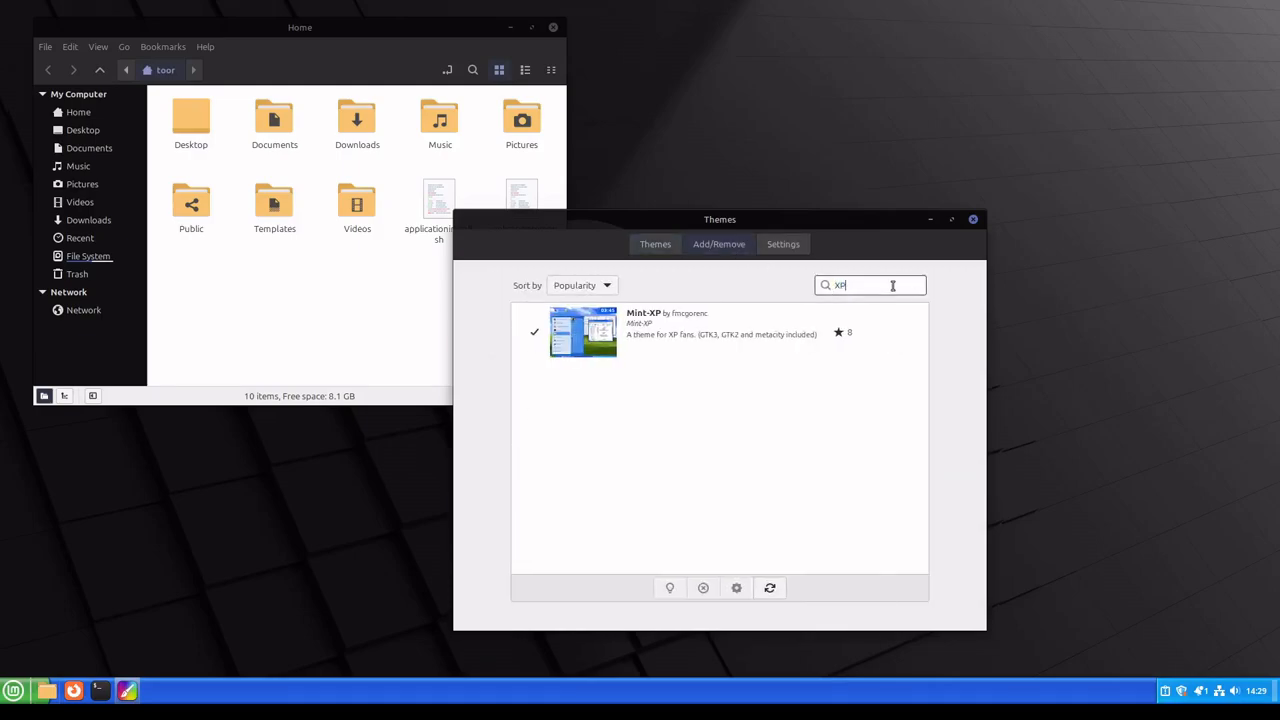
key(BackSpace)
key(BackSpace)
text(dark)
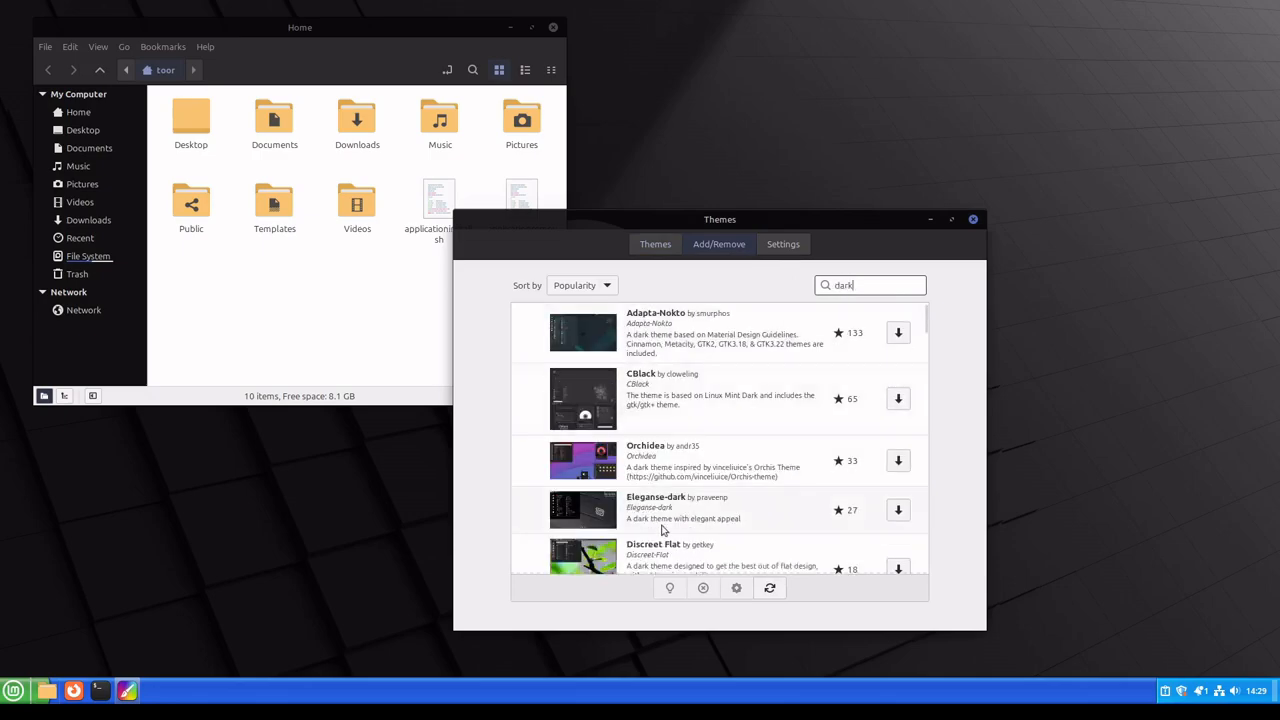
Step: Browse the downloadable dark themes through to the end of the results, enlarging the Themes window to see more entries at once
scroll(670, 538, down, 5)
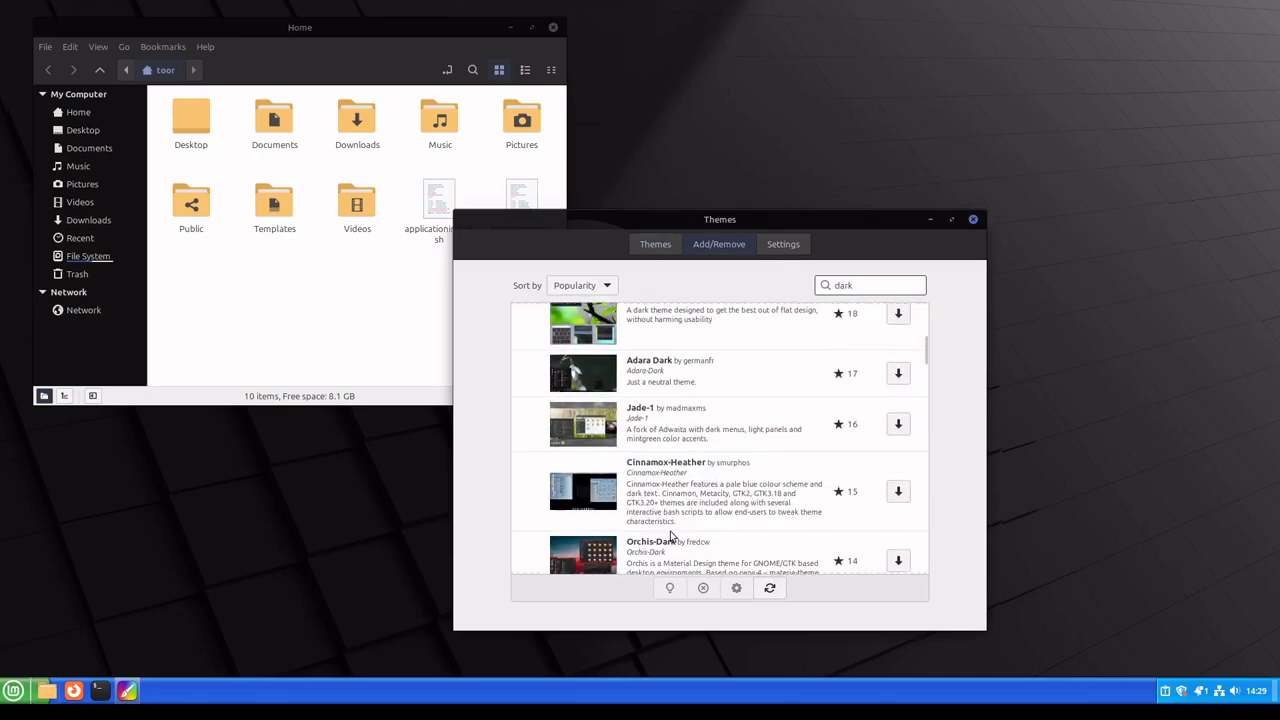
scroll(672, 538, down, 3)
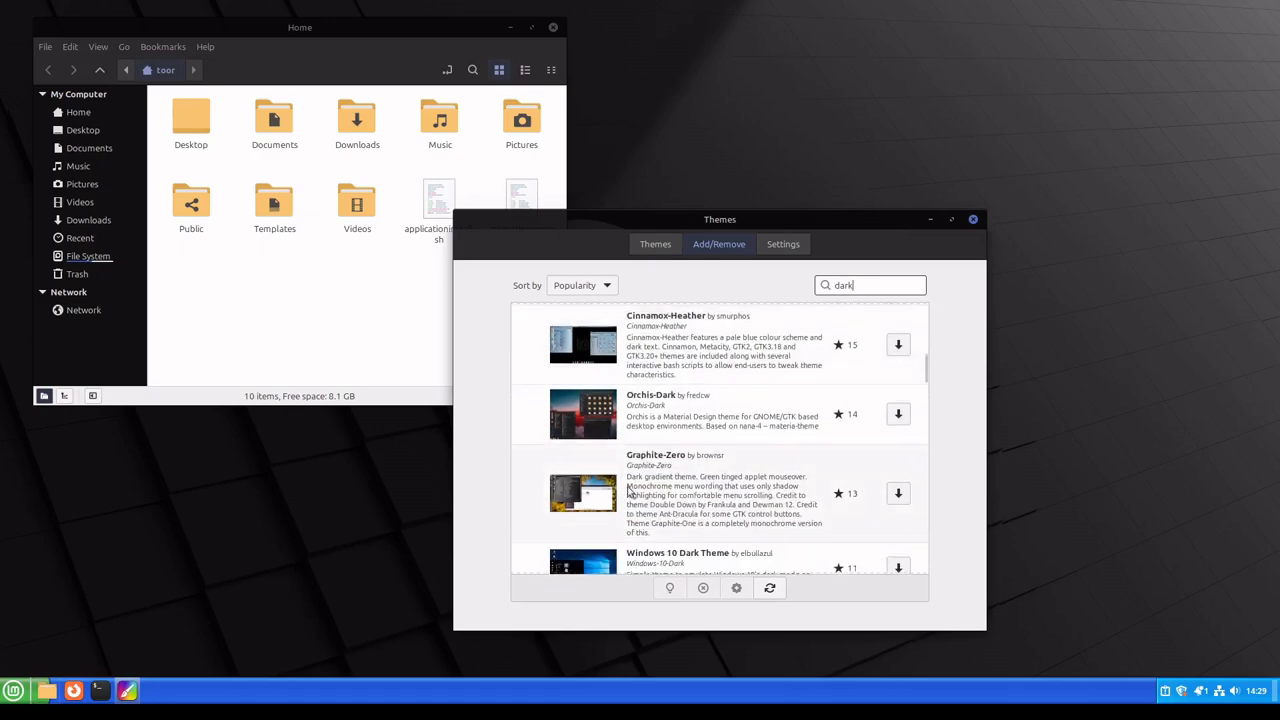
scroll(593, 521, down, 1)
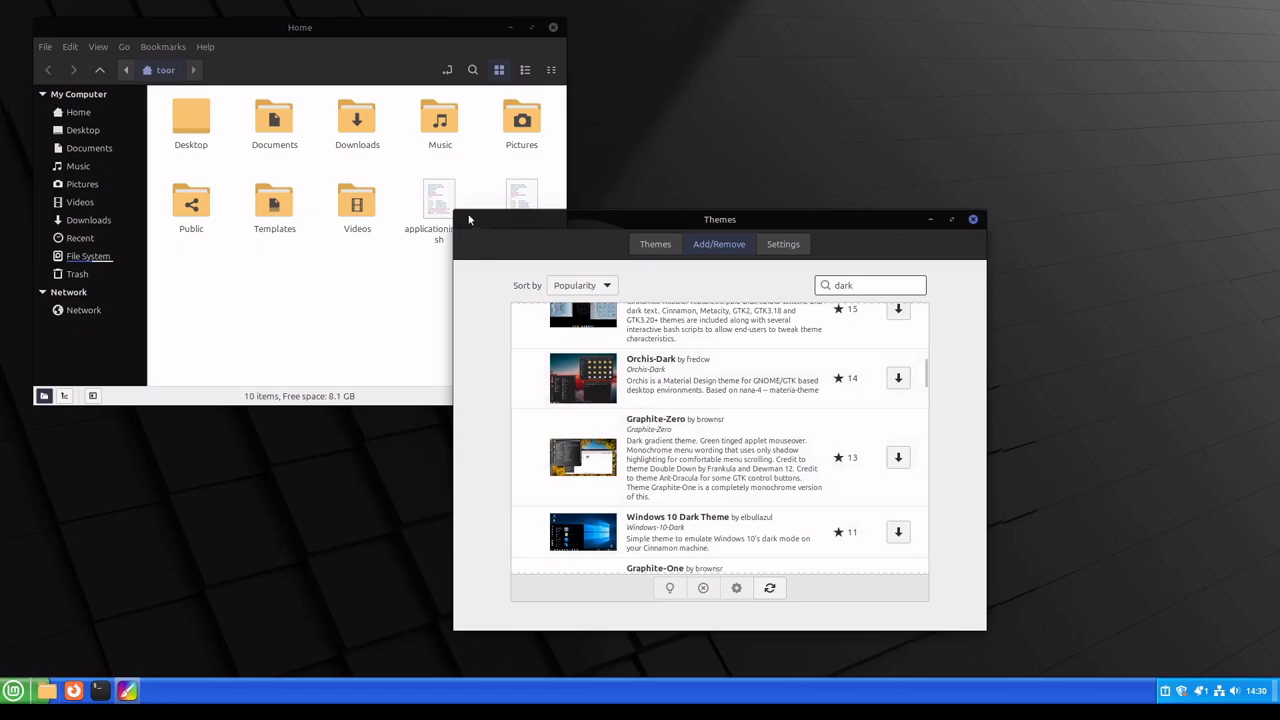
drag(461, 215, 200, 59)
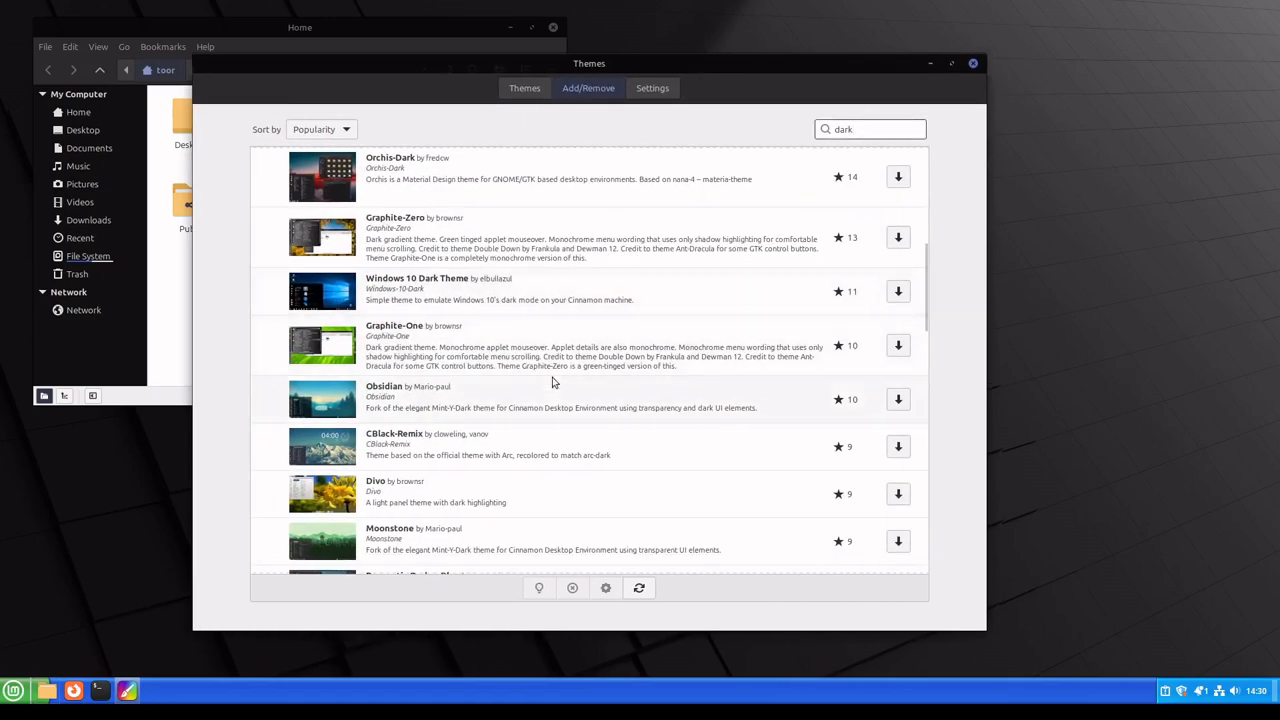
scroll(552, 382, down, 4)
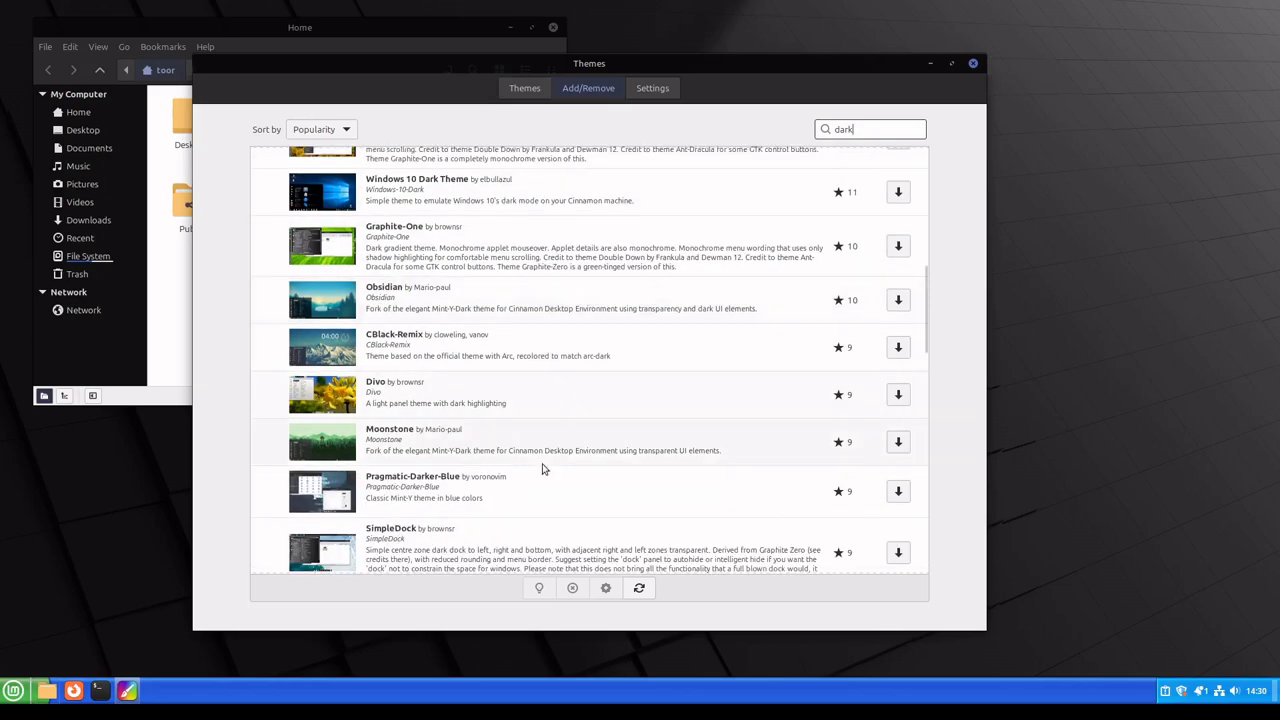
scroll(543, 469, down, 2)
scroll(543, 469, down, 5)
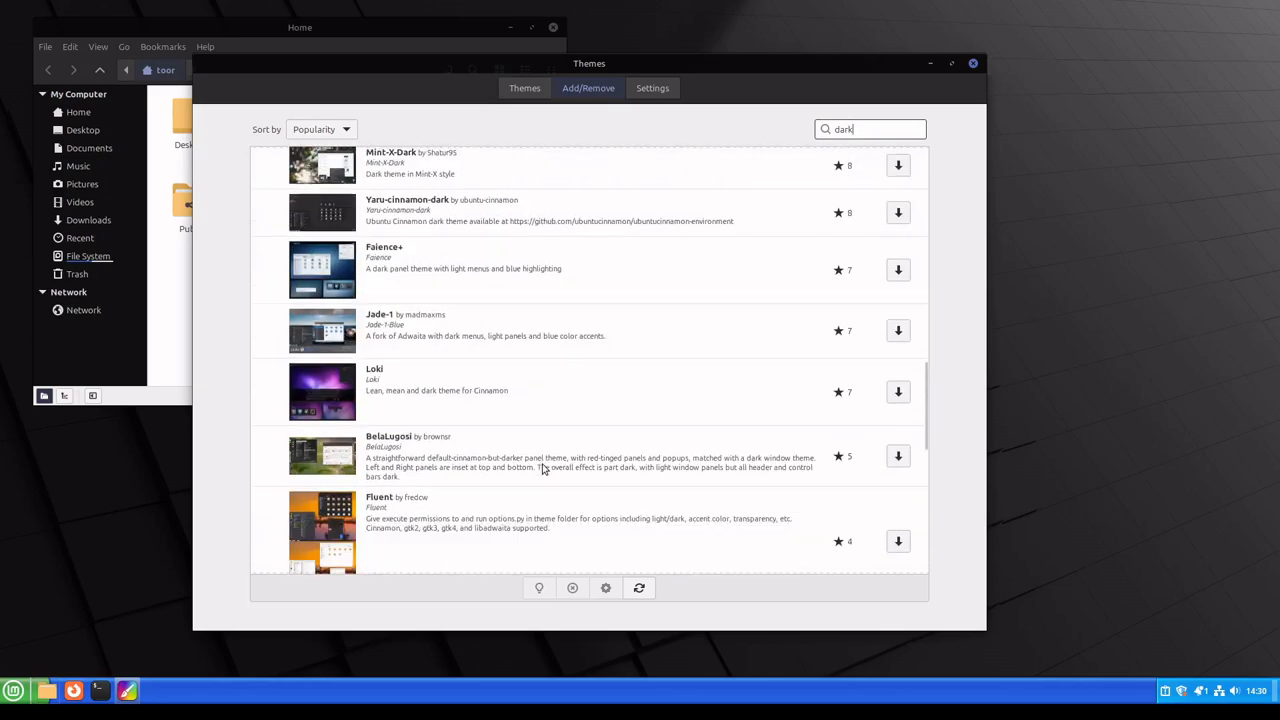
scroll(476, 408, down, 2)
scroll(475, 470, down, 4)
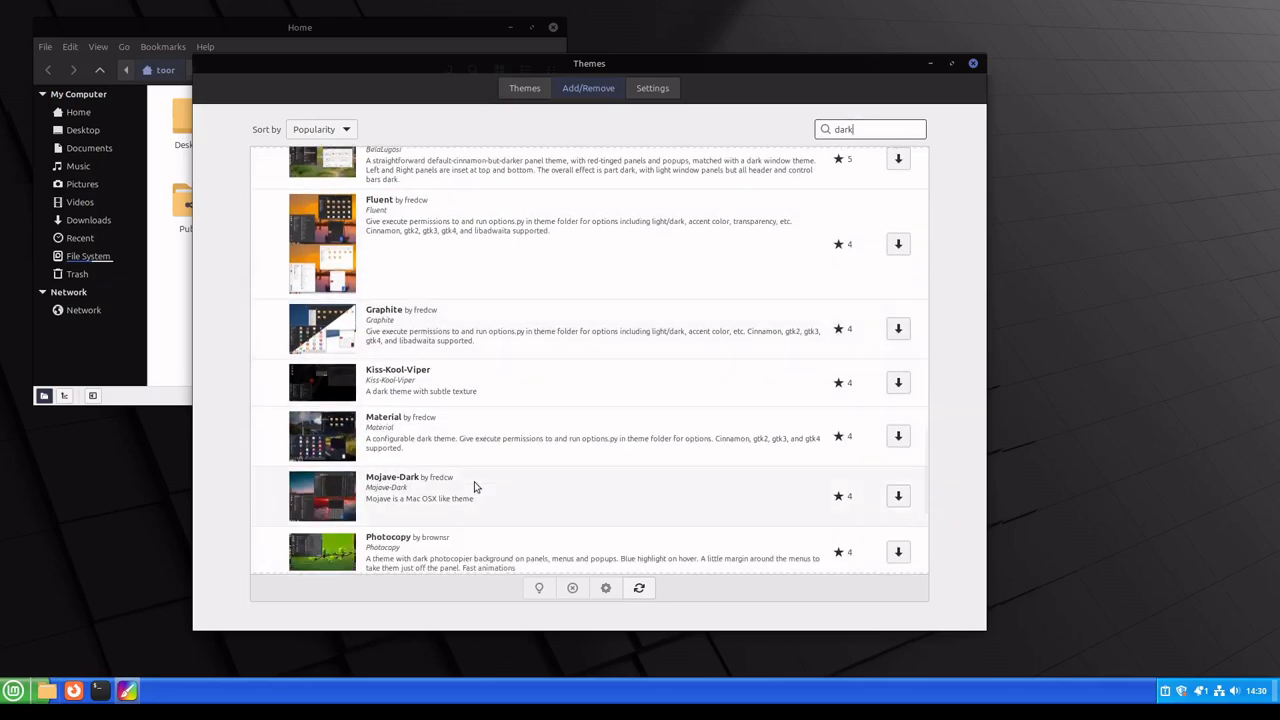
scroll(475, 487, down, 4)
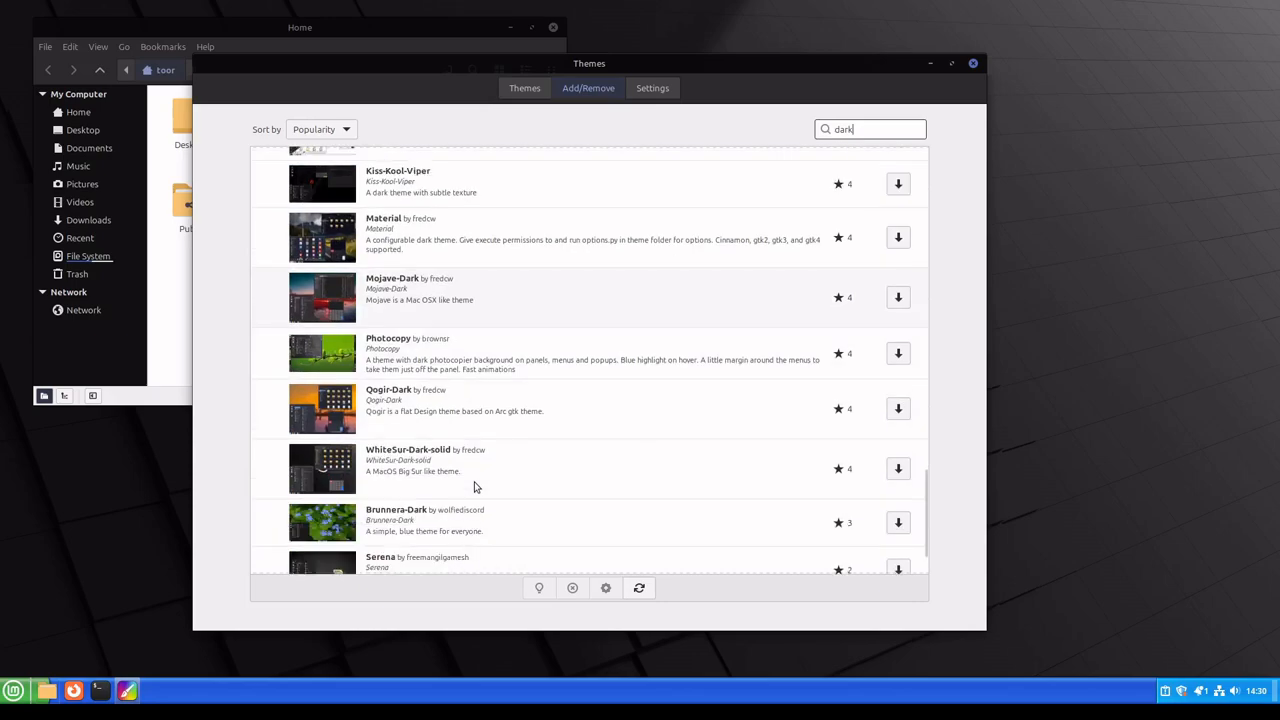
scroll(475, 487, down, 2)
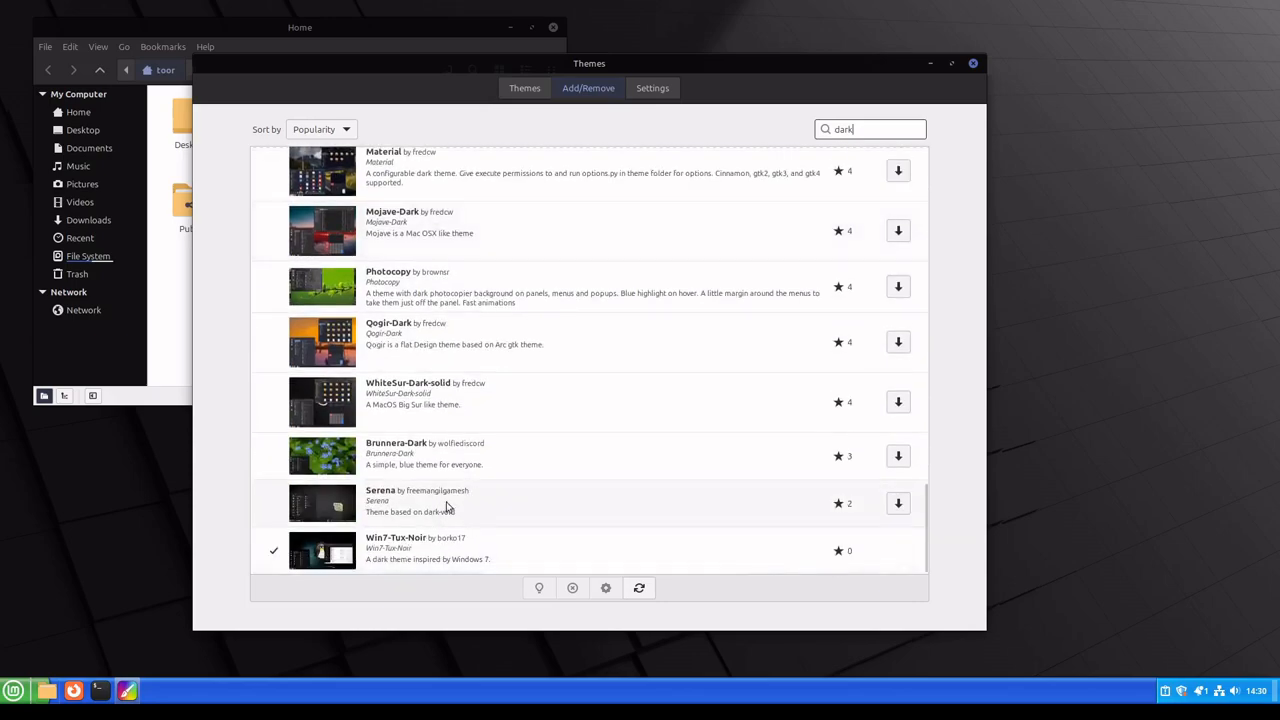
Step: Download the CBlack-Remix and Adapta-Nokto themes from the dark theme results
scroll(447, 508, up, 10)
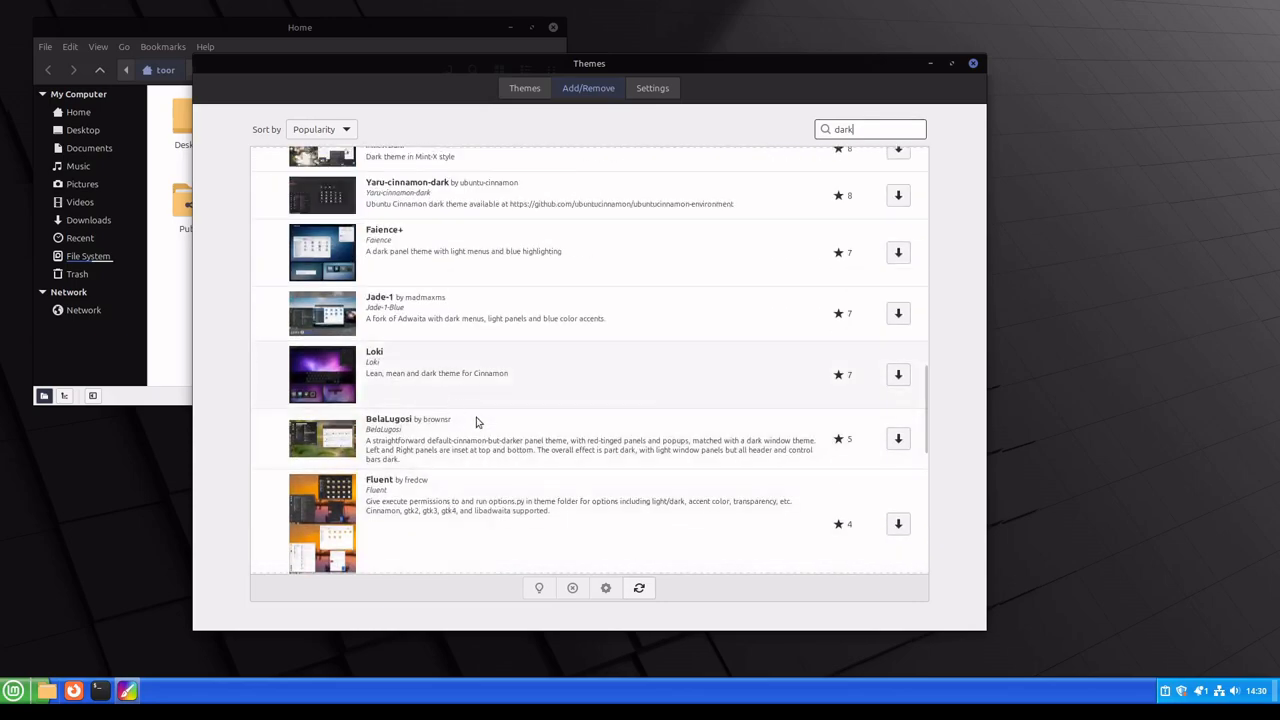
scroll(477, 422, up, 8)
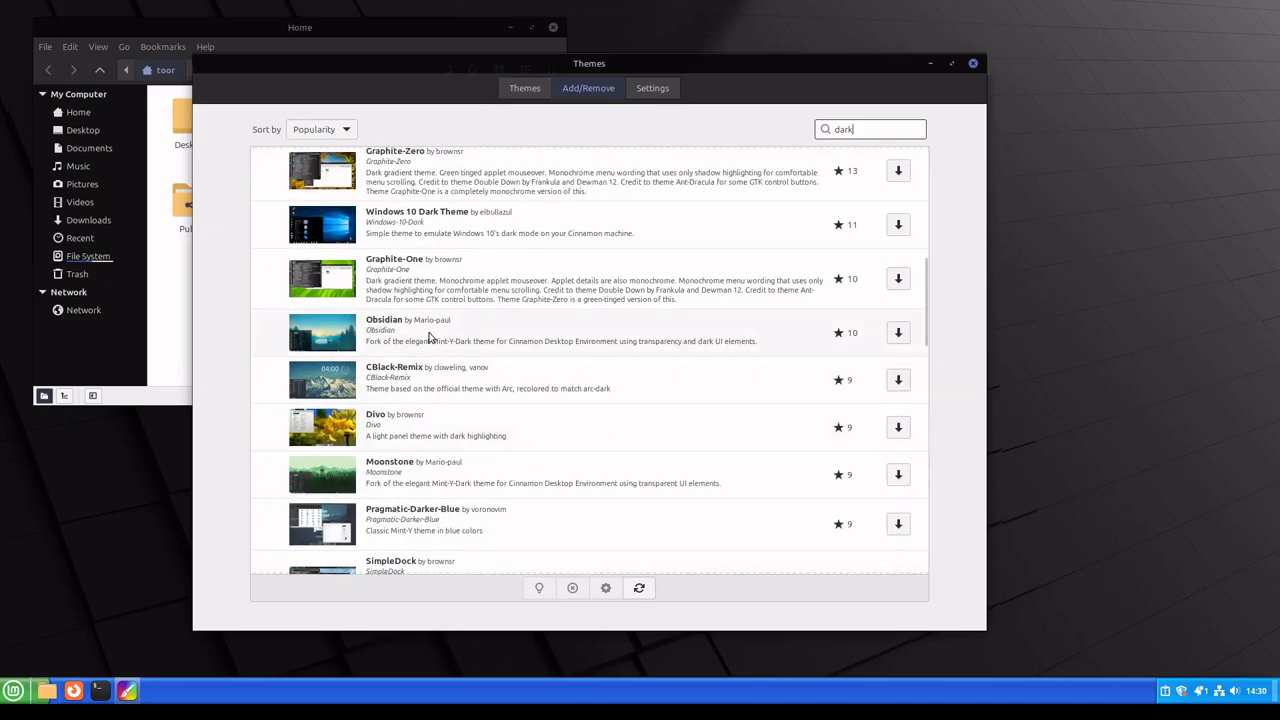
click(897, 383)
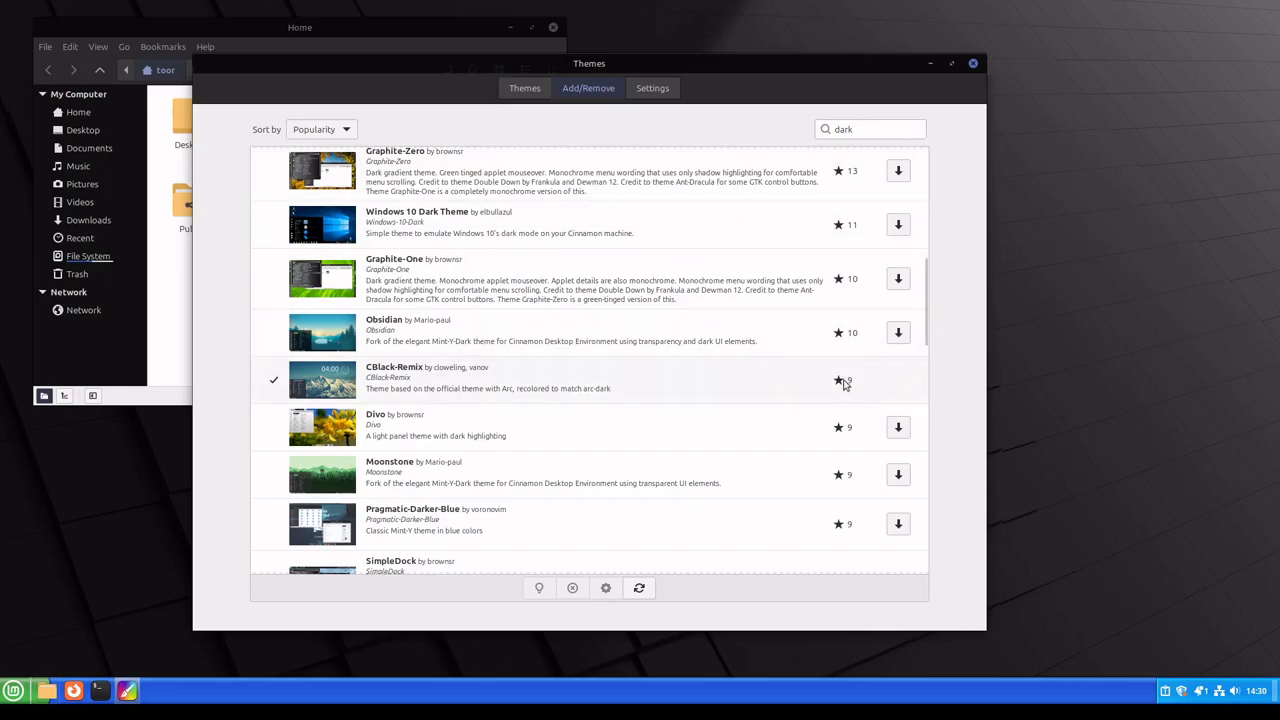
scroll(837, 435, up, 10)
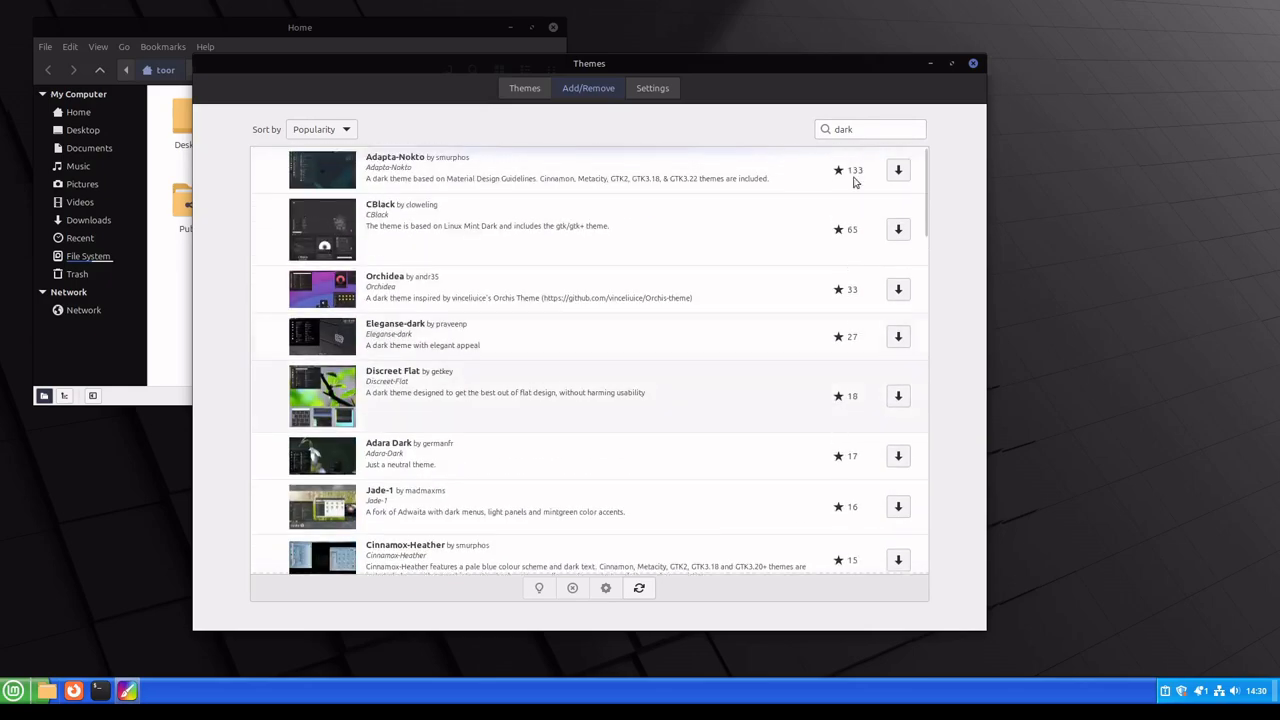
click(898, 170)
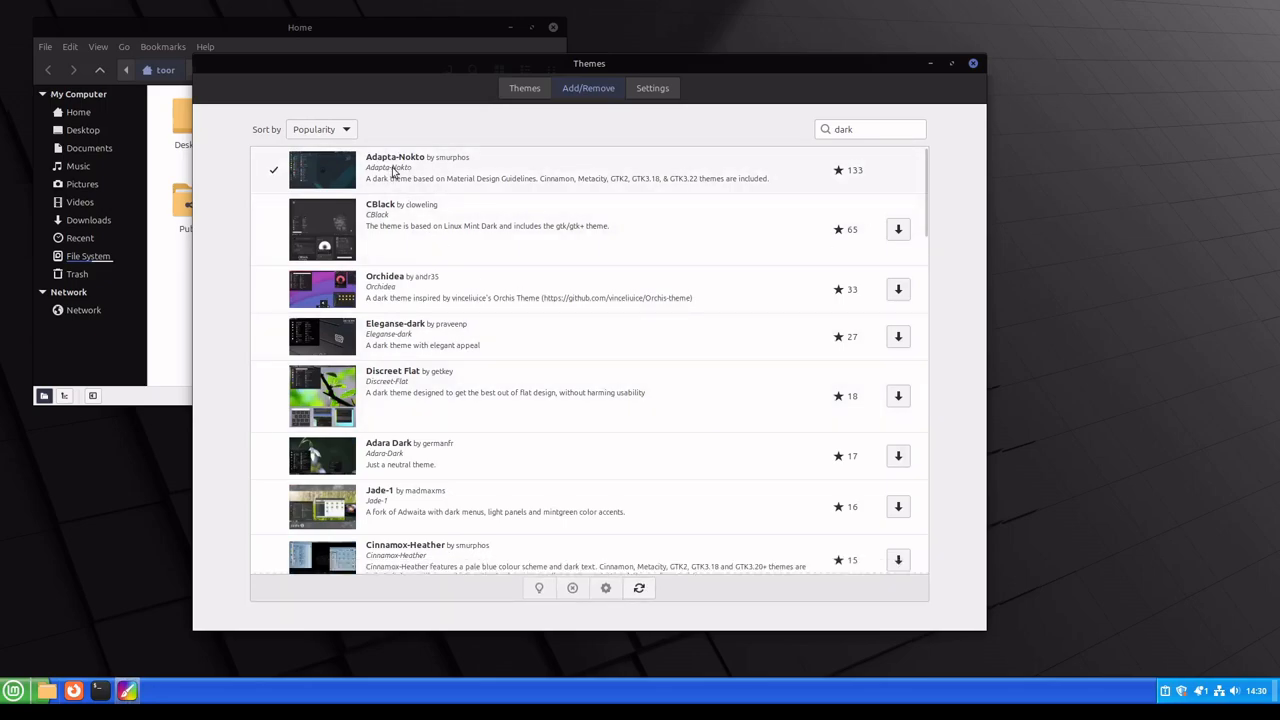
Step: Set the Desktop theme to CBlack-Remix and the Icons theme to Yaru-blue-dark
click(529, 99)
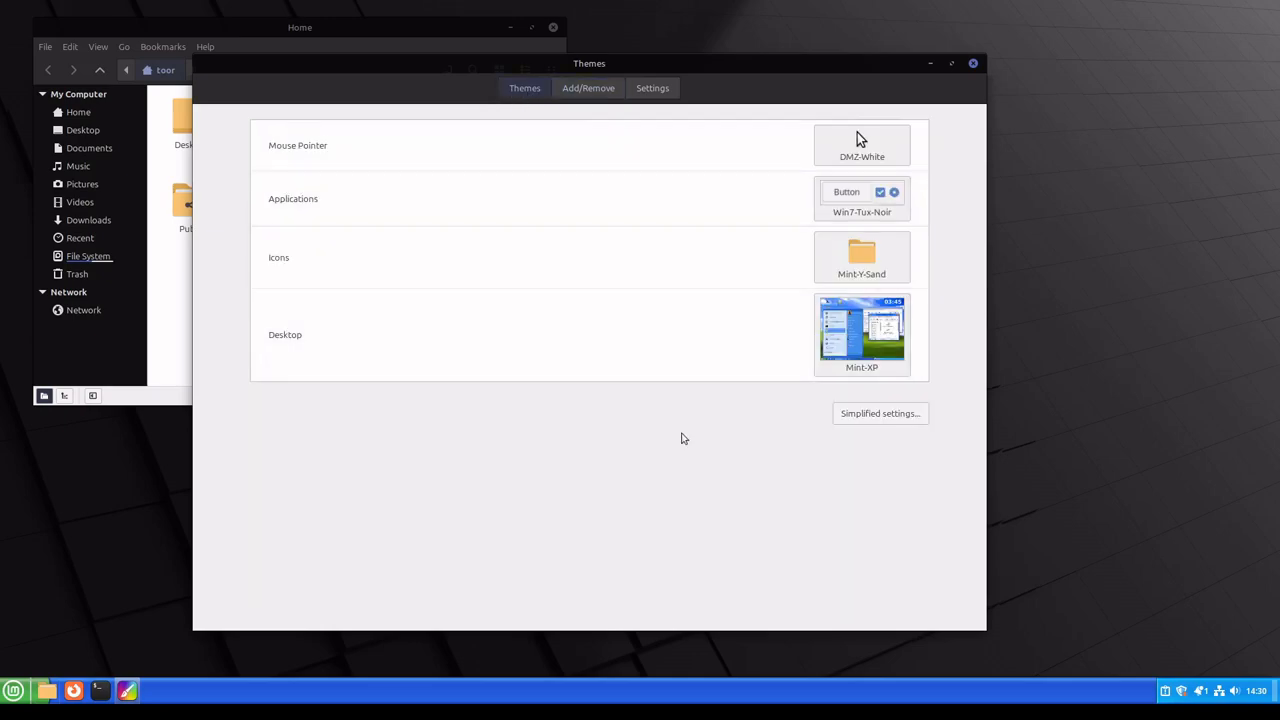
click(851, 348)
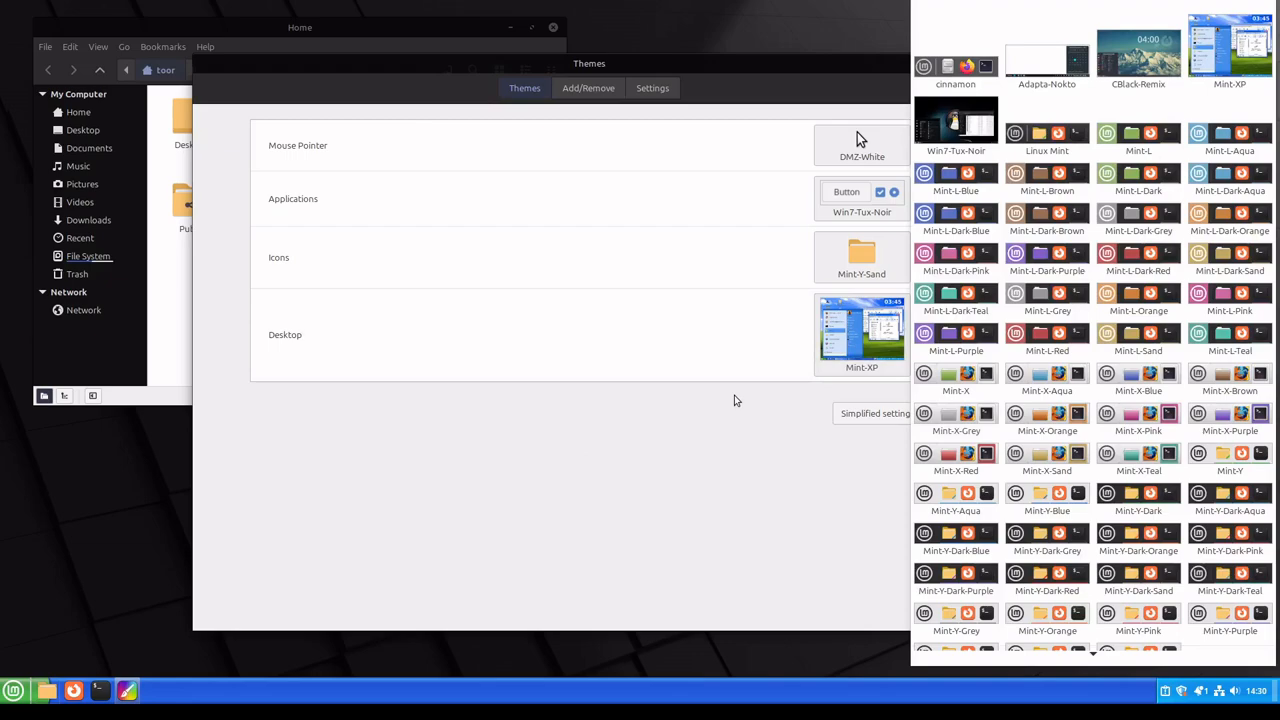
click(1150, 70)
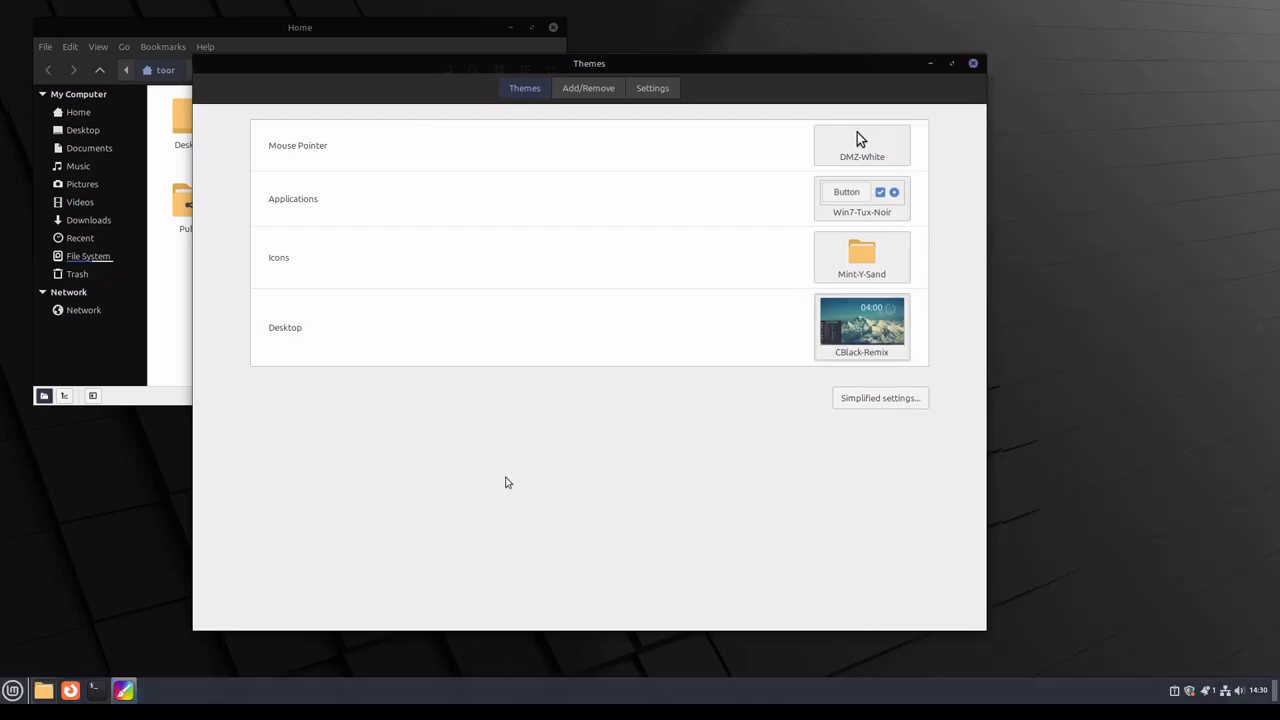
click(886, 264)
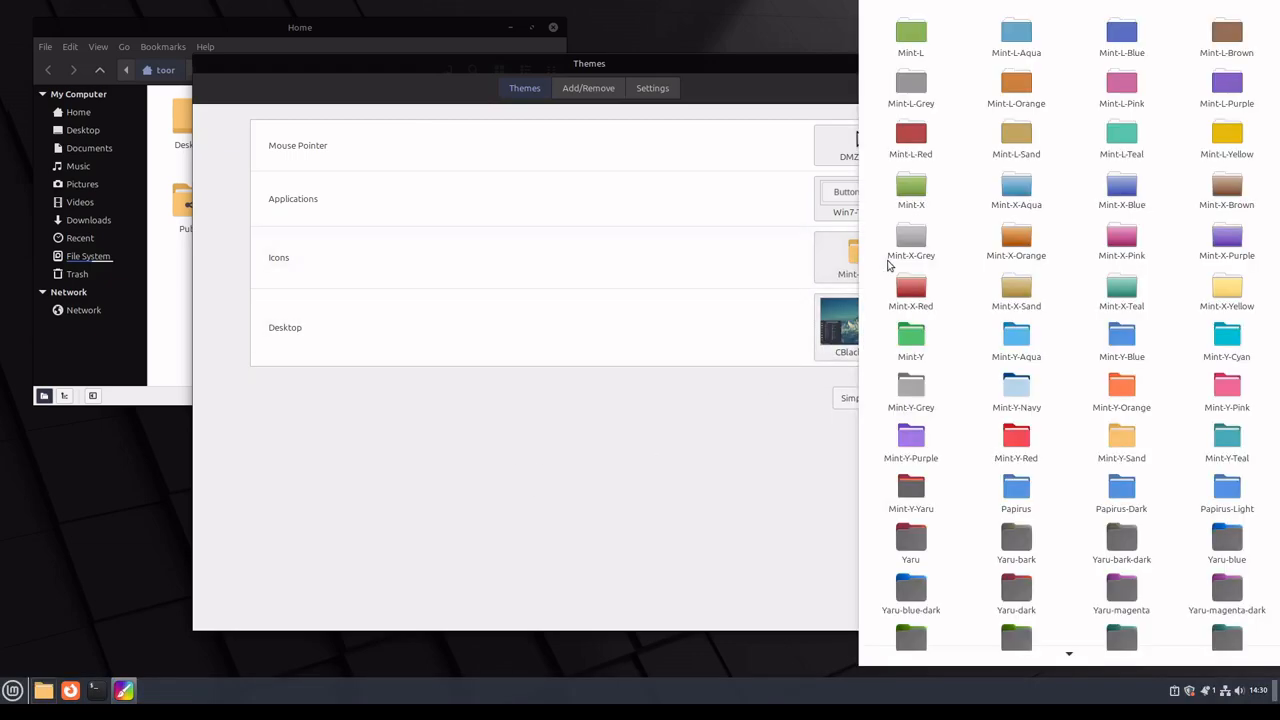
scroll(983, 458, down, 2)
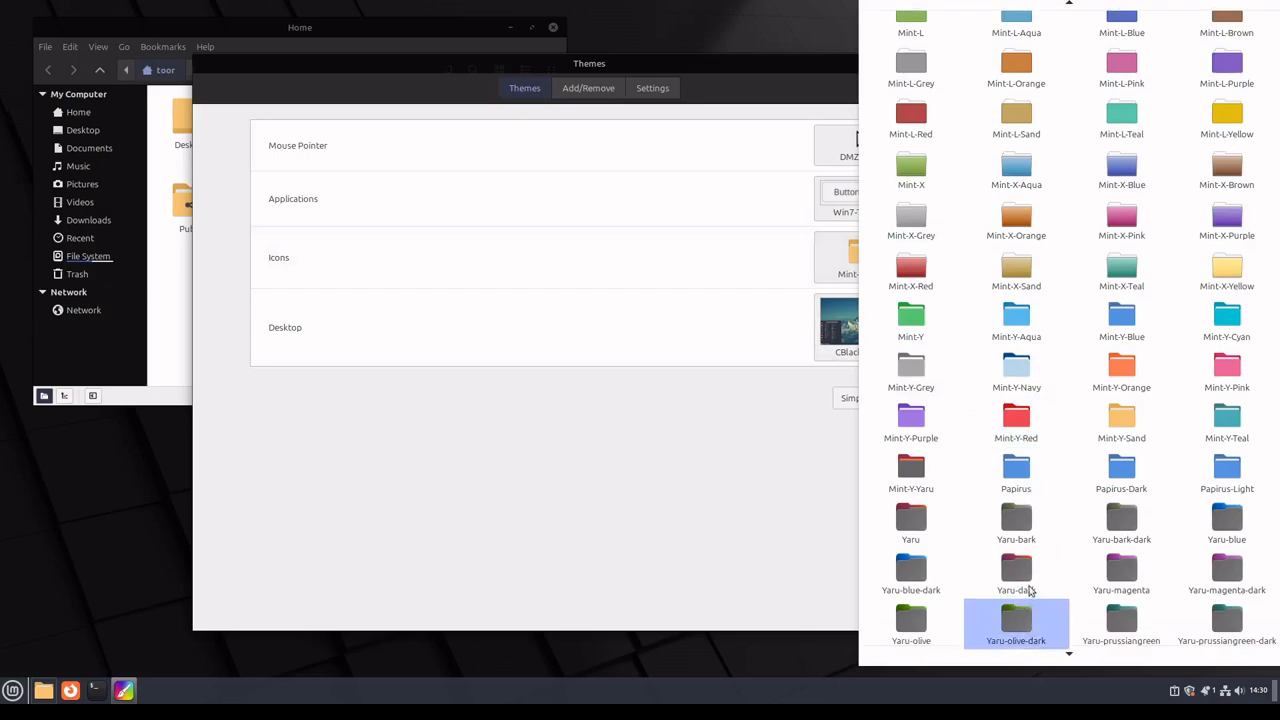
click(911, 576)
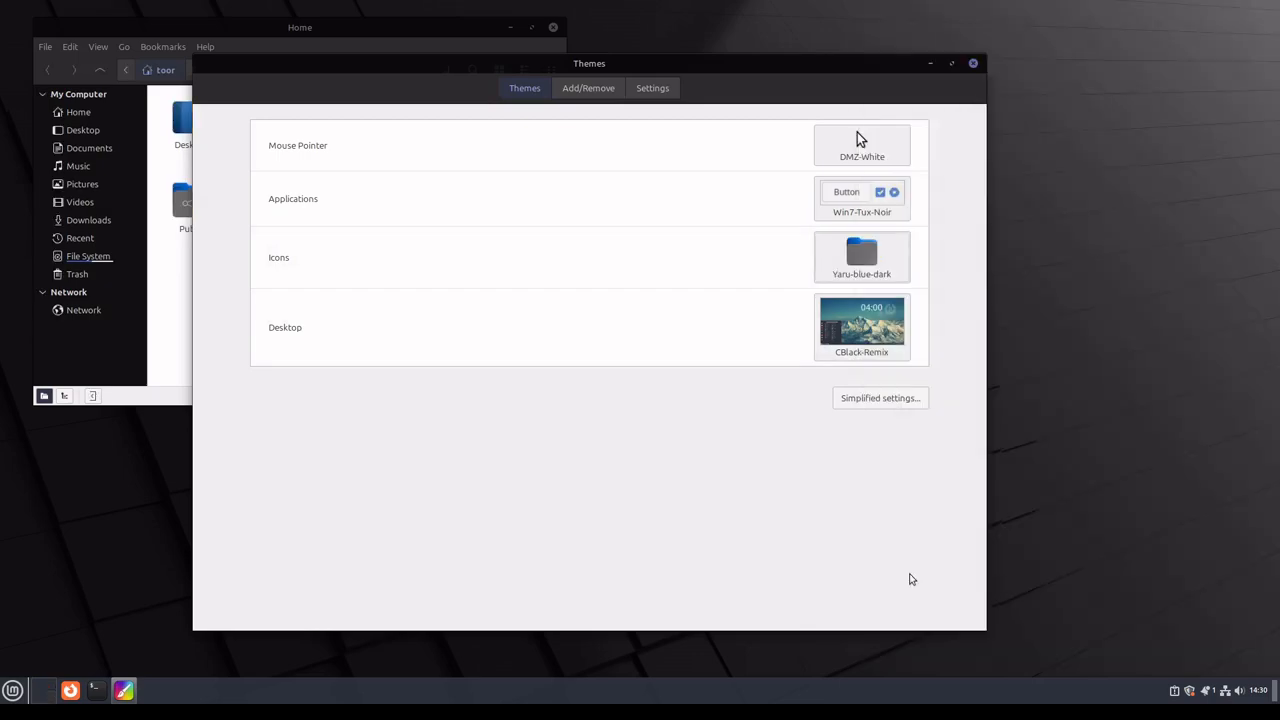
Step: Set the Applications theme to Adapta-Nokto and the Mouse Pointer to XCursor-Pro-Dark
click(880, 186)
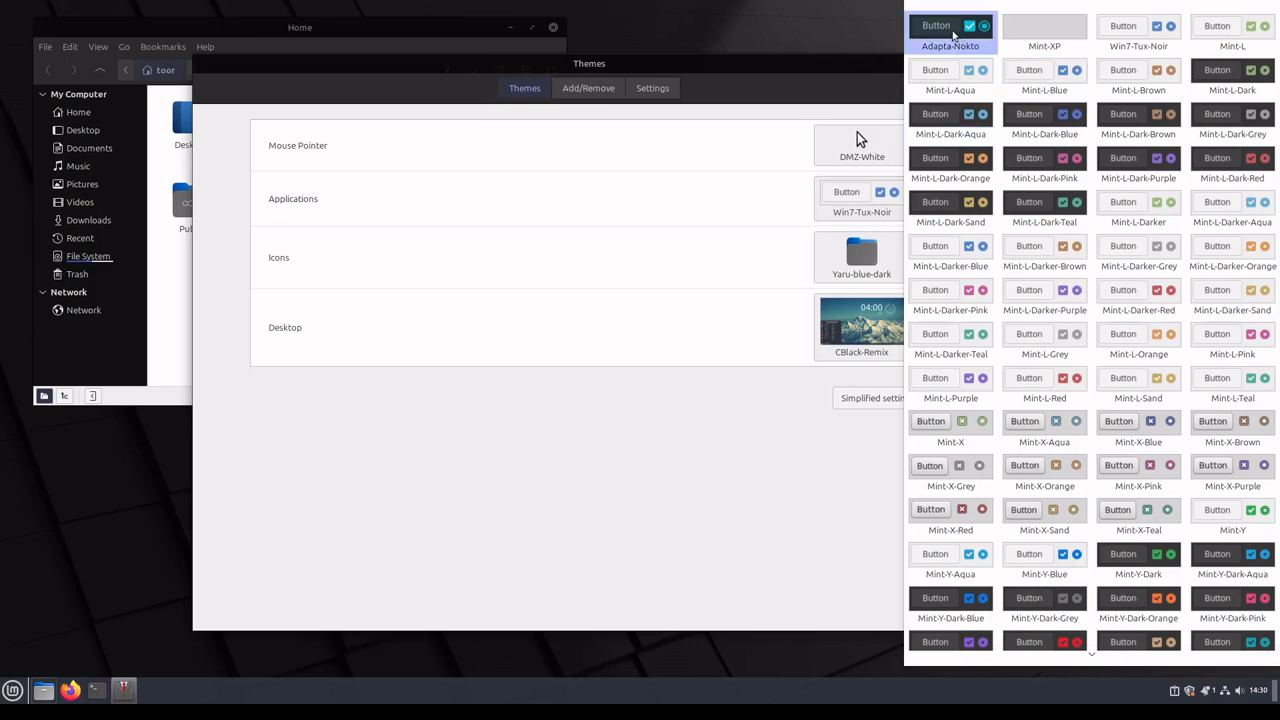
click(951, 37)
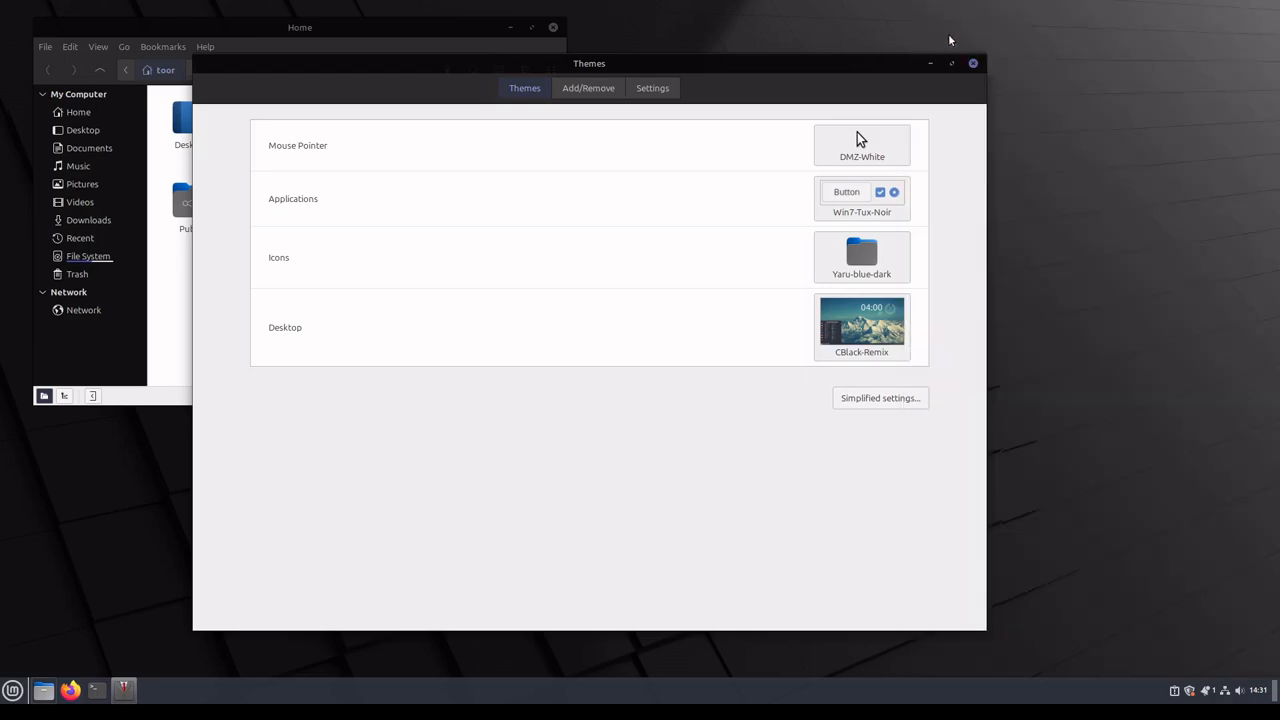
click(838, 175)
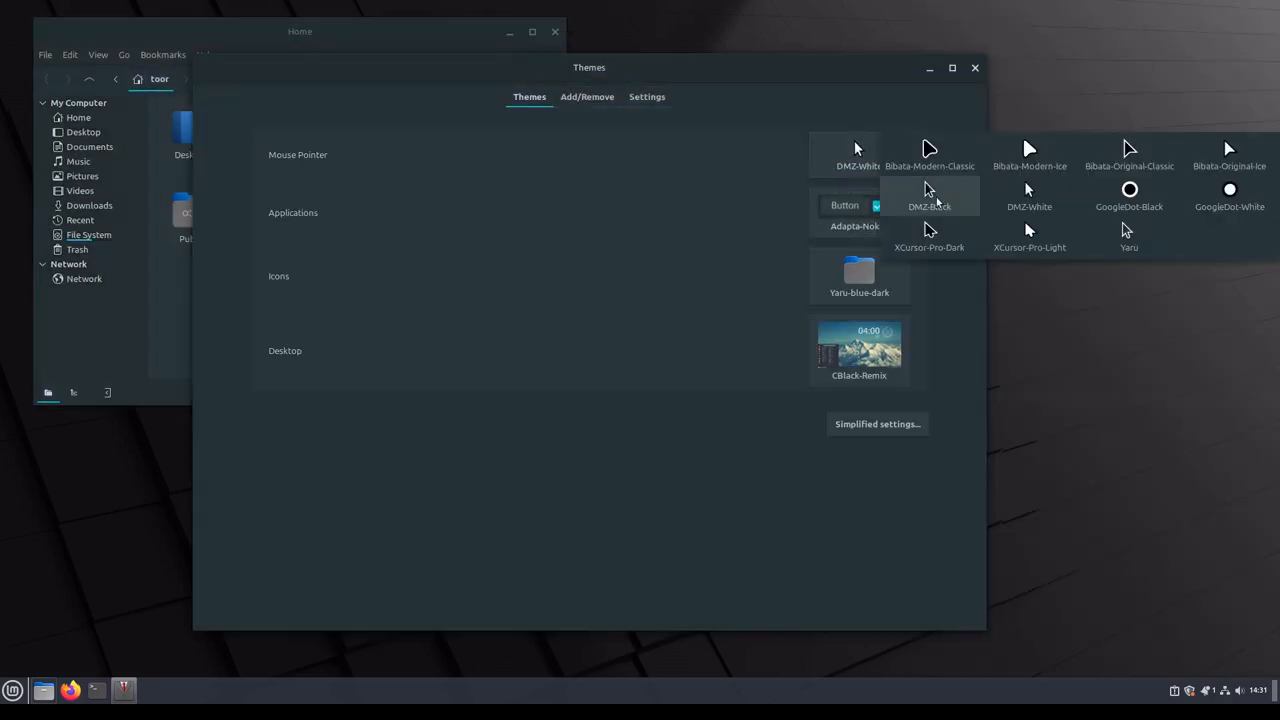
click(933, 236)
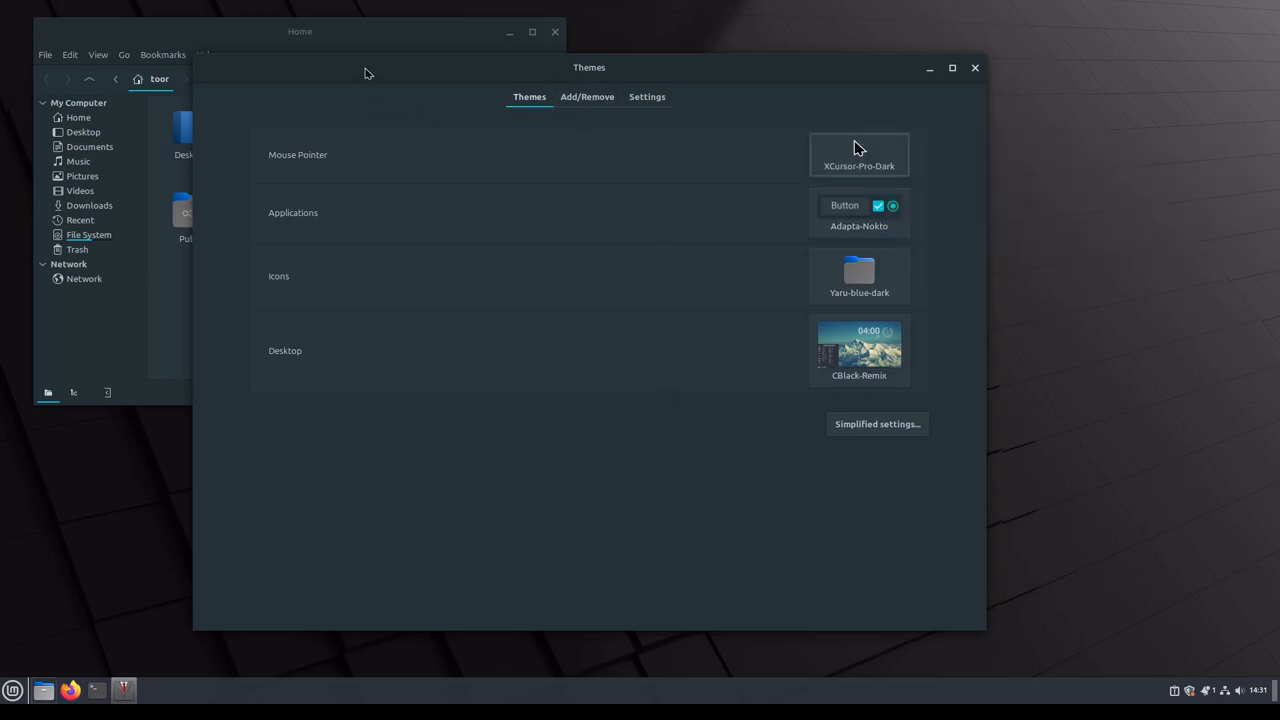
Step: Move the Themes window off the Home folder's icons and inspect the application menu's look with the CBlack-Remix desktop theme
drag(366, 74, 583, 102)
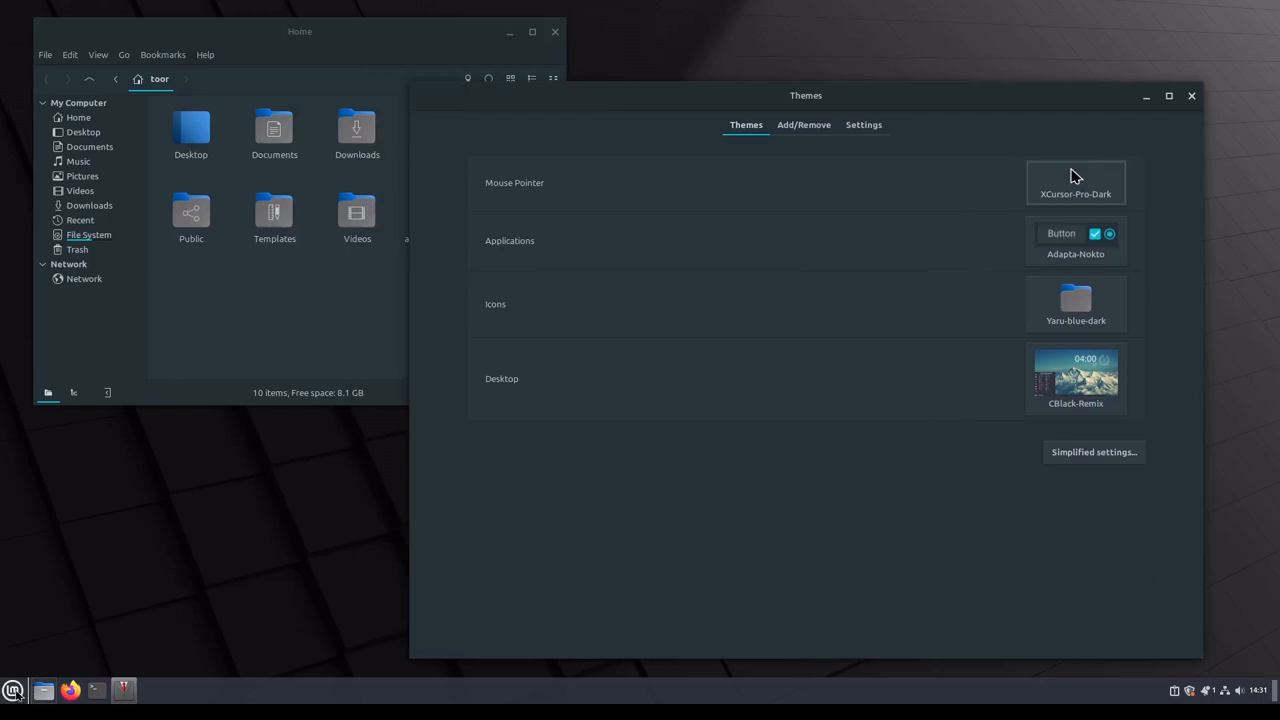
click(13, 690)
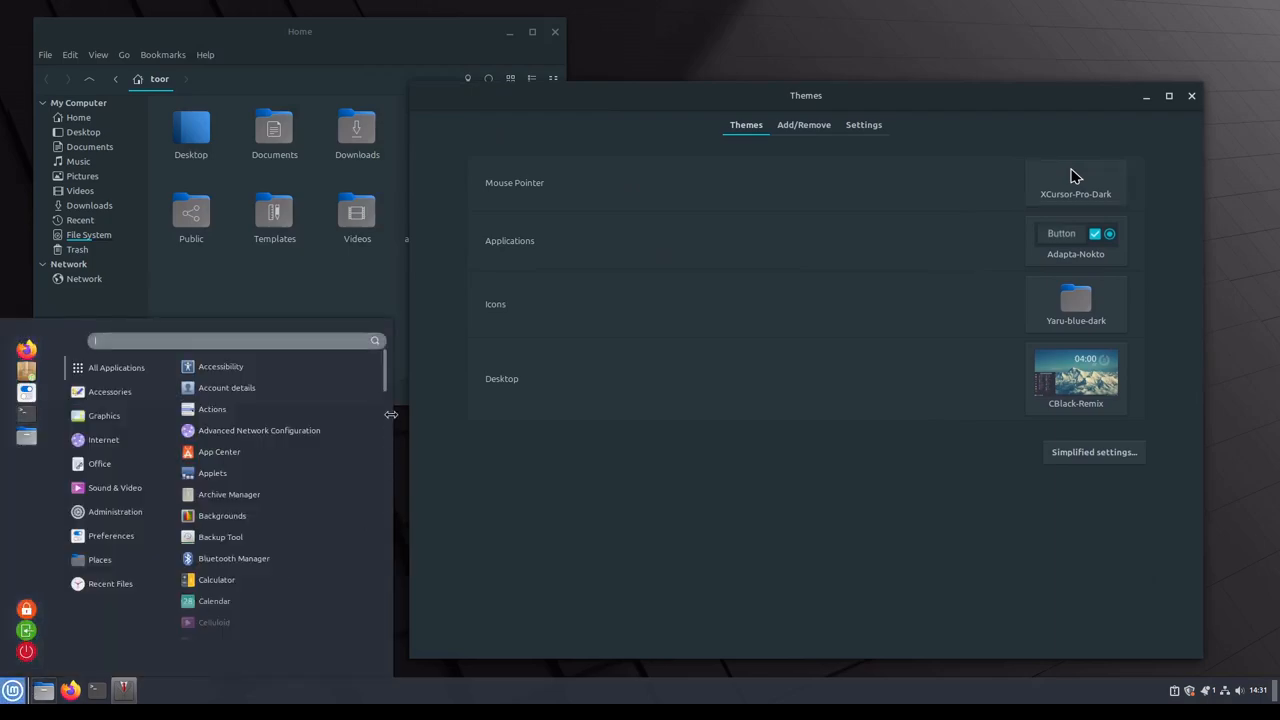
click(700, 677)
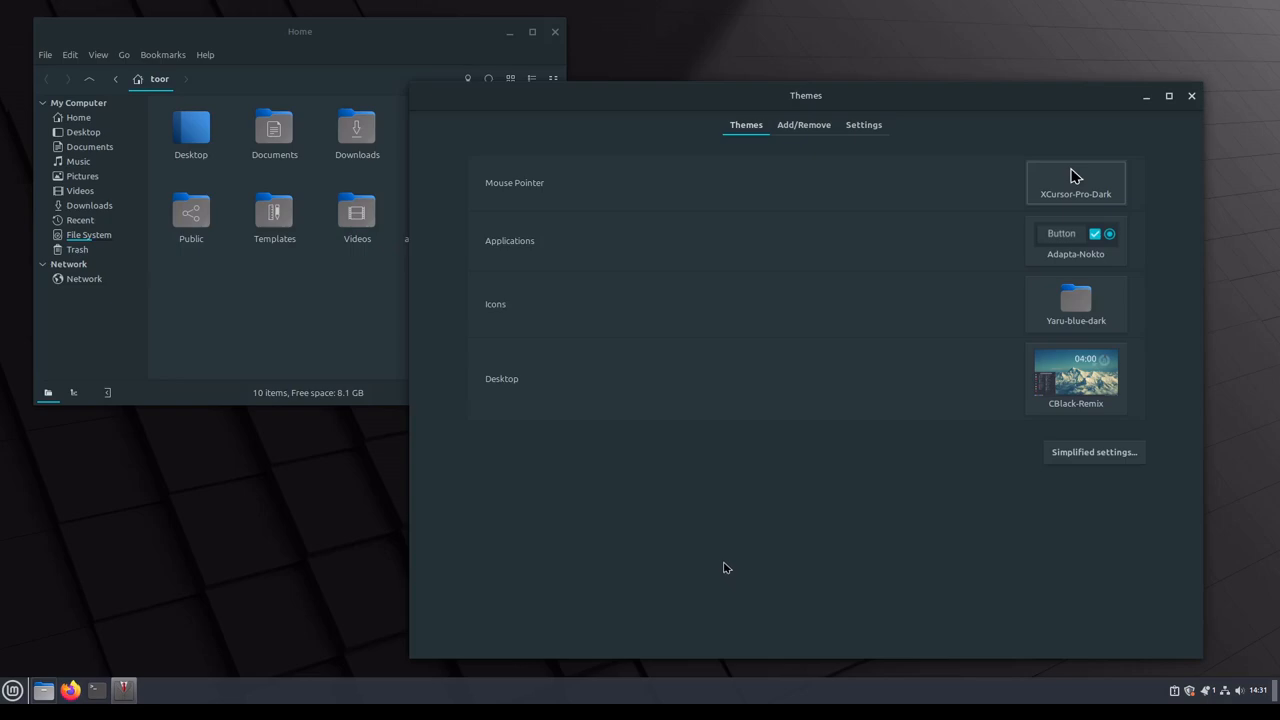
Step: Set the Desktop theme to Adapta-Nokto and check how the application menu looks with it
click(1075, 378)
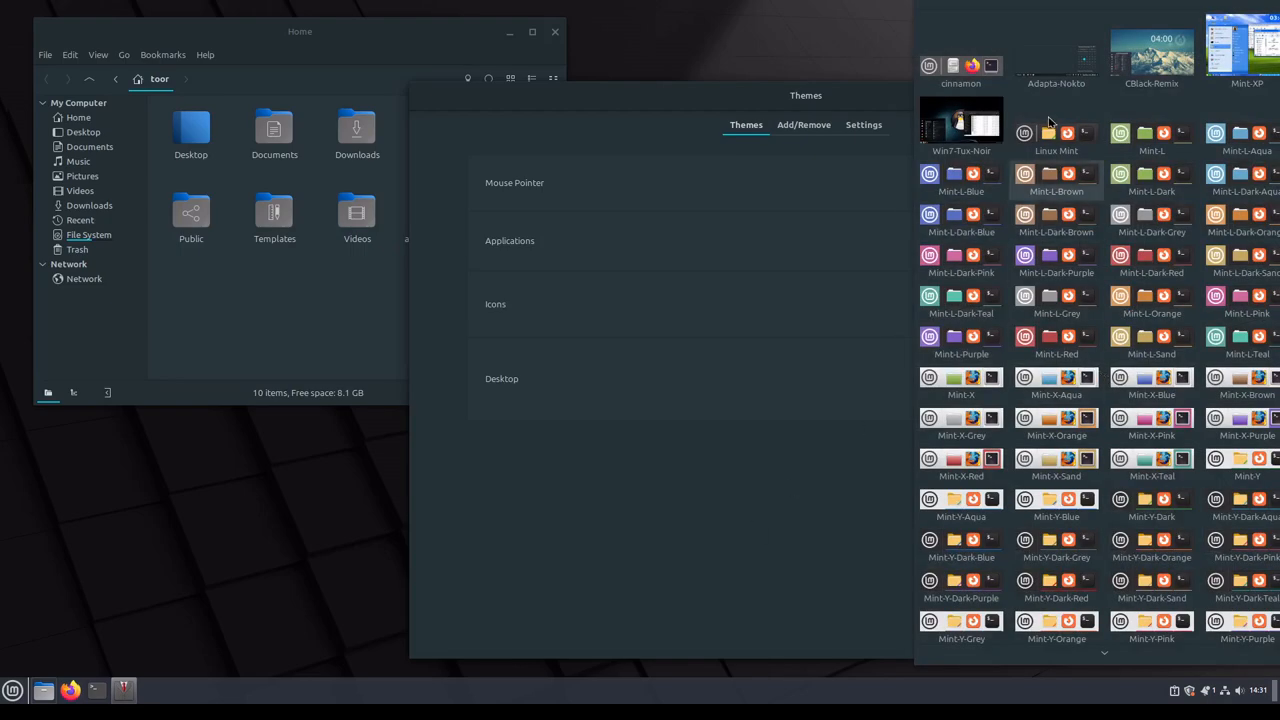
click(1053, 62)
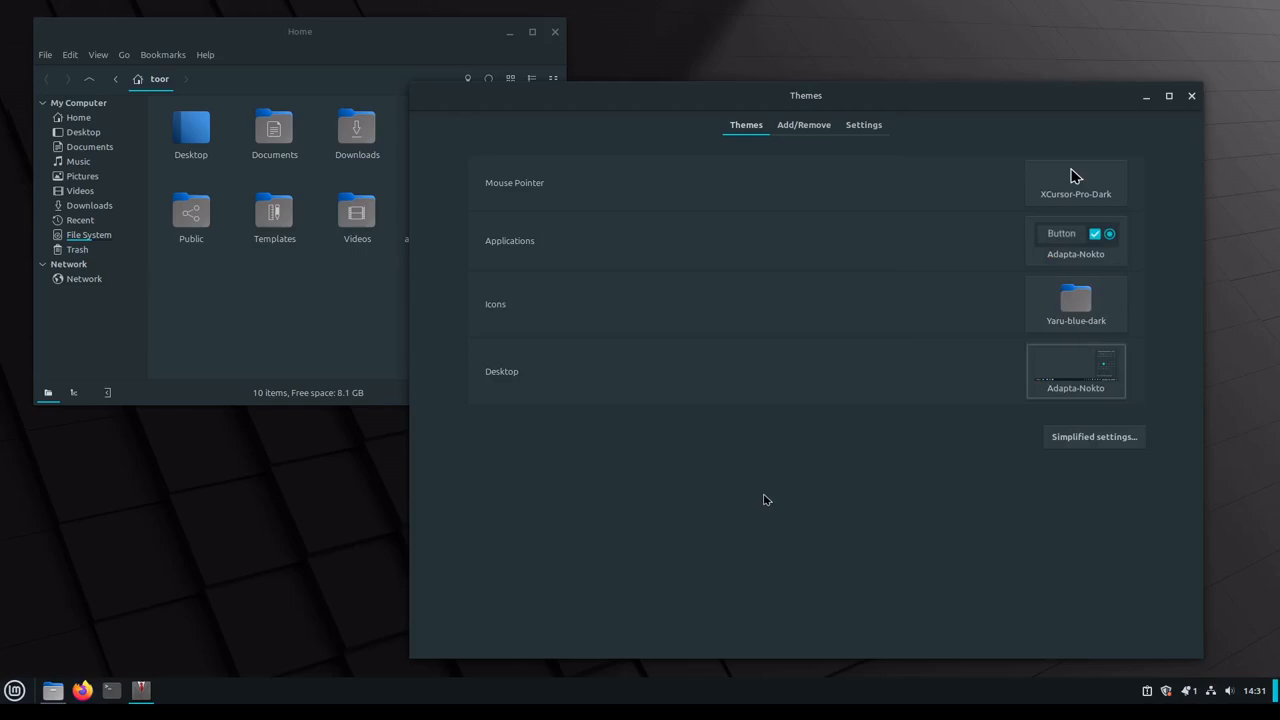
click(14, 690)
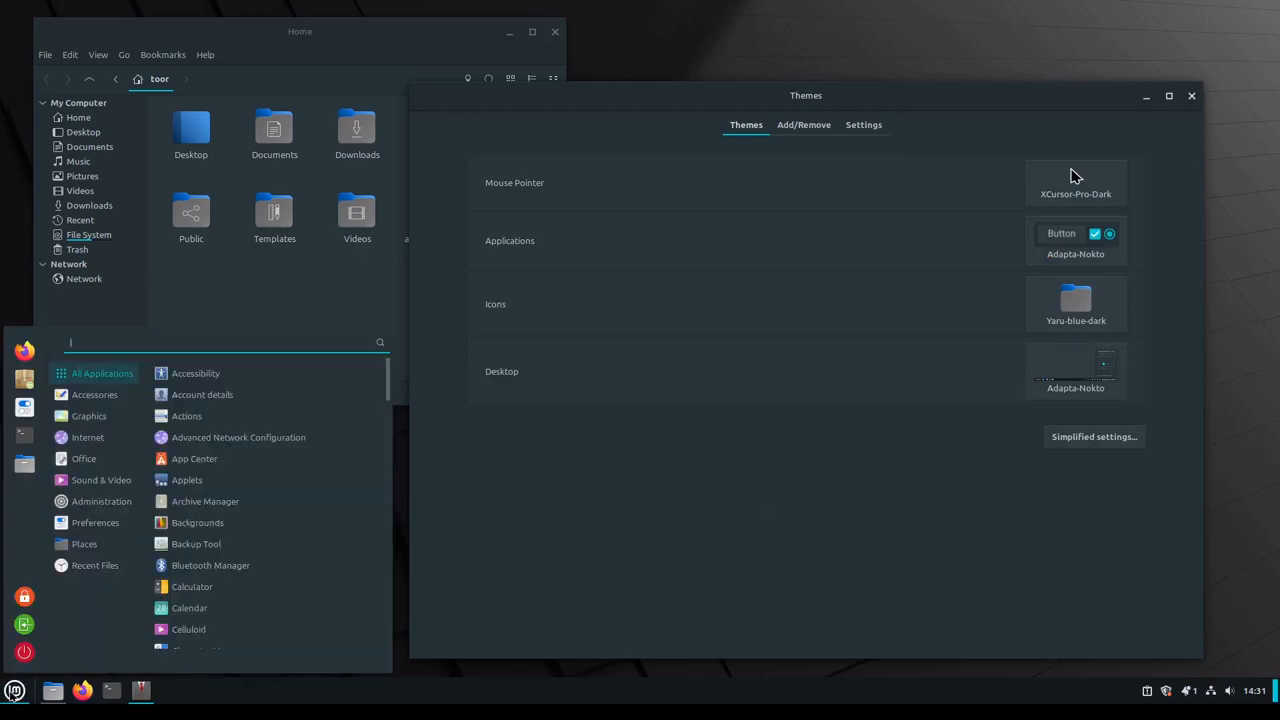
click(14, 690)
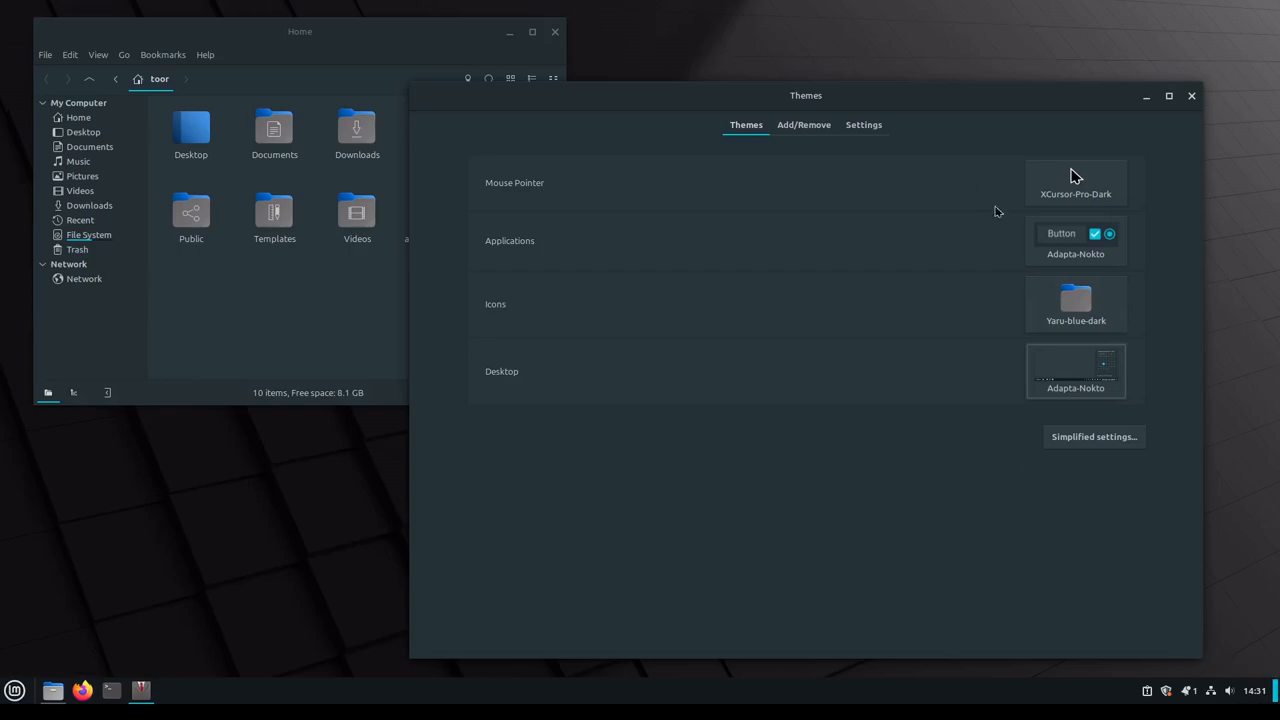
Step: Clear the "dark" search among the downloadable themes and sort the full list by Upgradable
click(785, 131)
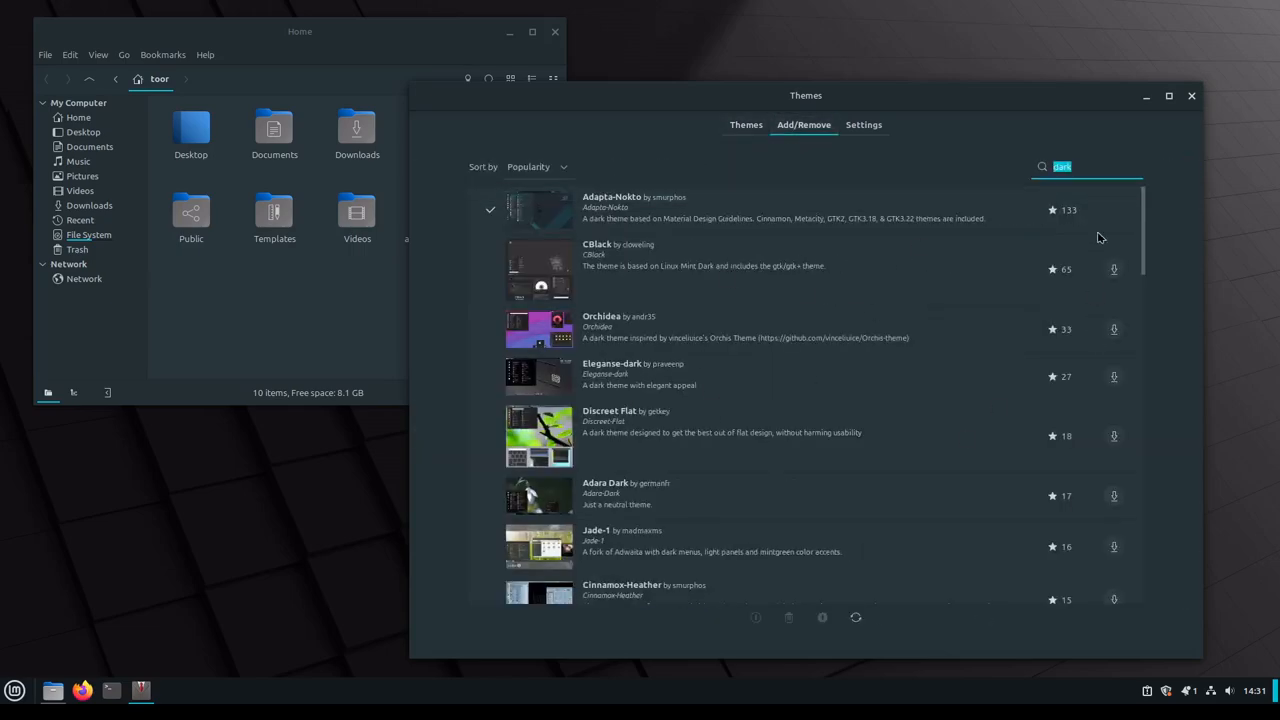
click(1083, 167)
key(BackSpace)
key(BackSpace)
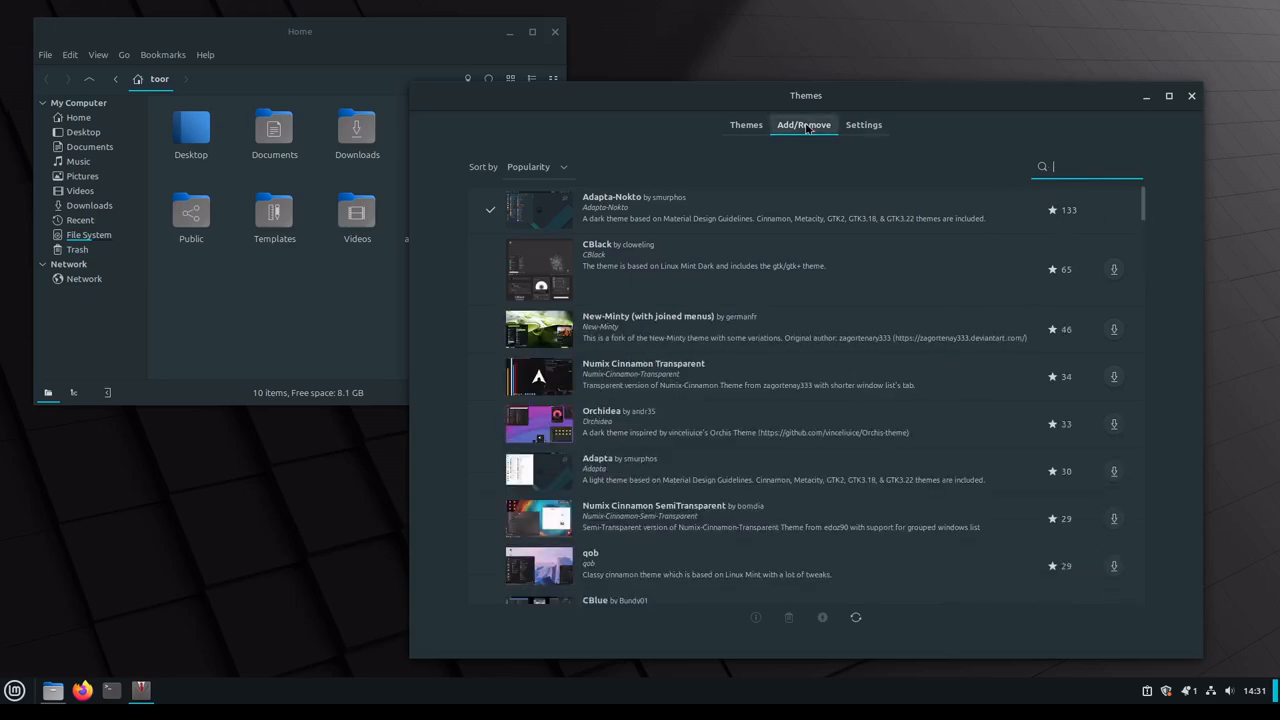
click(562, 169)
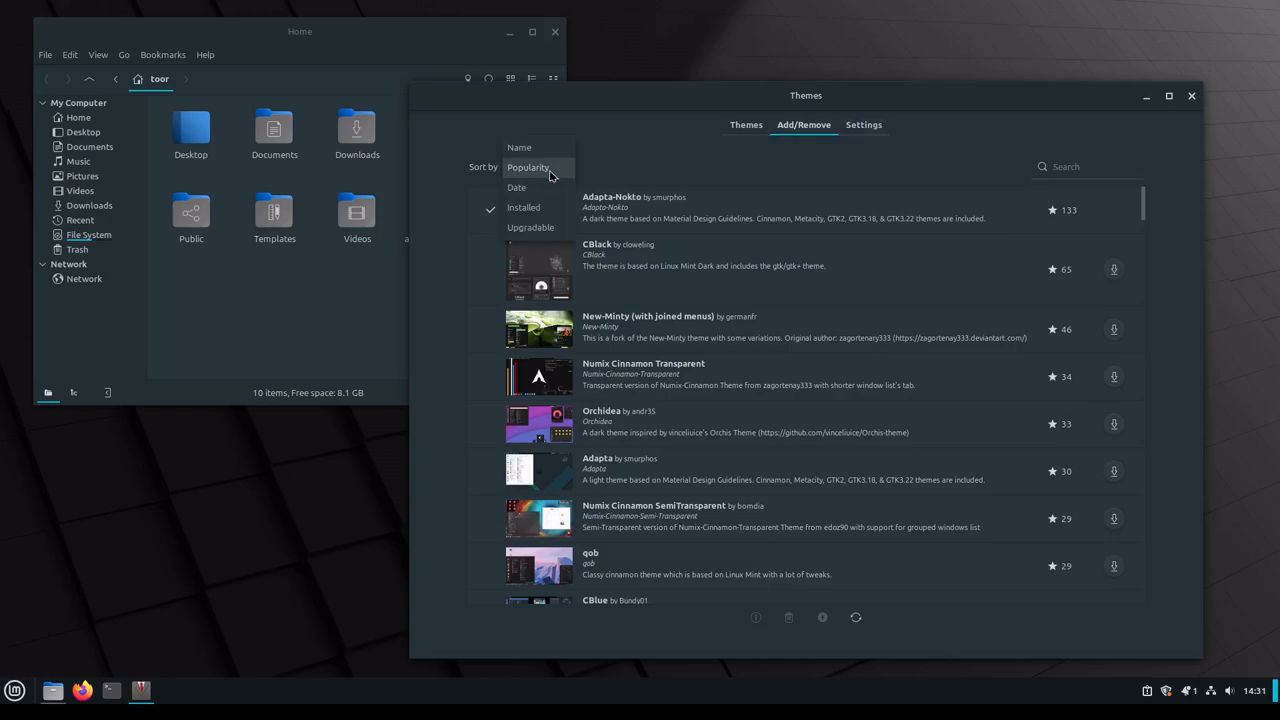
click(542, 229)
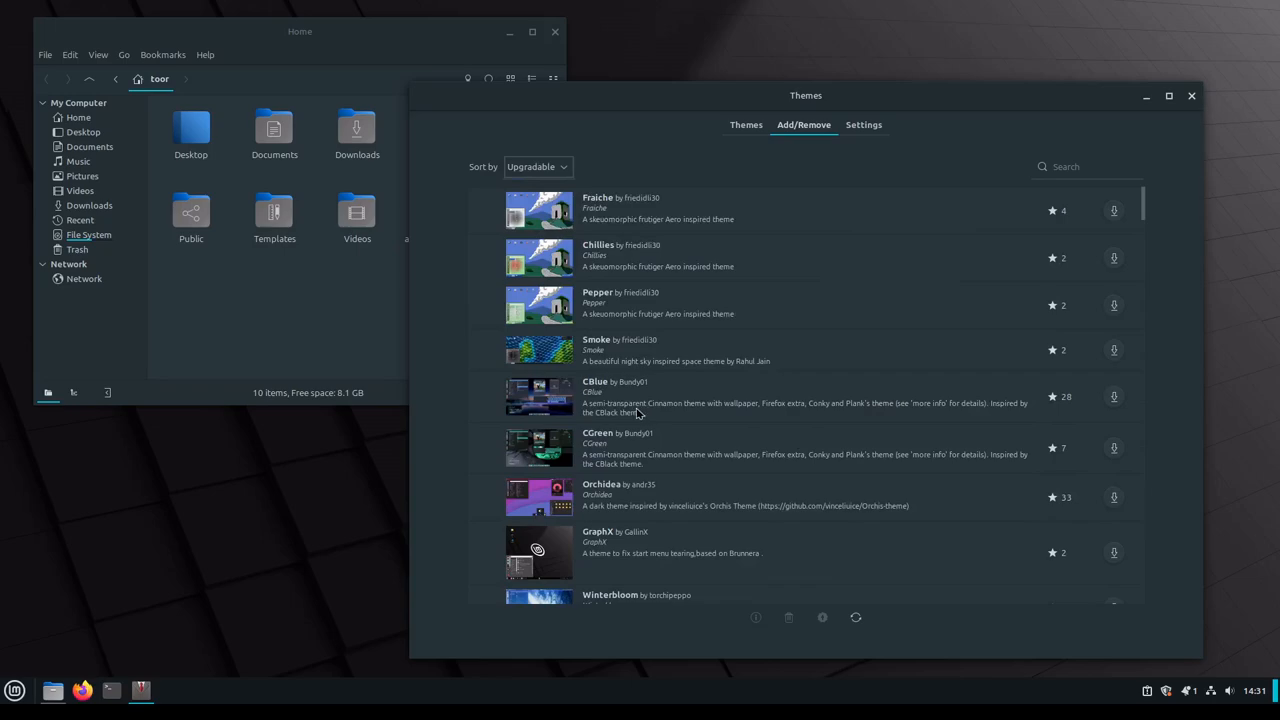
Step: Download the CBlue theme and browse the rest of the downloadable themes list
click(1114, 398)
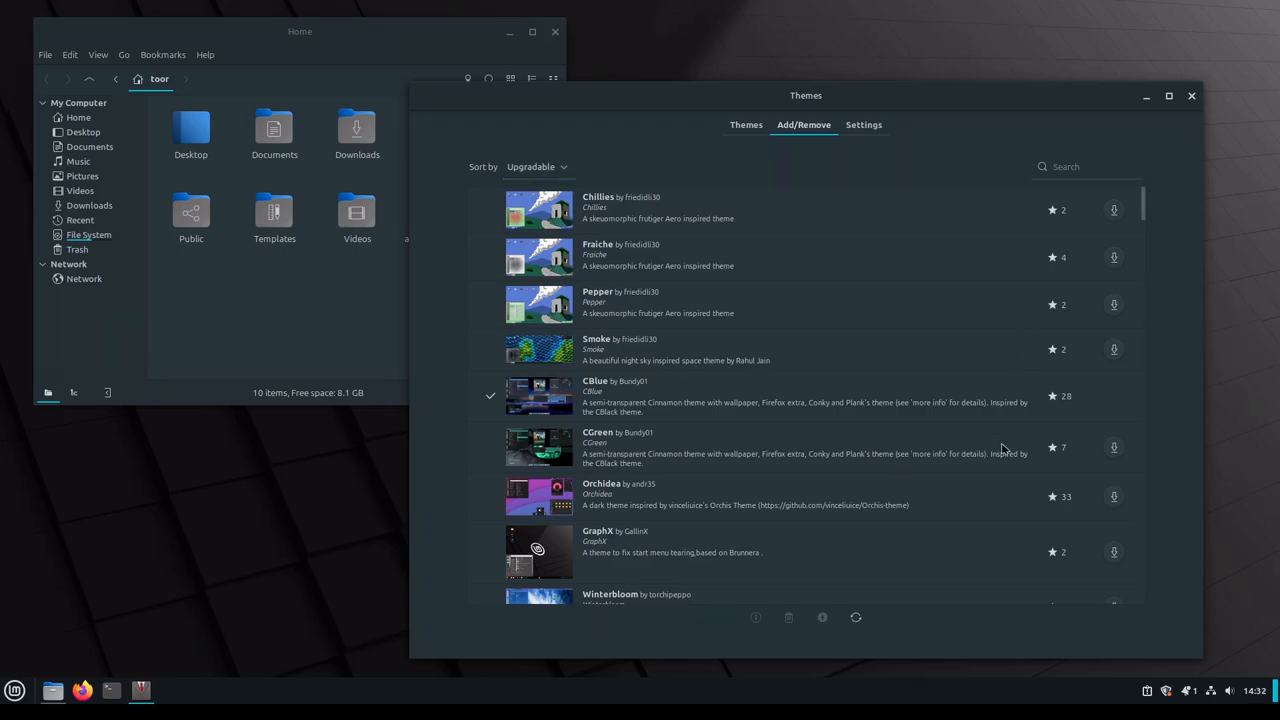
scroll(1080, 569, down, 5)
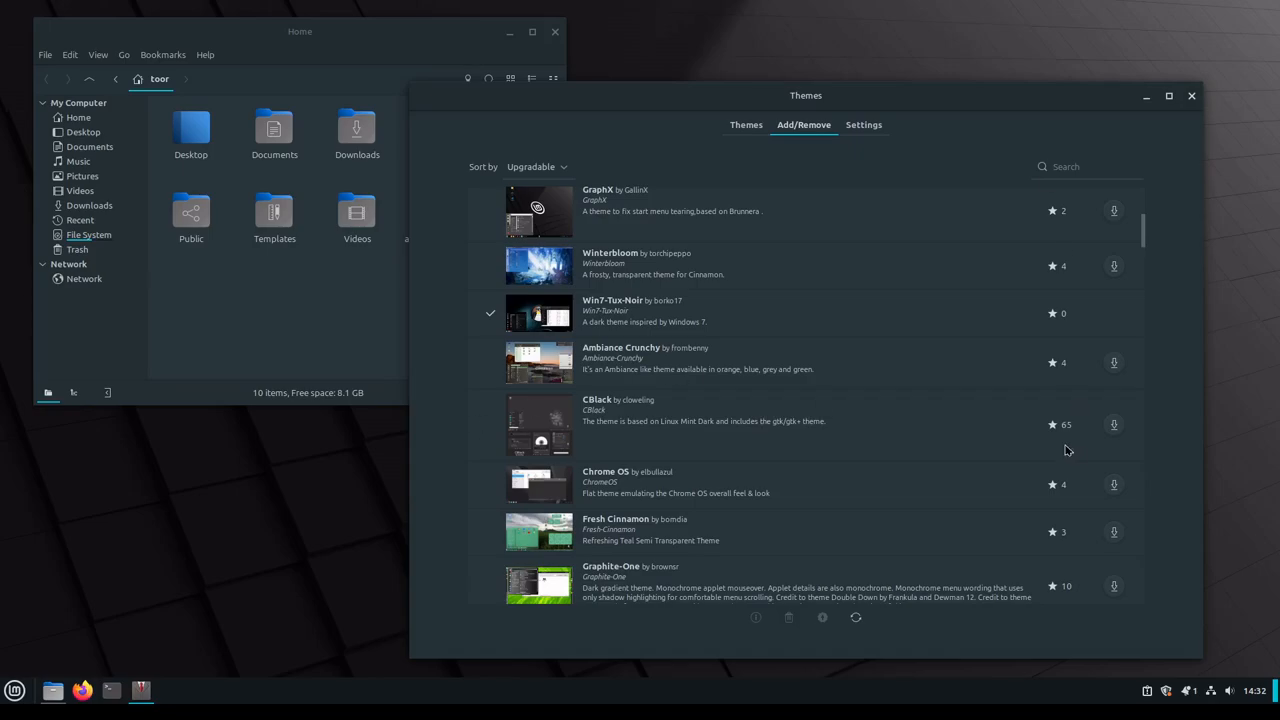
scroll(1076, 447, down, 10)
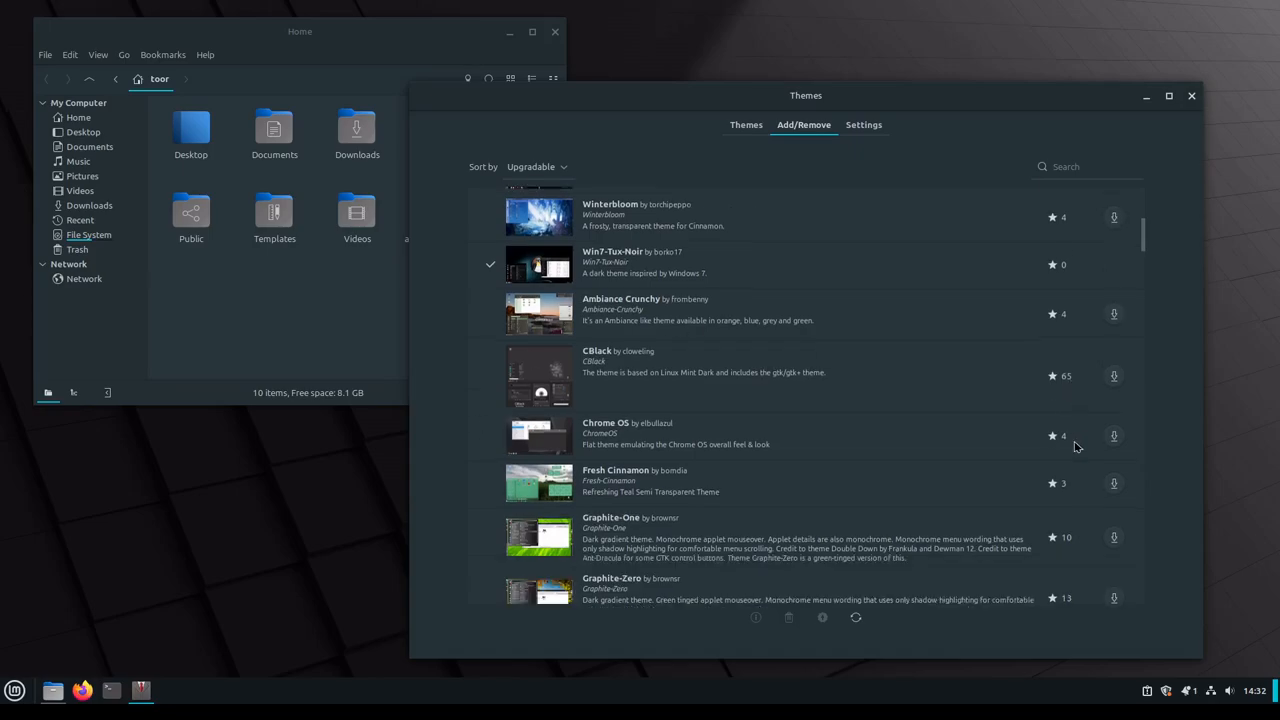
scroll(1076, 449, down, 10)
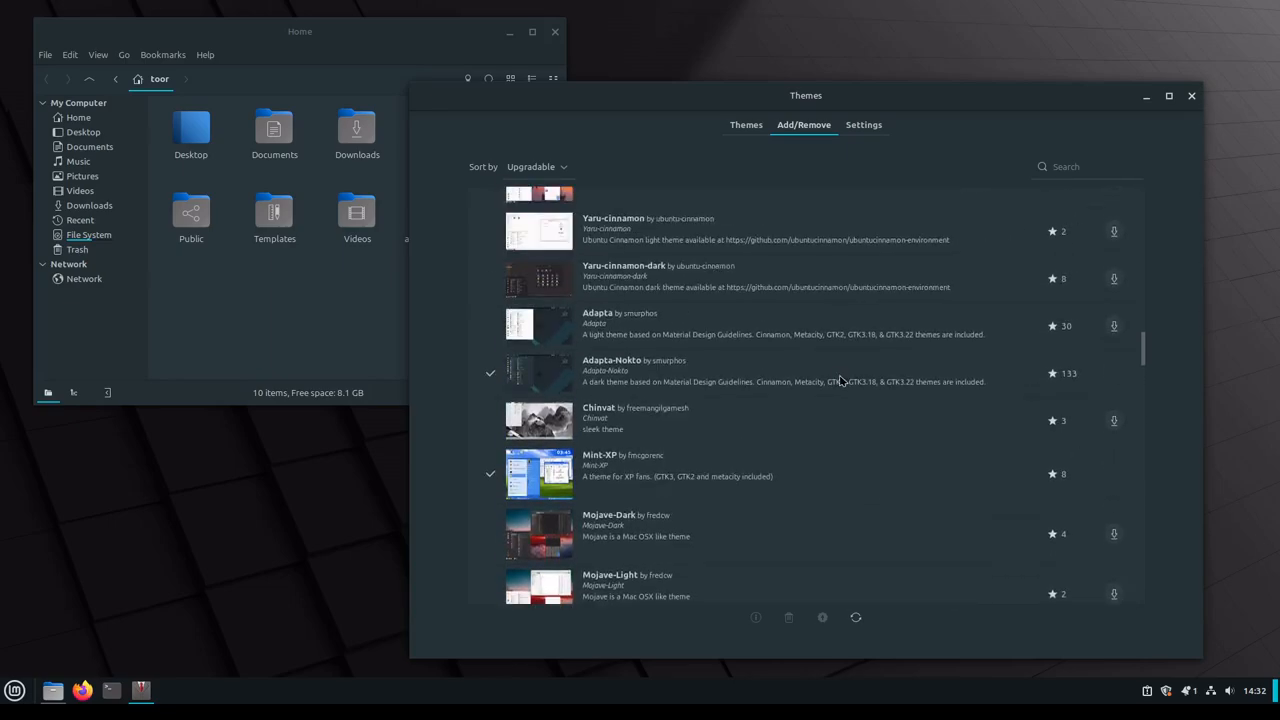
scroll(1080, 555, down, 2)
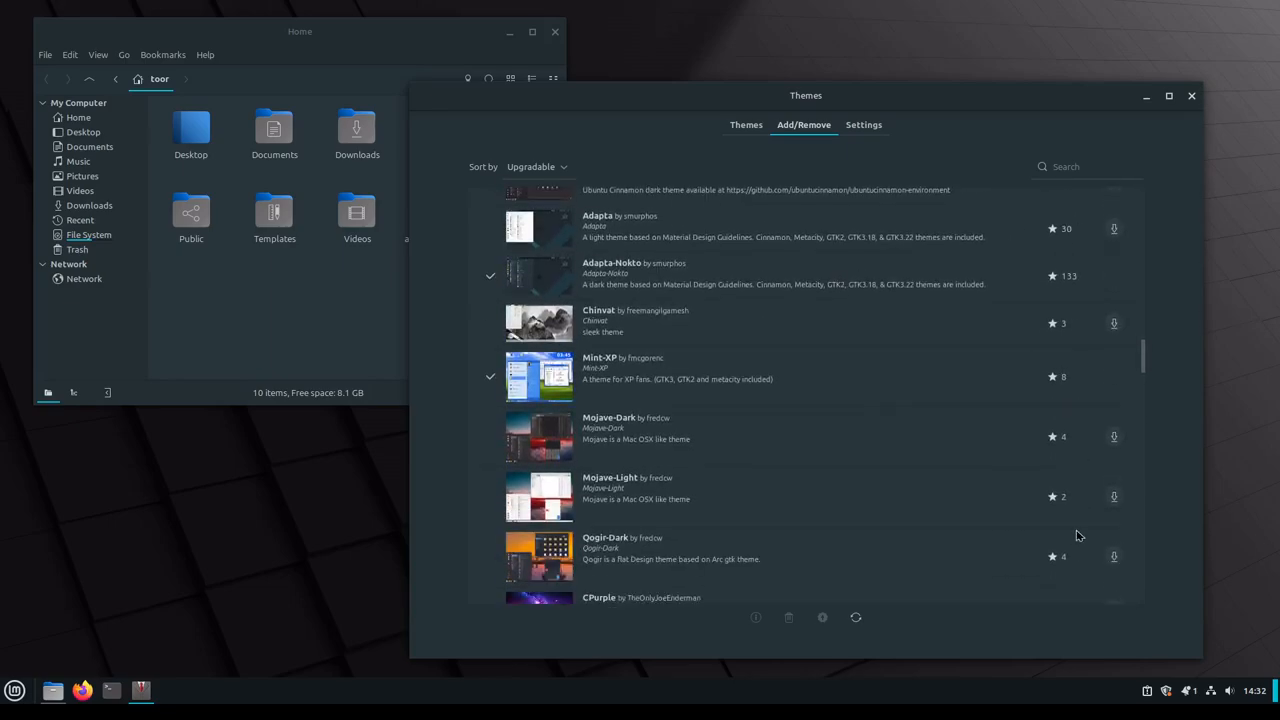
scroll(1077, 536, down, 10)
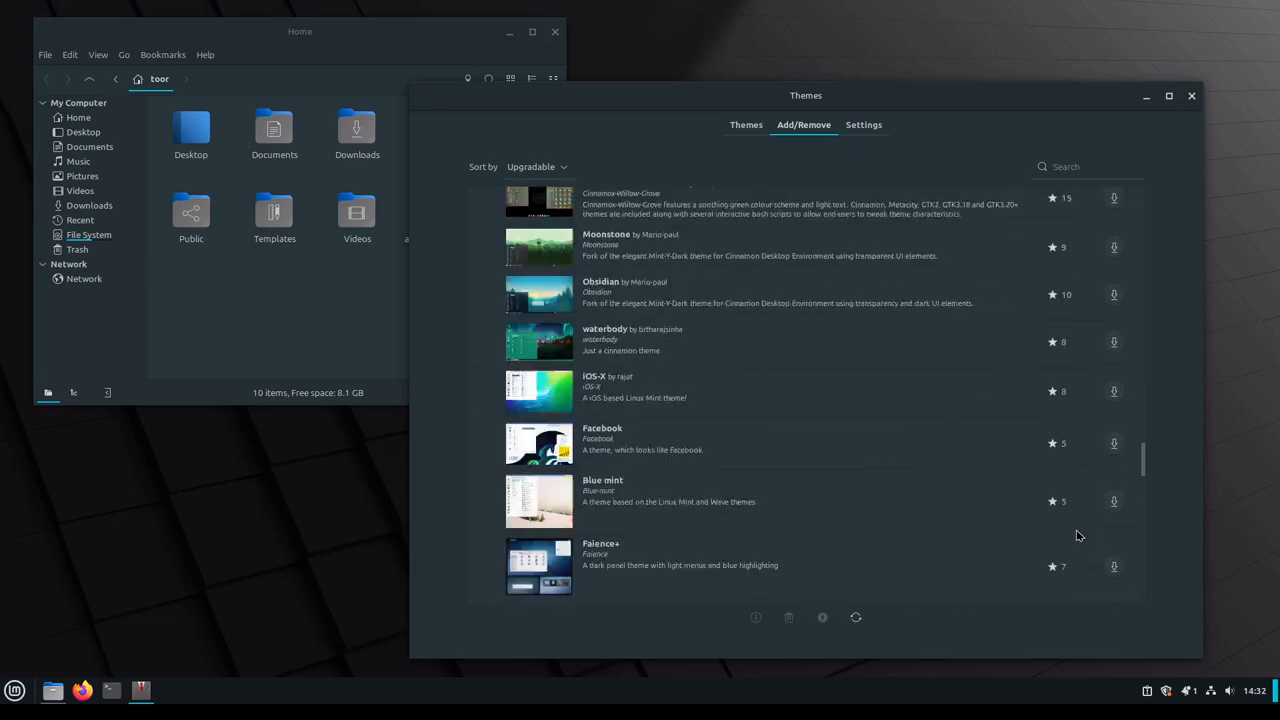
scroll(1077, 536, down, 10)
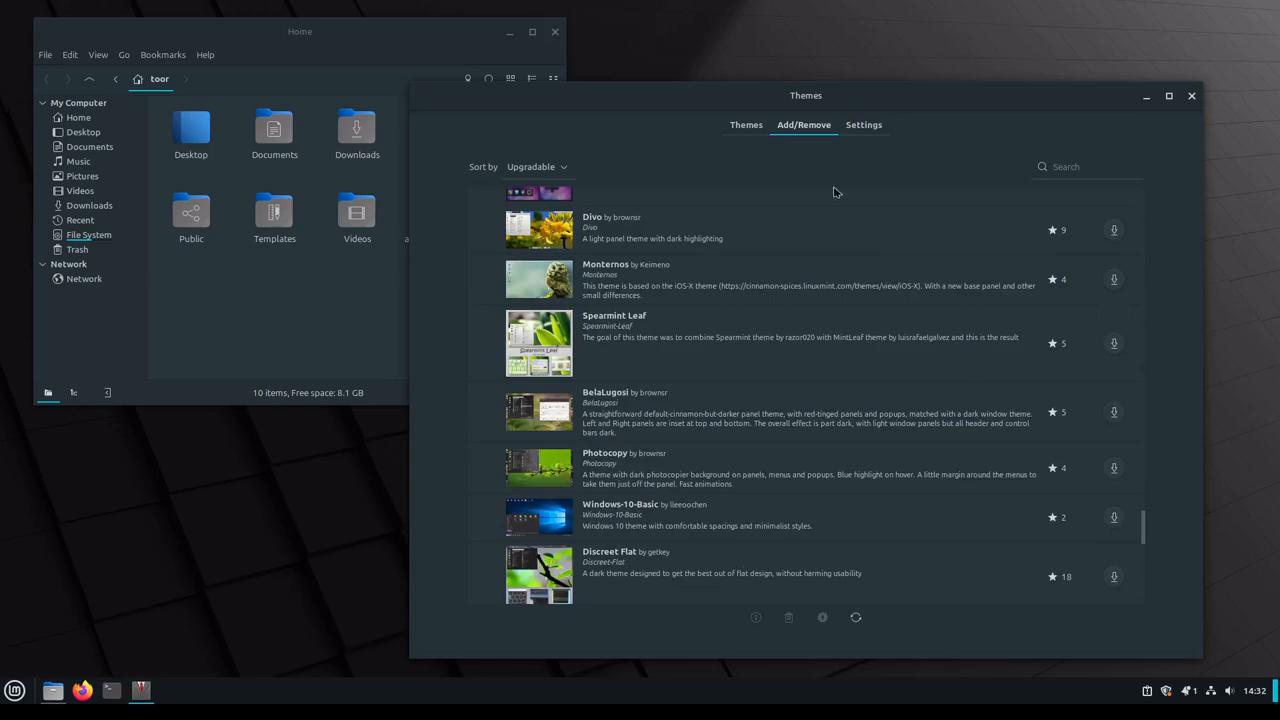
Step: Set the Desktop theme to CBlue and look through the available icon themes without choosing another one
click(750, 126)
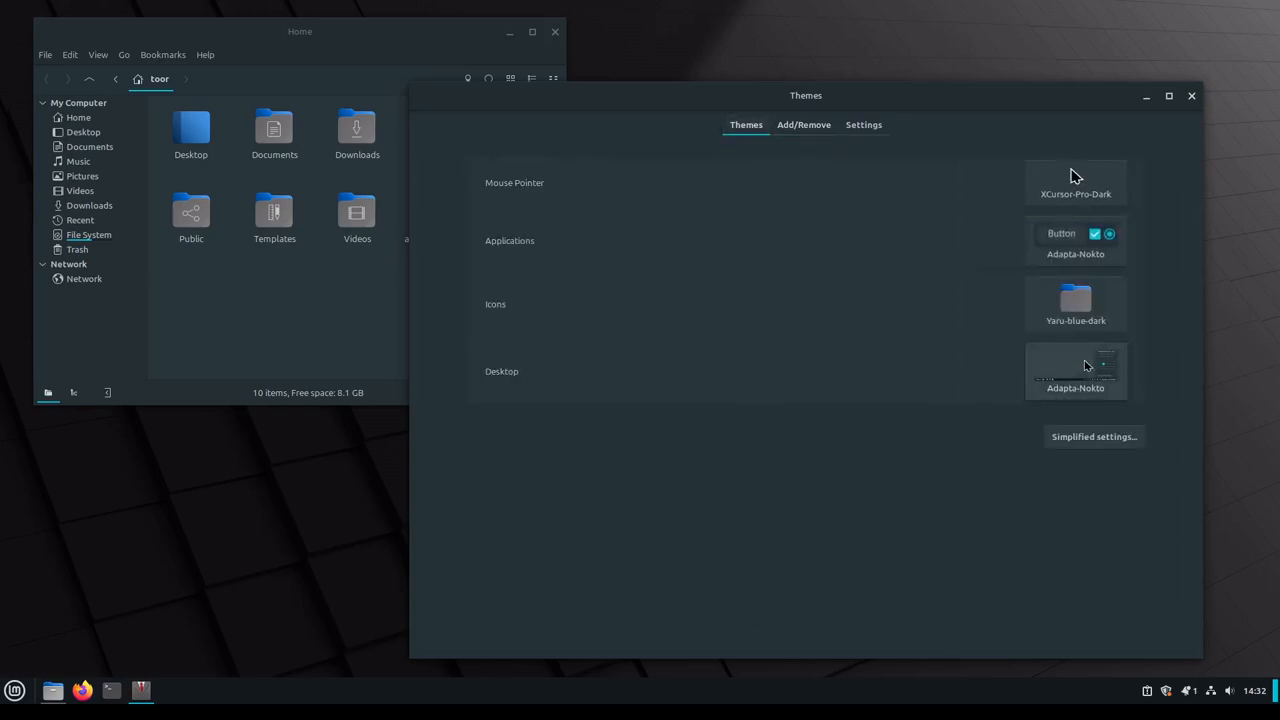
click(1085, 366)
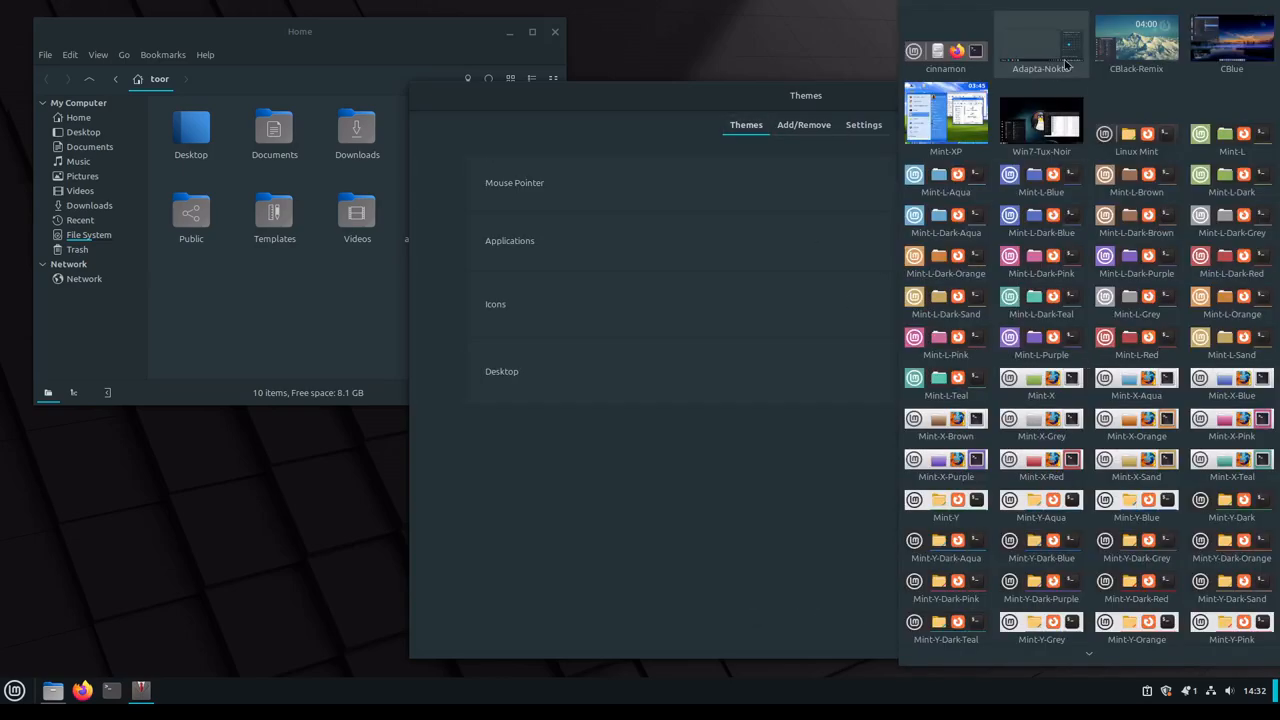
click(1245, 58)
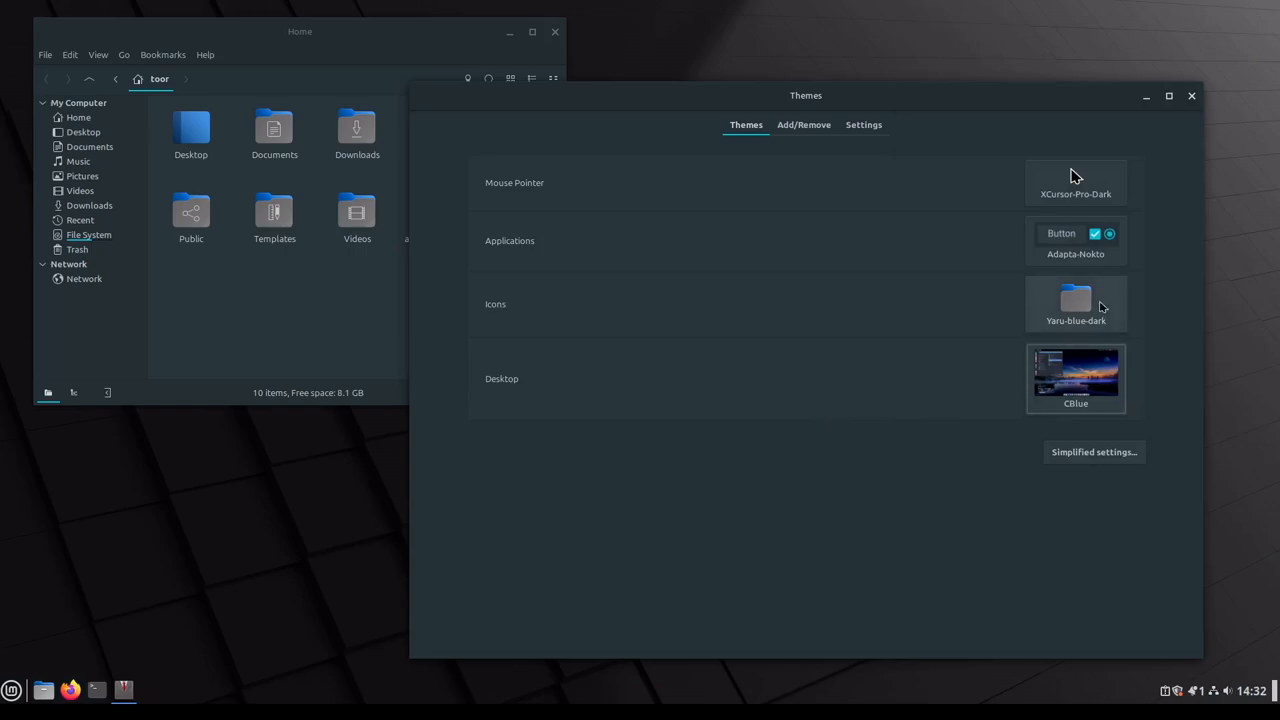
click(1100, 300)
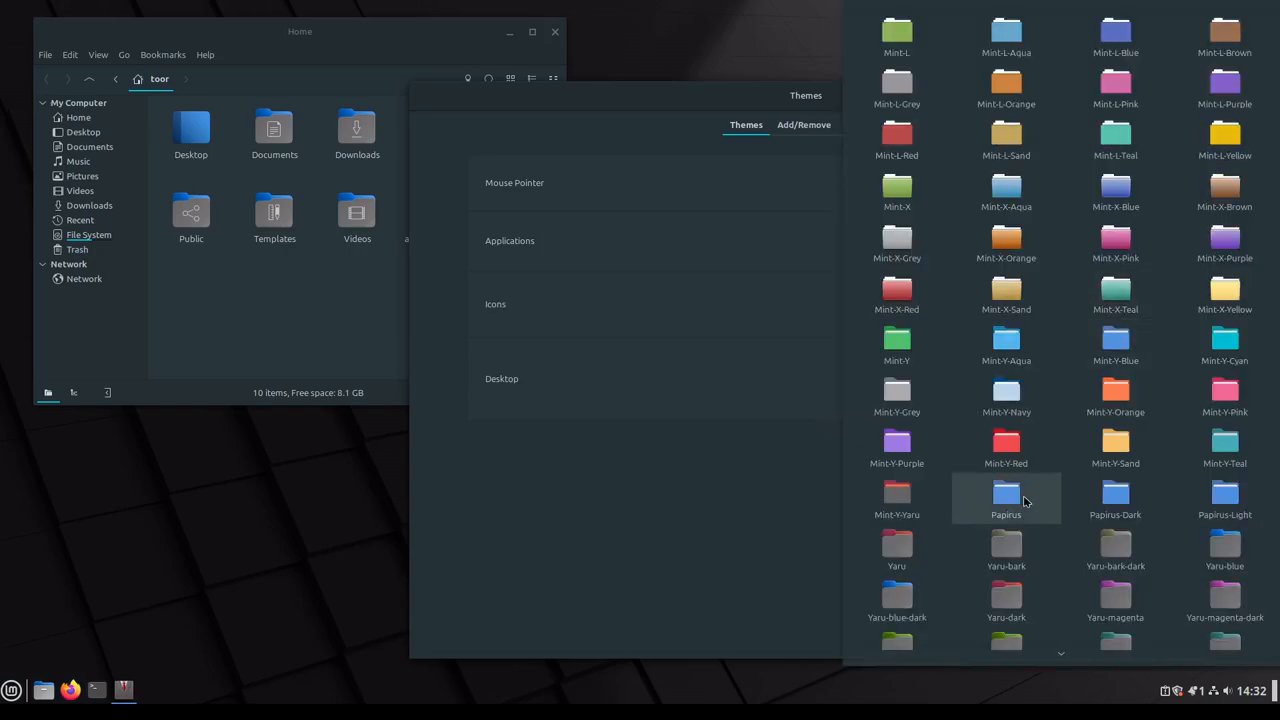
scroll(1030, 520, down, 3)
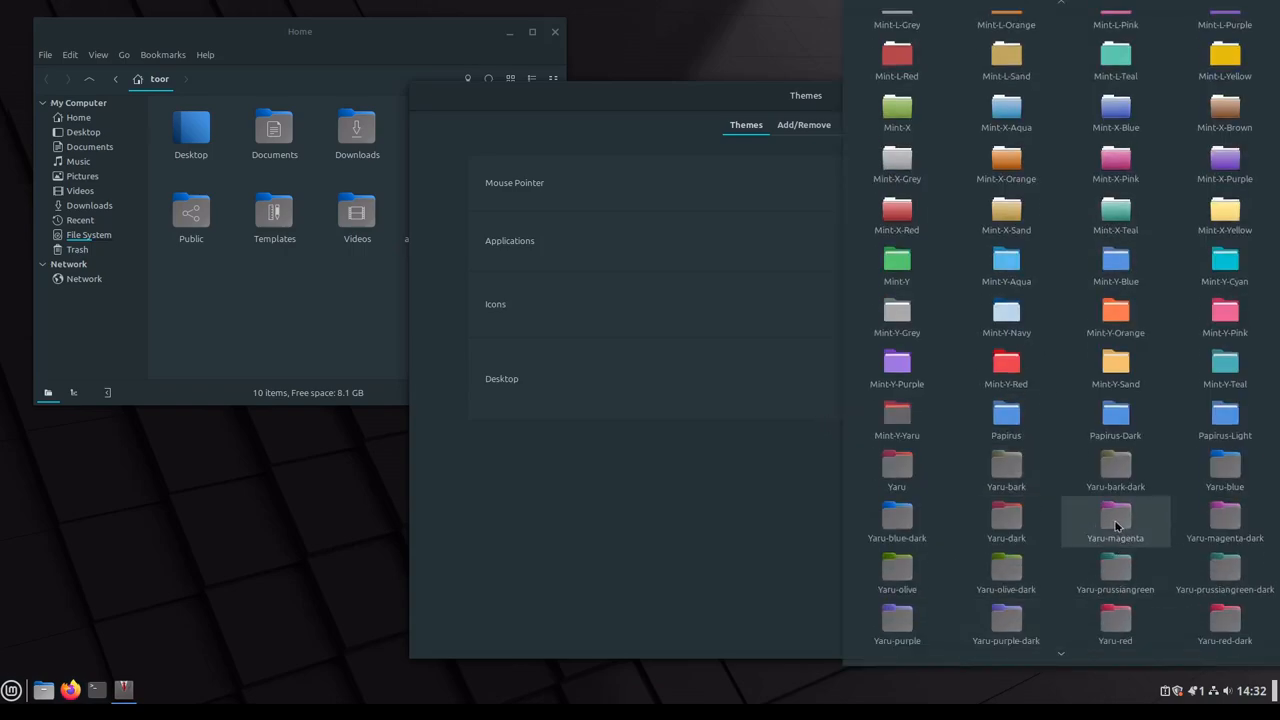
scroll(1067, 530, down, 1)
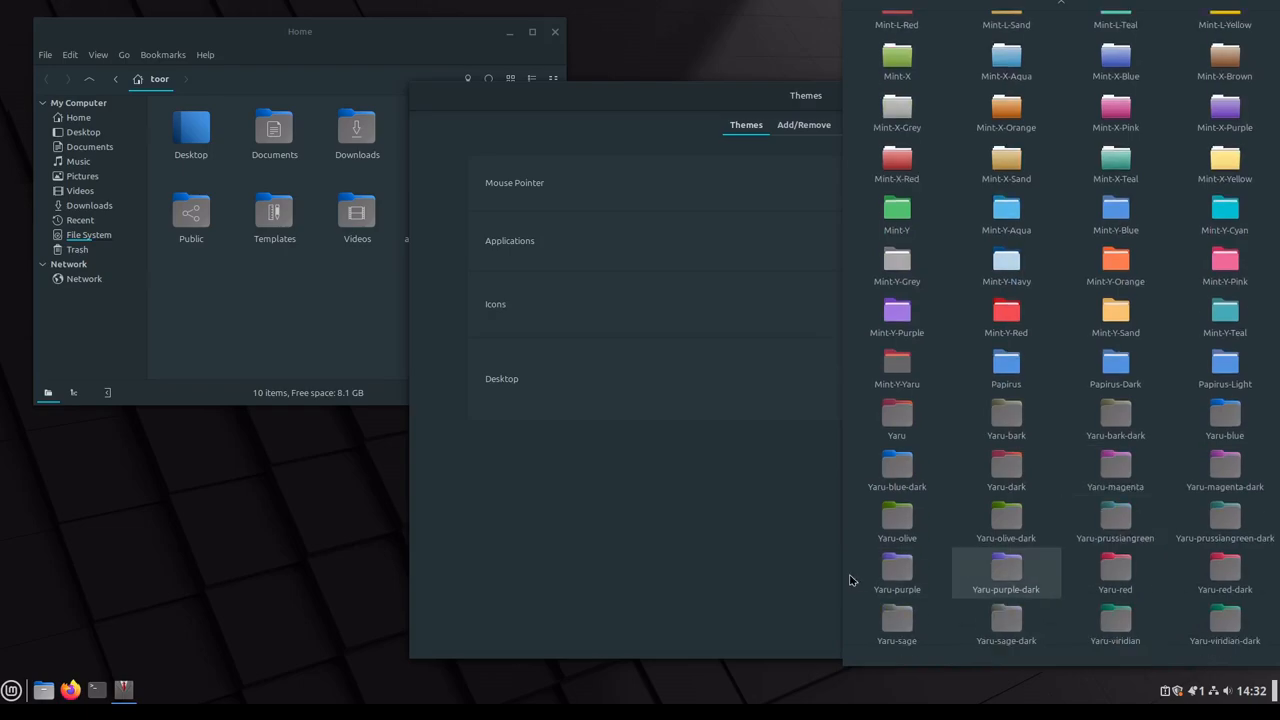
click(756, 550)
Step: Set the Applications theme to Mint-L-Dark-Purple
click(1093, 243)
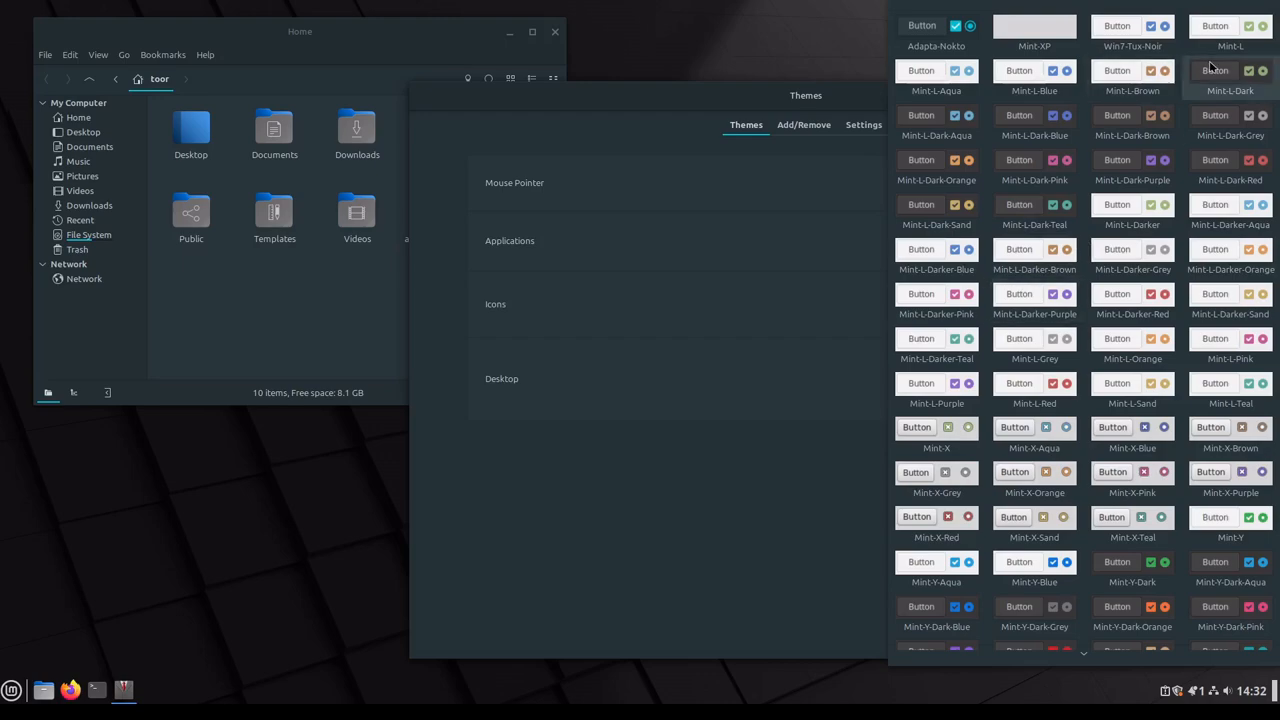
scroll(837, 566, down, 3)
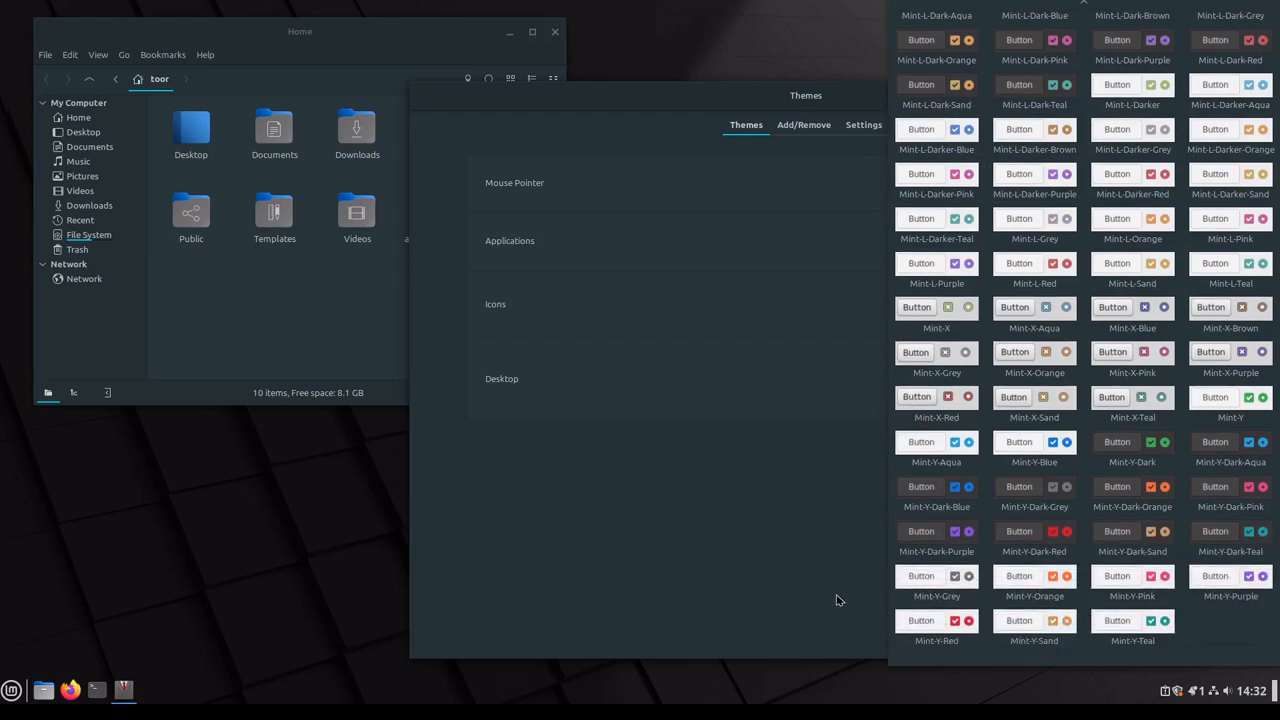
scroll(838, 600, up, 3)
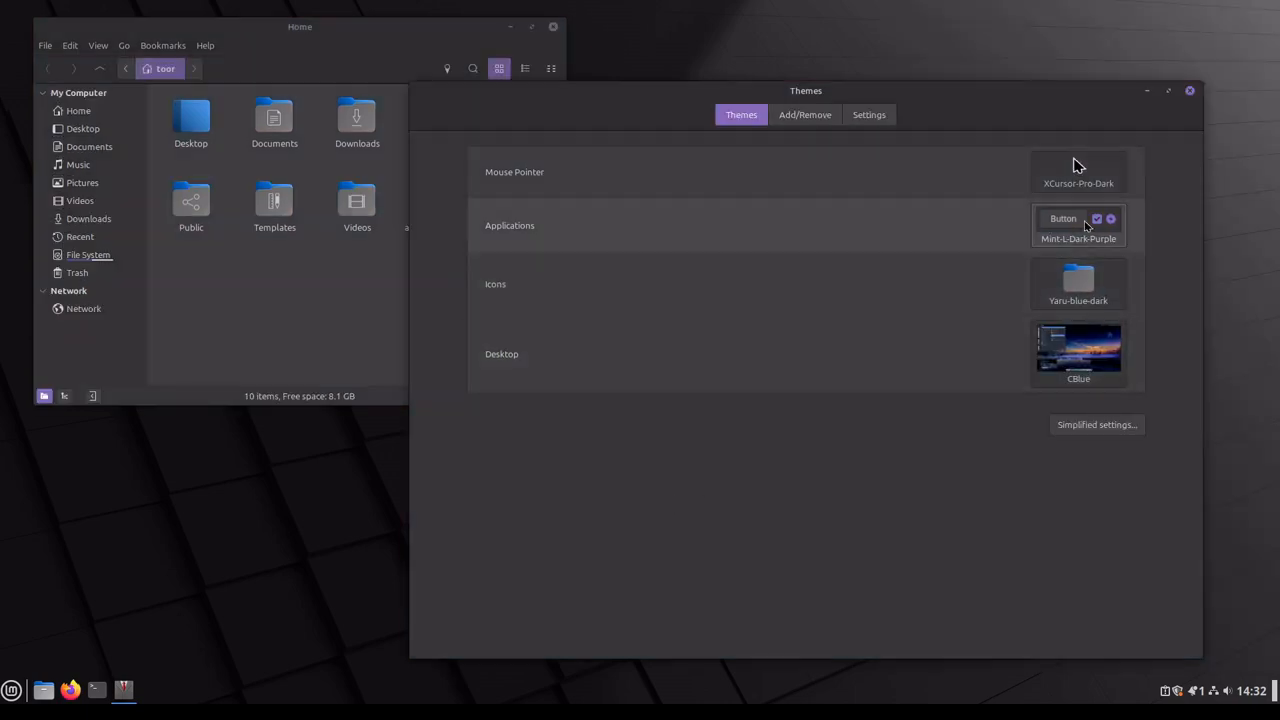
Step: Look at the mouse pointer choices and check how the application menu looks with the CBlue desktop theme
click(1078, 170)
click(953, 548)
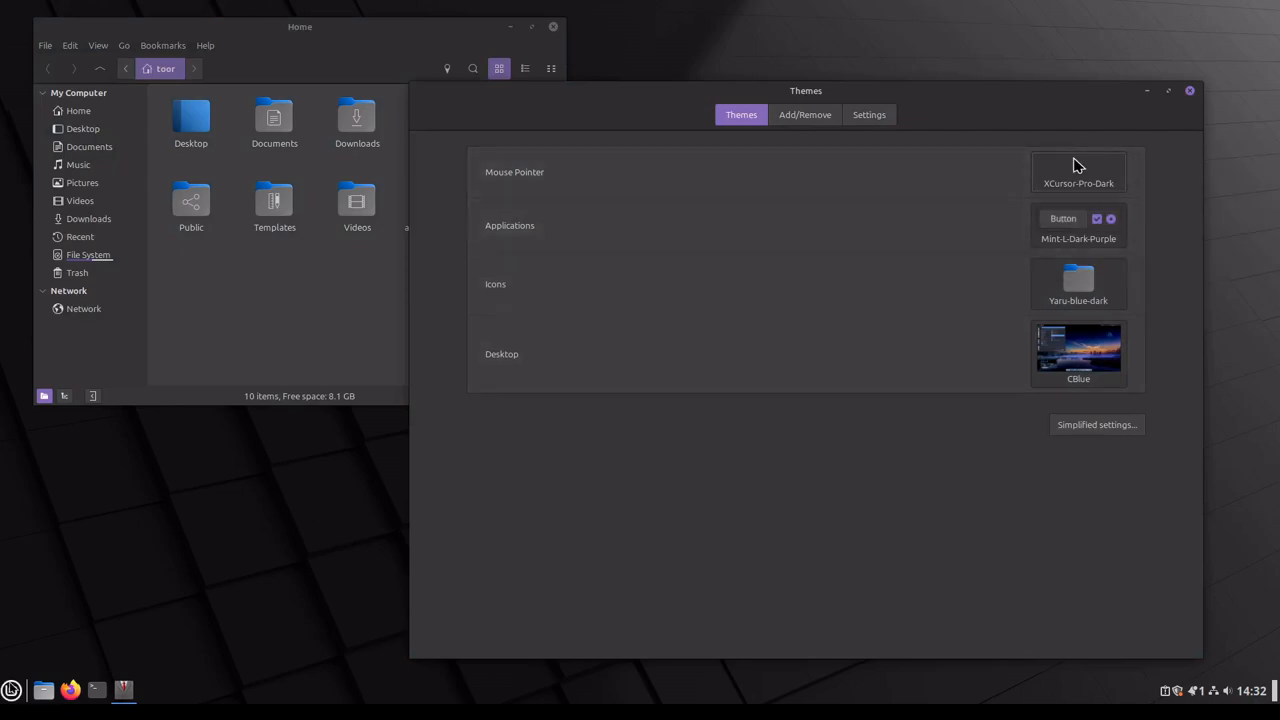
click(11, 690)
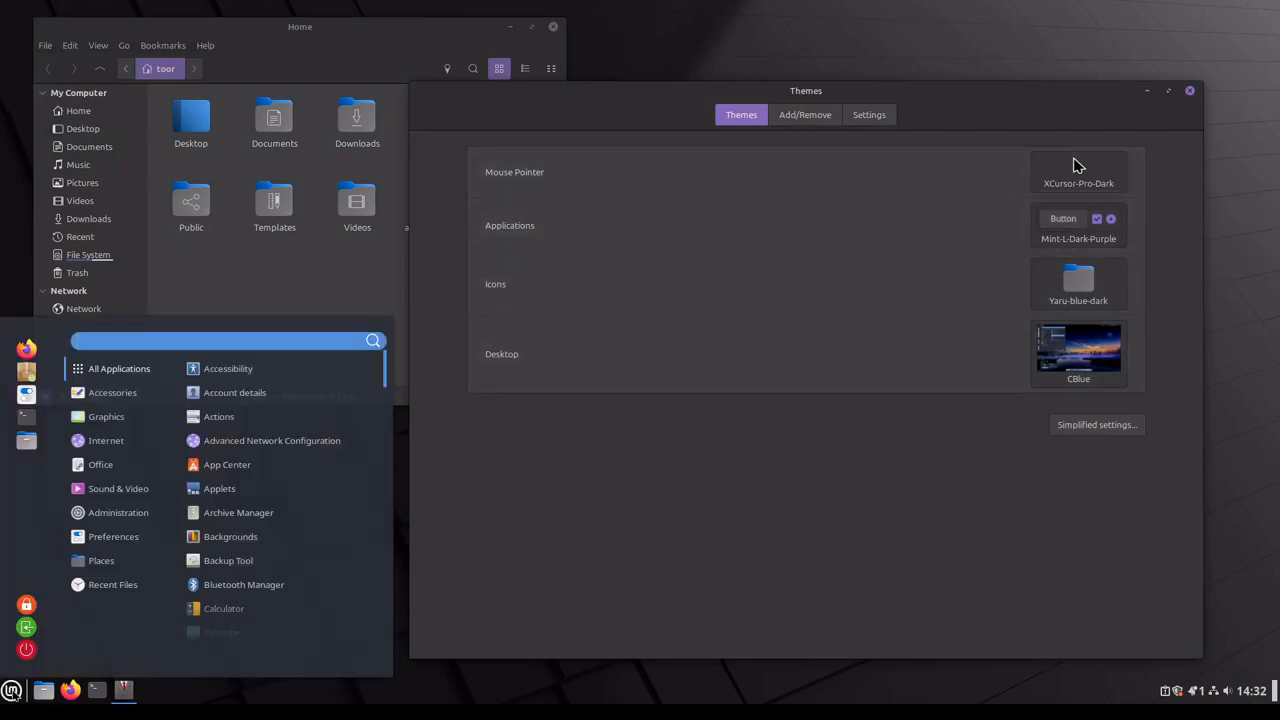
click(13, 693)
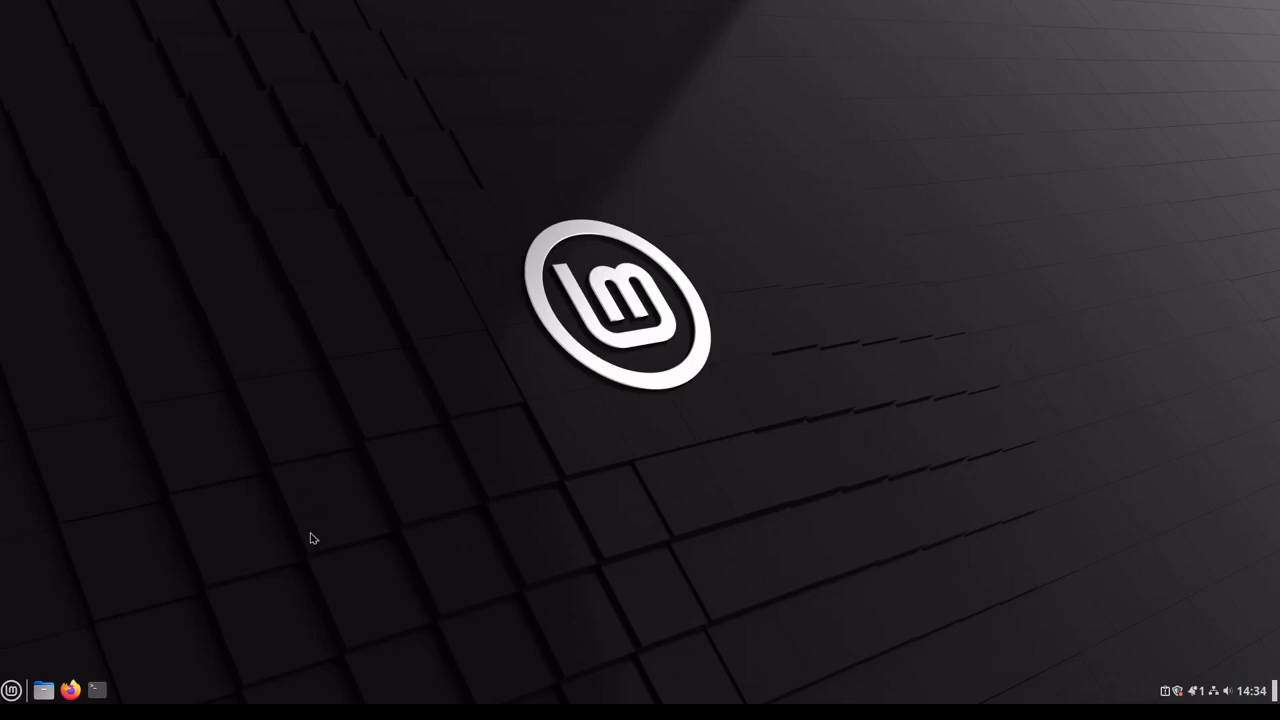
Step: Set the desktop background to the Blanket image from the Wilma collection and close the Backgrounds window
right_click(285, 455)
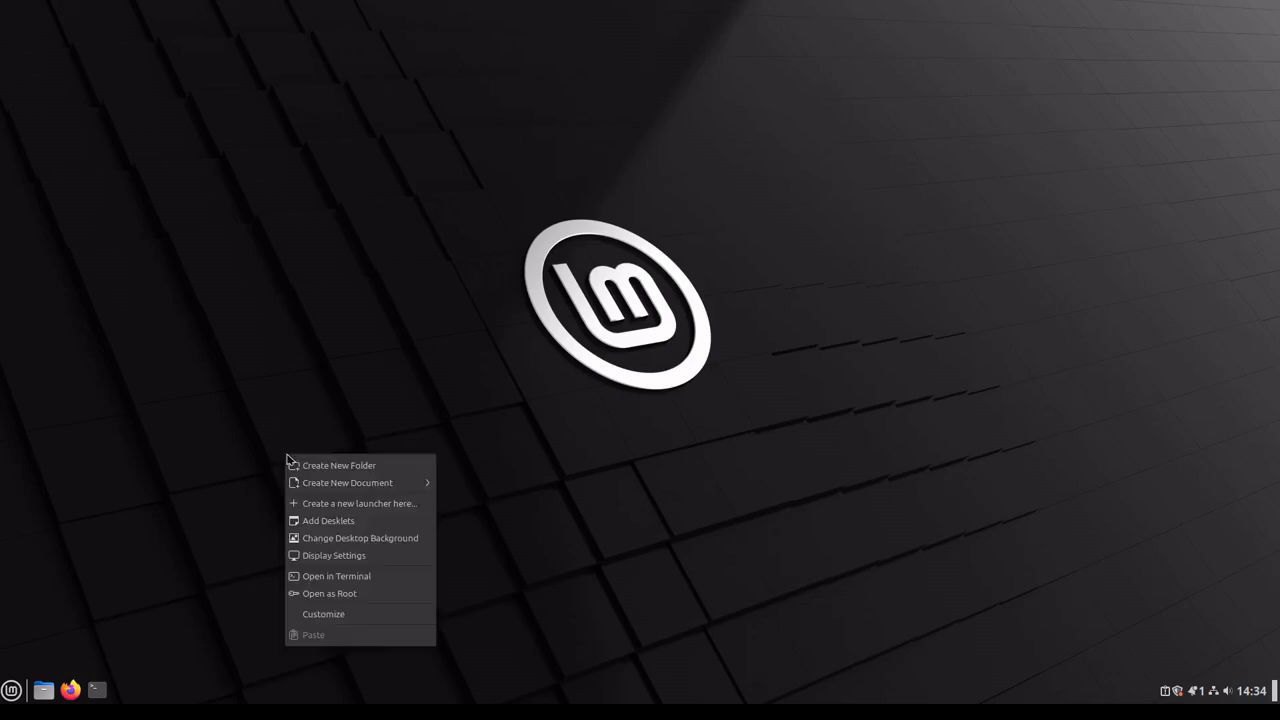
click(372, 538)
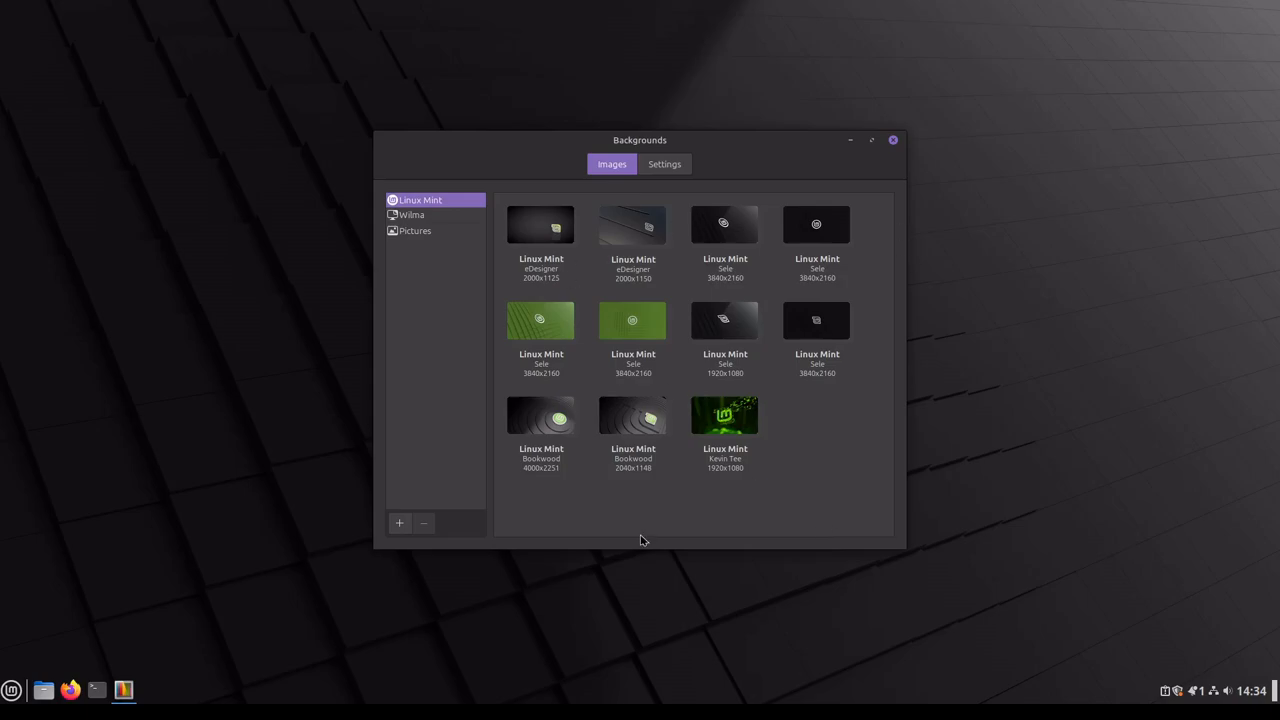
click(412, 216)
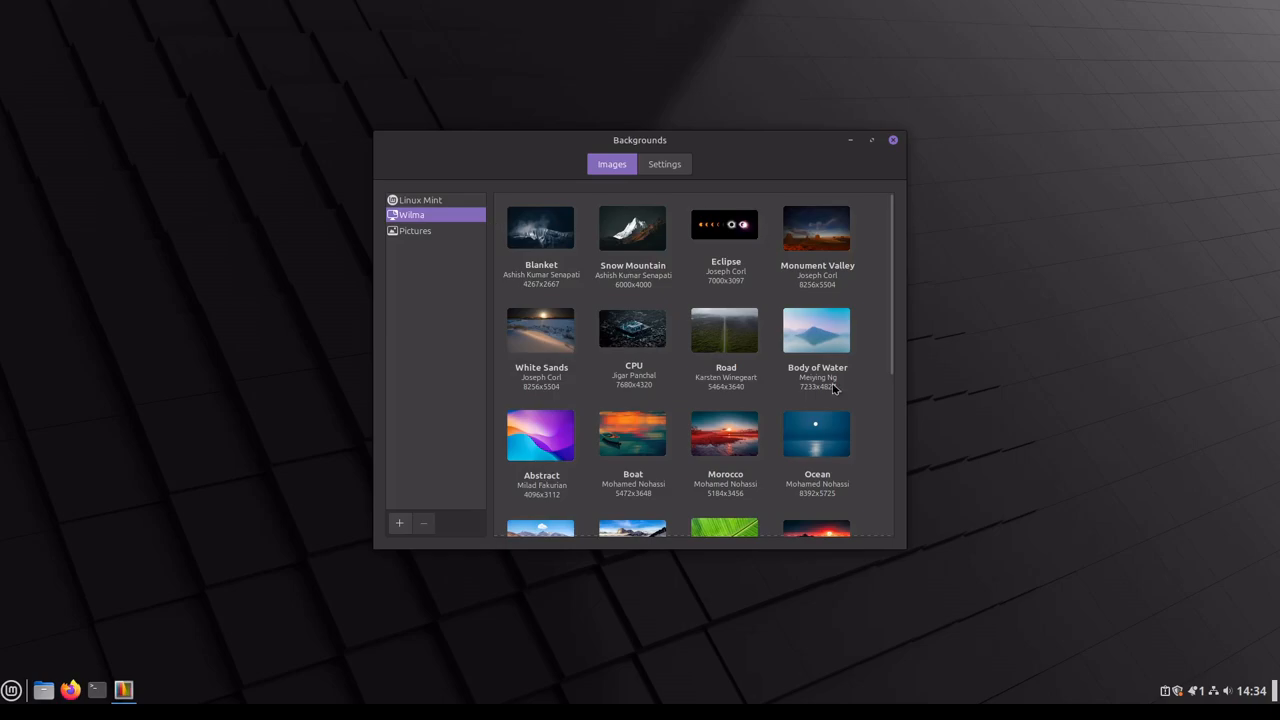
scroll(866, 489, down, 5)
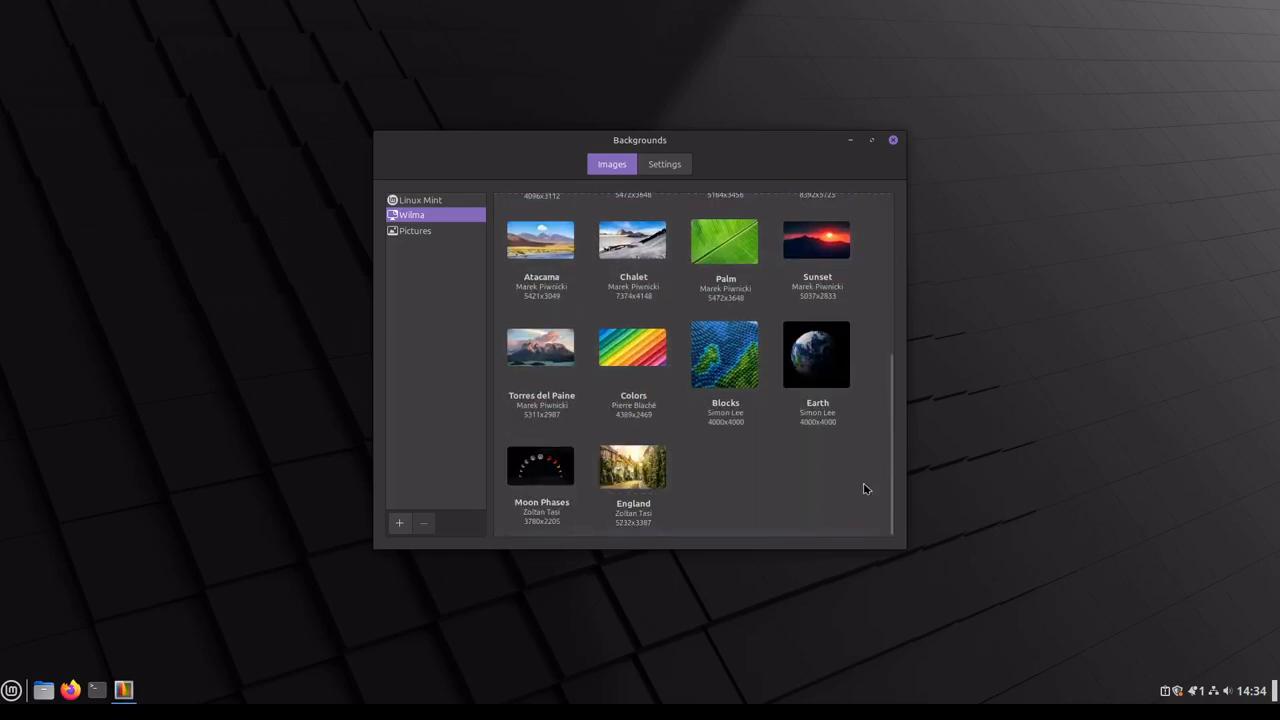
scroll(864, 487, up, 5)
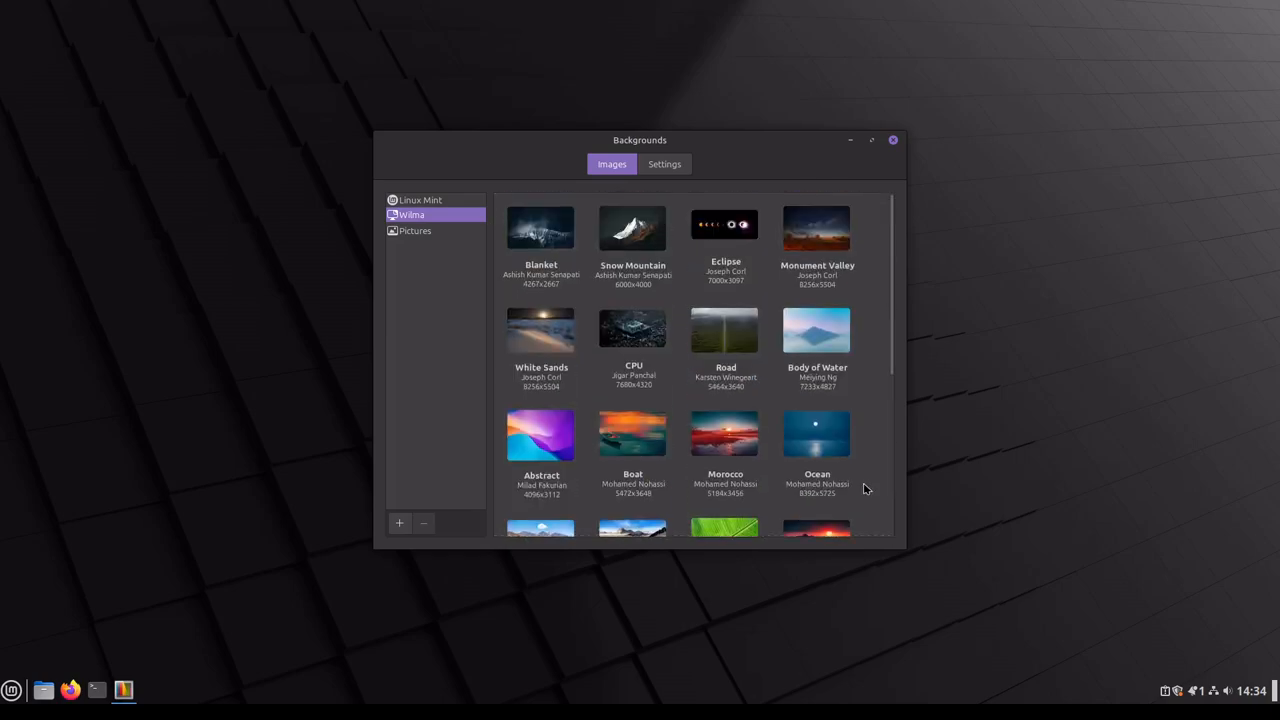
click(537, 243)
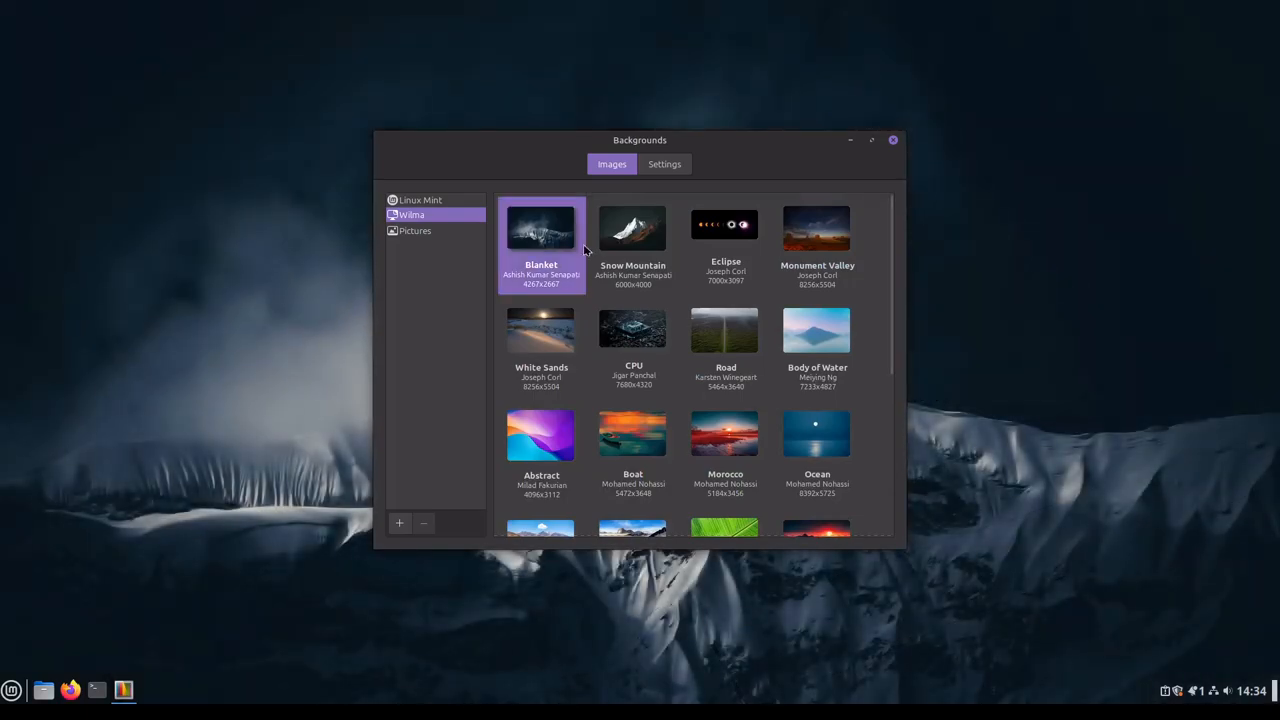
click(894, 141)
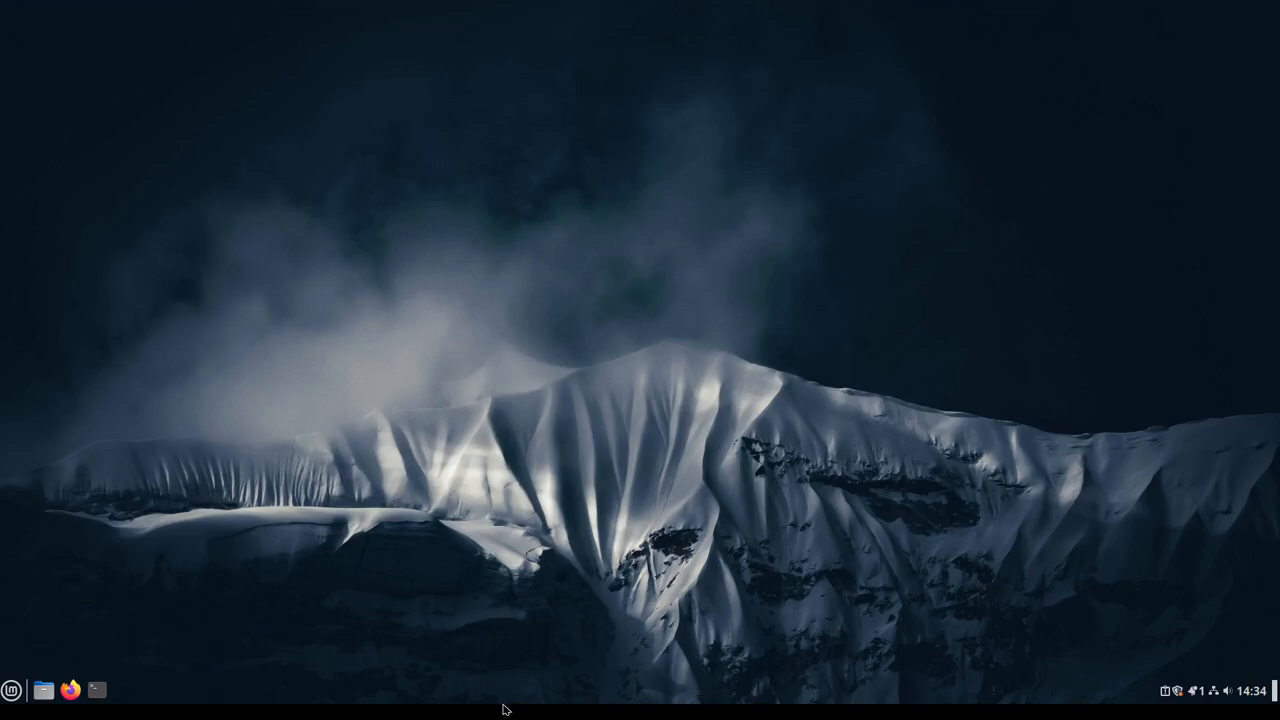
right_click(362, 700)
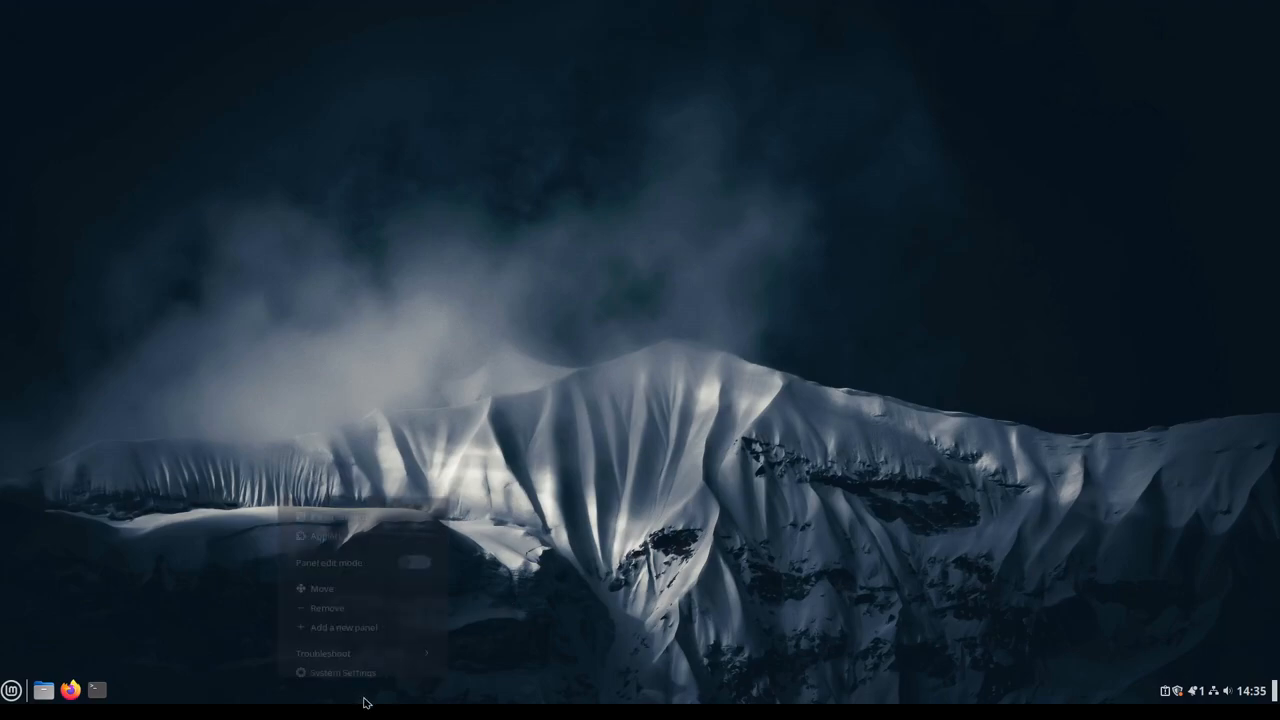
click(750, 466)
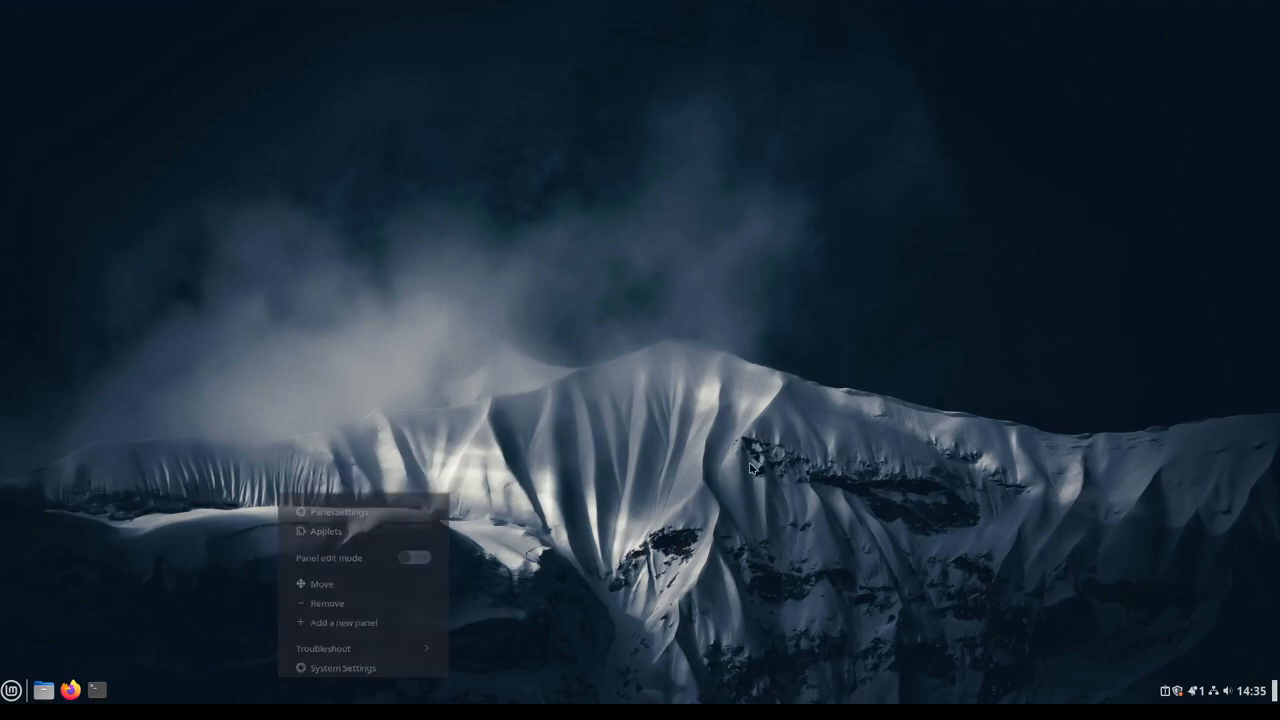
right_click(750, 466)
click(651, 487)
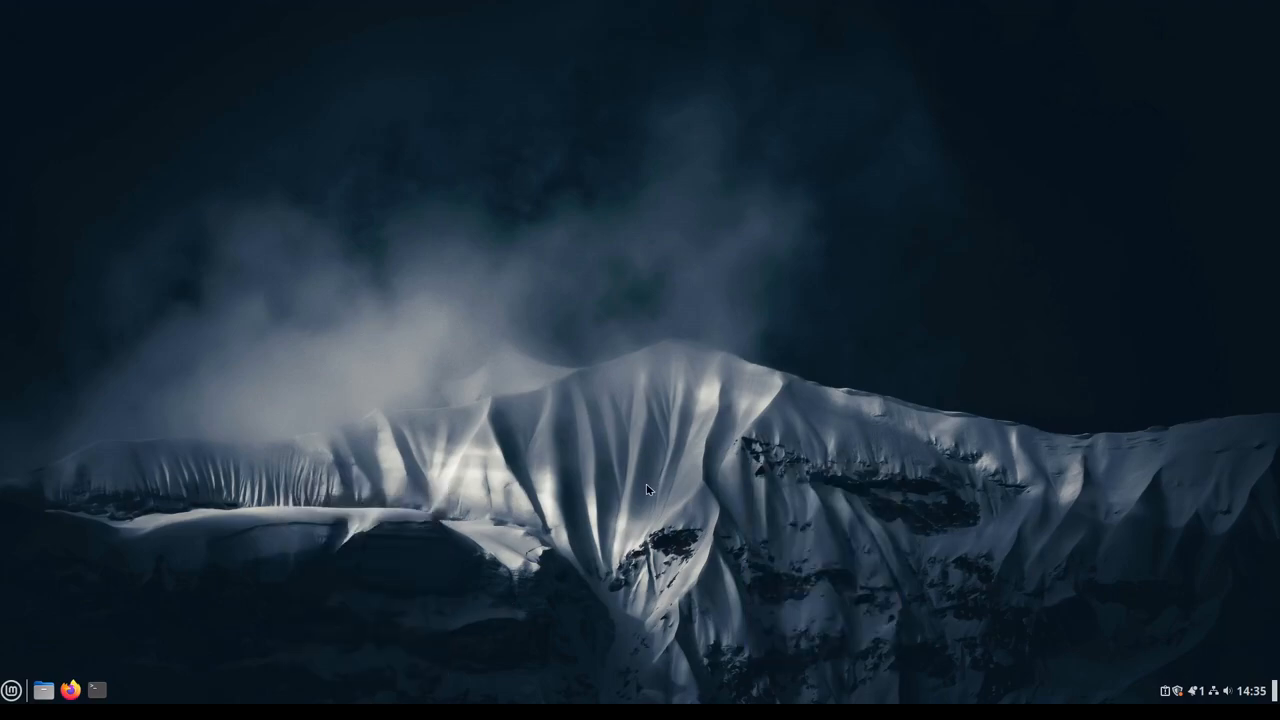
right_click(580, 697)
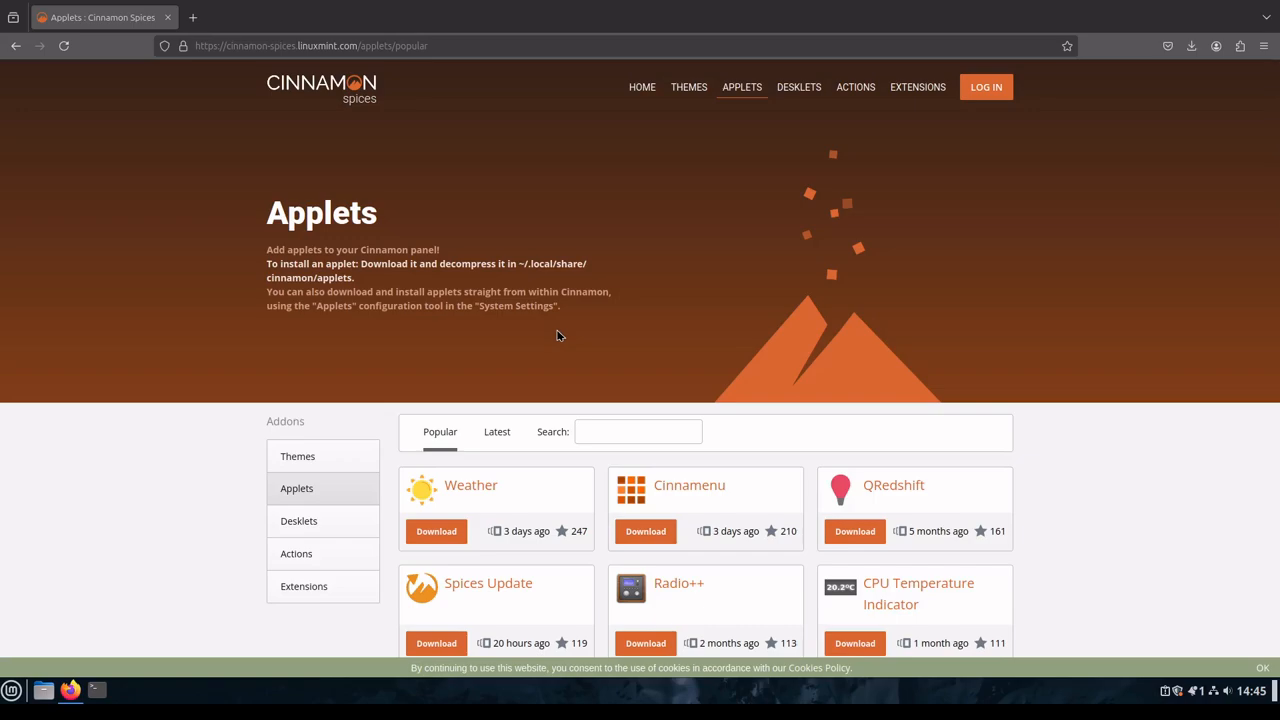
Step: Open the Applets manager, move its window off the middle of the web page, and show the downloadable applets
click(12, 690)
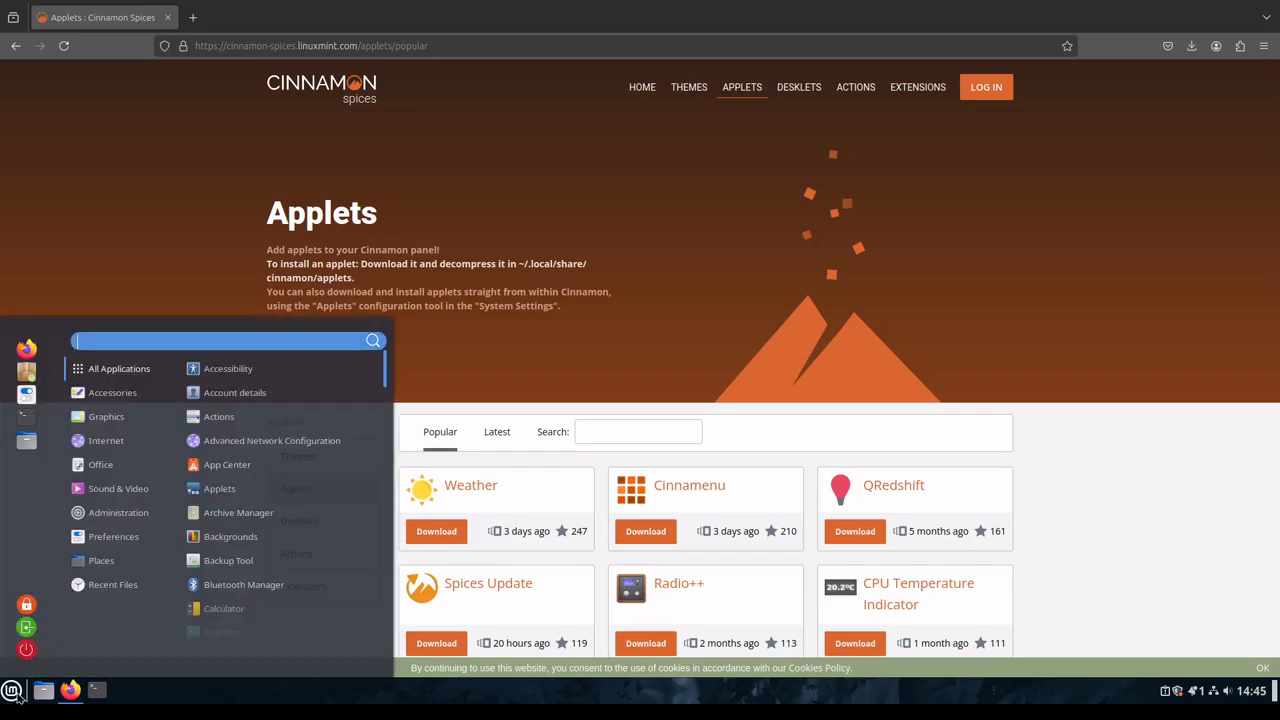
text(apple)
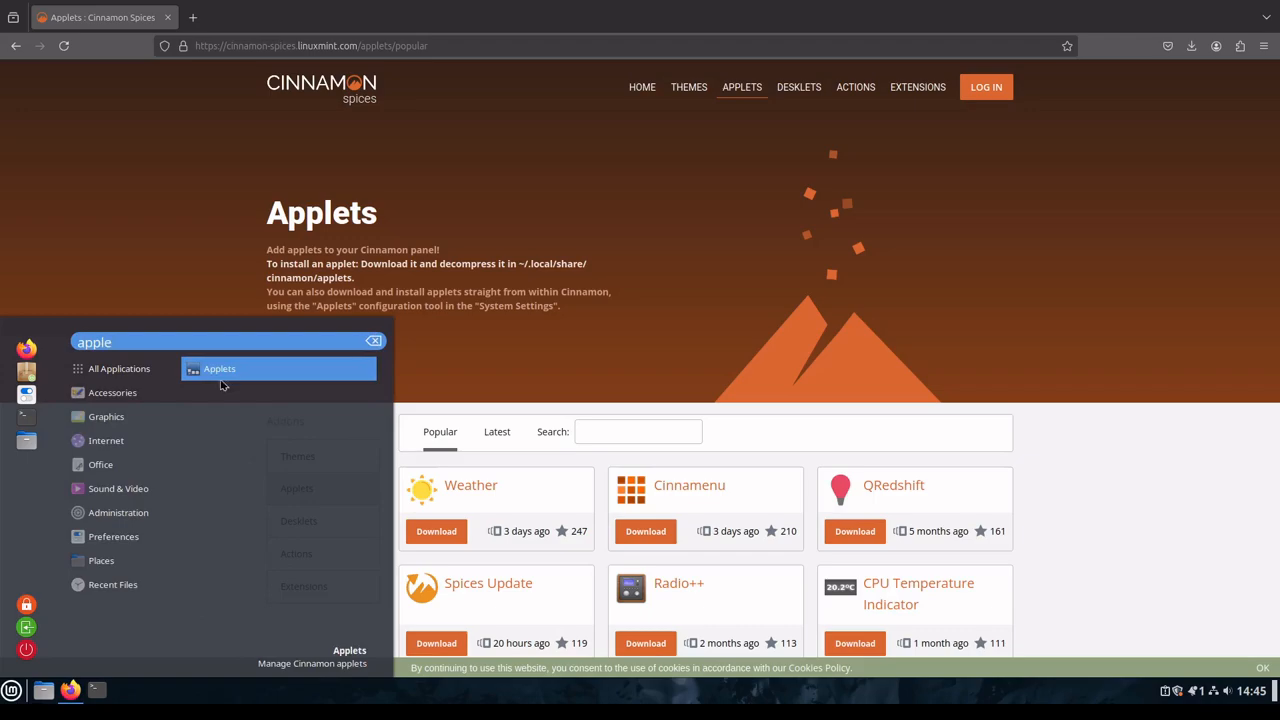
click(220, 377)
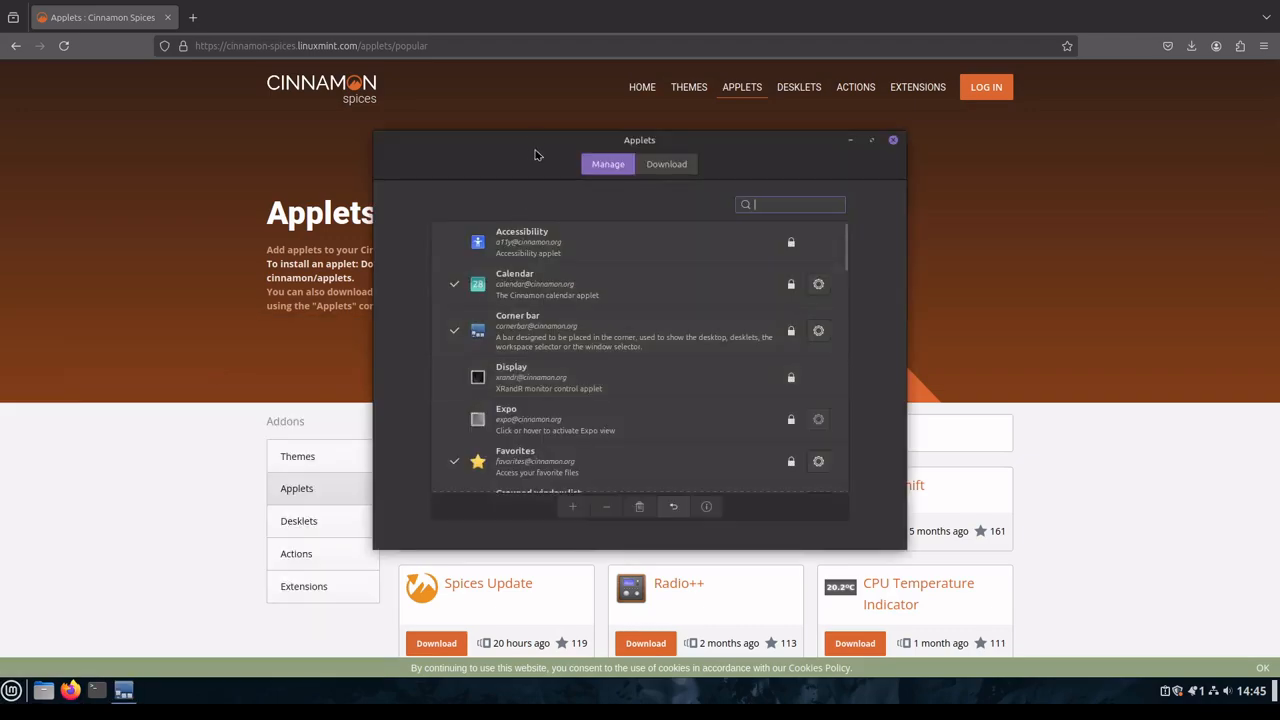
drag(635, 133, 808, 113)
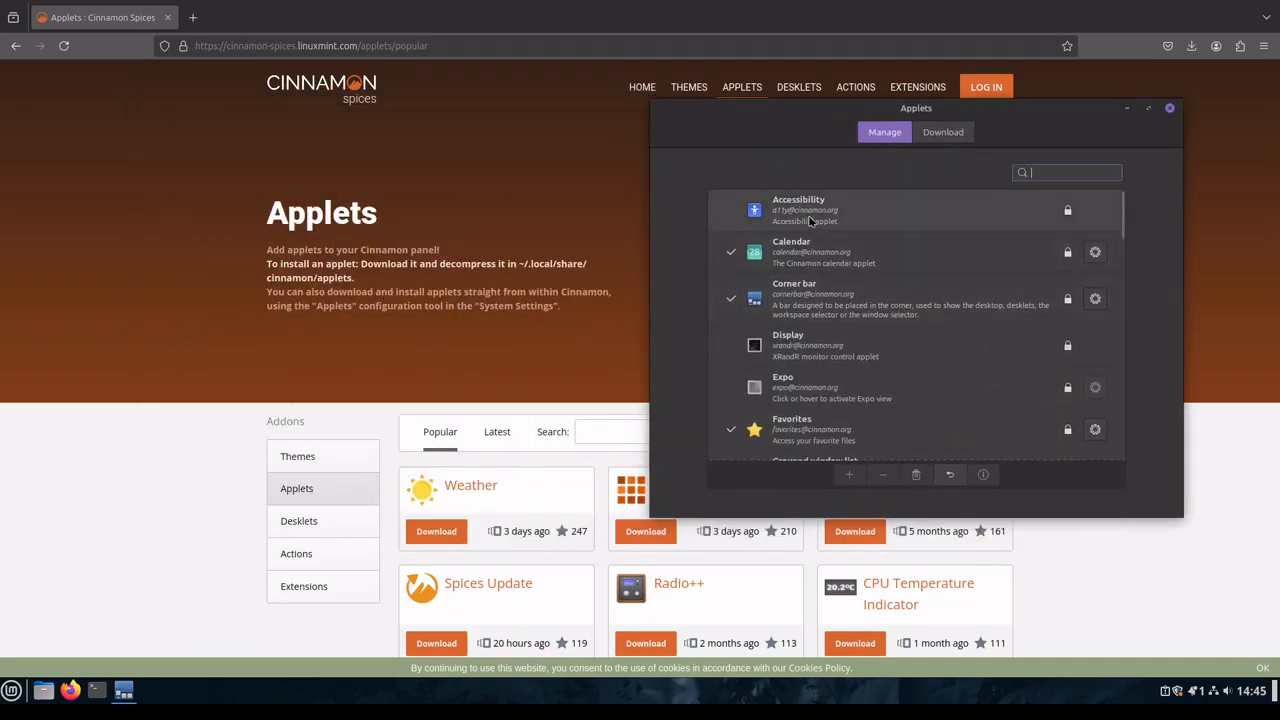
click(935, 142)
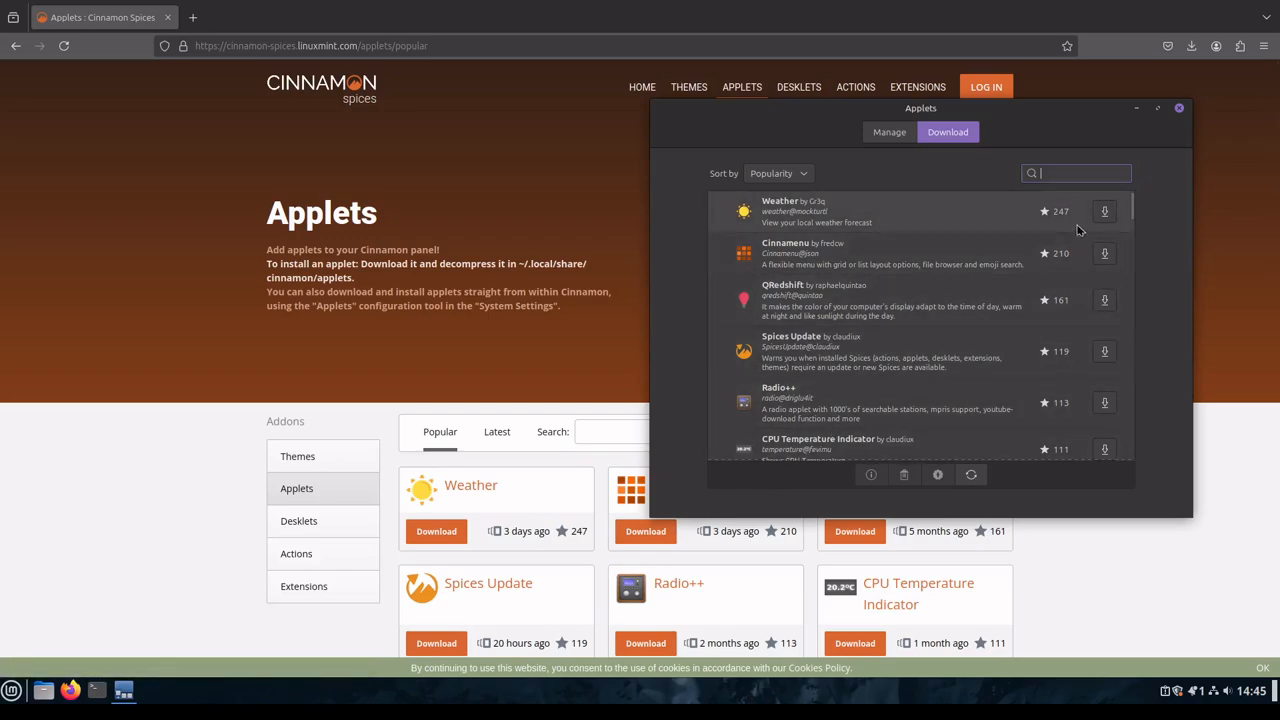
Step: Download the Weather applet and add it to the panel from the installed applets
click(1105, 212)
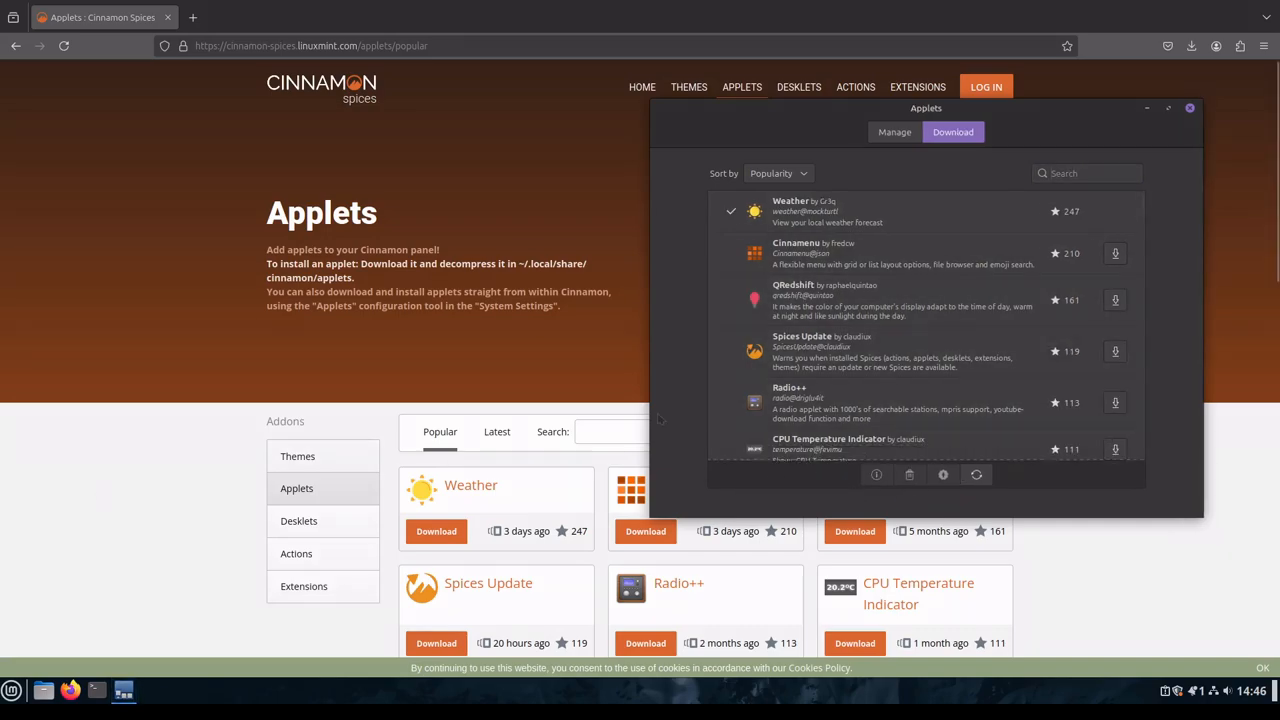
click(1086, 174)
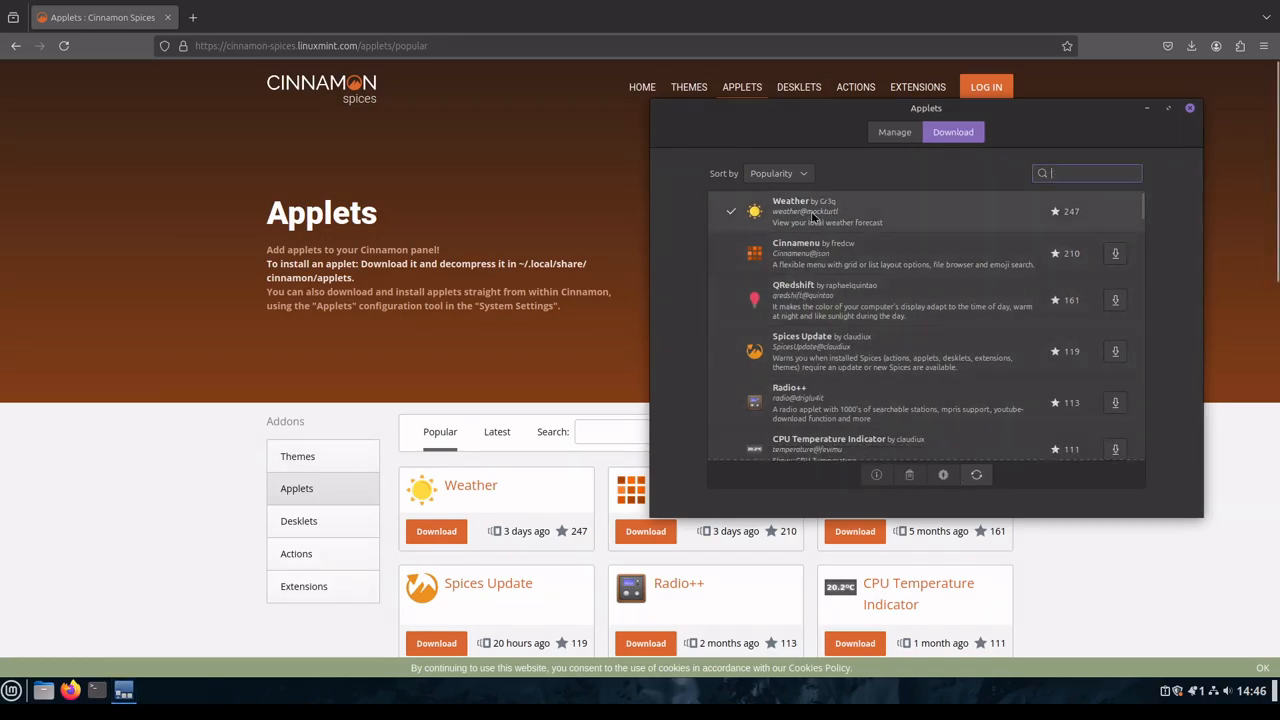
click(897, 139)
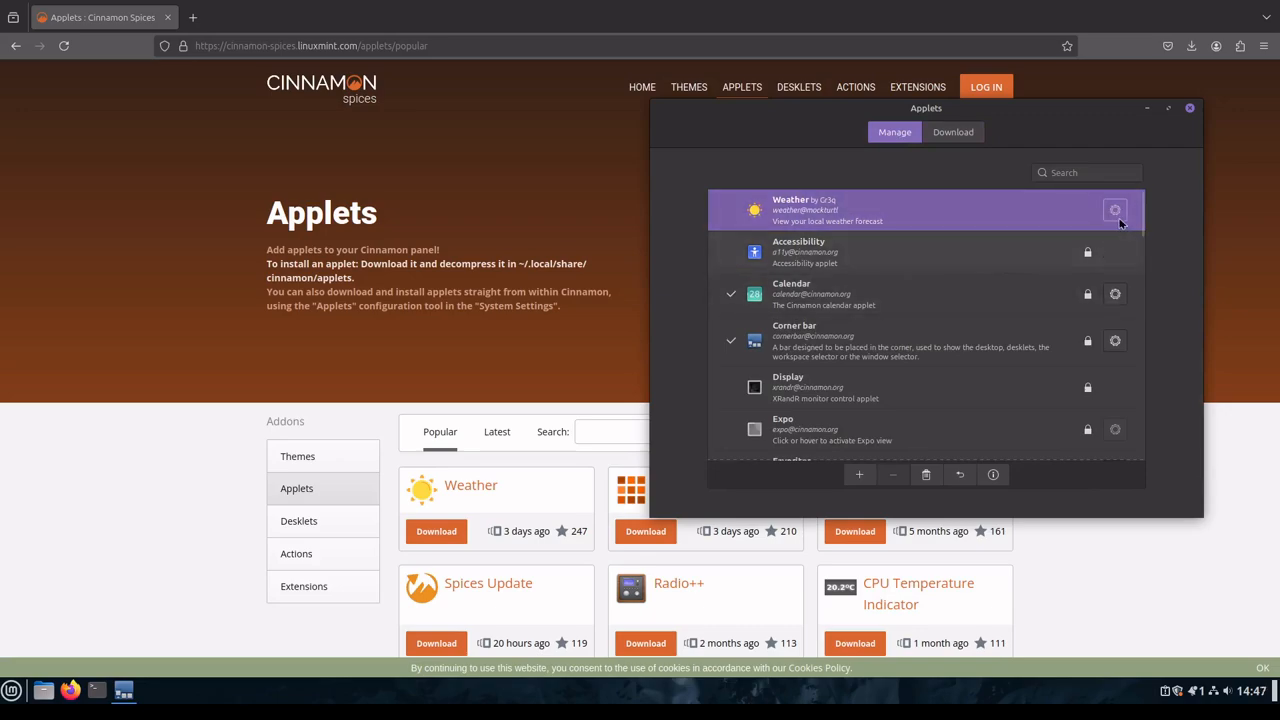
key(Down)
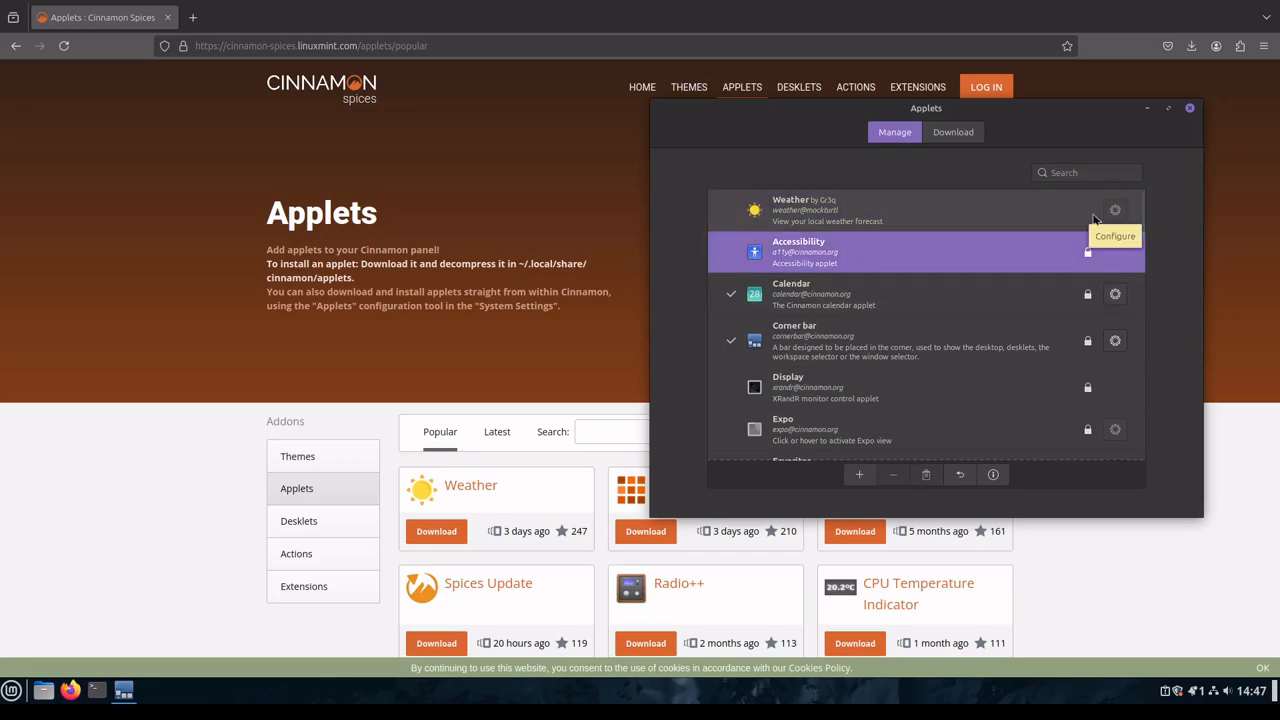
click(950, 212)
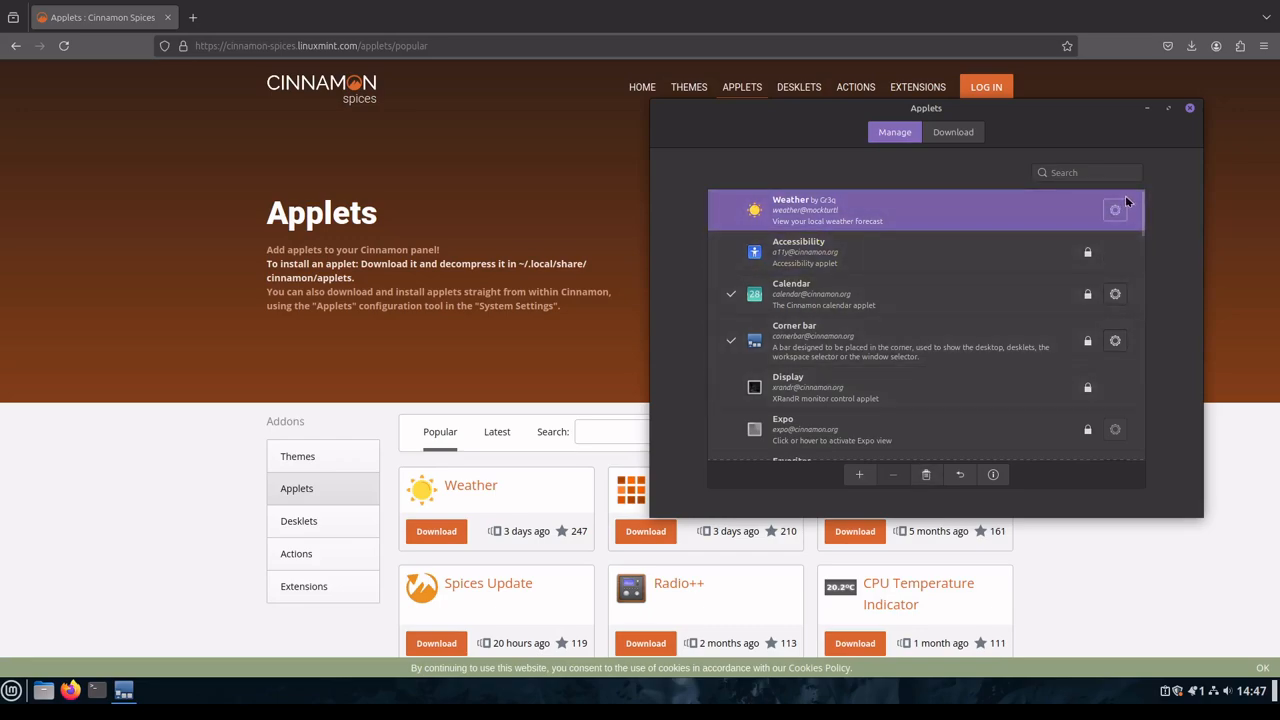
click(860, 475)
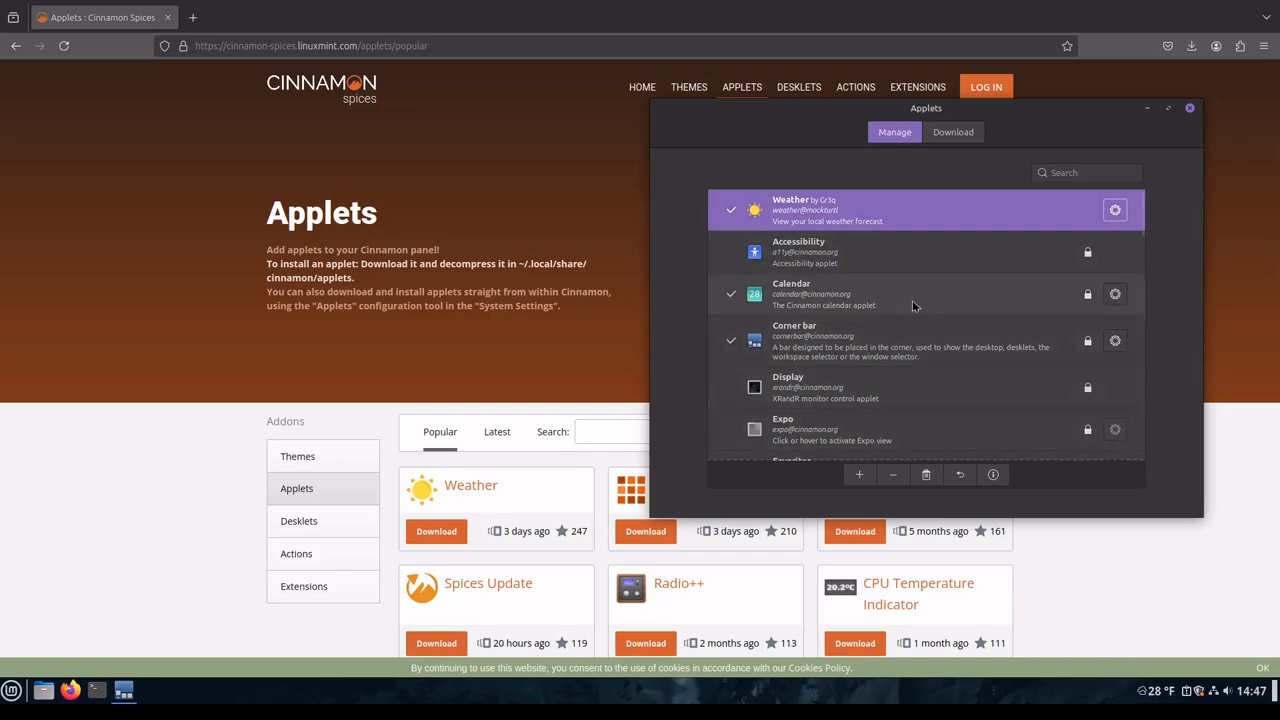
Step: Download the CPU Temperature Indicator applet and remove the Weather applet from the panel
click(953, 132)
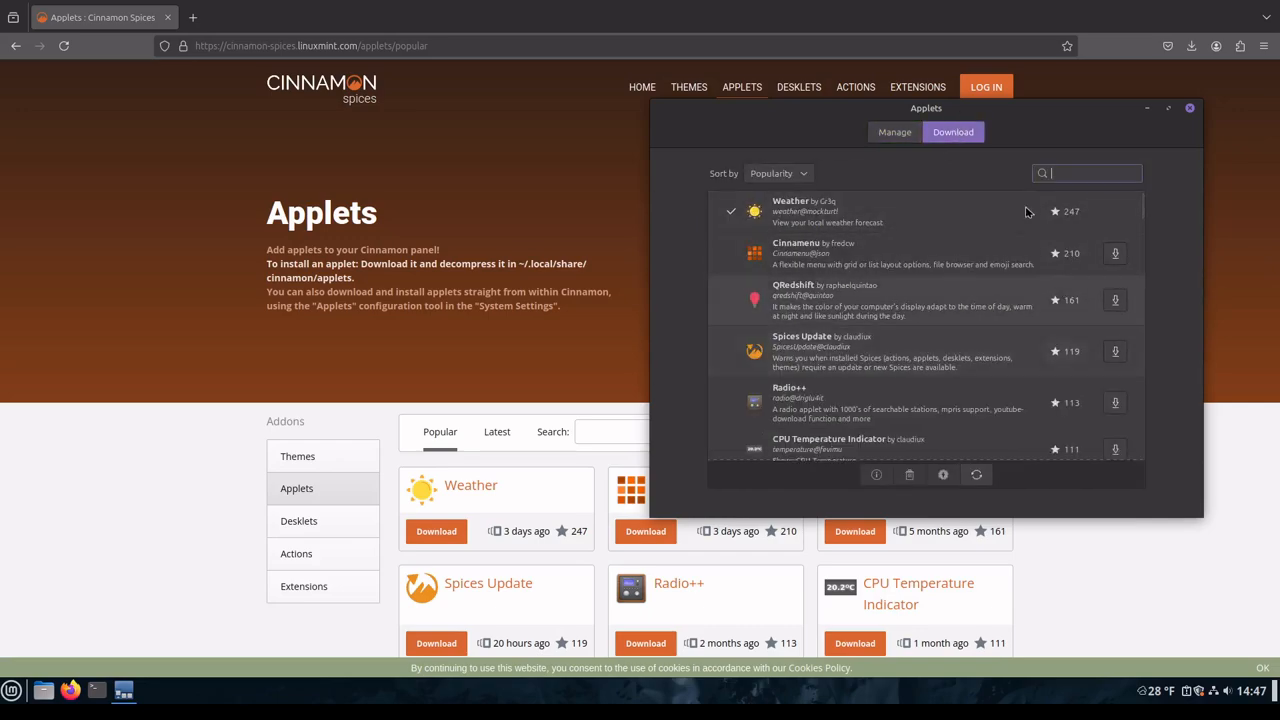
click(1118, 449)
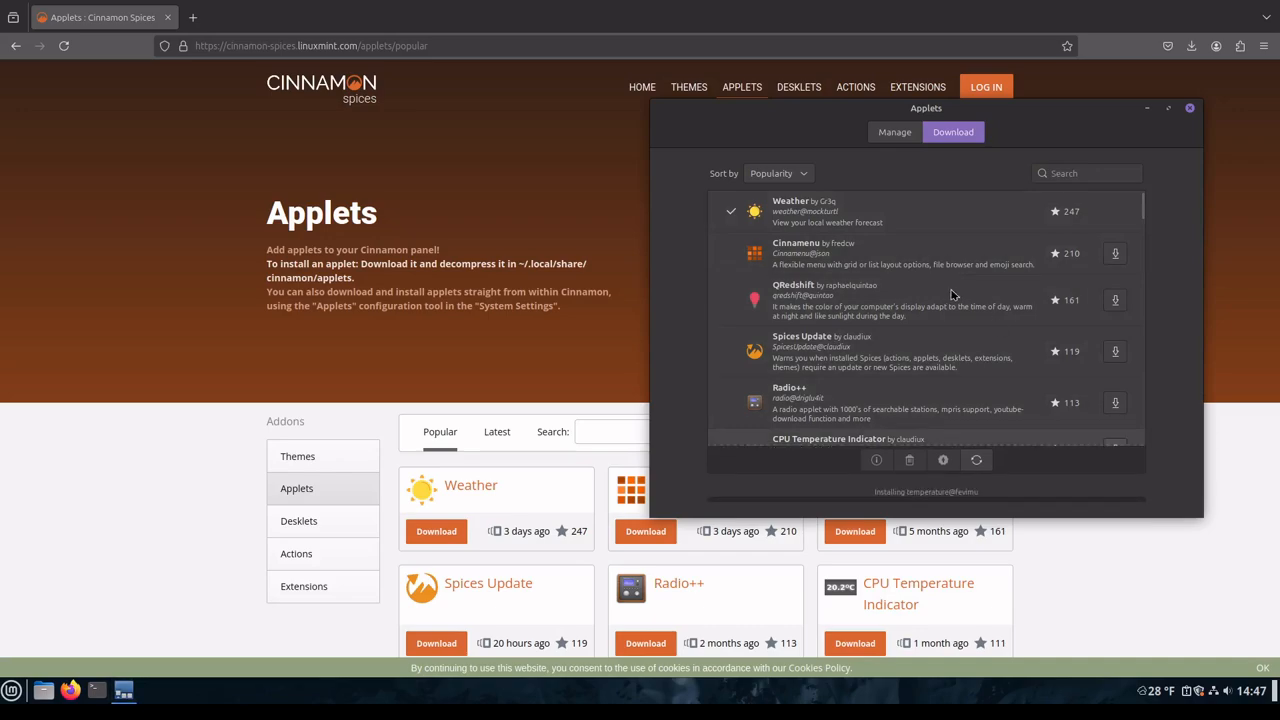
click(893, 136)
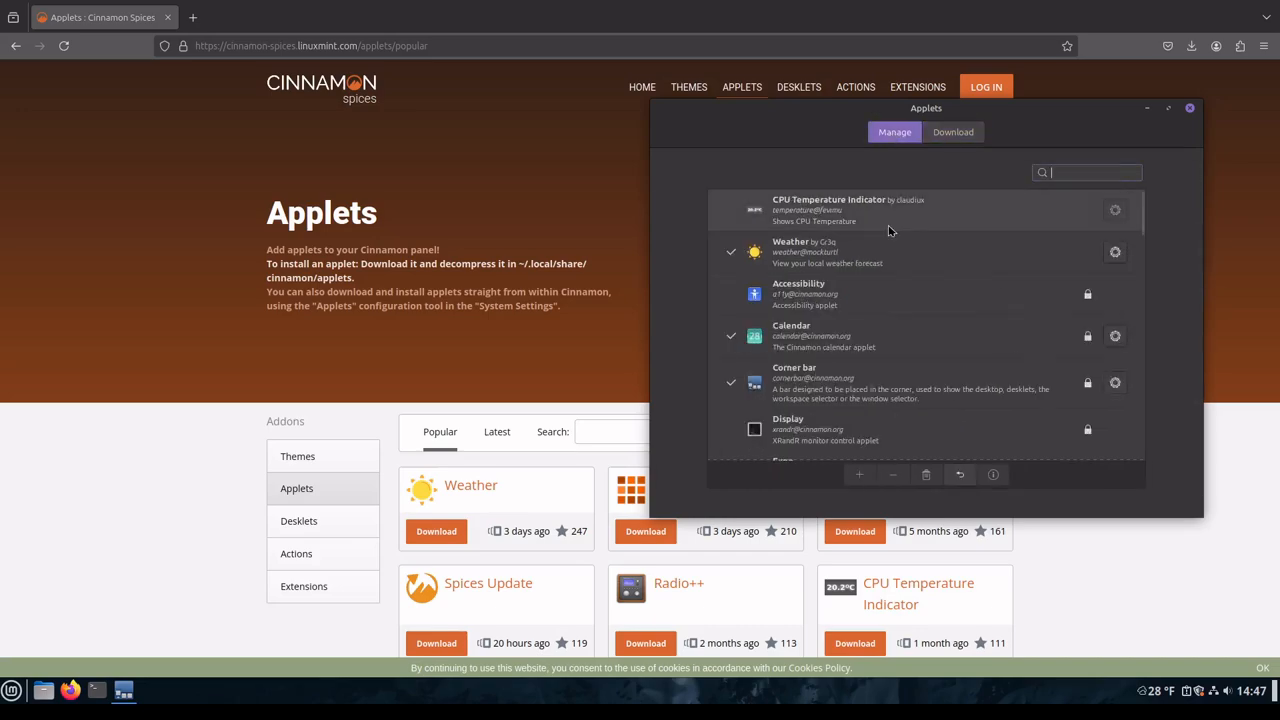
click(1010, 264)
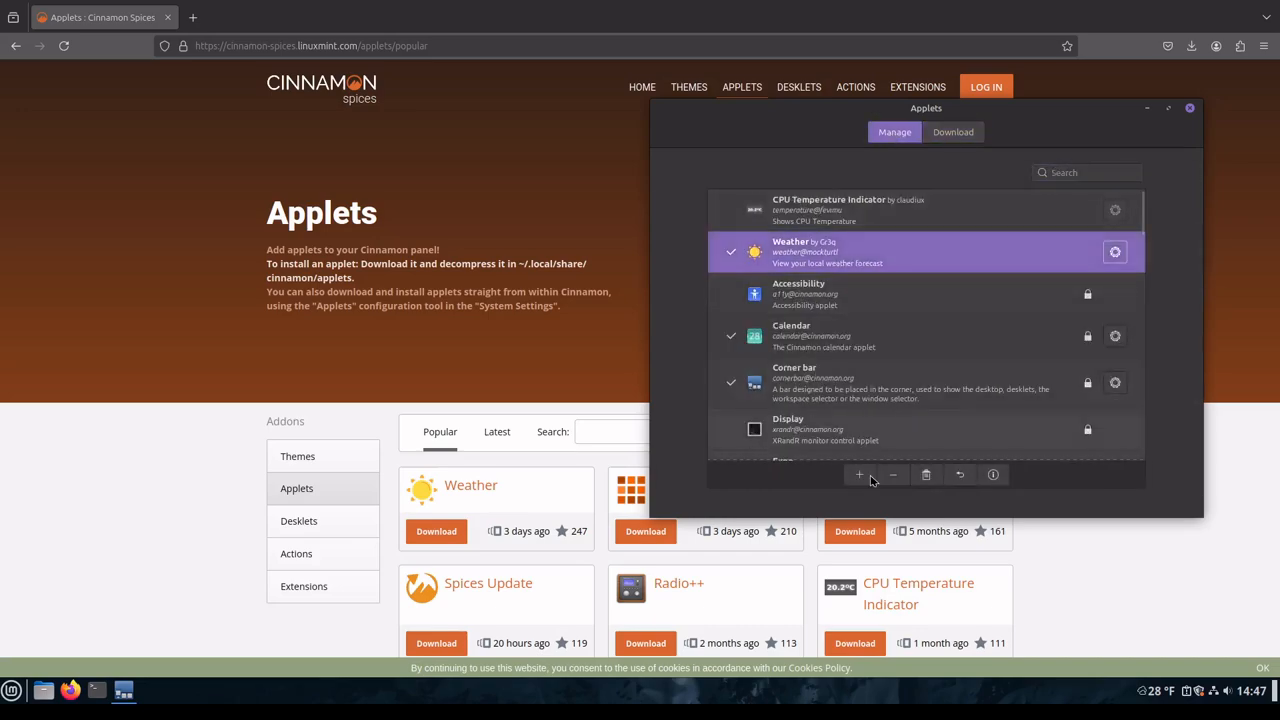
Step: Add the CPU Temperature Indicator applet to the panel and set it to show the temperature in Fahrenheit
click(862, 219)
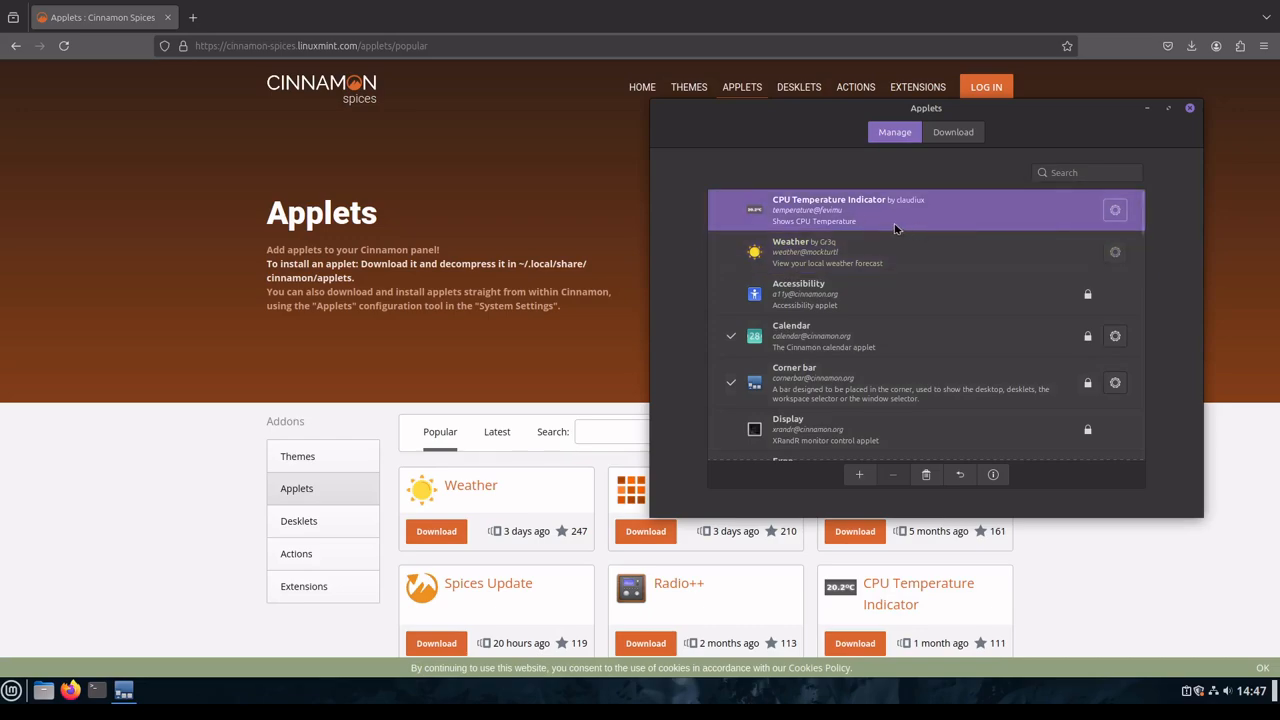
click(859, 477)
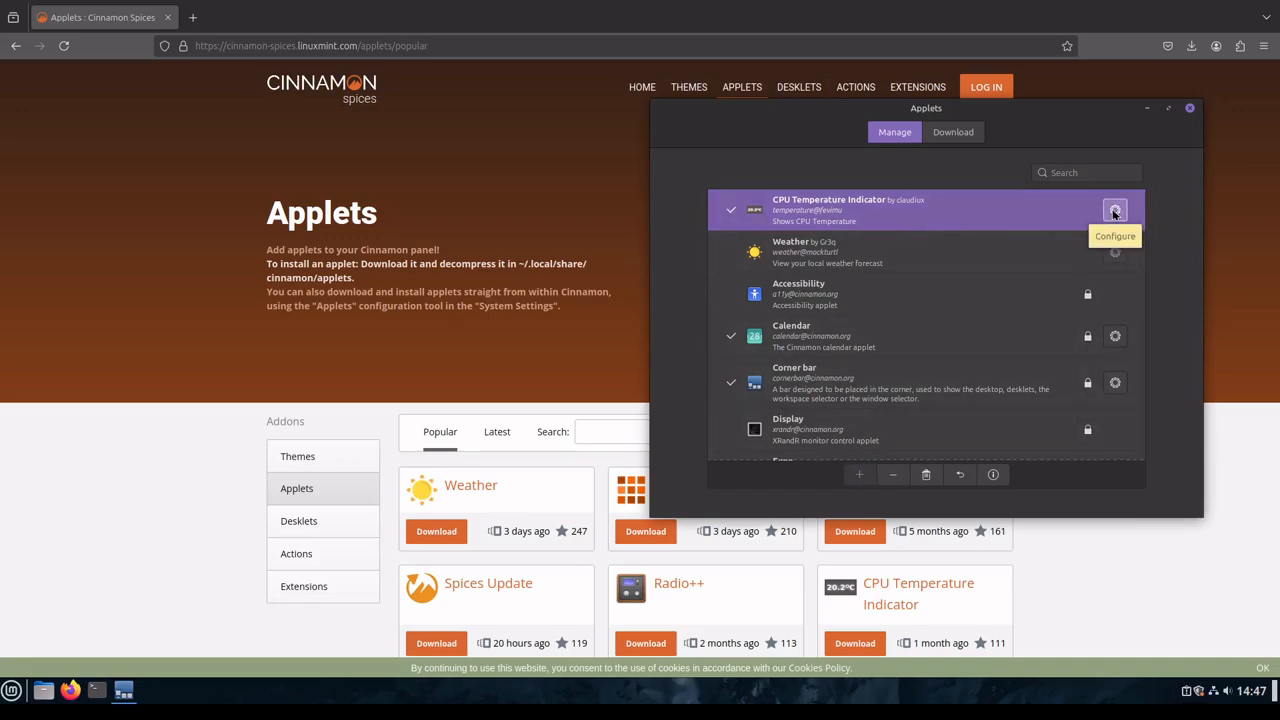
click(1115, 211)
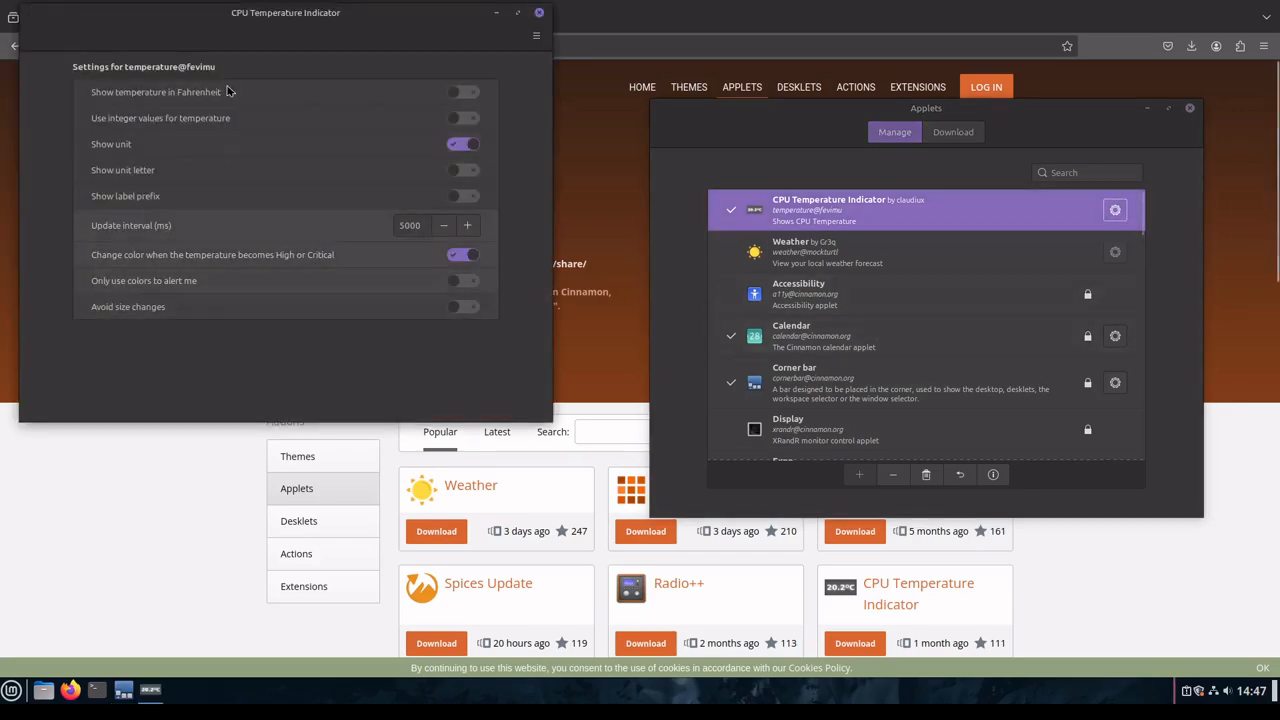
click(467, 95)
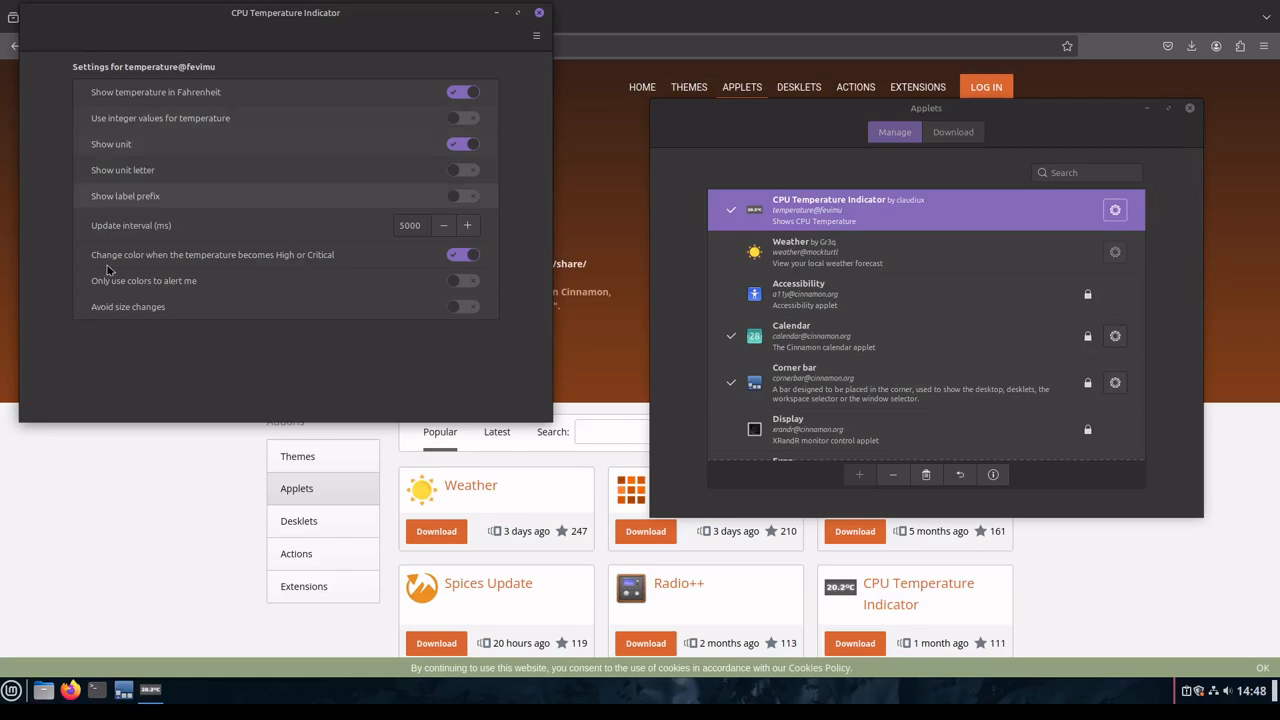
click(538, 16)
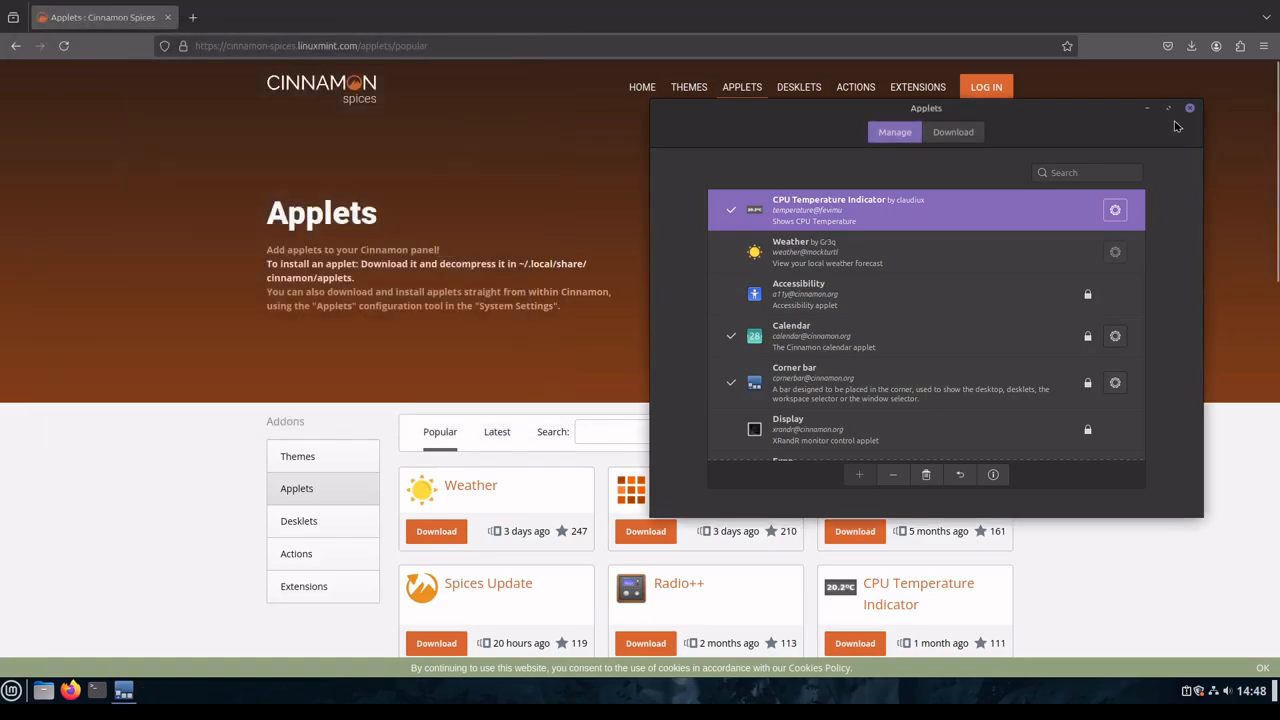
Step: Clear the browser window off the desktop and remove the CPU Temperature Indicator applet from the panel
click(1147, 108)
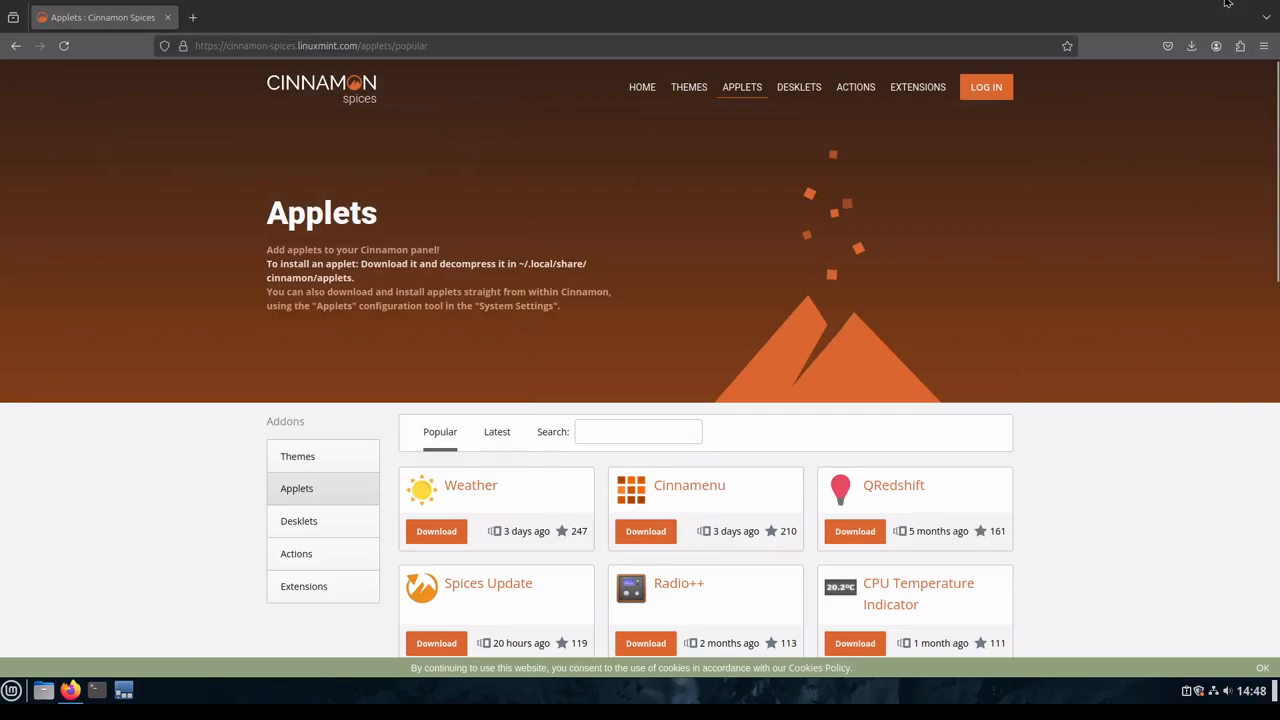
click(1229, 2)
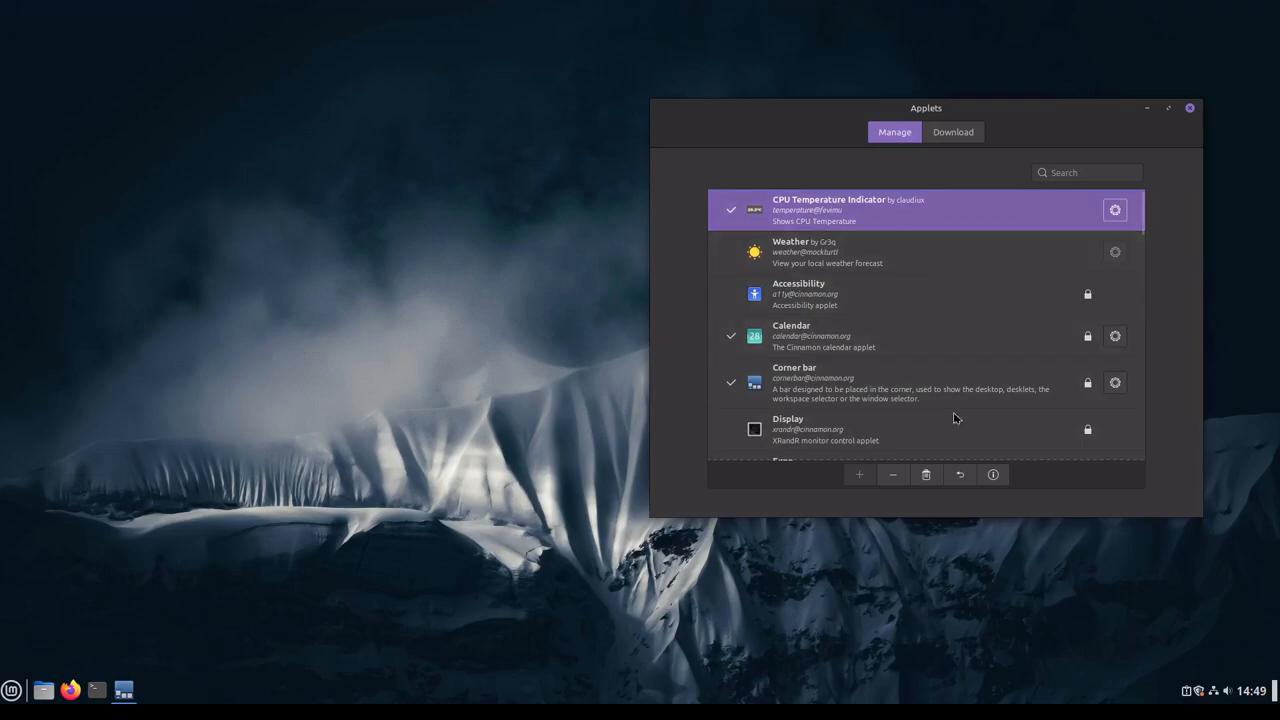
click(893, 474)
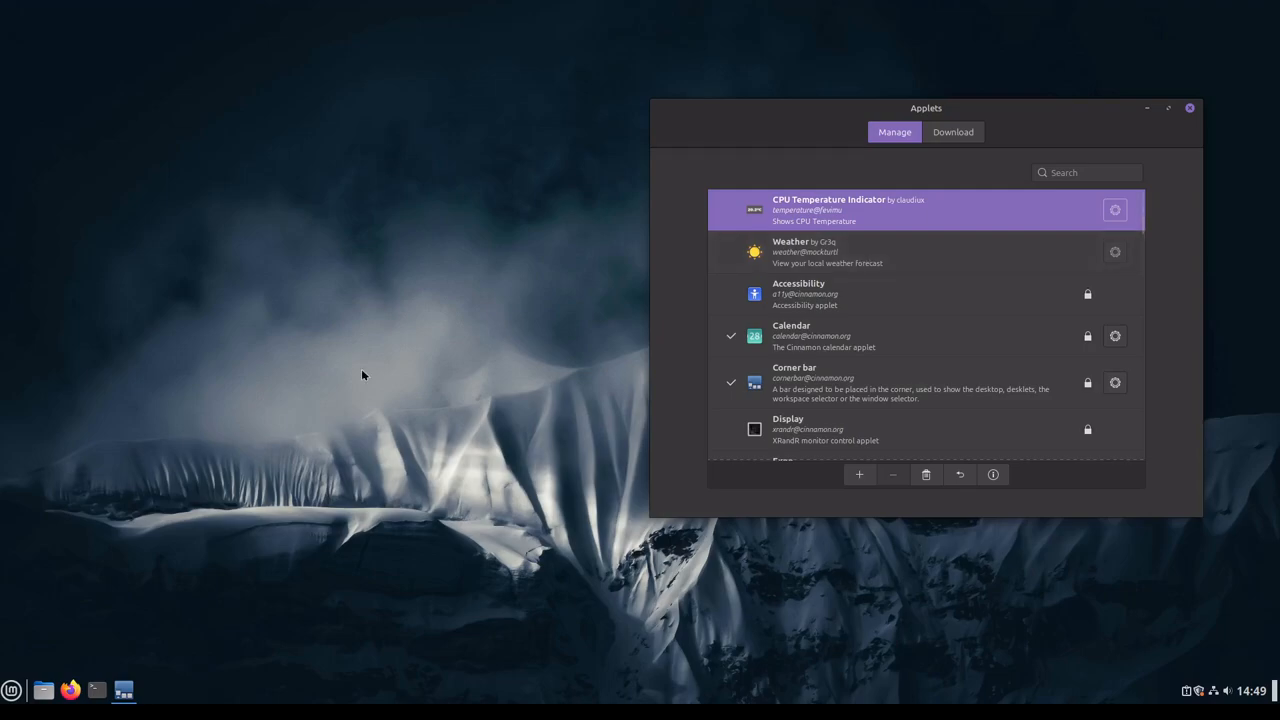
Step: Look through the whole list of installed applets, down to the XApp Status Applet
scroll(903, 354, down, 3)
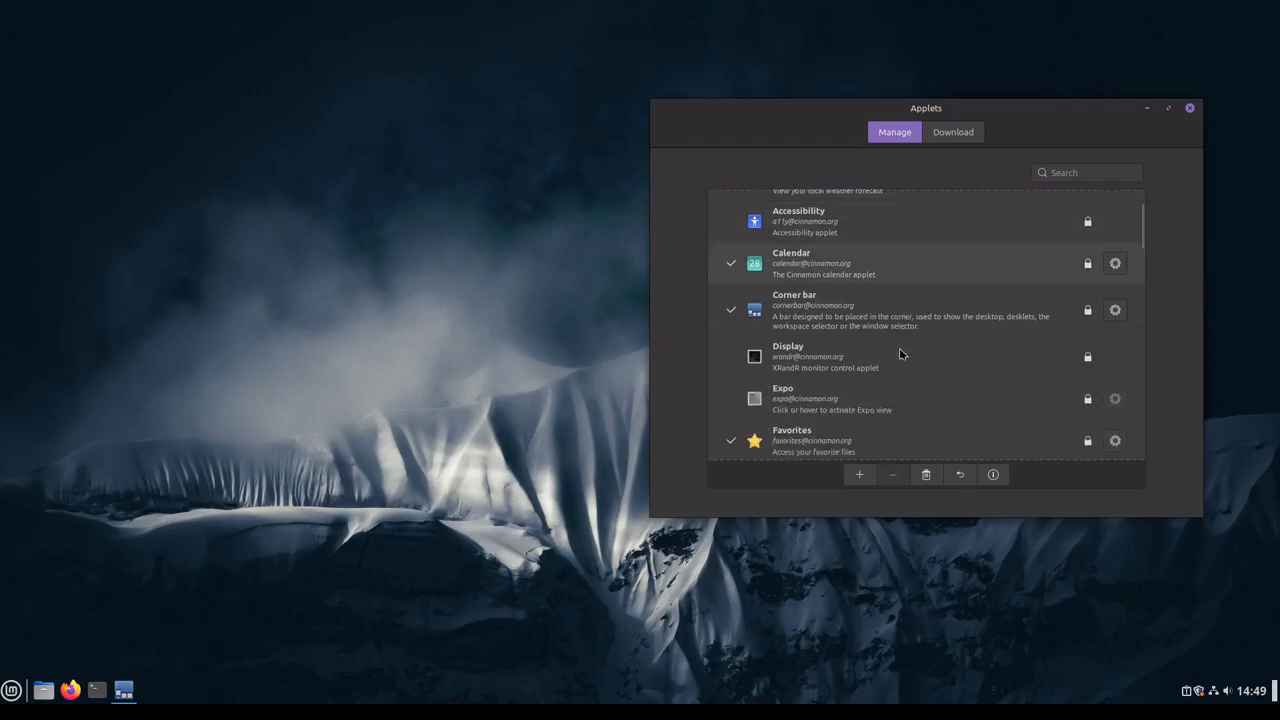
scroll(1030, 421, down, 3)
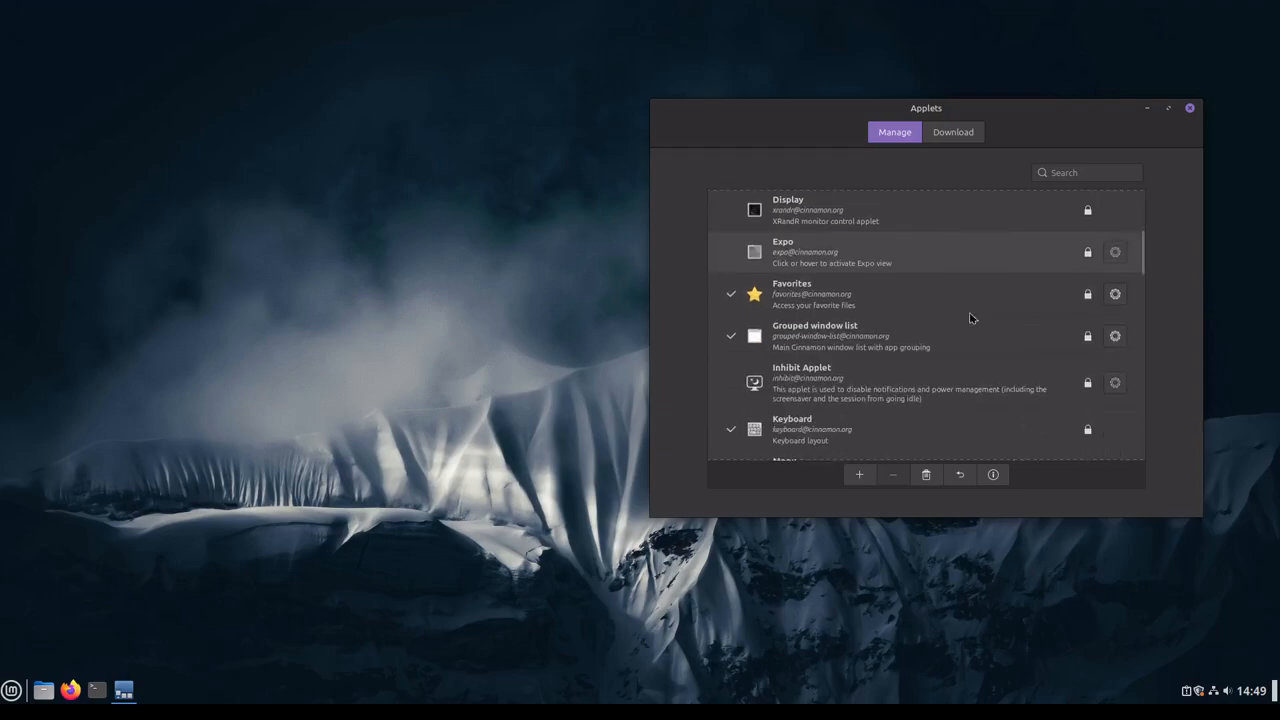
scroll(963, 317, down, 2)
scroll(988, 364, down, 6)
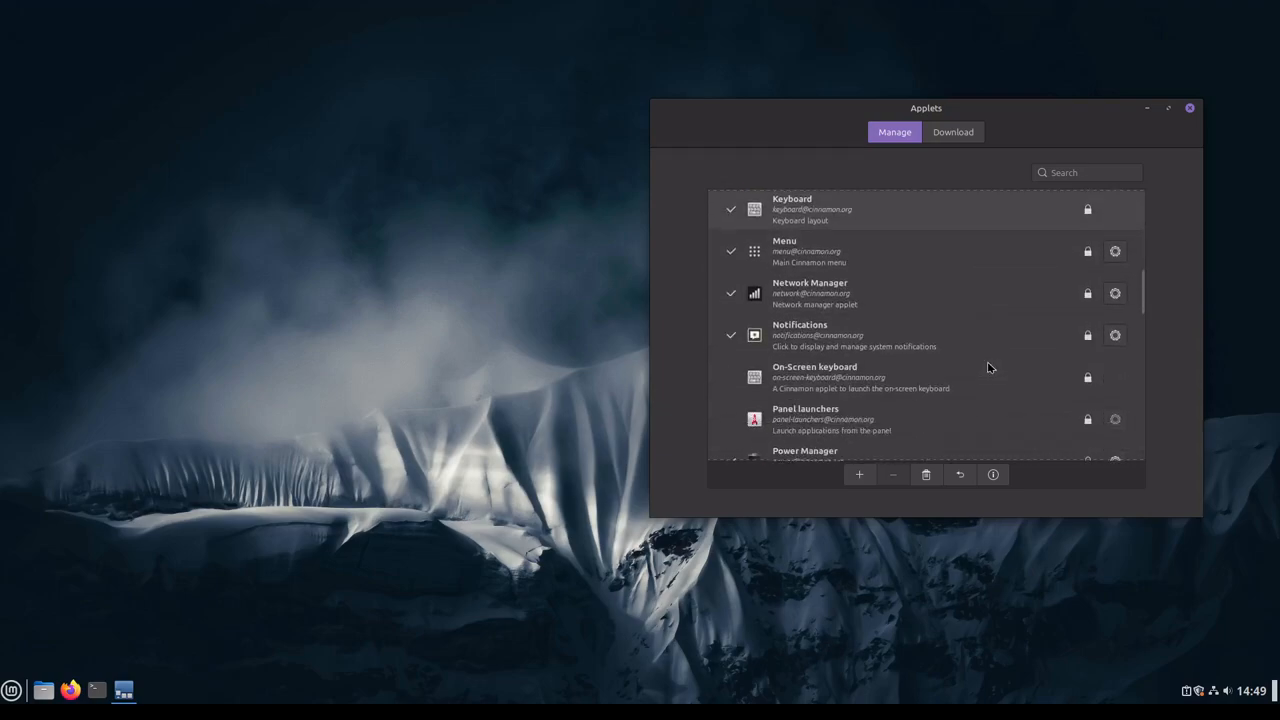
scroll(988, 367, down, 2)
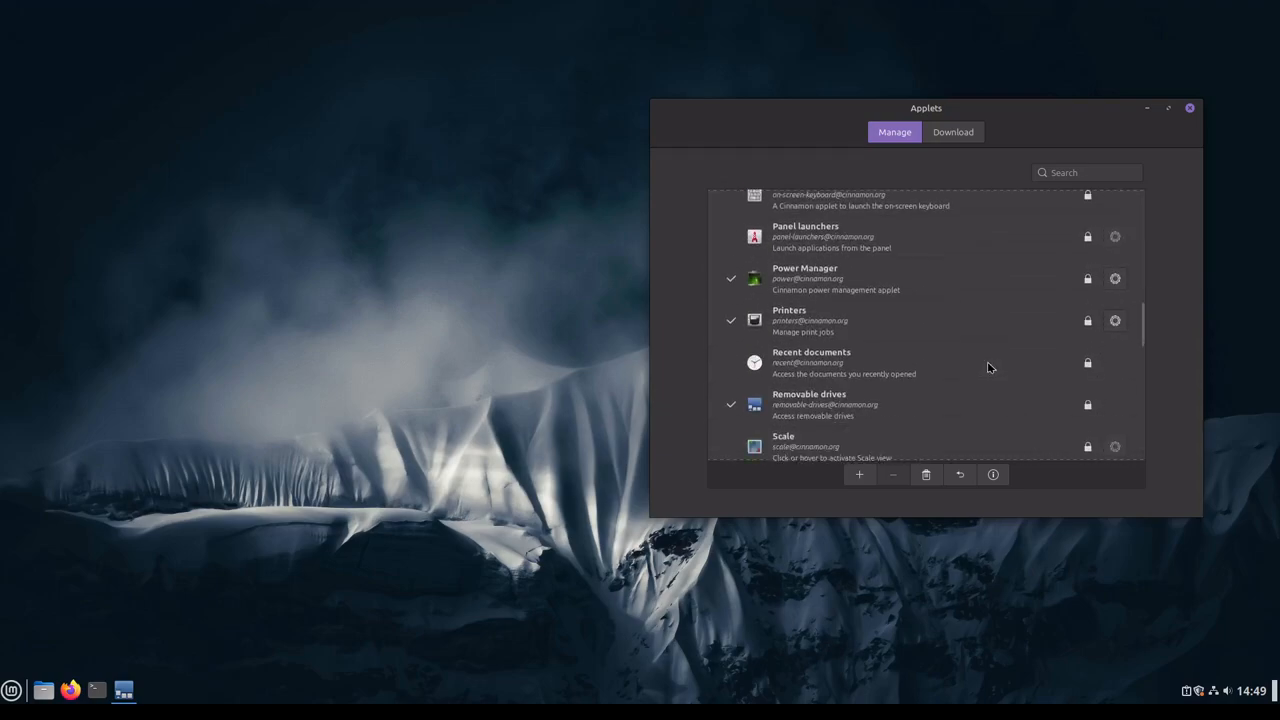
scroll(988, 365, down, 2)
scroll(920, 314, down, 5)
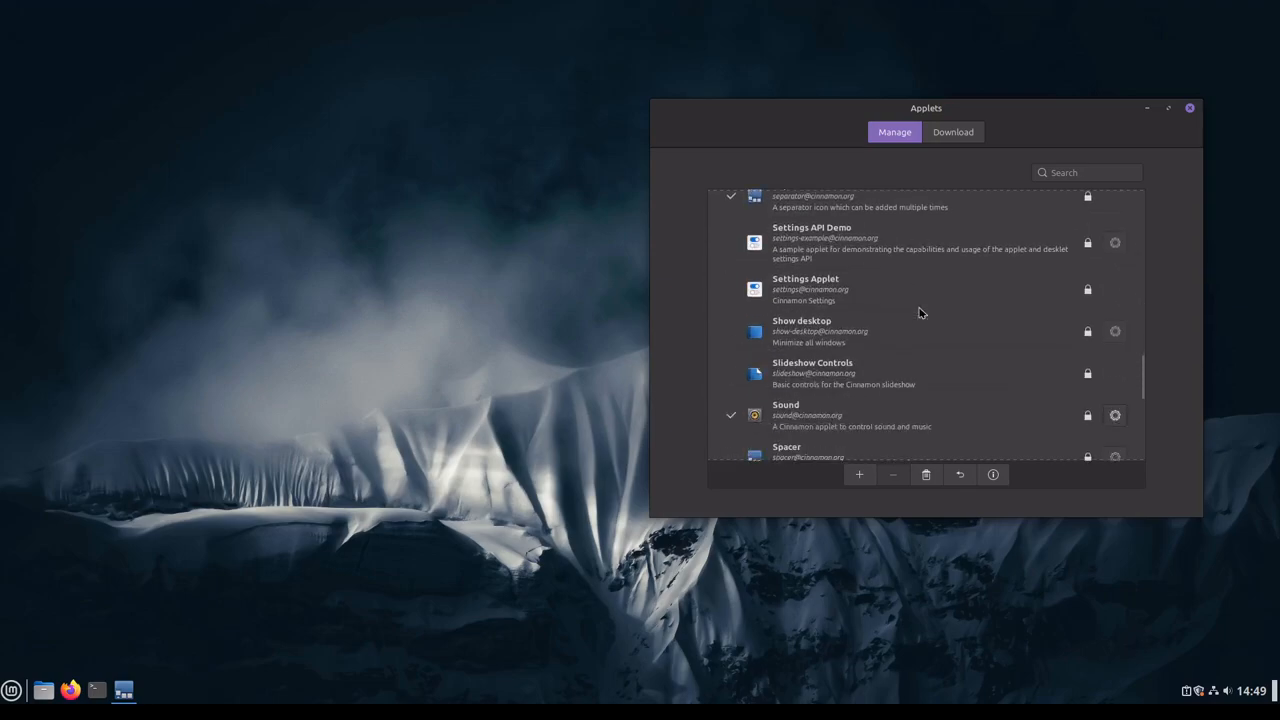
scroll(920, 314, down, 6)
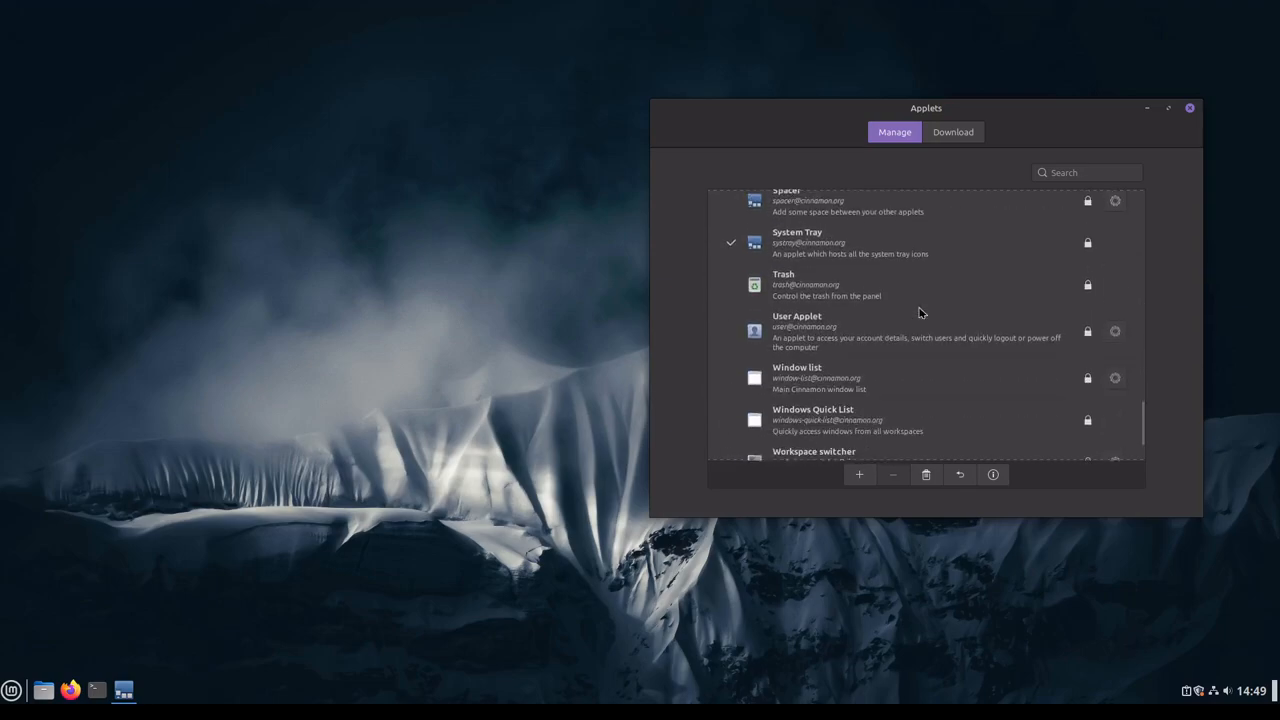
scroll(920, 314, down, 2)
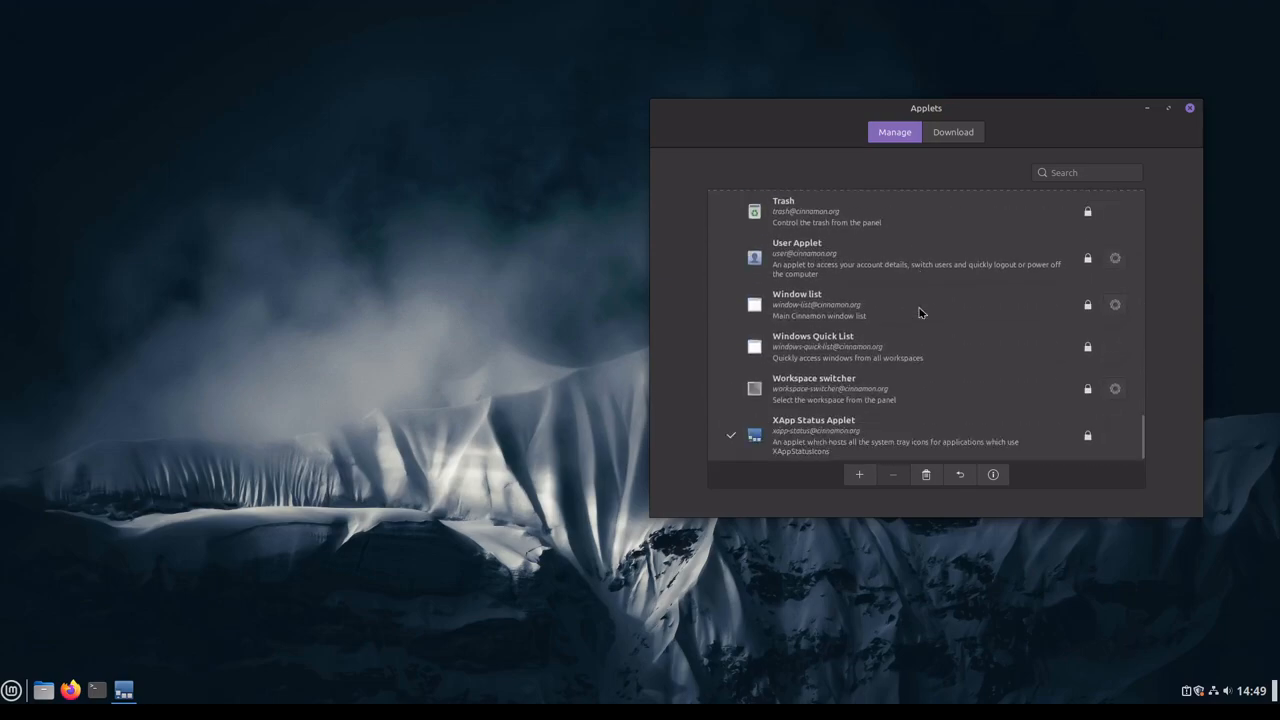
Step: Find the Timer with notifications applet among the downloadable applets and download it
click(952, 134)
scroll(943, 339, down, 10)
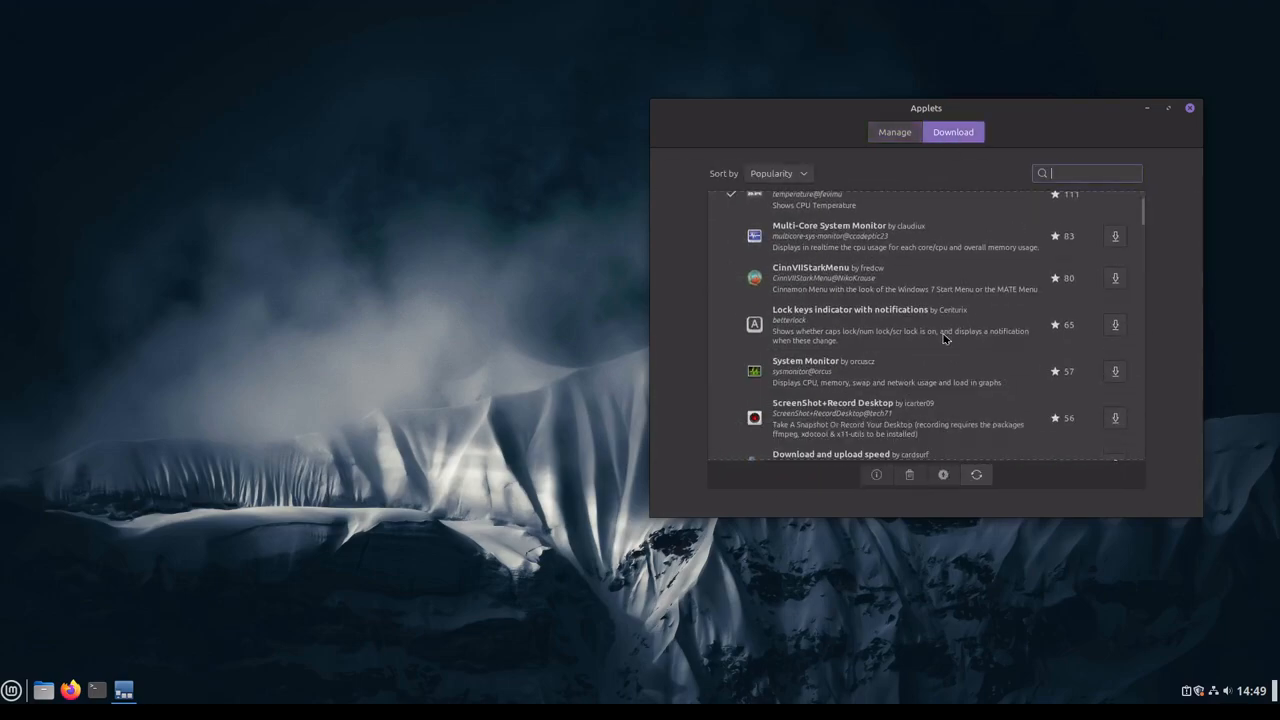
scroll(943, 339, down, 7)
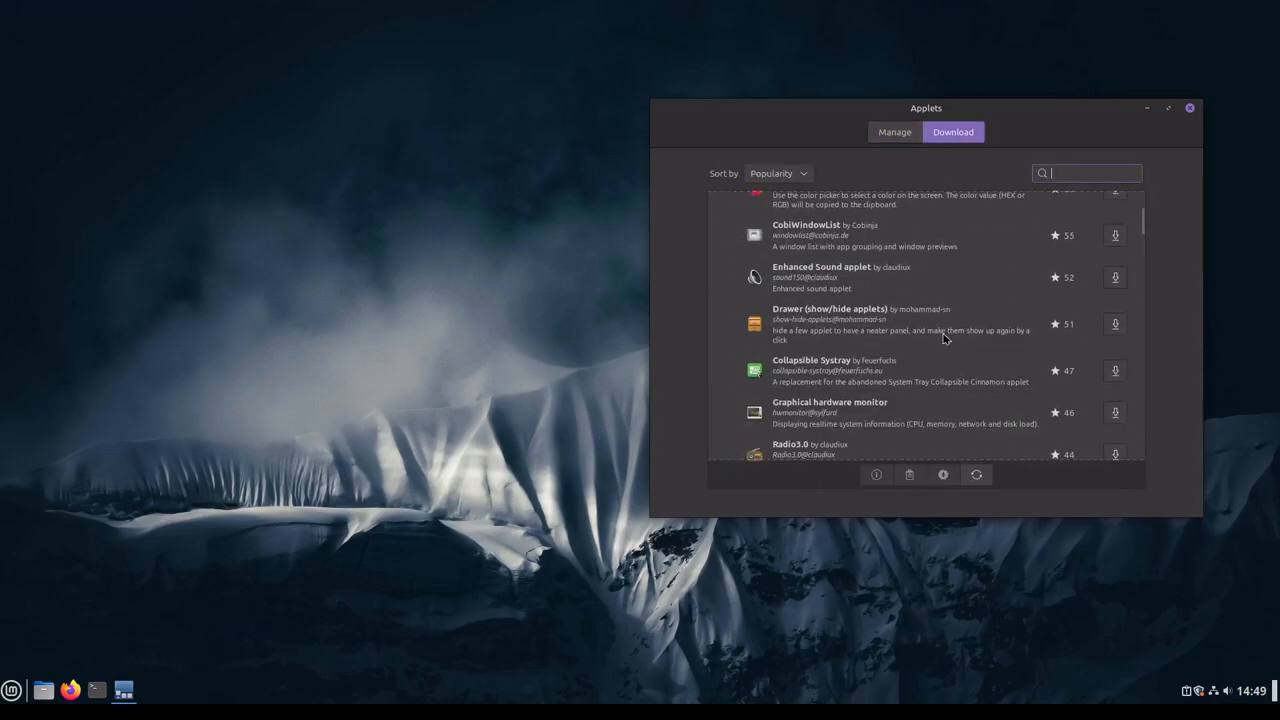
scroll(943, 338, down, 1)
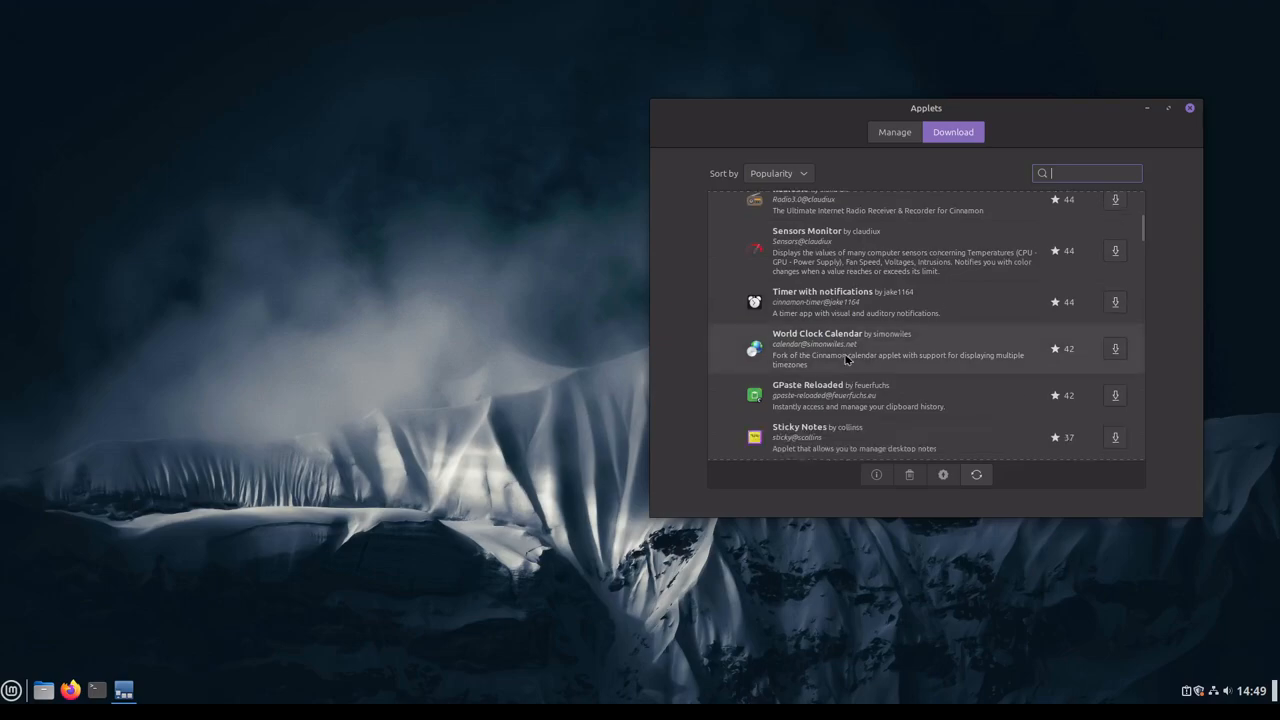
click(811, 302)
click(1115, 302)
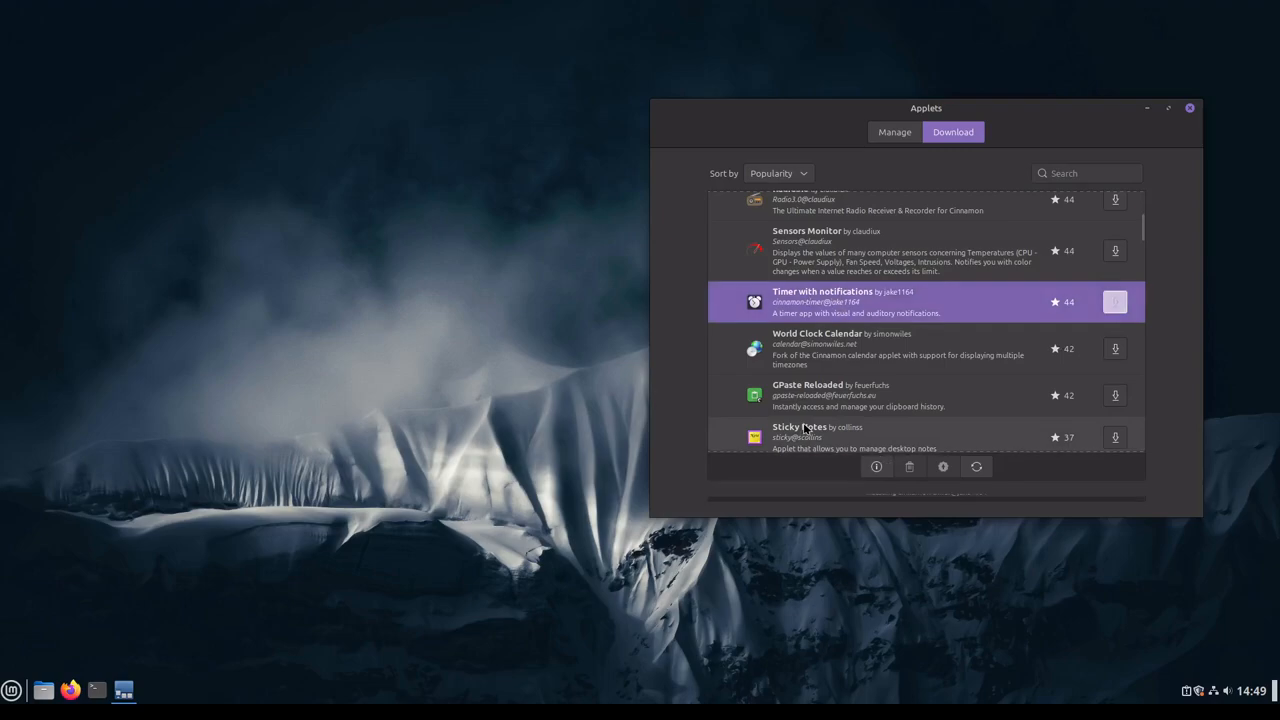
click(1068, 309)
Step: Add the Timer with notifications applet to the panel and close the Applets window
click(895, 132)
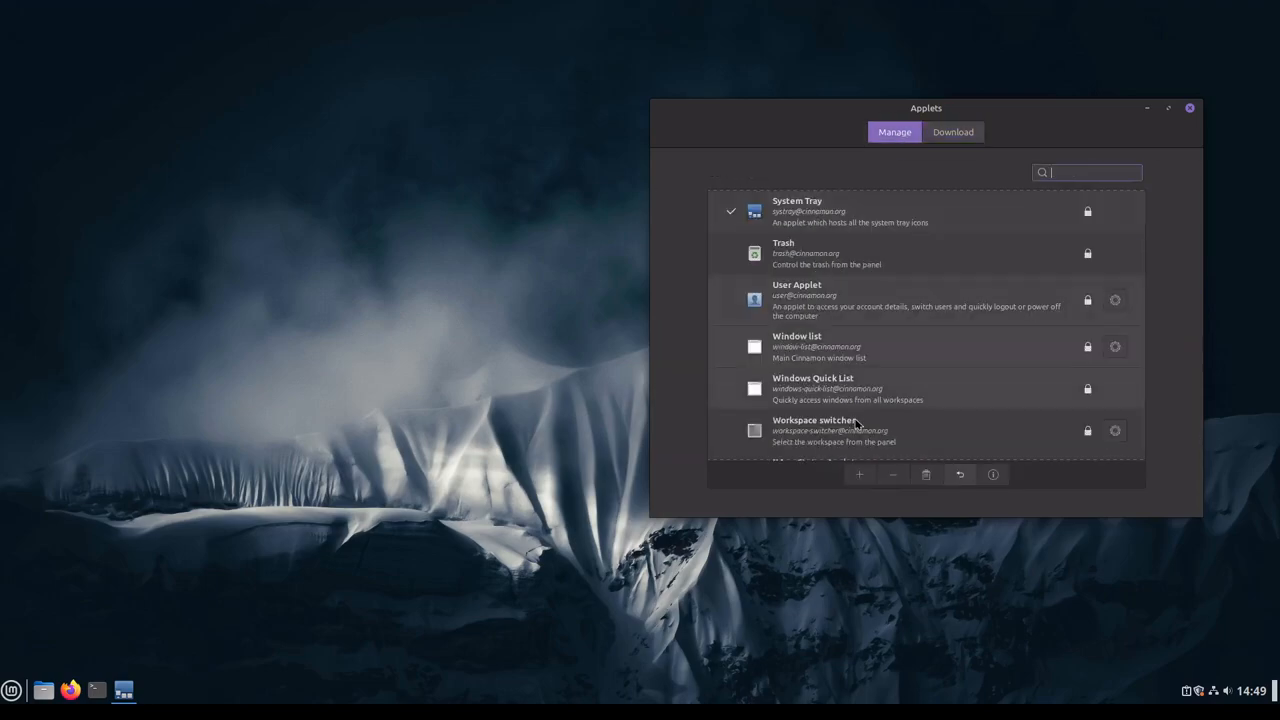
scroll(798, 295, up, 10)
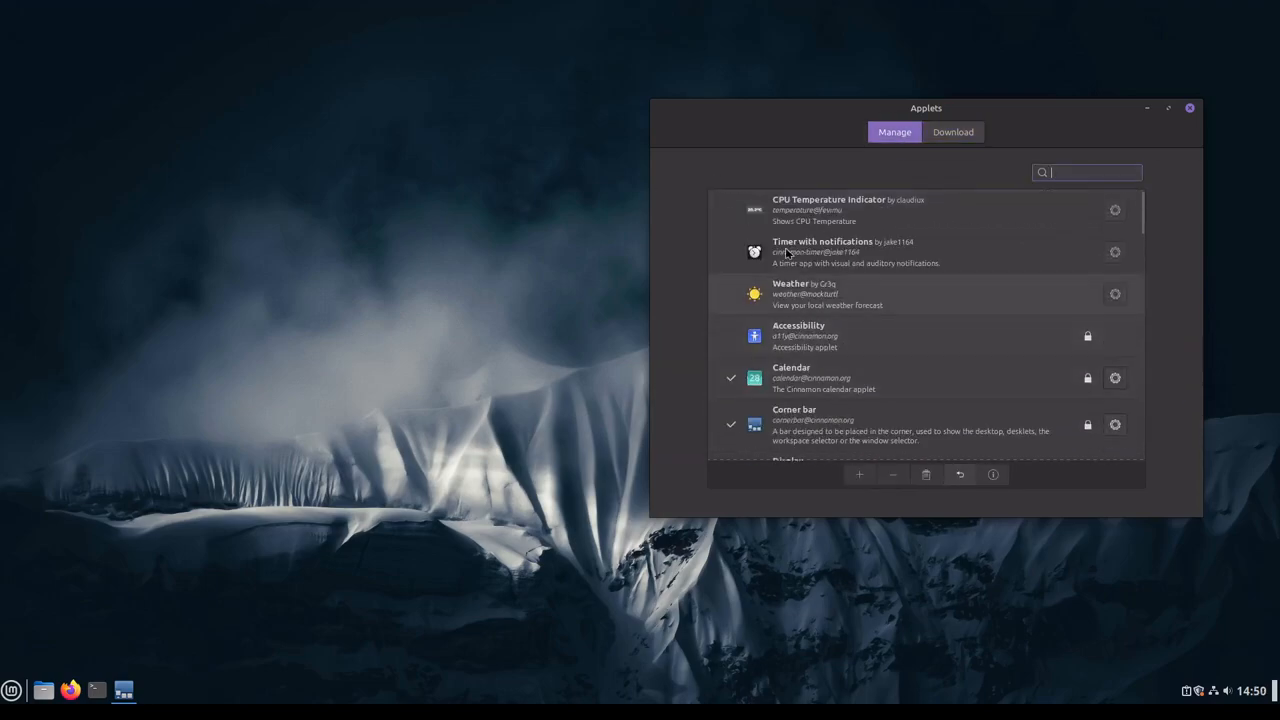
click(800, 258)
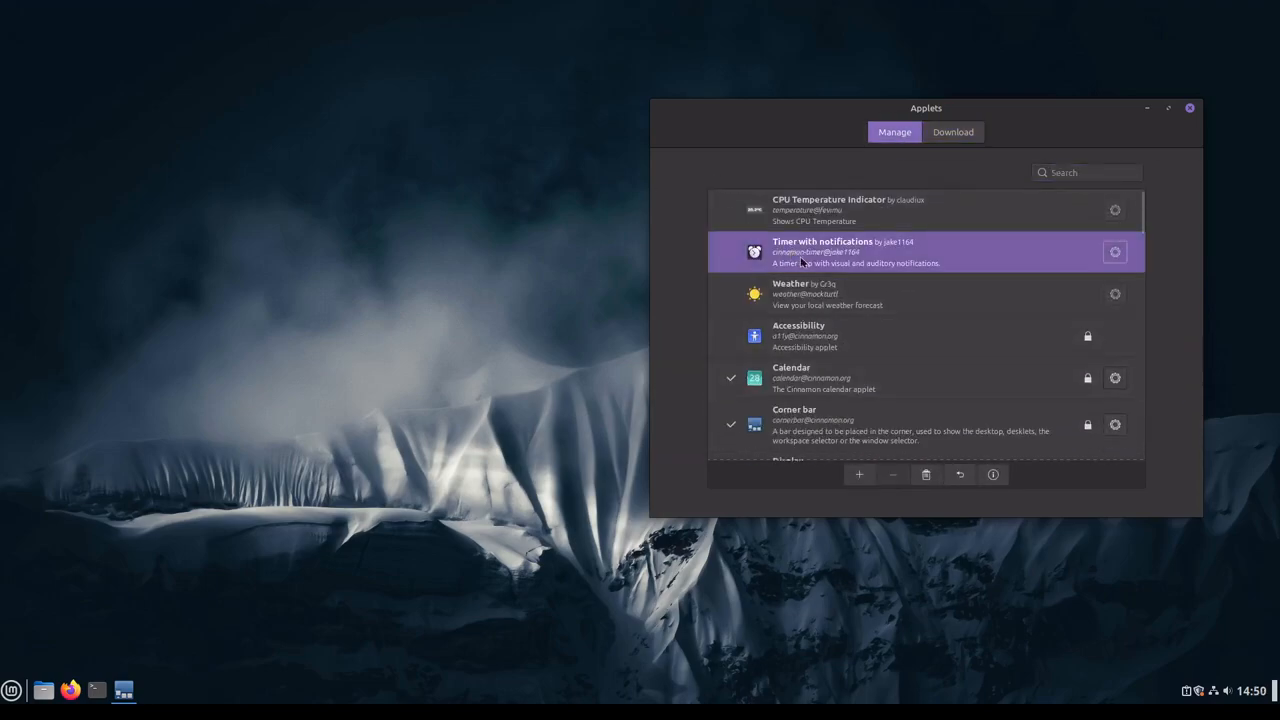
click(859, 474)
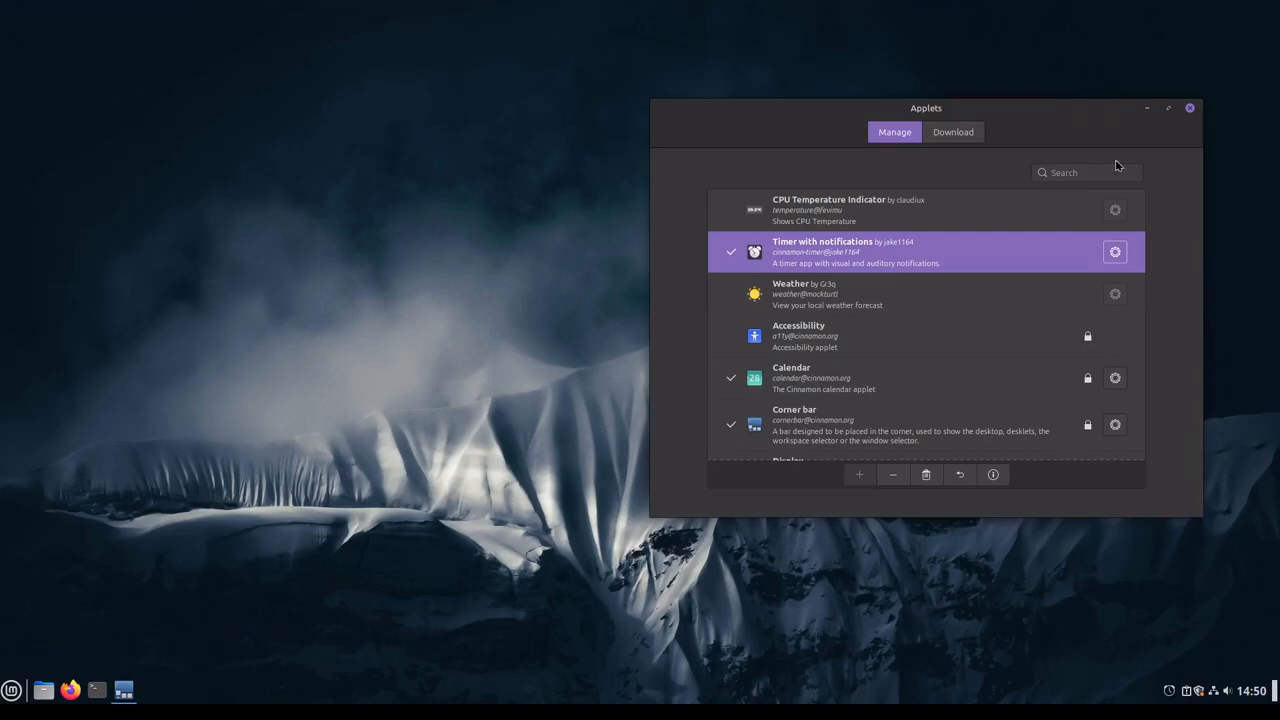
click(1191, 109)
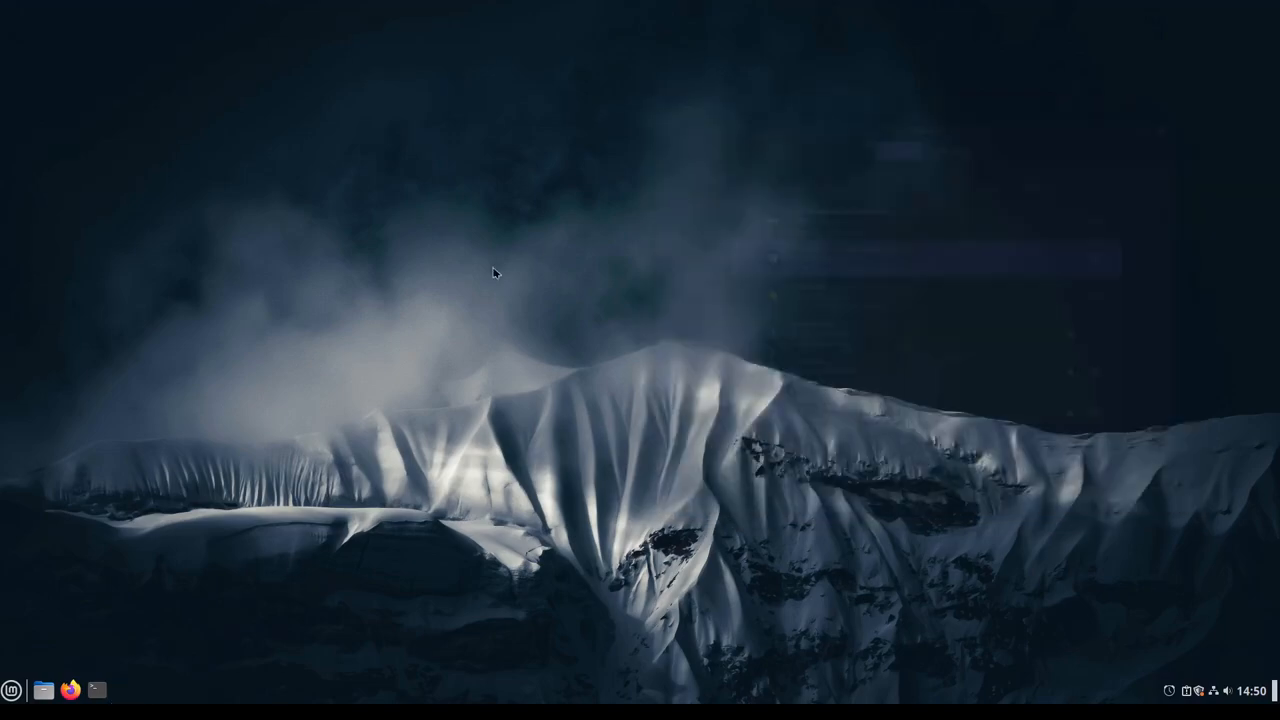
Step: Open the desklet manager from the desktop and download the Simple System Monitor desklet
right_click(402, 228)
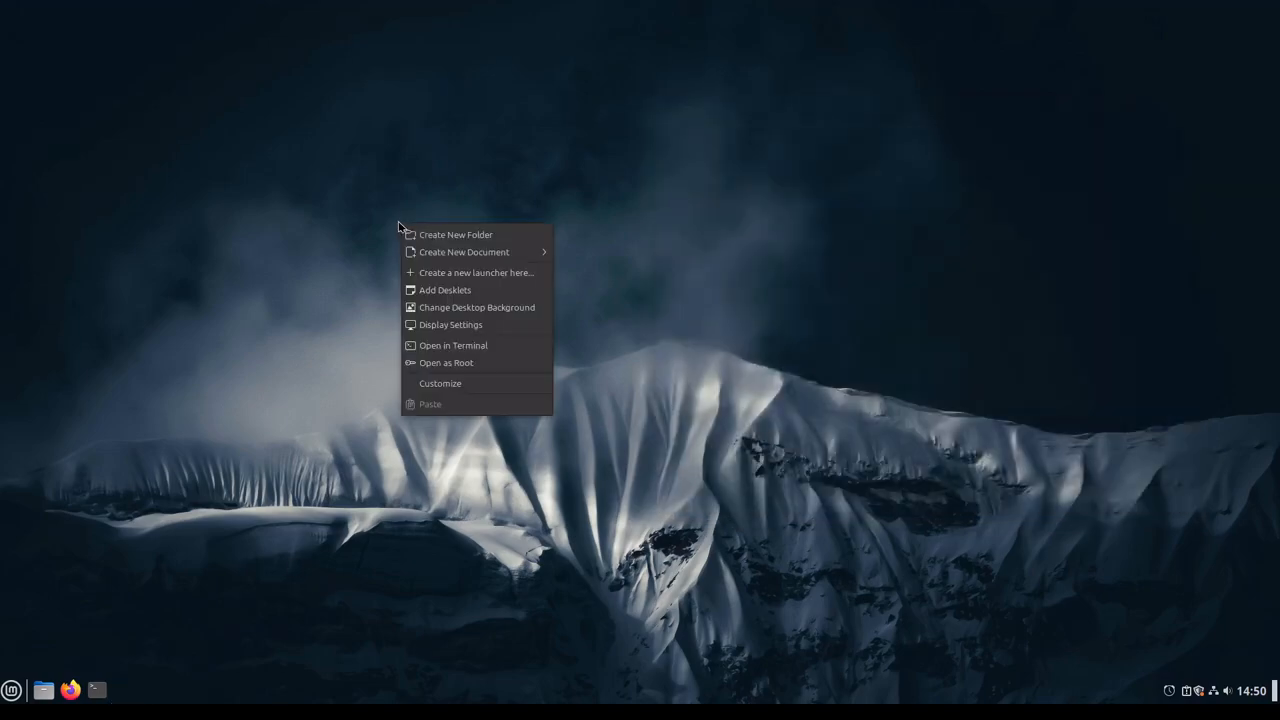
click(461, 290)
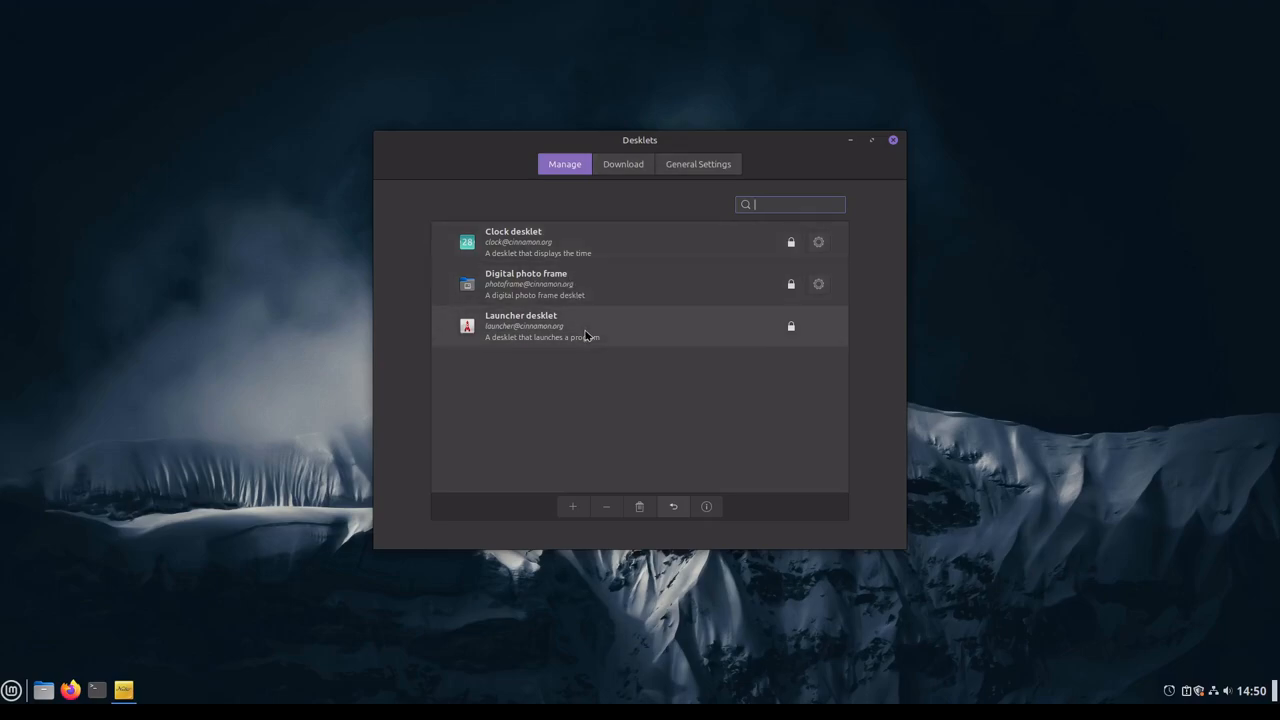
click(628, 164)
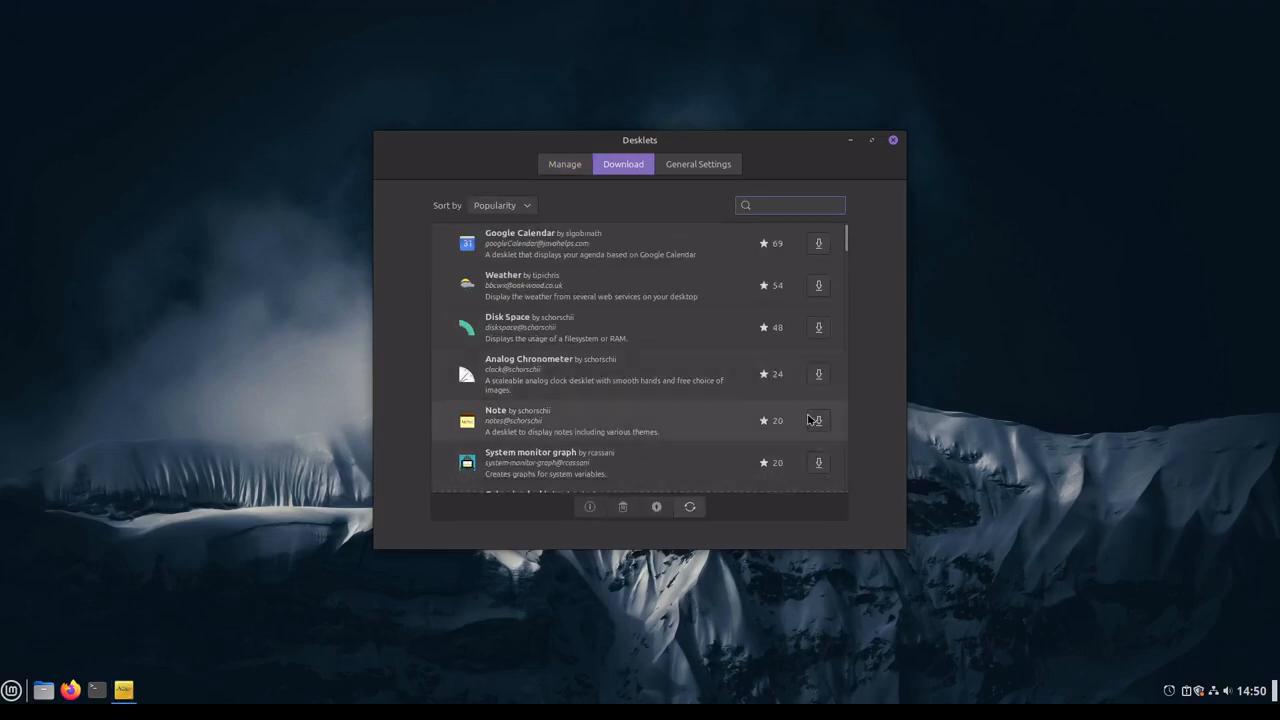
scroll(805, 424, down, 5)
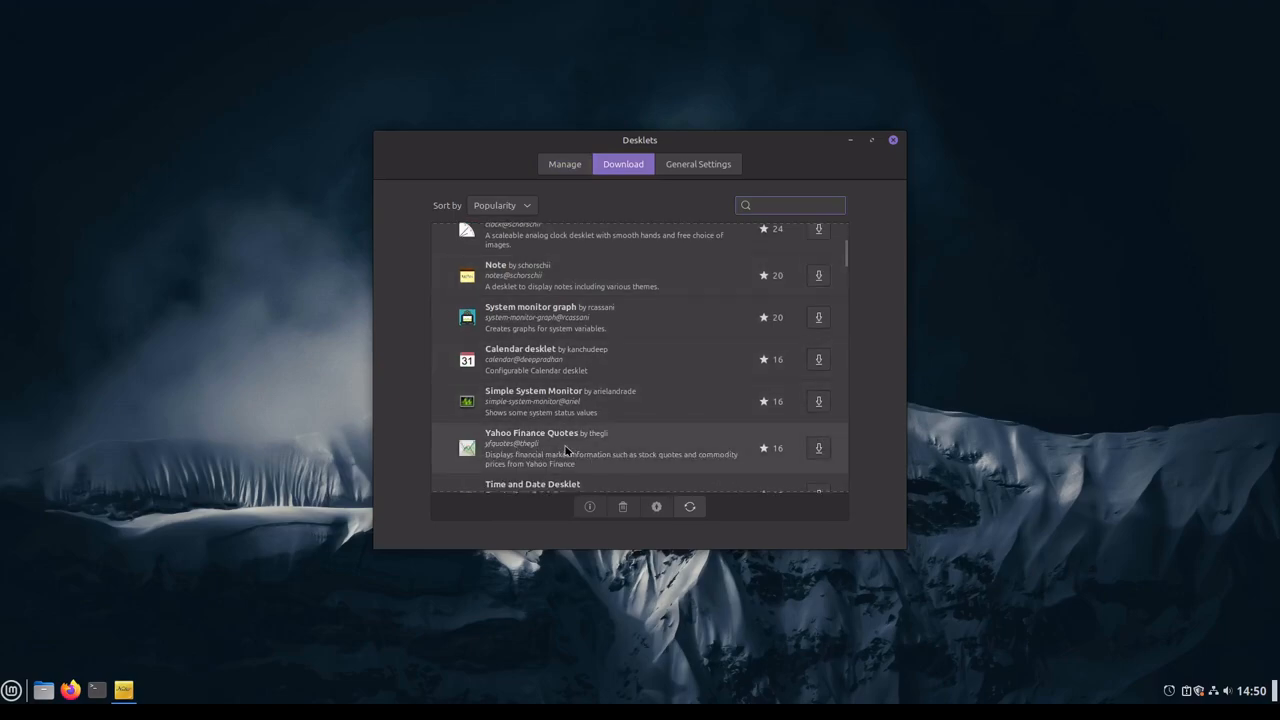
click(595, 407)
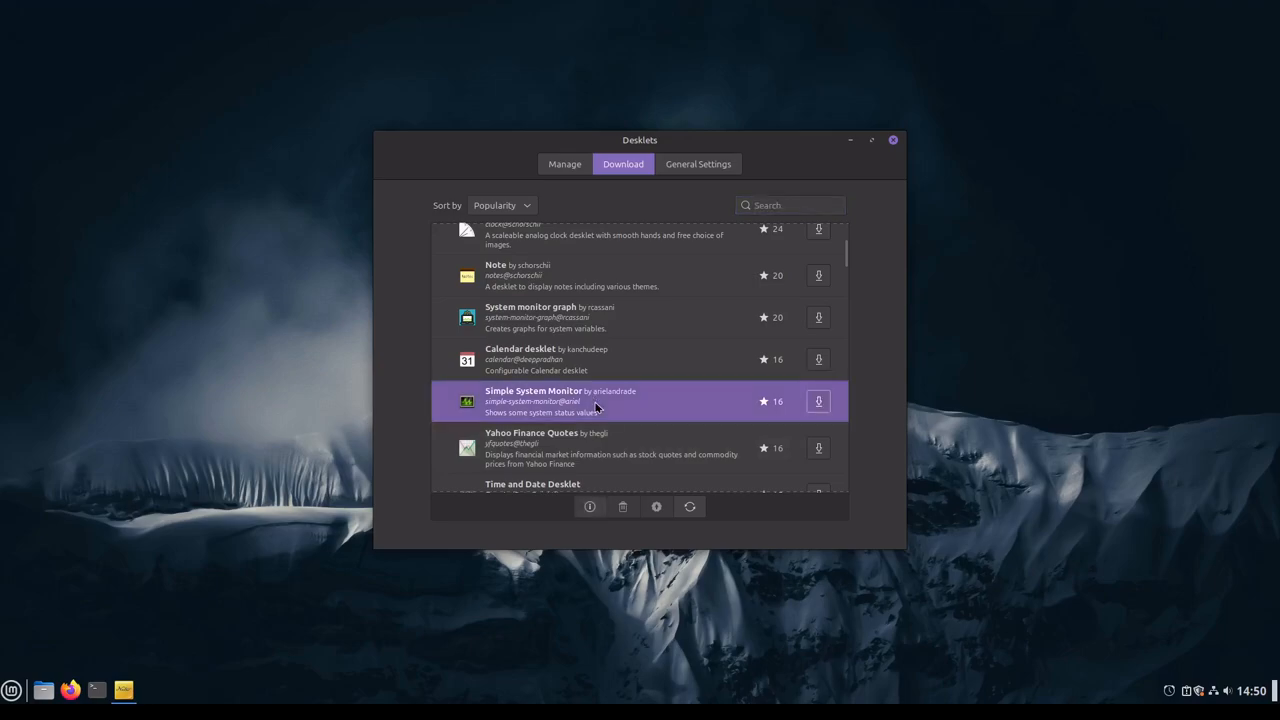
click(818, 401)
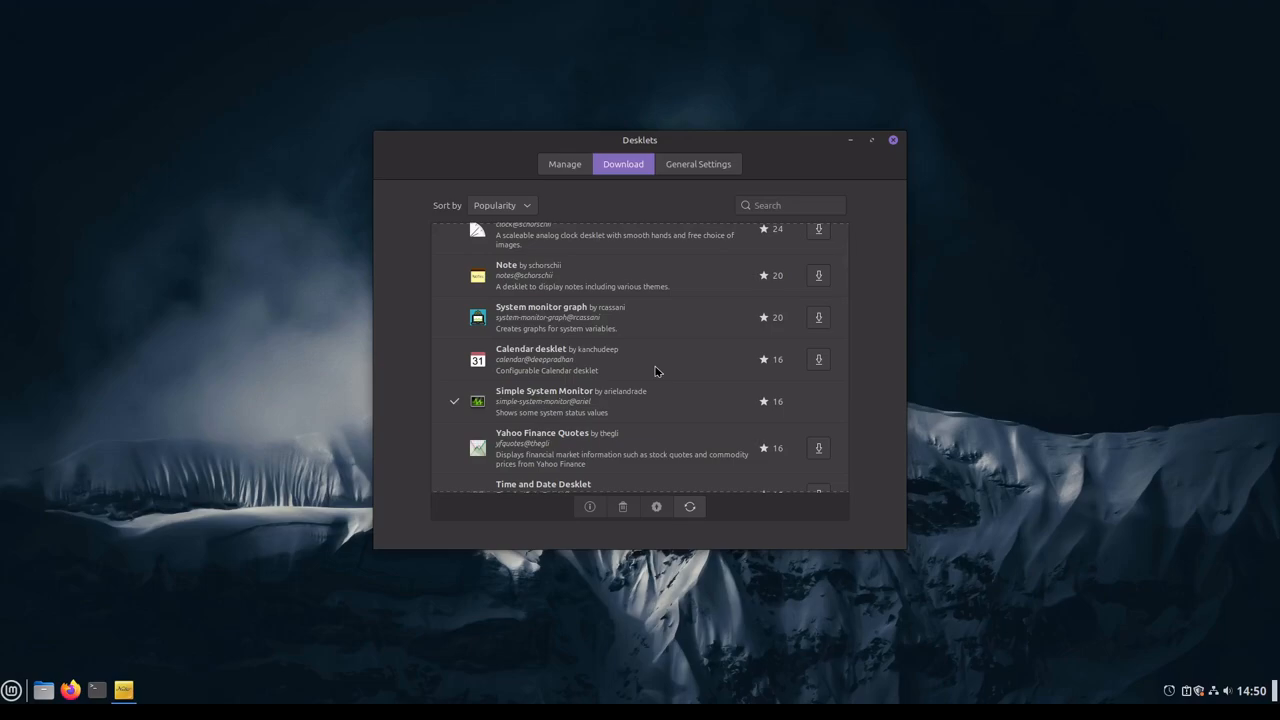
Step: Add the Simple System Monitor desklet to the desktop and move it closer to the desktop's left edge
click(562, 170)
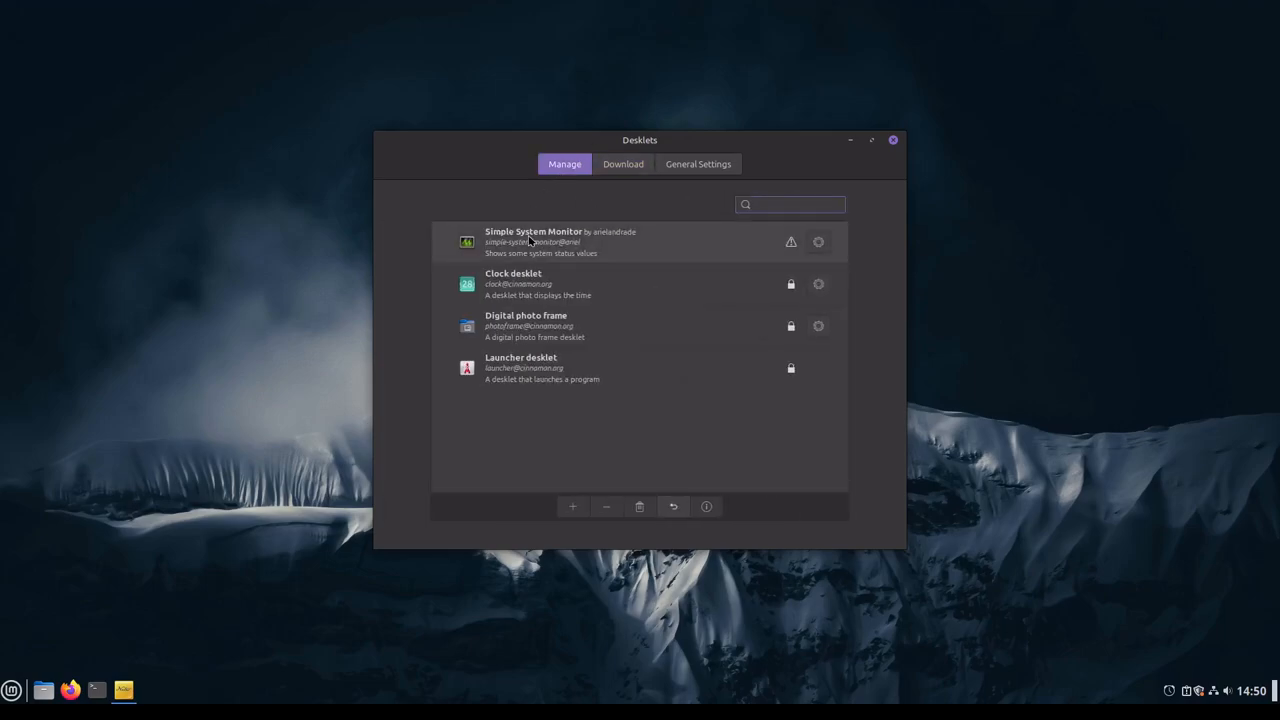
click(530, 241)
click(572, 507)
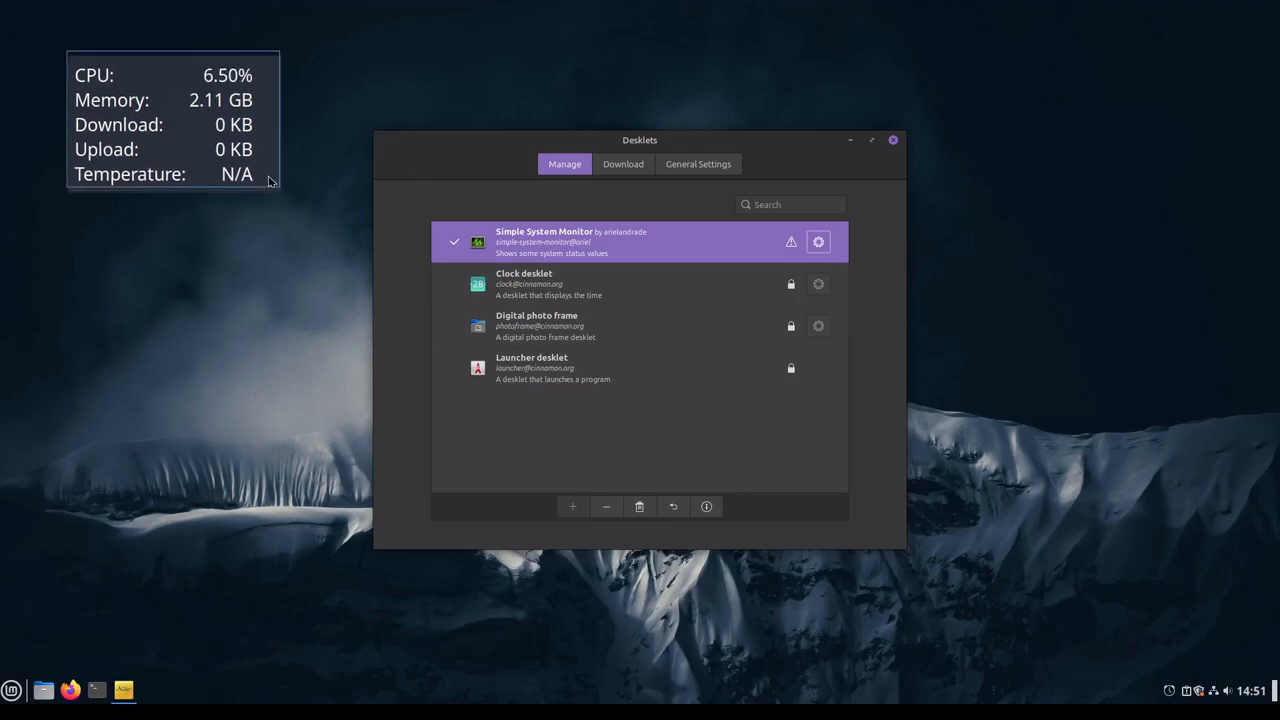
drag(260, 157, 246, 194)
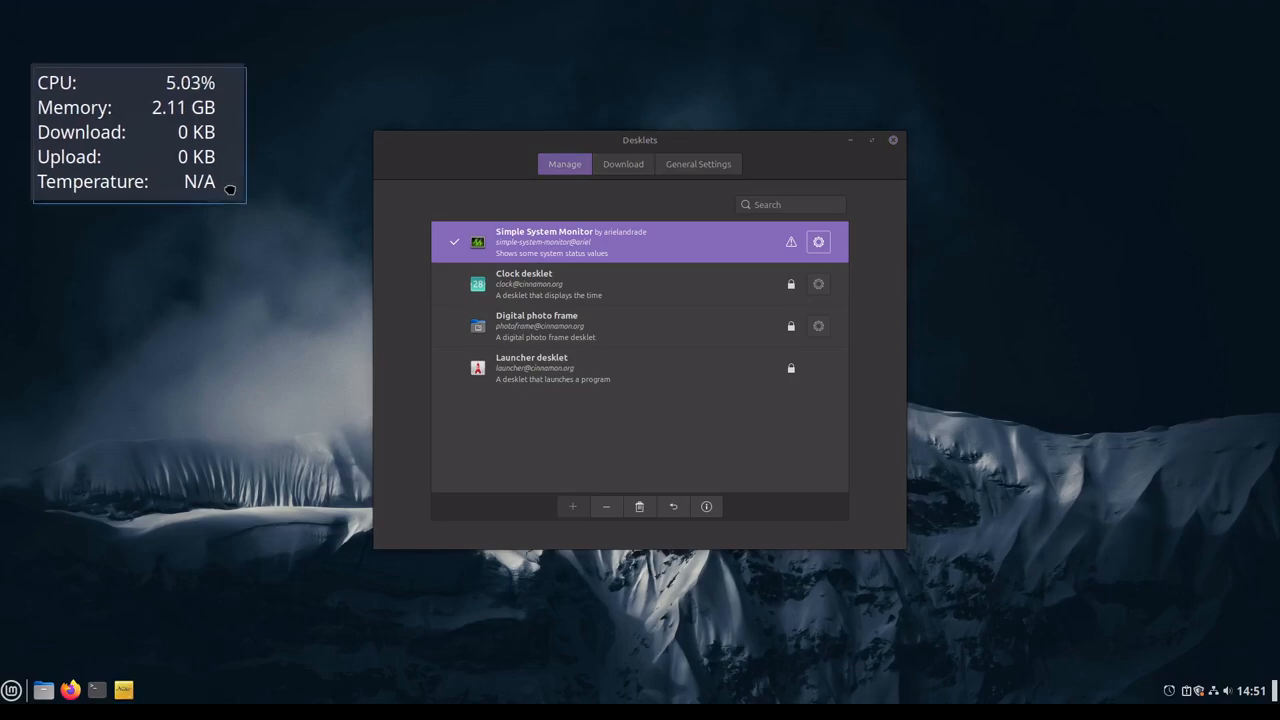
Step: Set the Simple System Monitor's font scale factor to 1.1 and shift the desklet slightly up and to the right
click(818, 242)
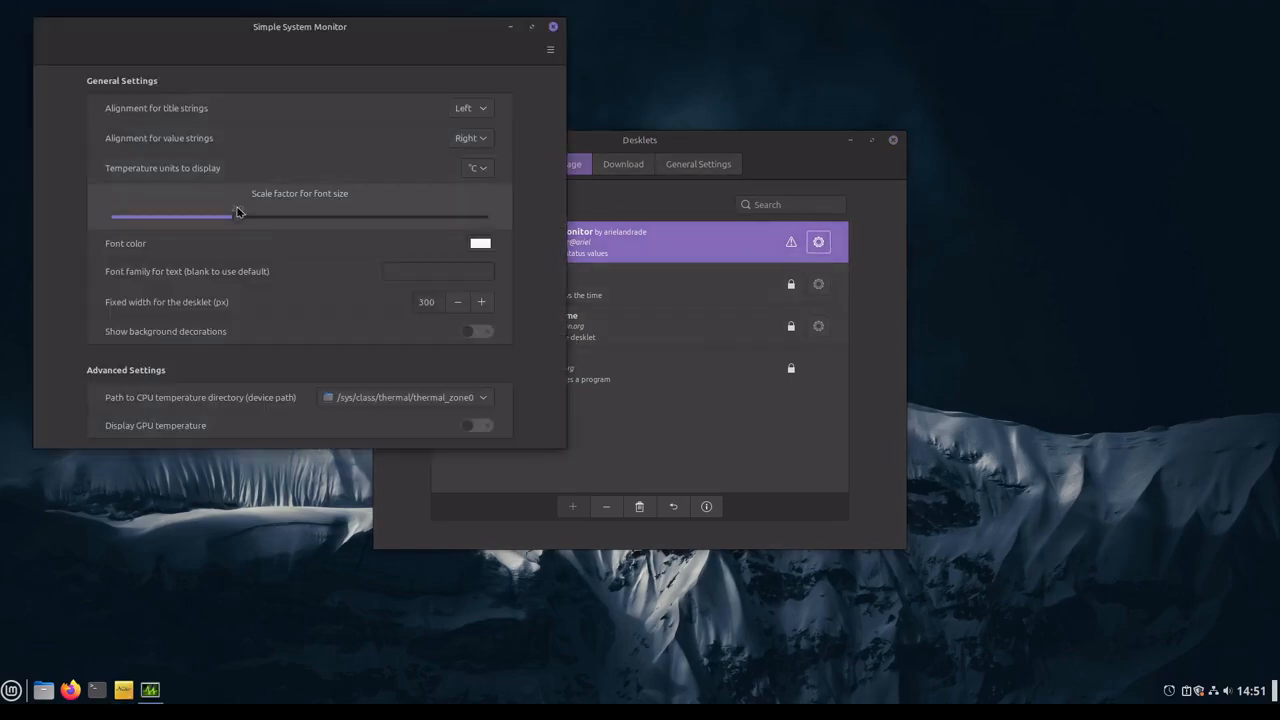
drag(236, 216, 167, 221)
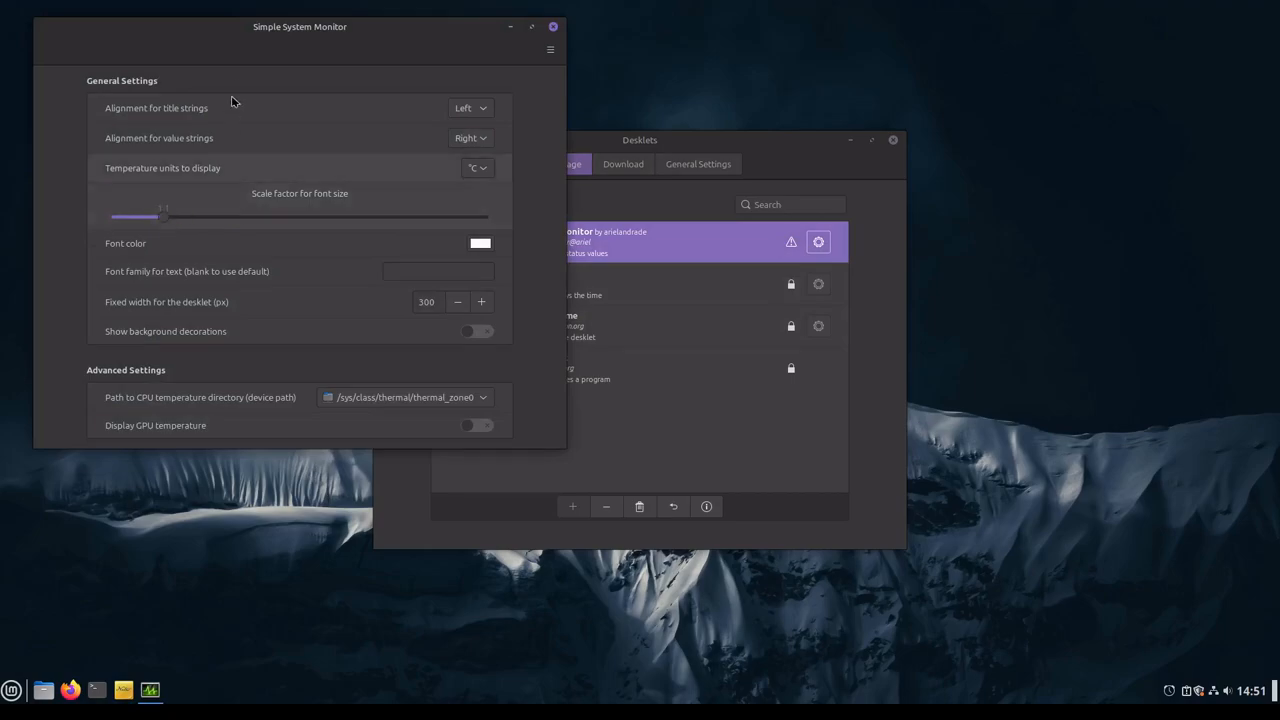
drag(224, 28, 481, 95)
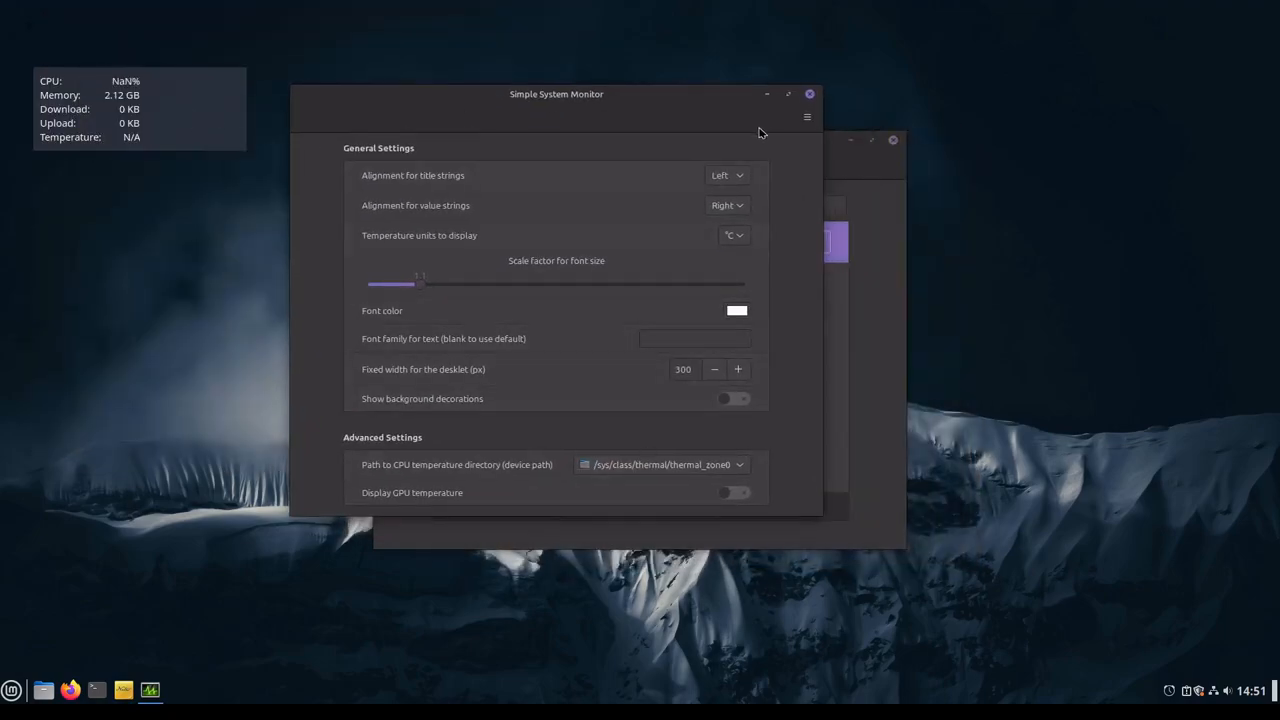
click(810, 94)
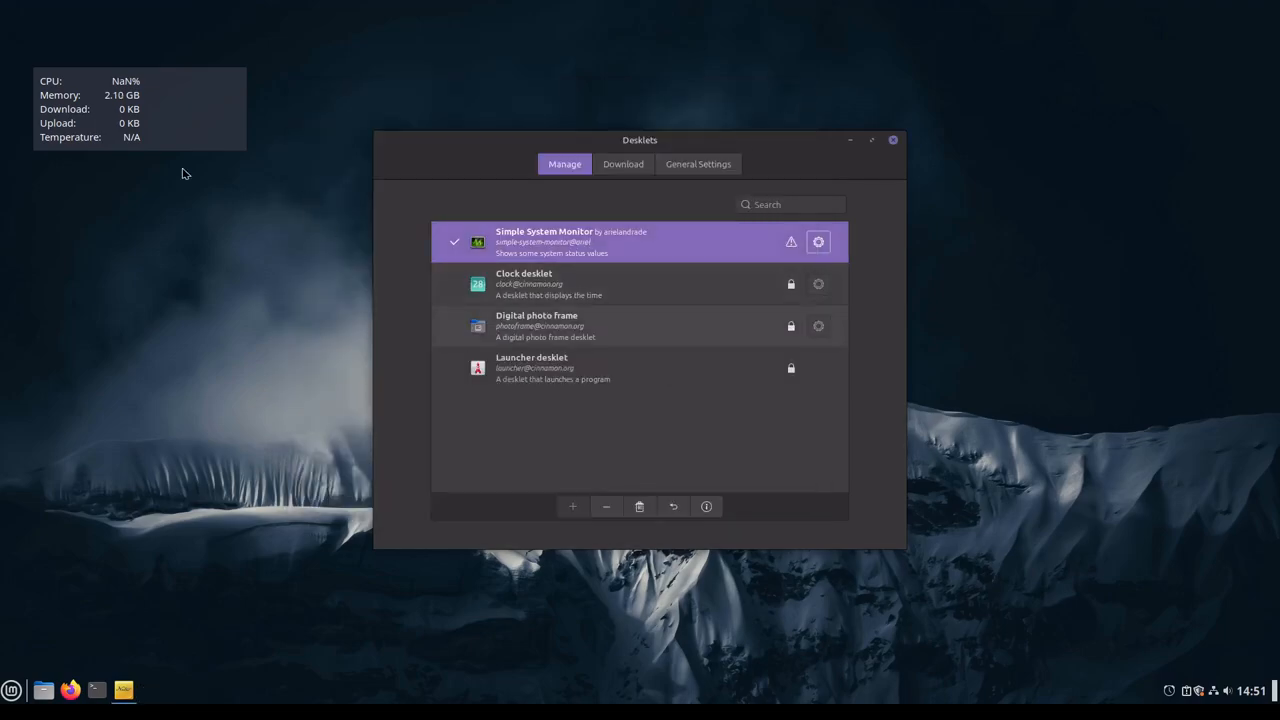
drag(166, 100, 186, 69)
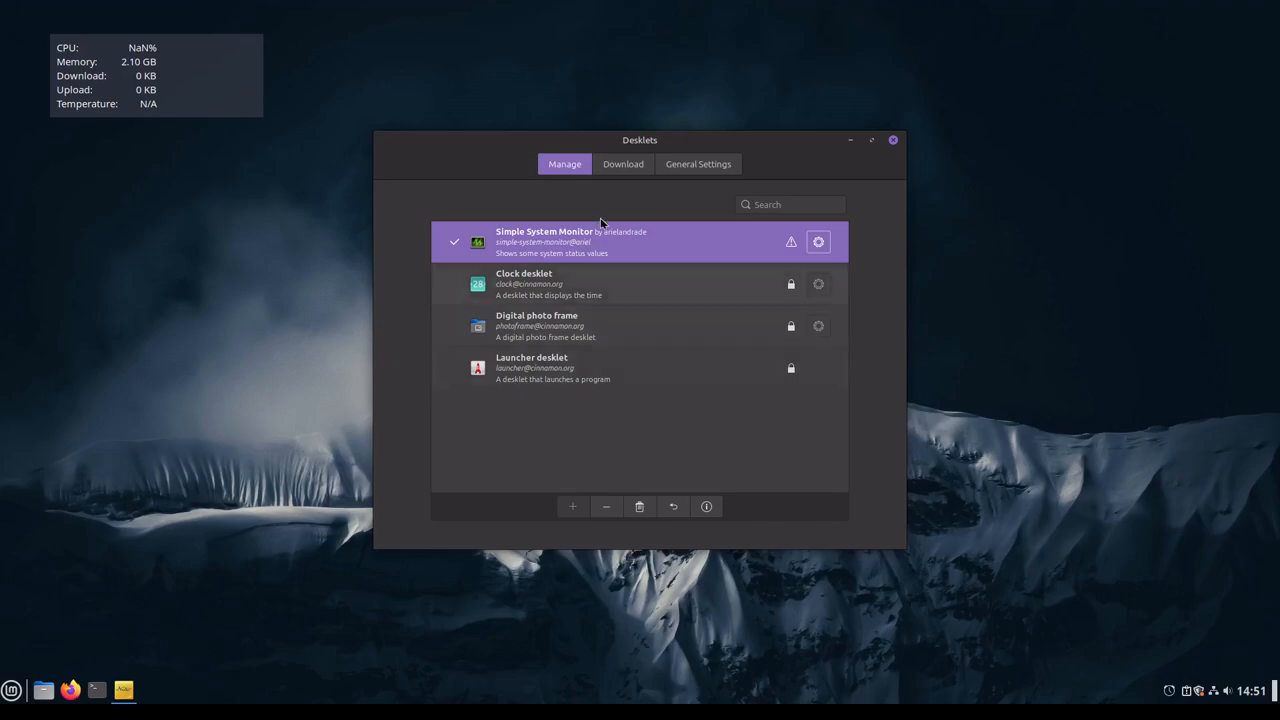
Step: Look through the other downloadable desklets sorted by popularity, and close the Desklets window
click(622, 165)
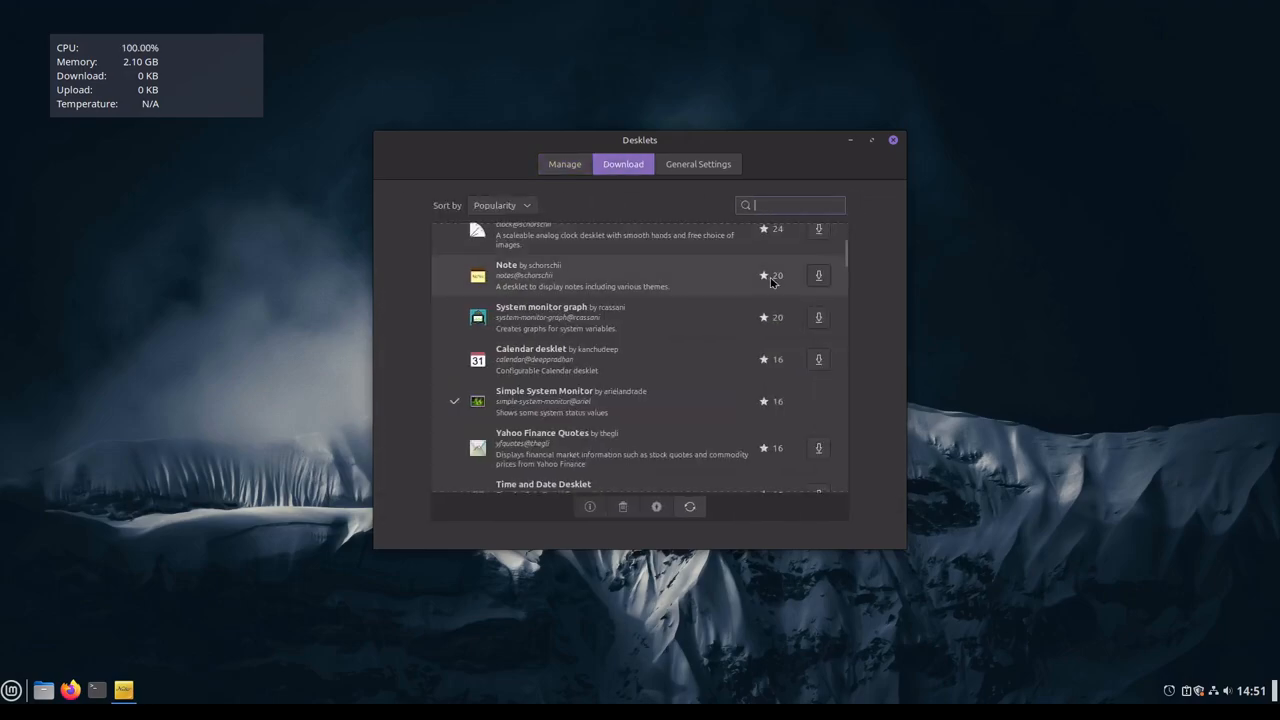
scroll(784, 443, down, 10)
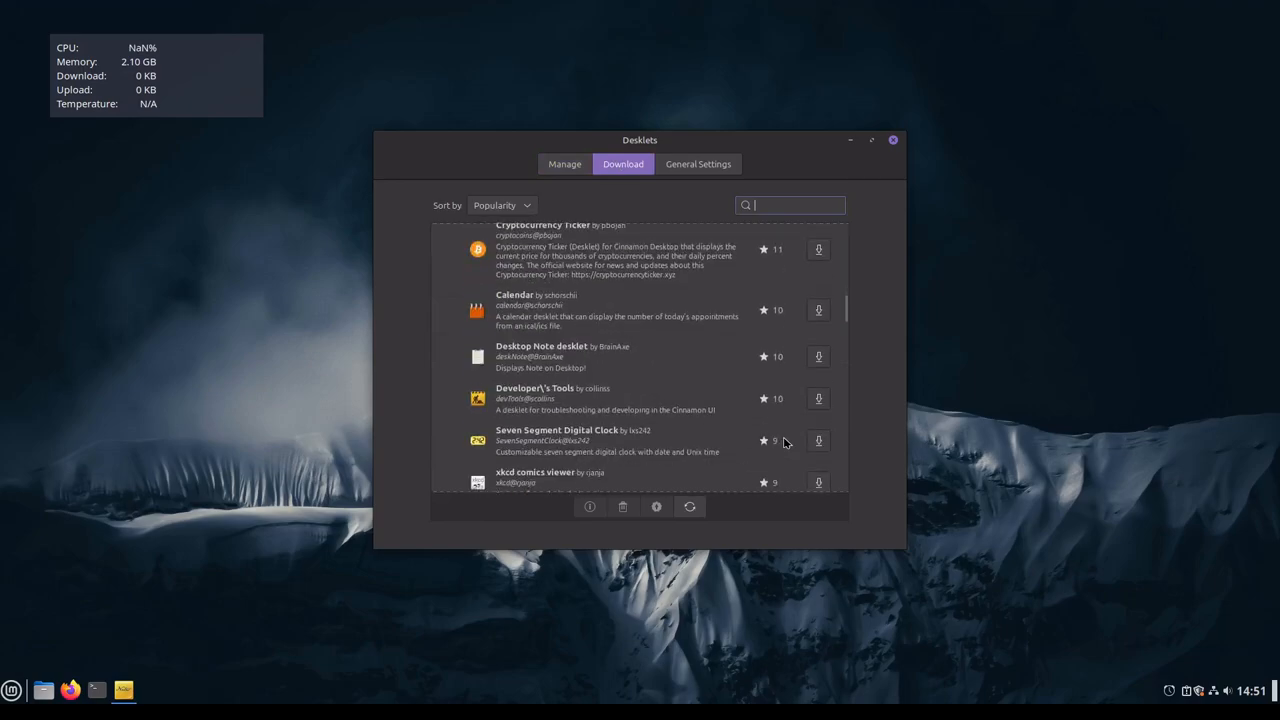
scroll(784, 443, up, 12)
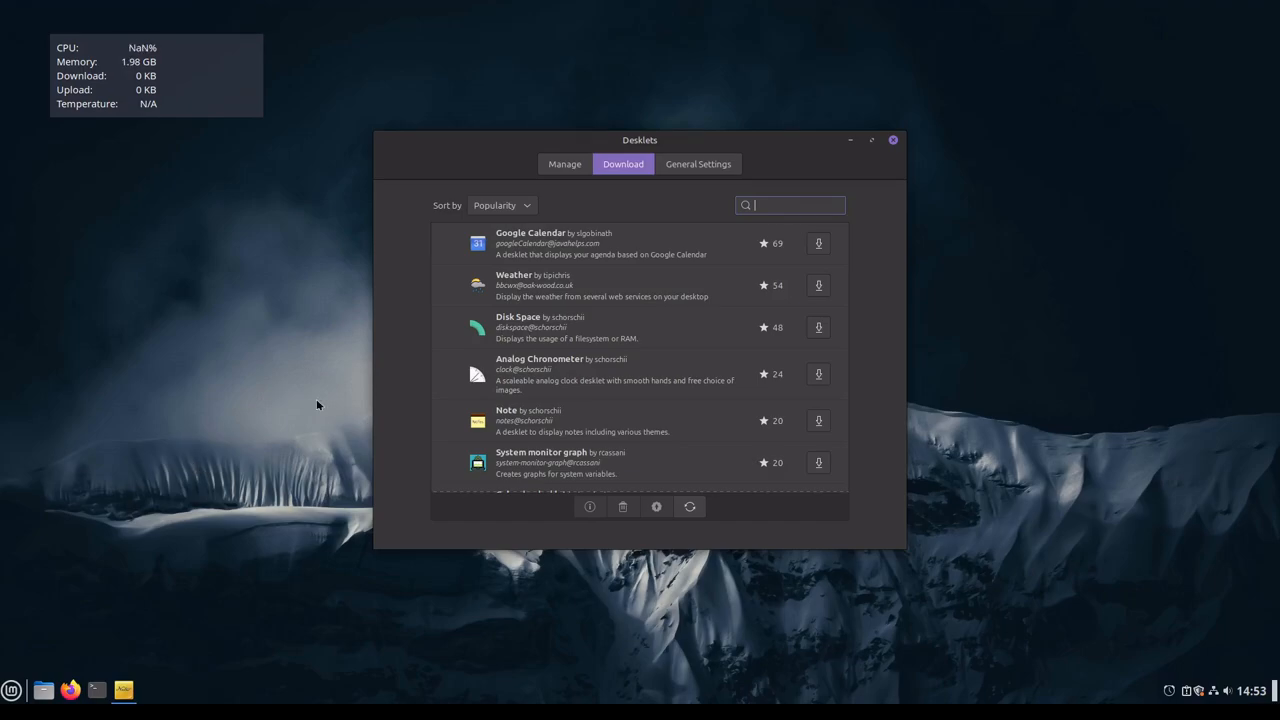
click(893, 142)
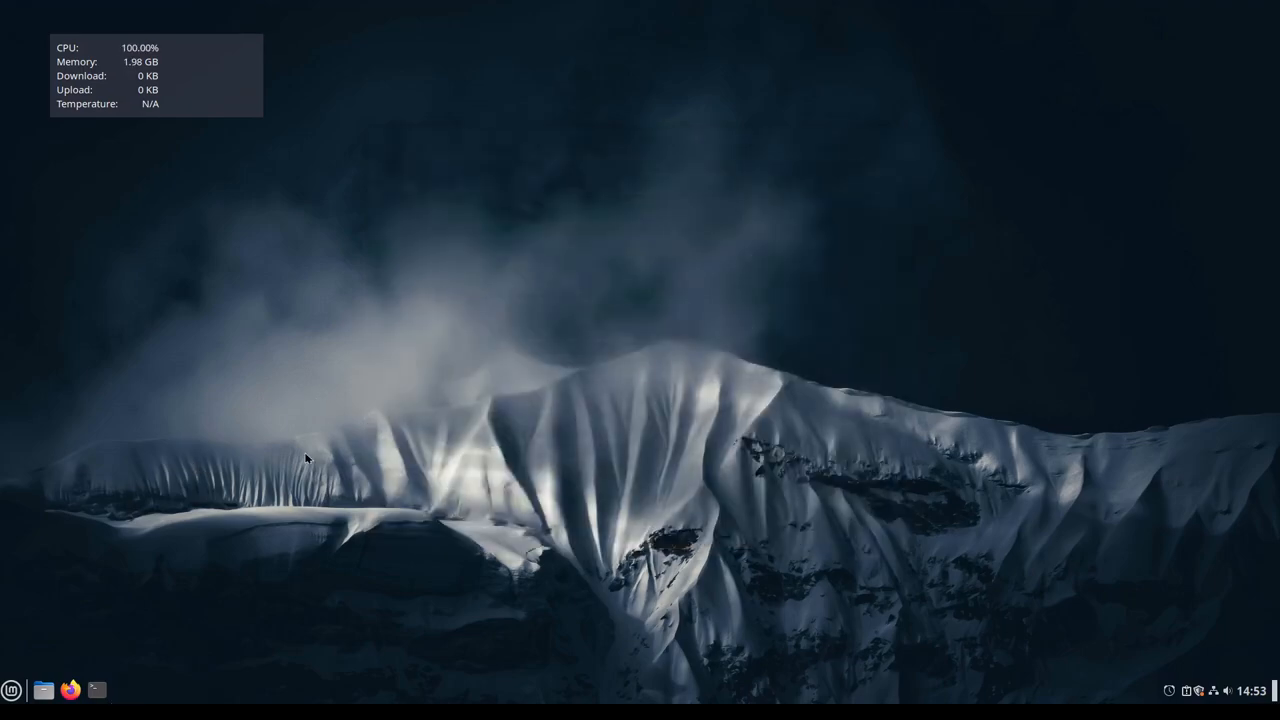
Step: Open the Extensions manager and download the Desktop Cube and Transparent panels extensions
click(12, 690)
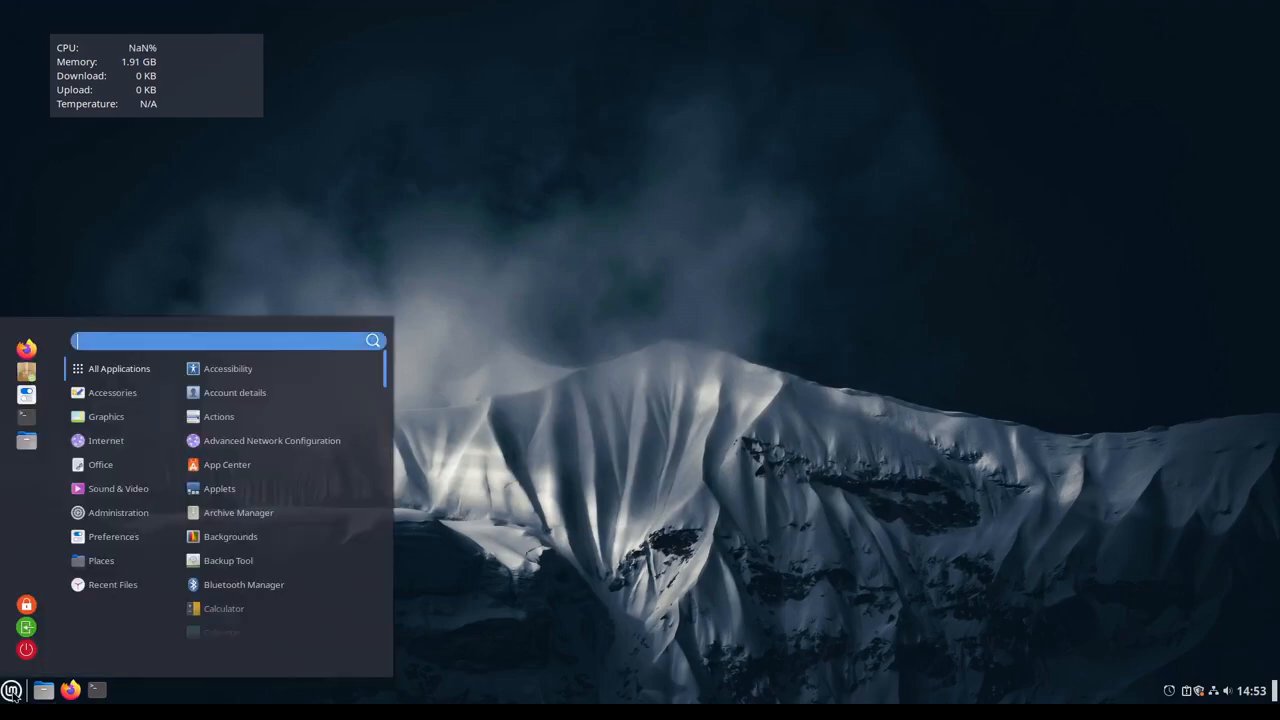
text(exten)
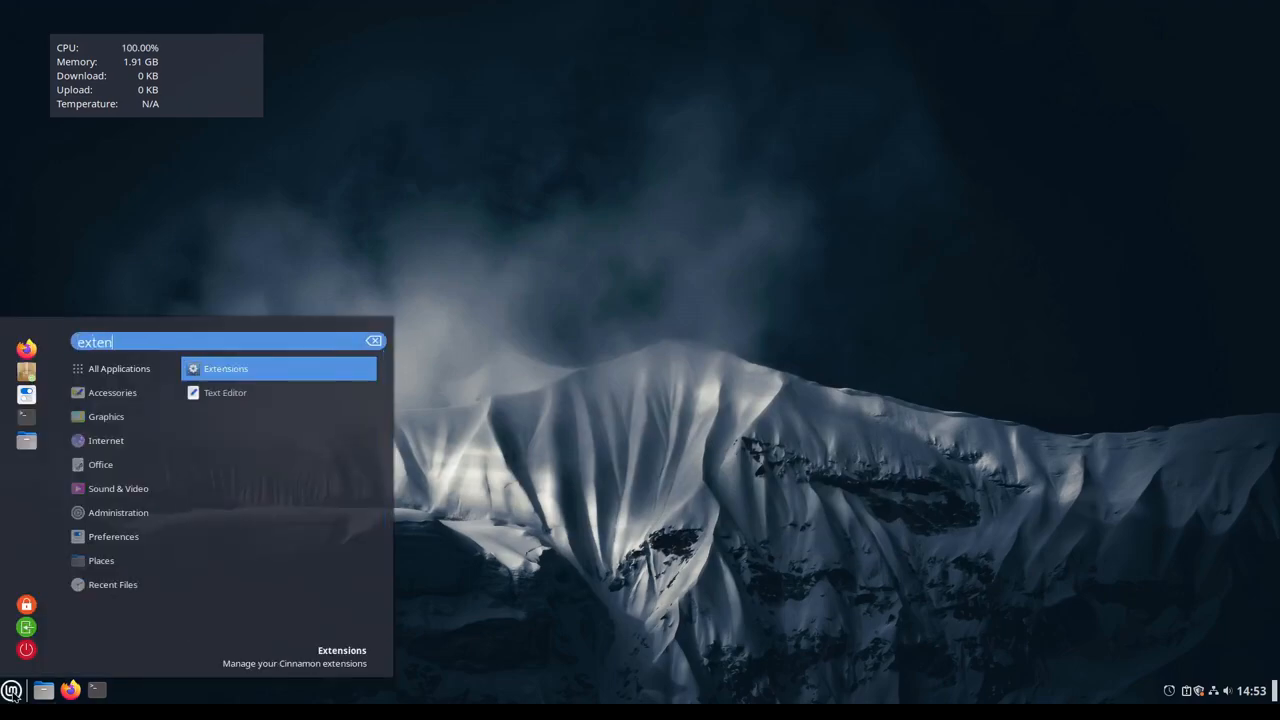
click(214, 370)
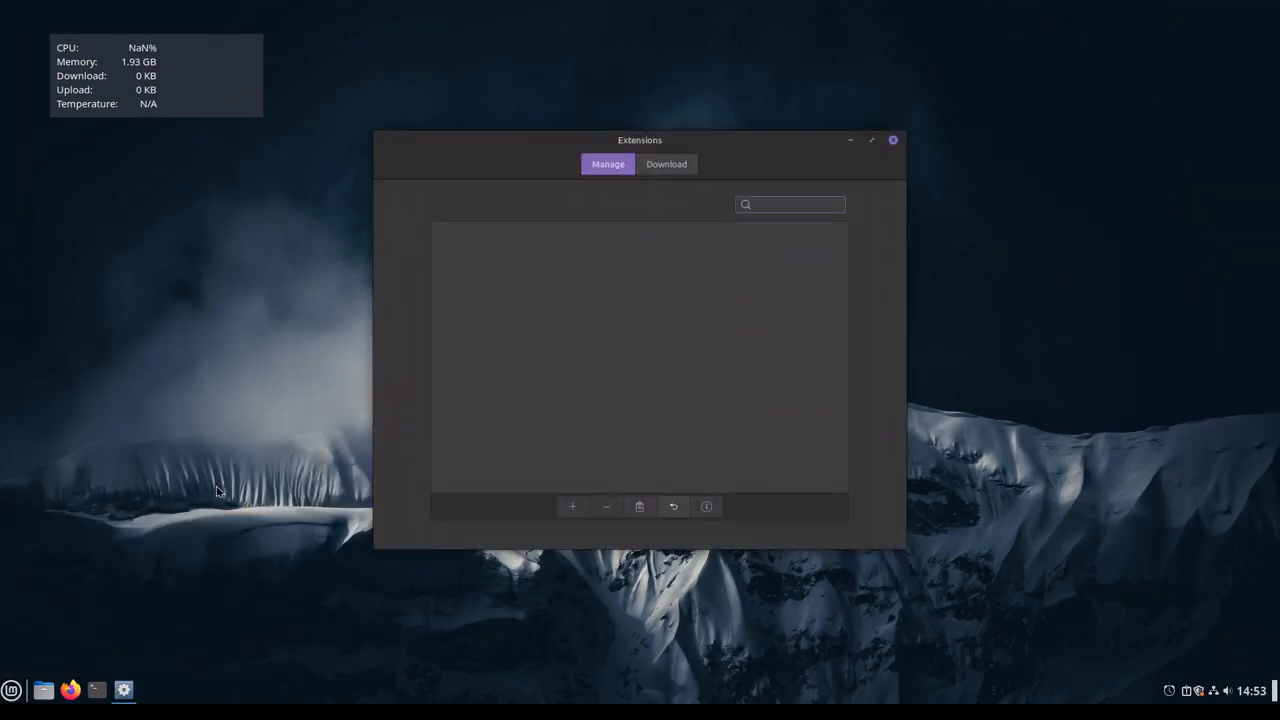
click(666, 168)
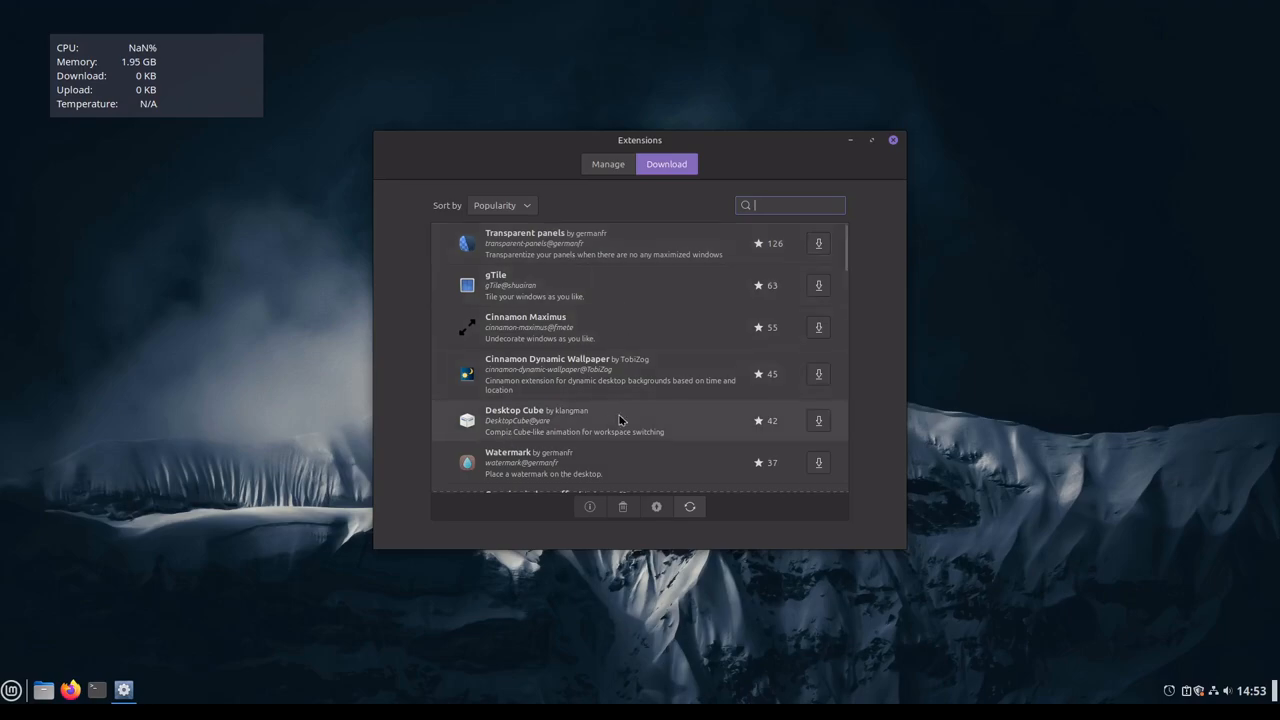
click(817, 421)
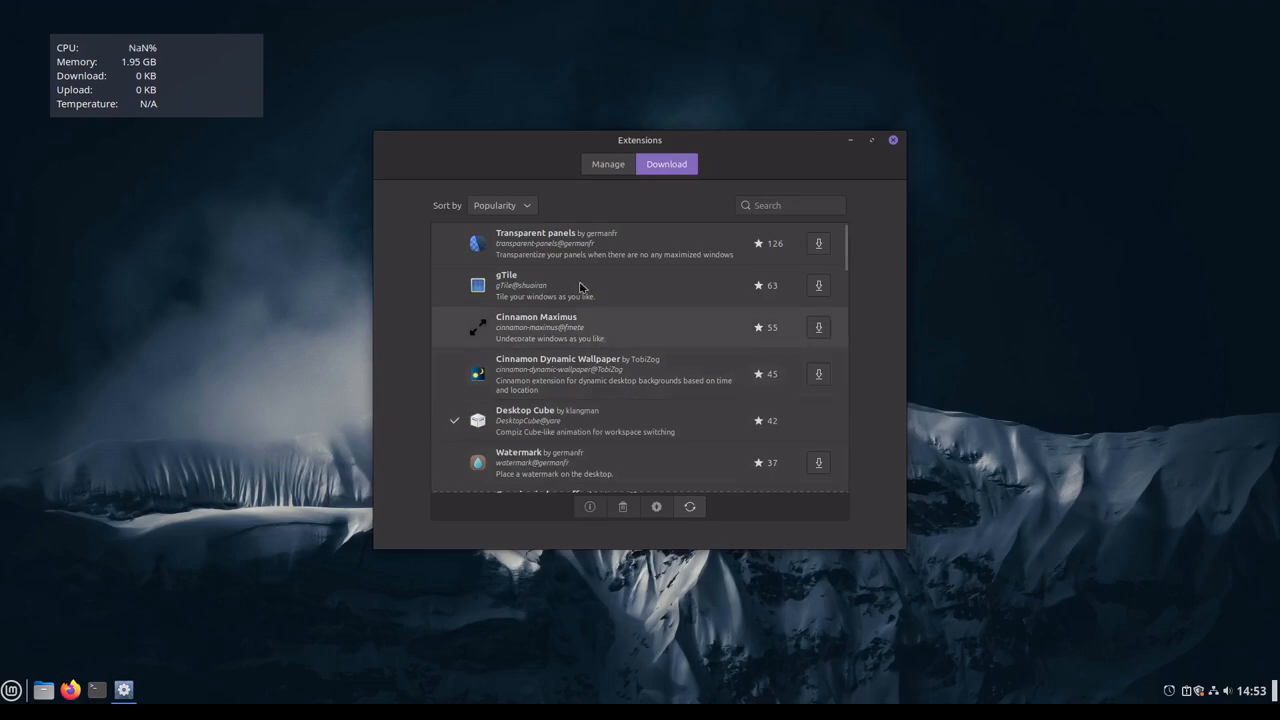
click(816, 250)
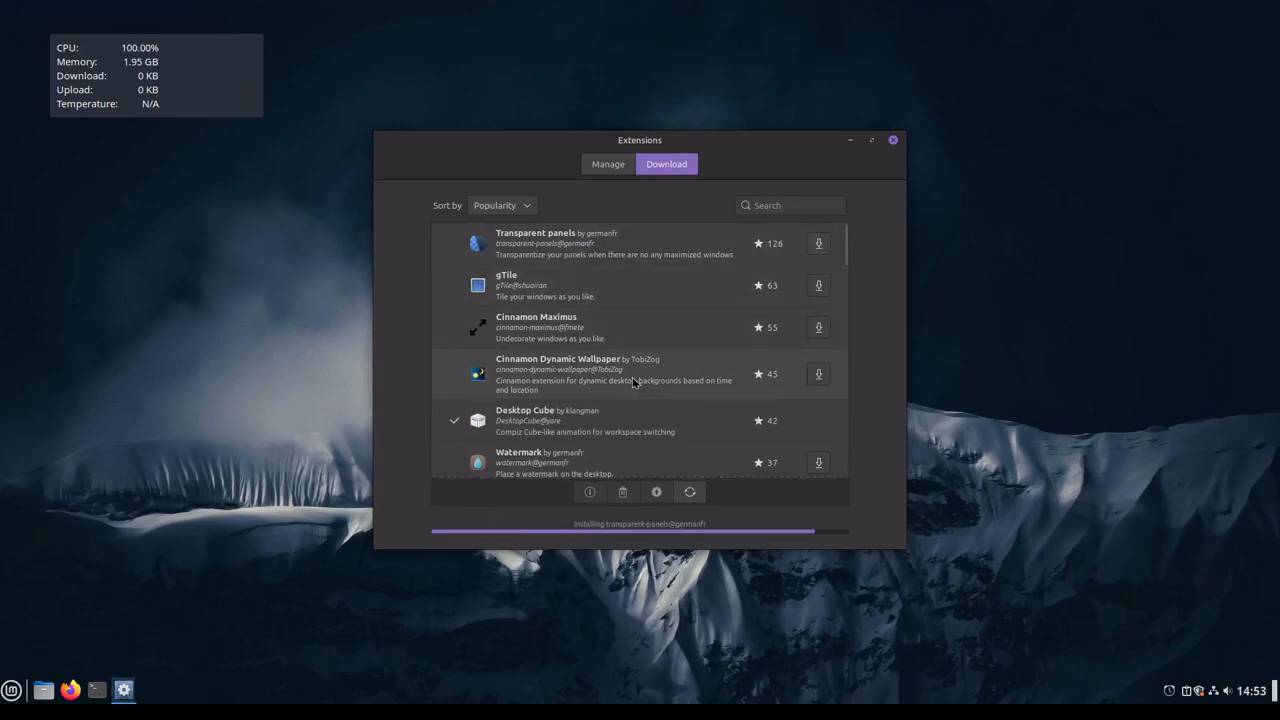
Step: Download the Burn My Windows and Wobbly Windows extensions
scroll(686, 351, down, 2)
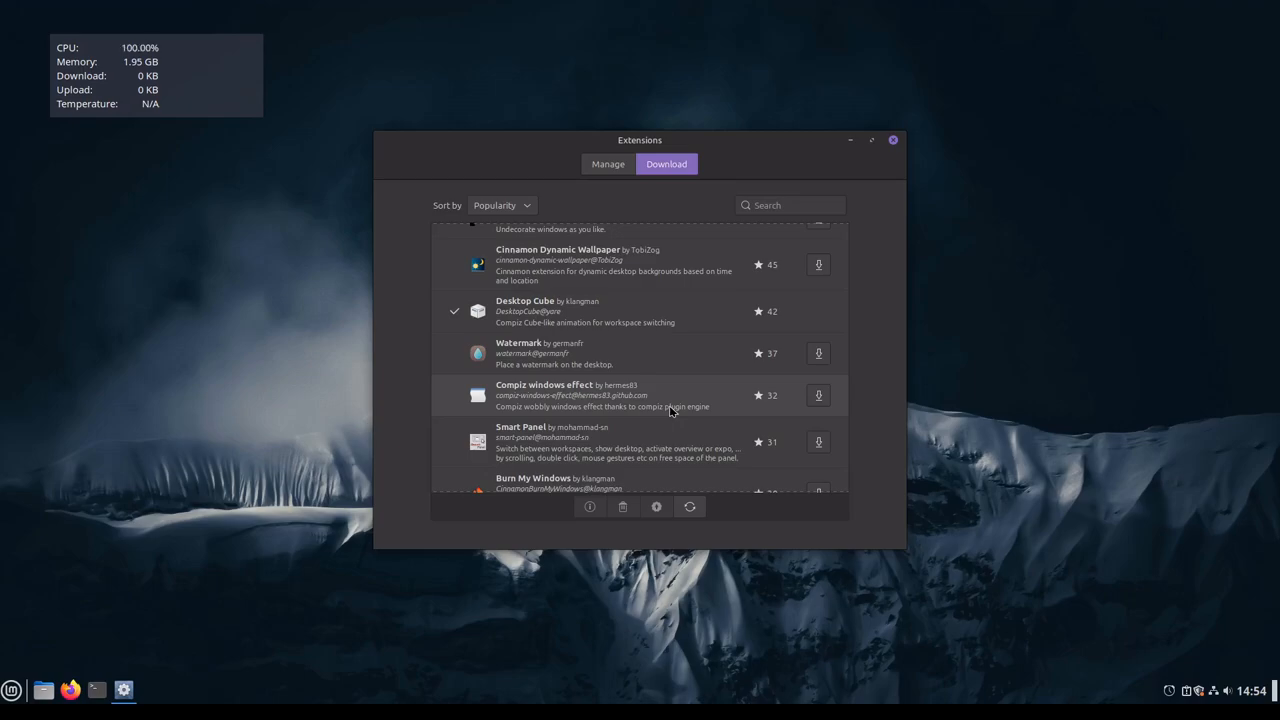
scroll(540, 462, down, 2)
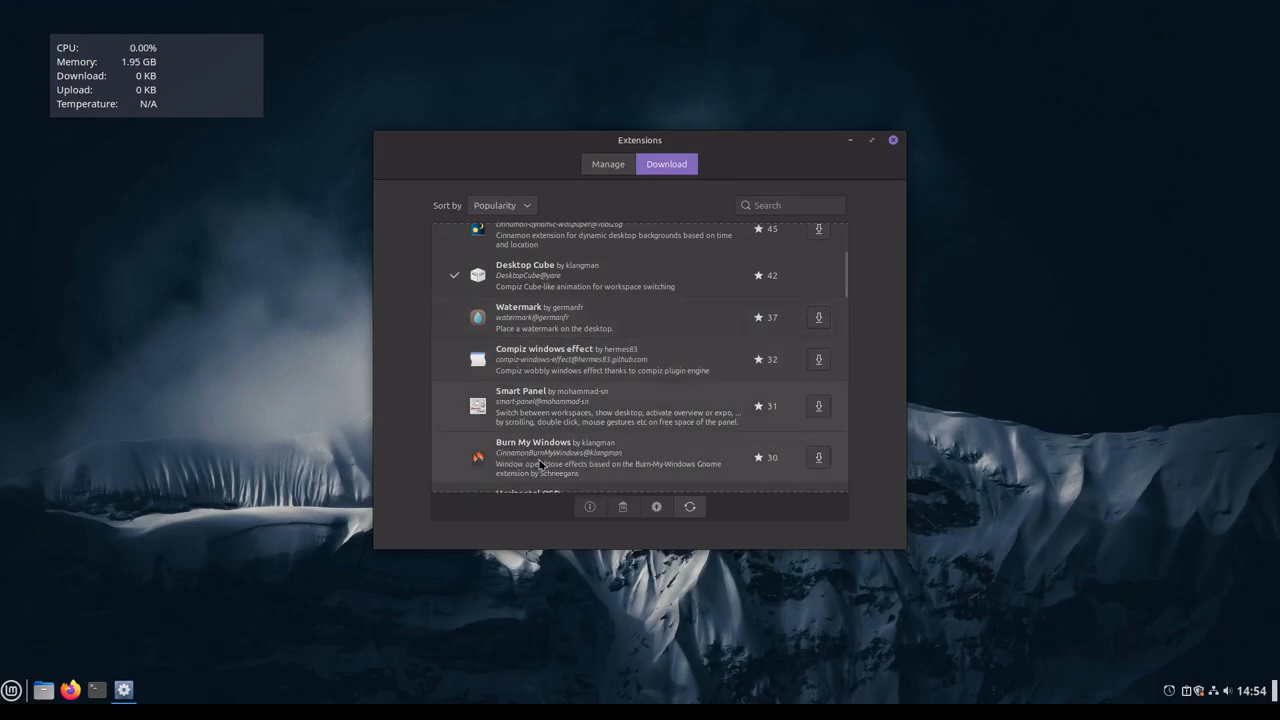
scroll(540, 462, down, 1)
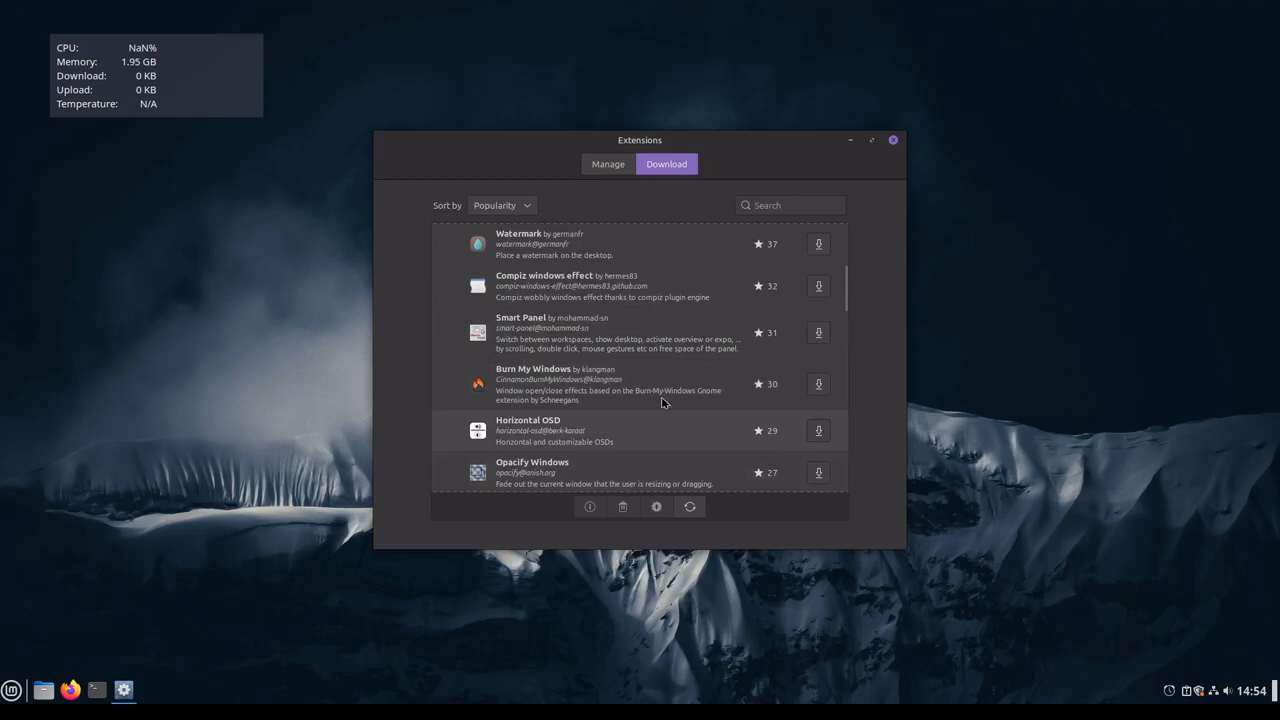
click(819, 386)
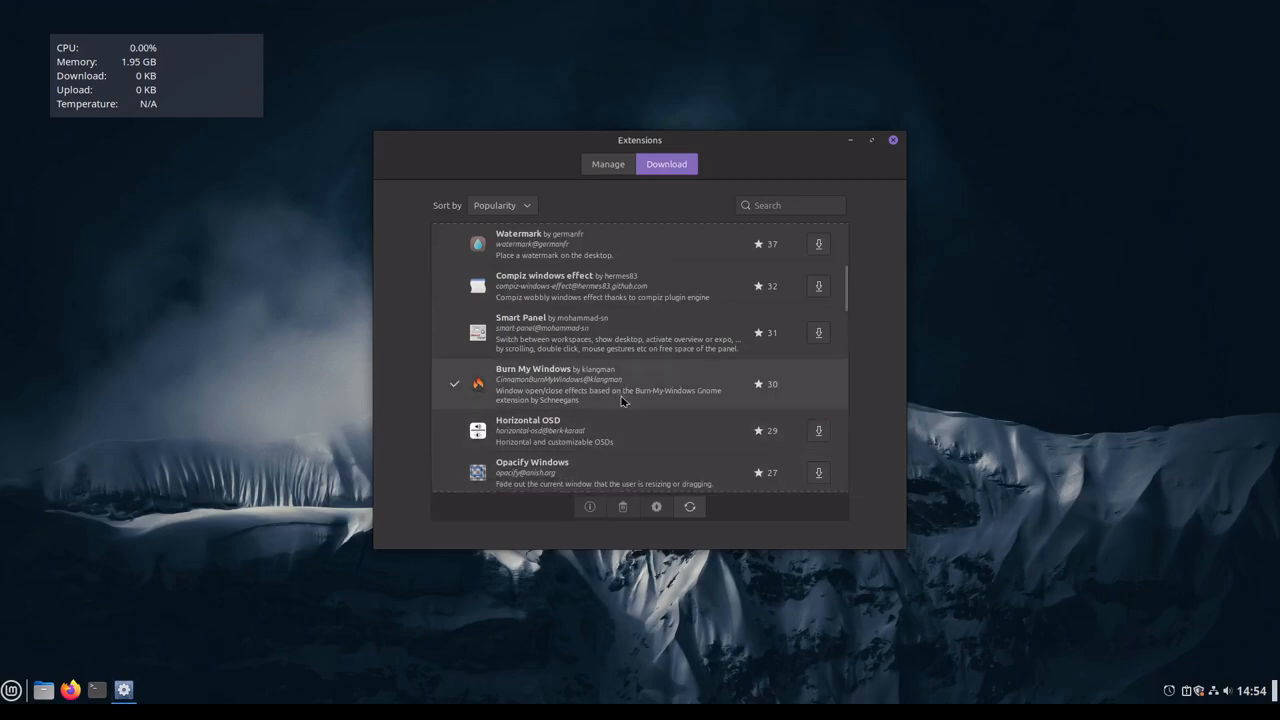
scroll(558, 446, down, 5)
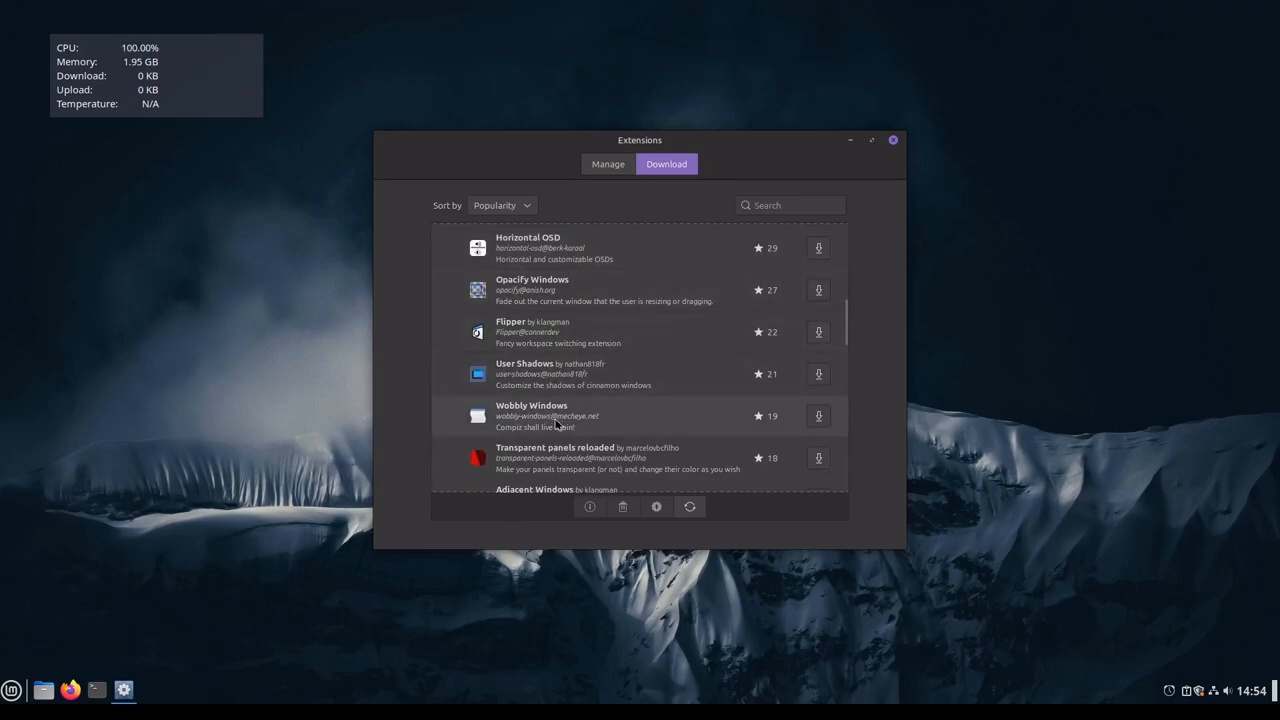
click(818, 416)
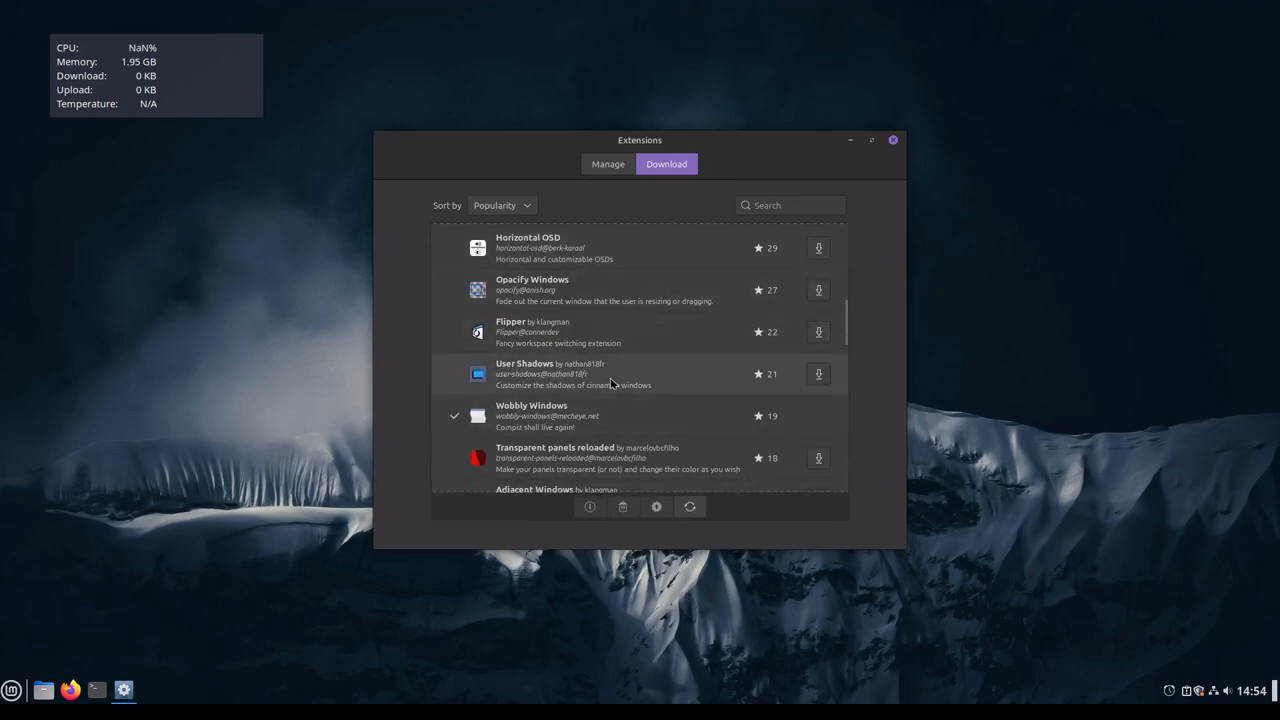
Step: Find the Magic Lamp Effect extension among the downloadable extensions and download it
scroll(612, 416, down, 1)
scroll(612, 416, down, 4)
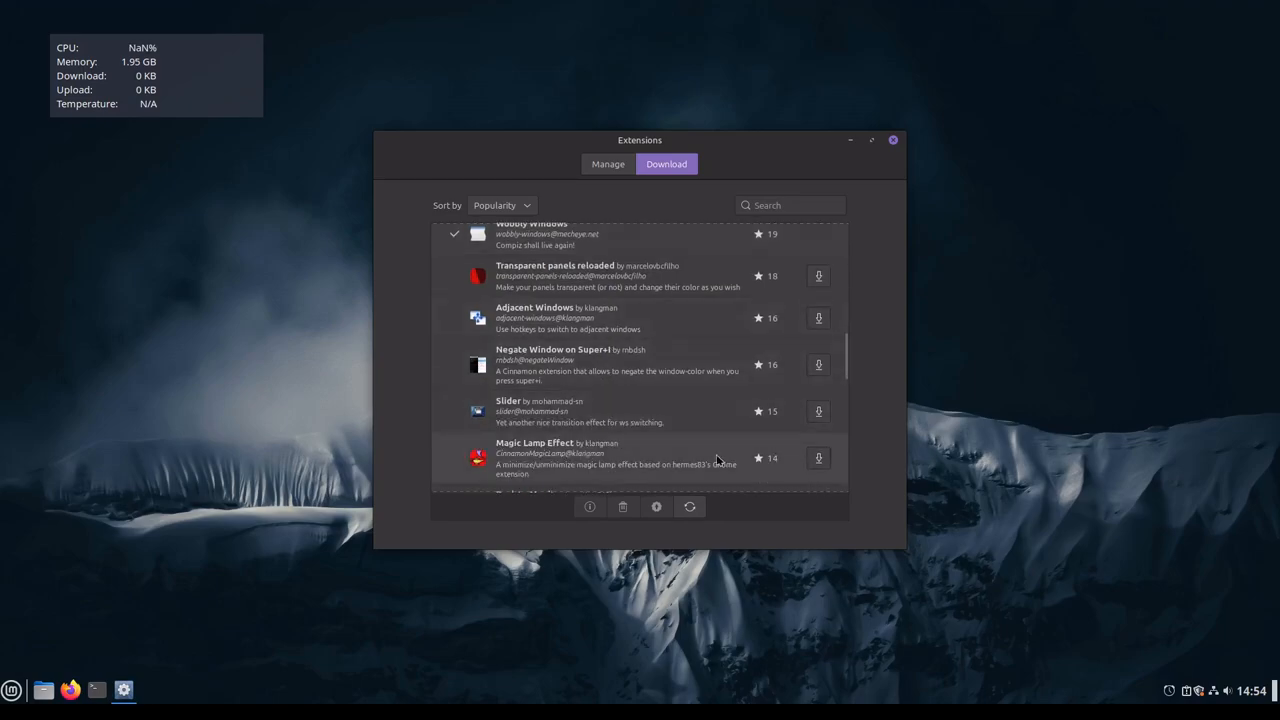
click(818, 460)
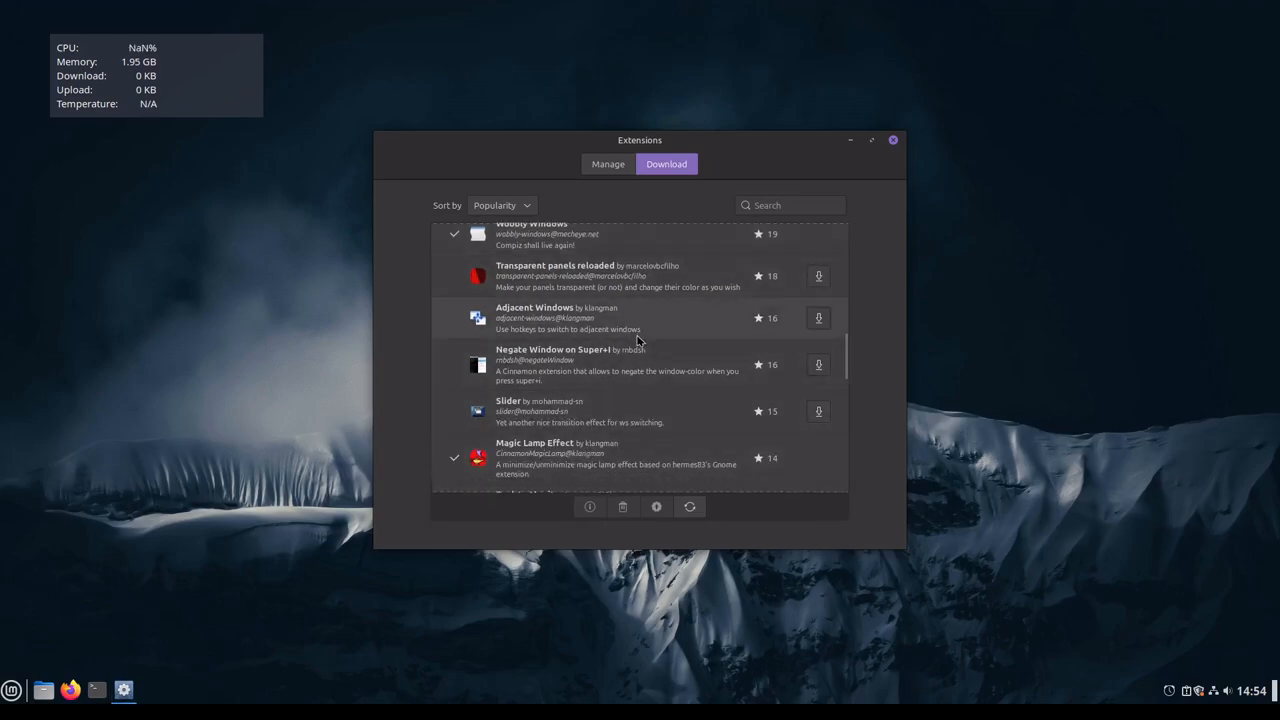
Step: Download the Back to Monitor and Blur Overview extensions
scroll(637, 340, down, 1)
scroll(641, 383, down, 2)
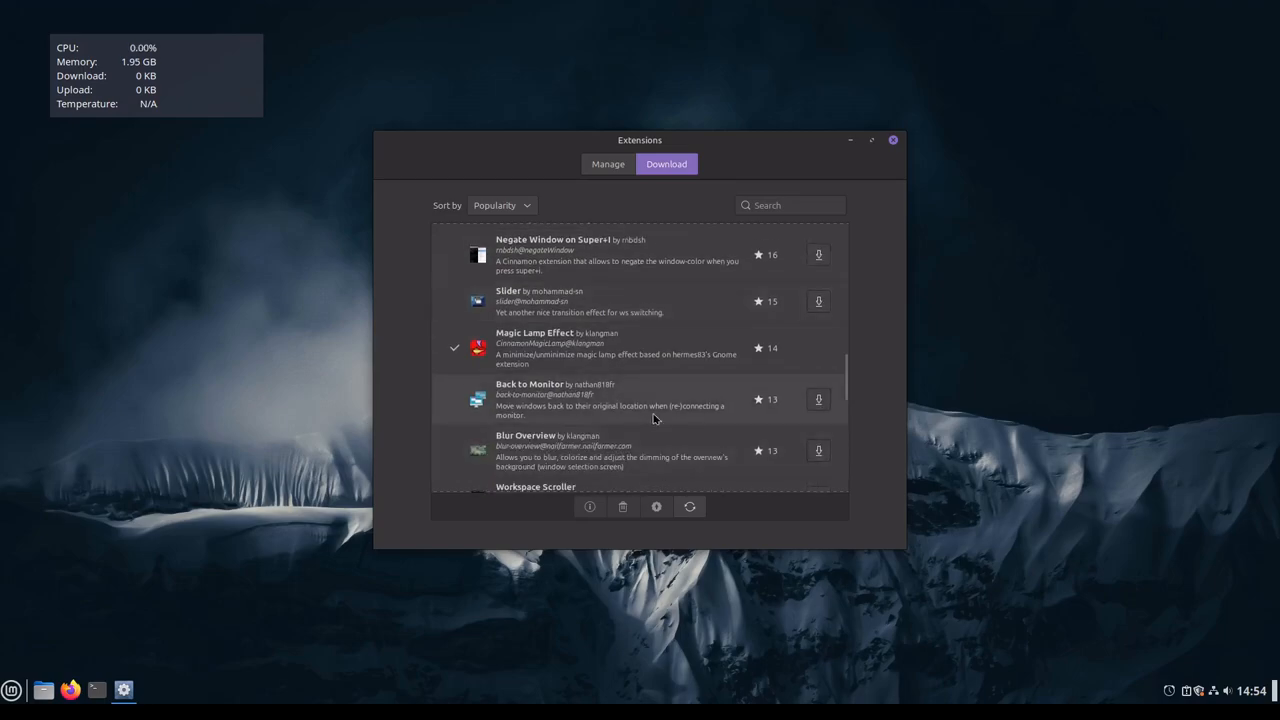
click(818, 399)
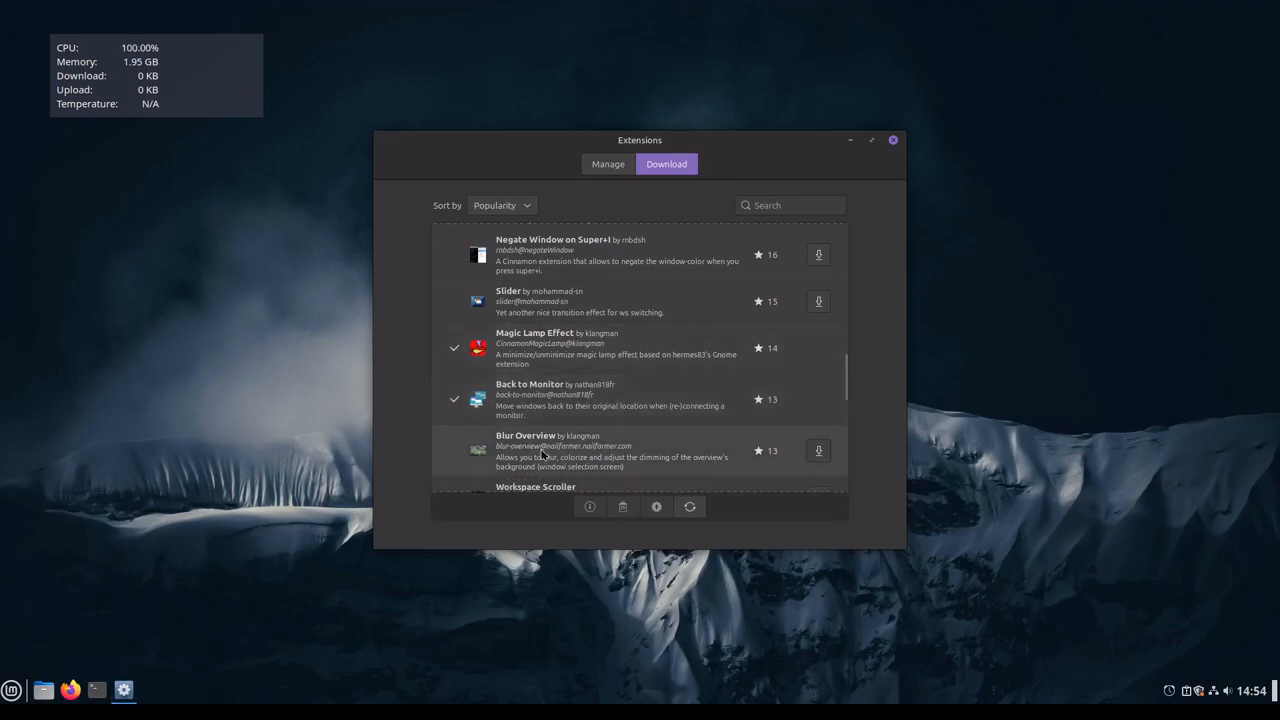
scroll(600, 455, down, 1)
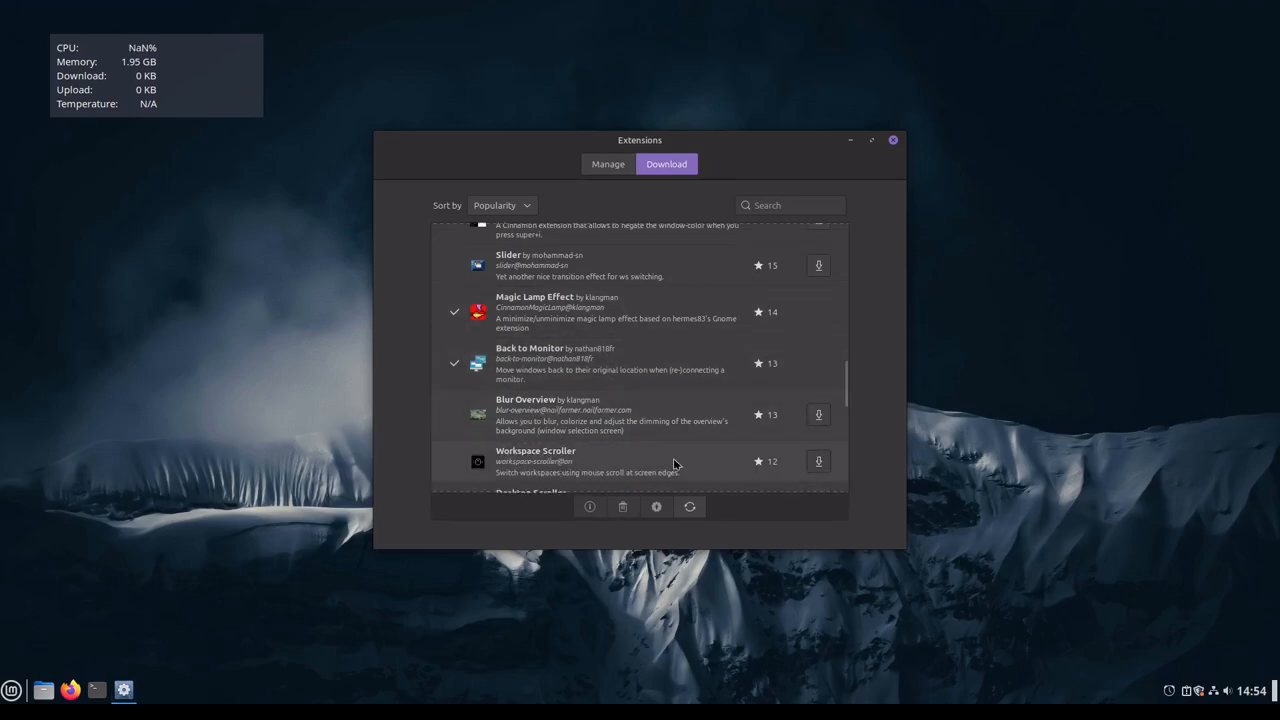
click(818, 414)
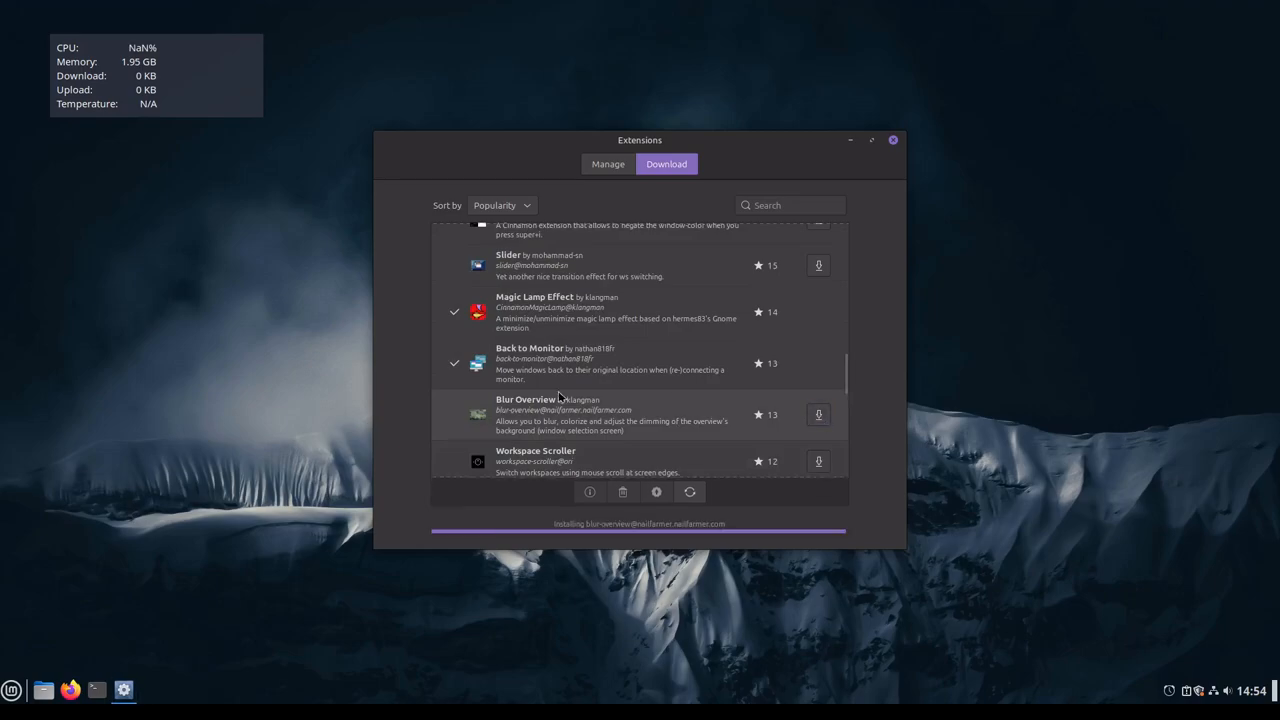
Step: Look through the less popular downloadable extensions below Blur Overview
scroll(559, 397, down, 6)
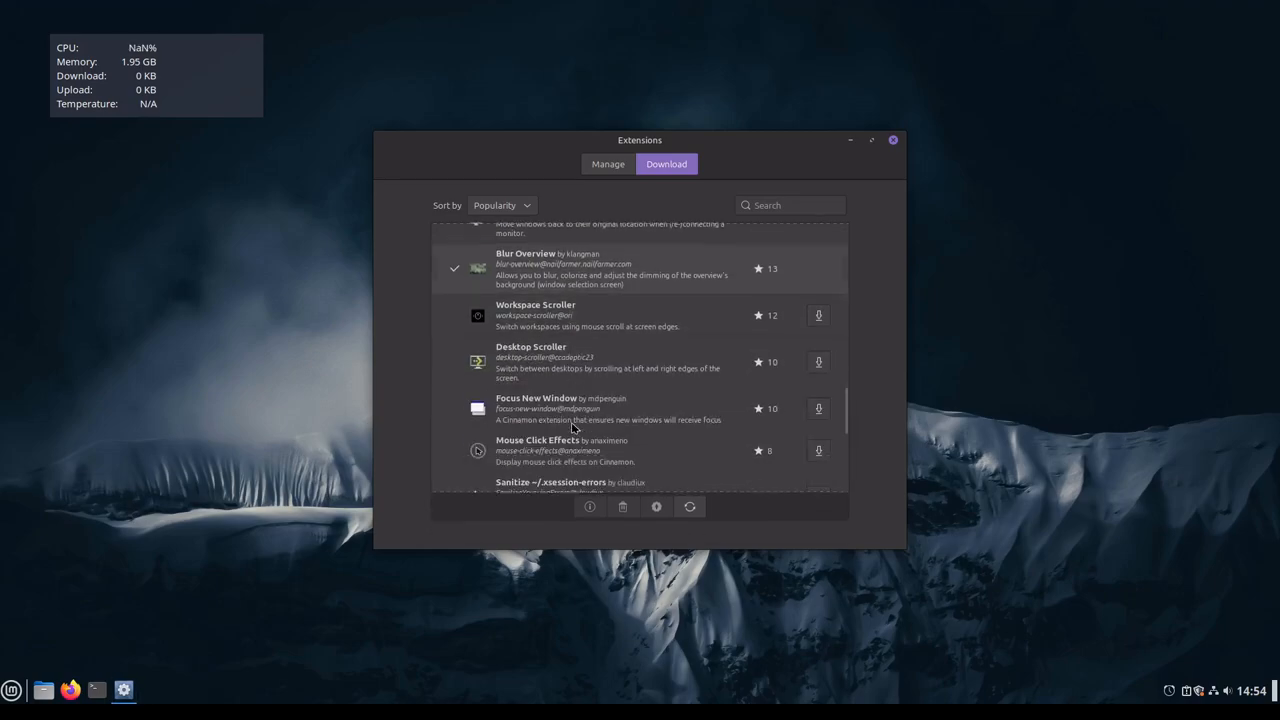
scroll(573, 427, down, 1)
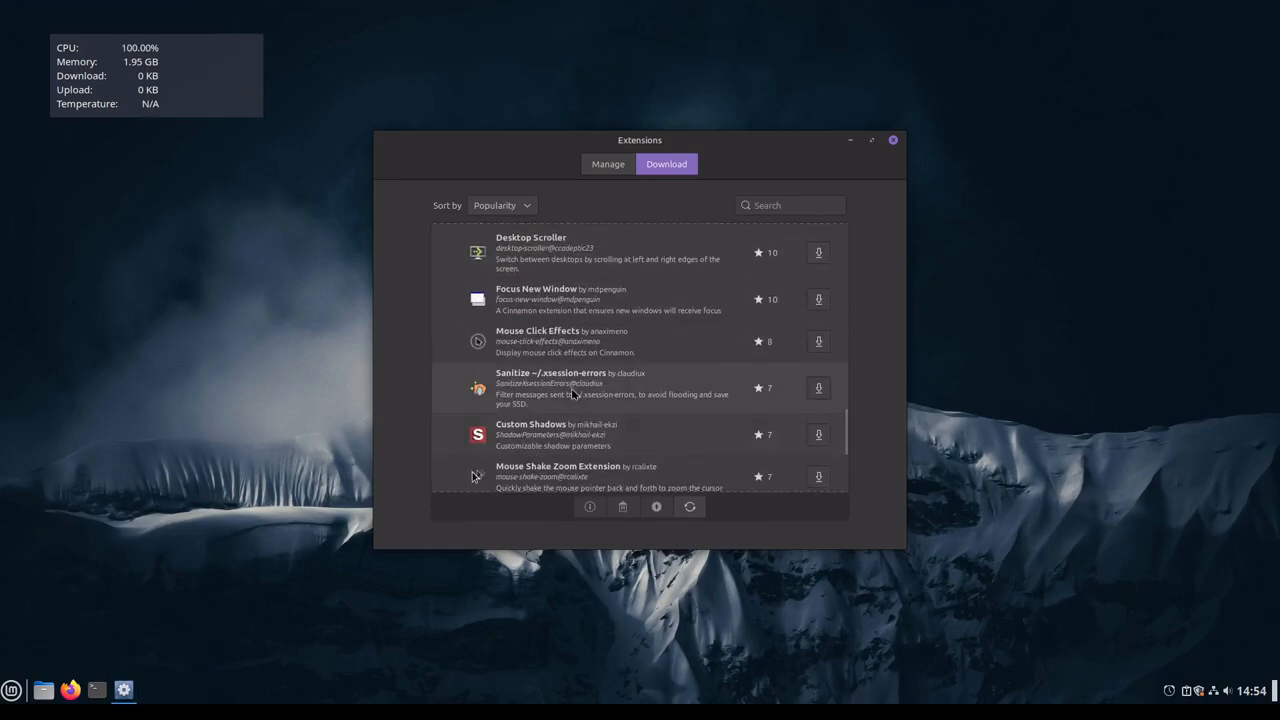
scroll(583, 418, down, 3)
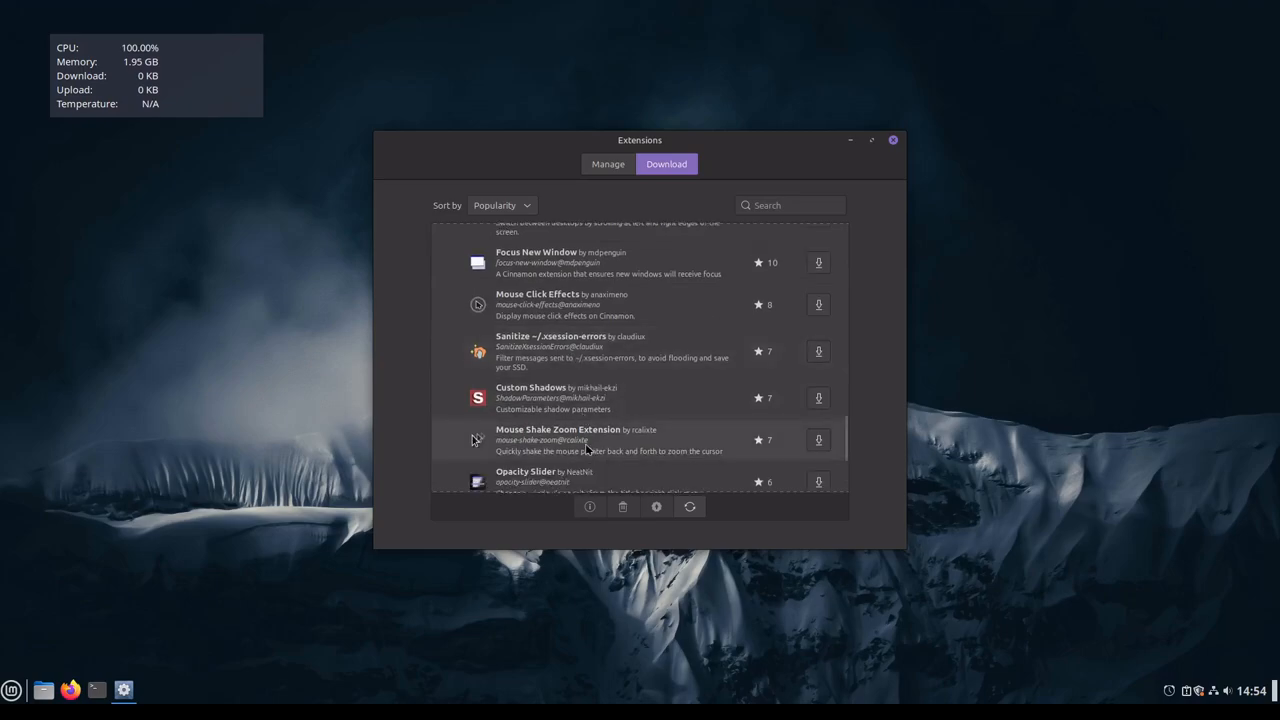
scroll(578, 420, down, 1)
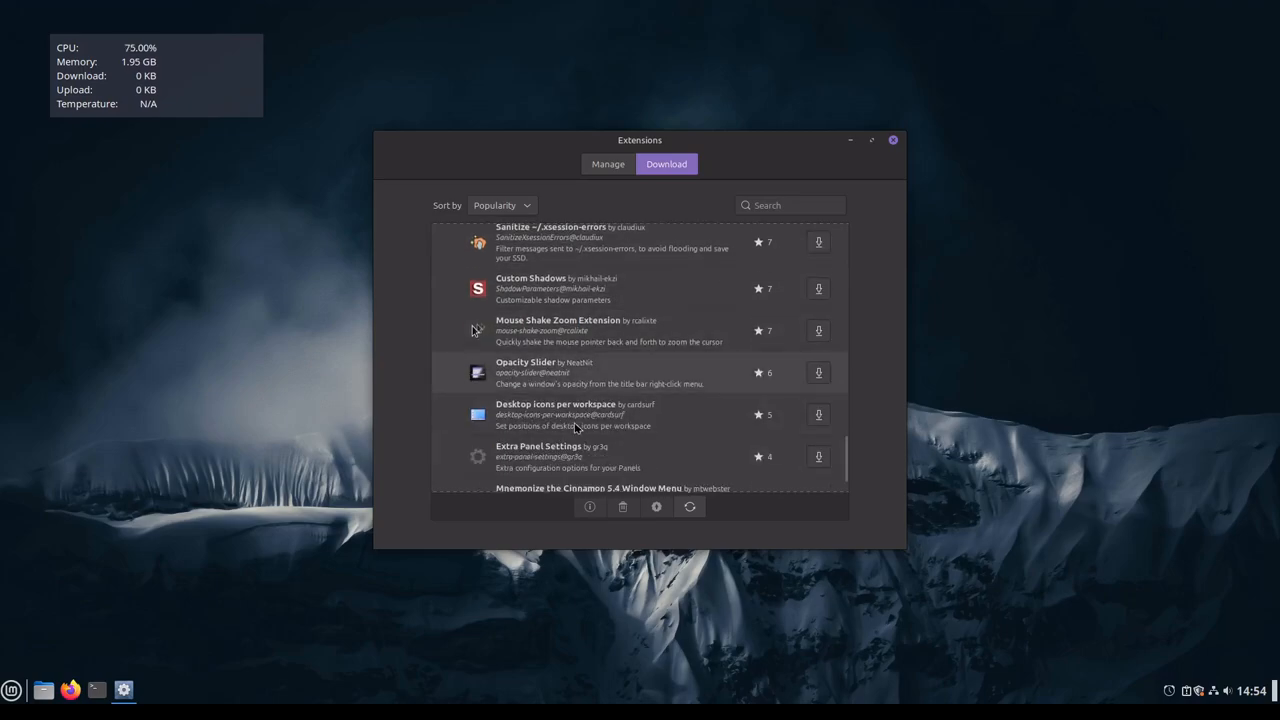
scroll(606, 421, down, 1)
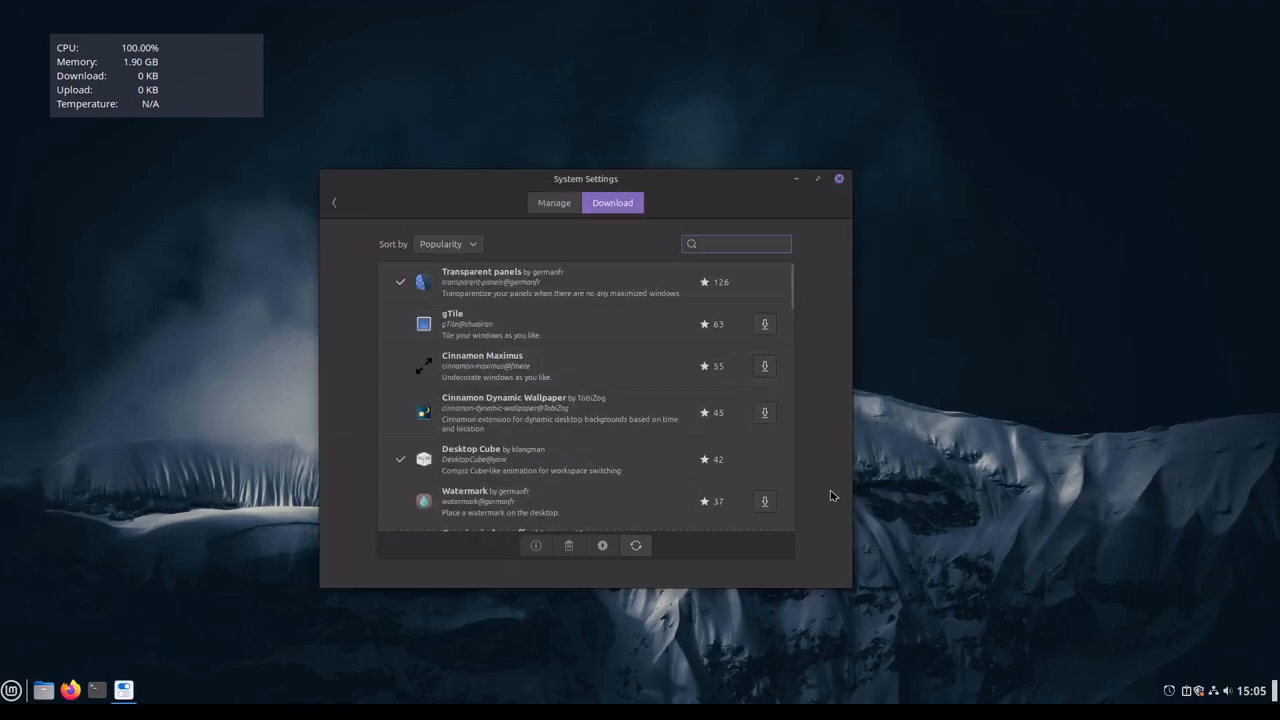
Step: Review the installed extensions, and minimize and restore the System Settings window to check the default window animation
click(551, 207)
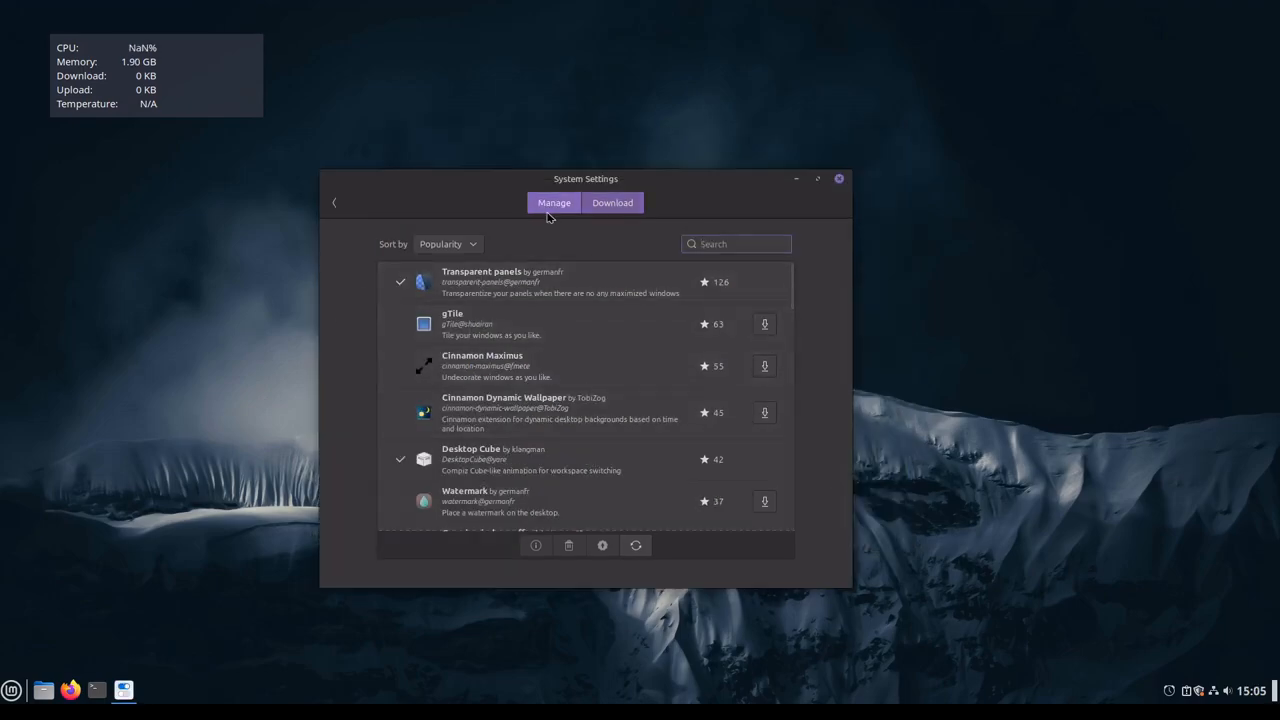
scroll(545, 455, down, 1)
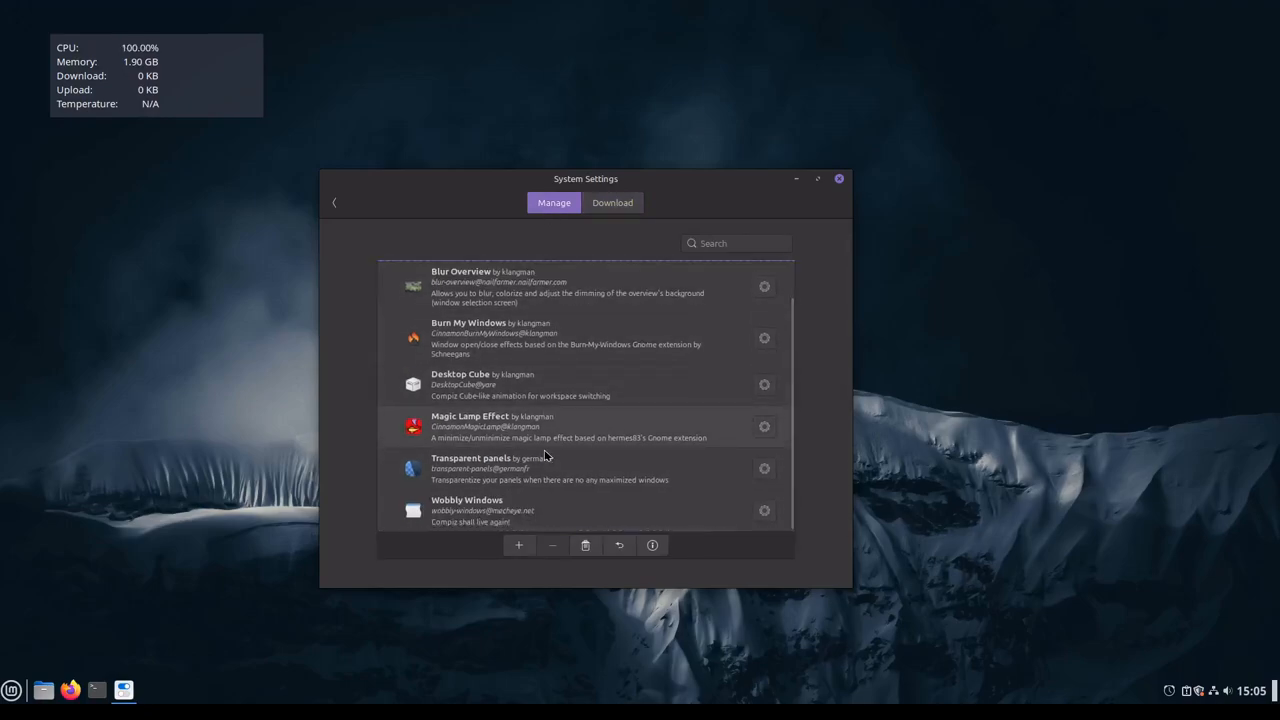
scroll(535, 438, up, 1)
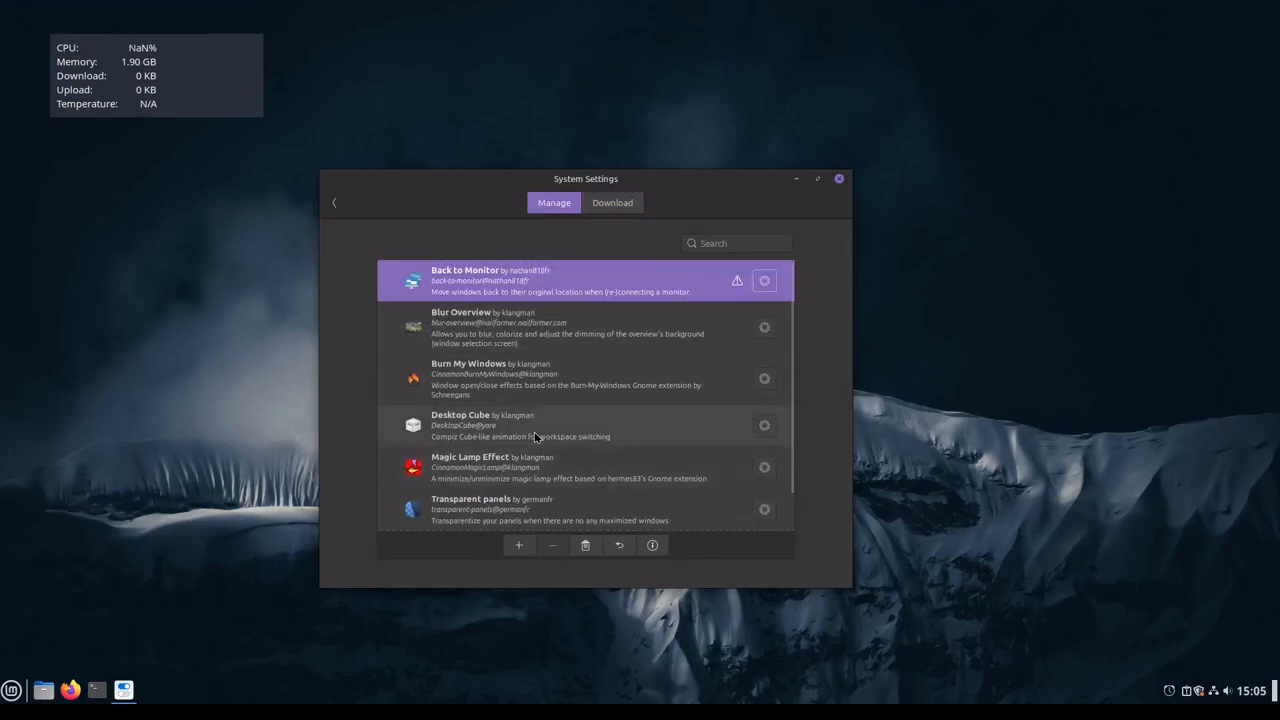
scroll(520, 492, down, 1)
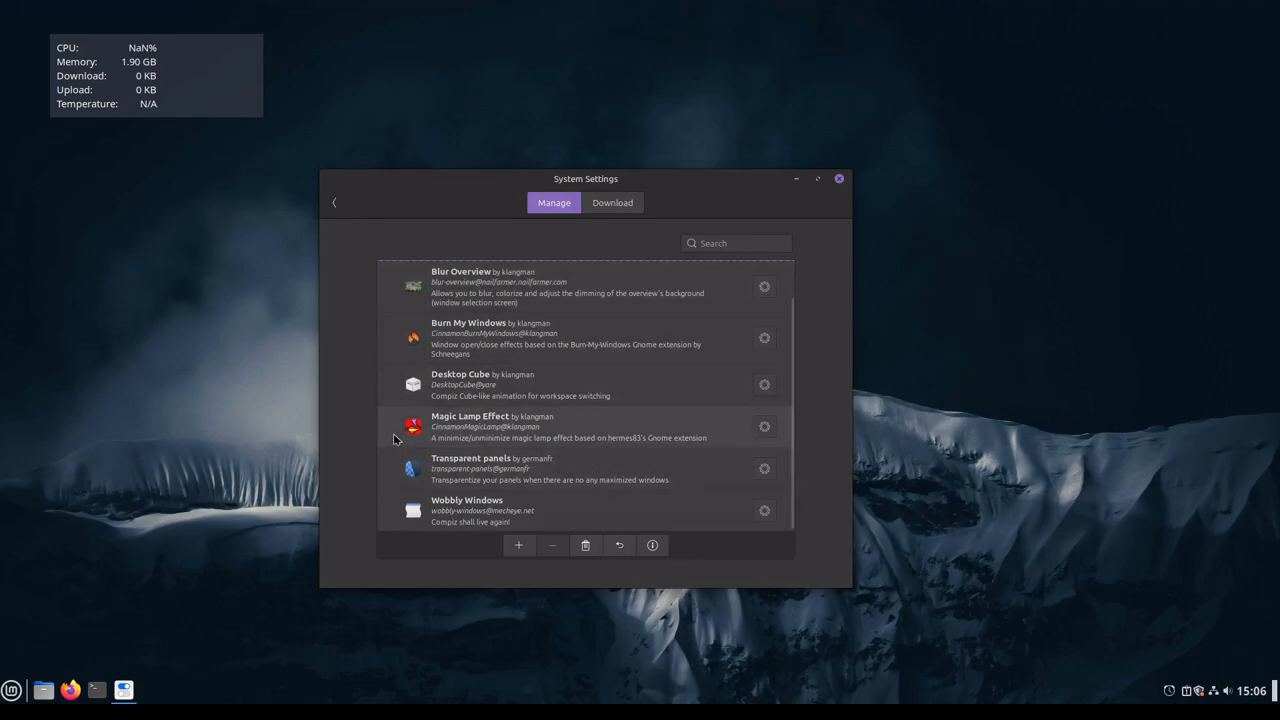
click(797, 180)
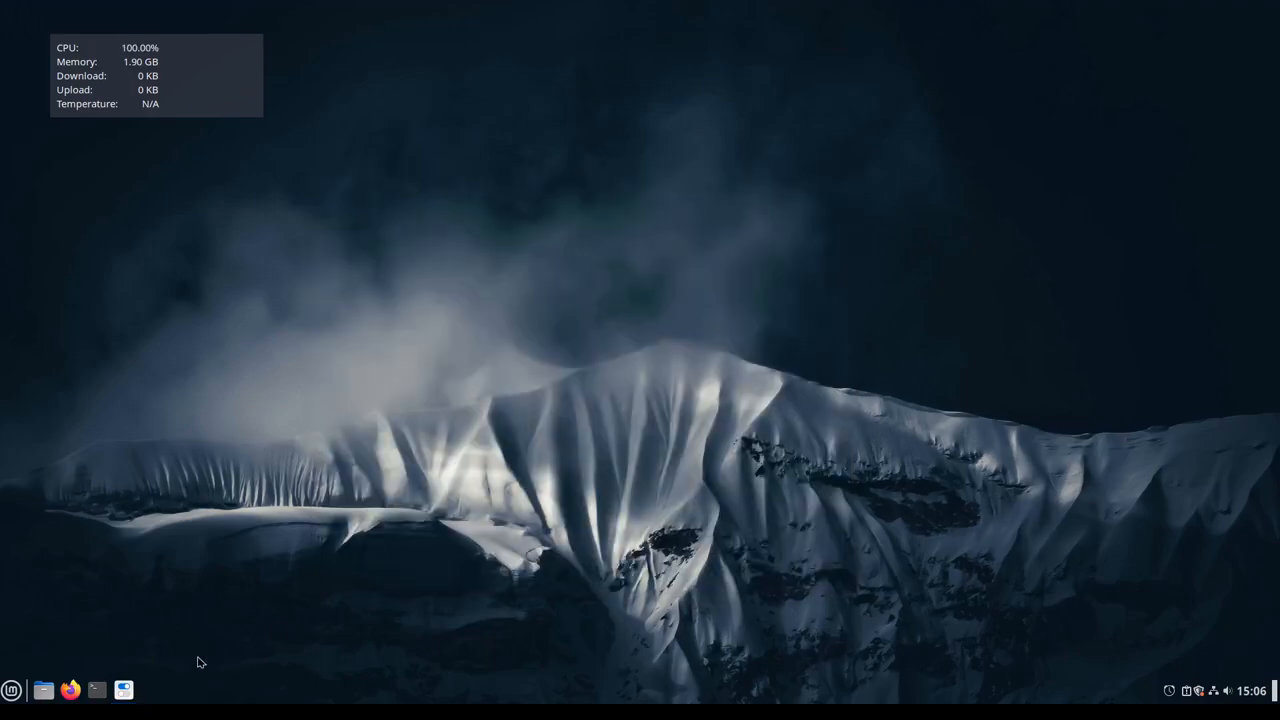
click(135, 689)
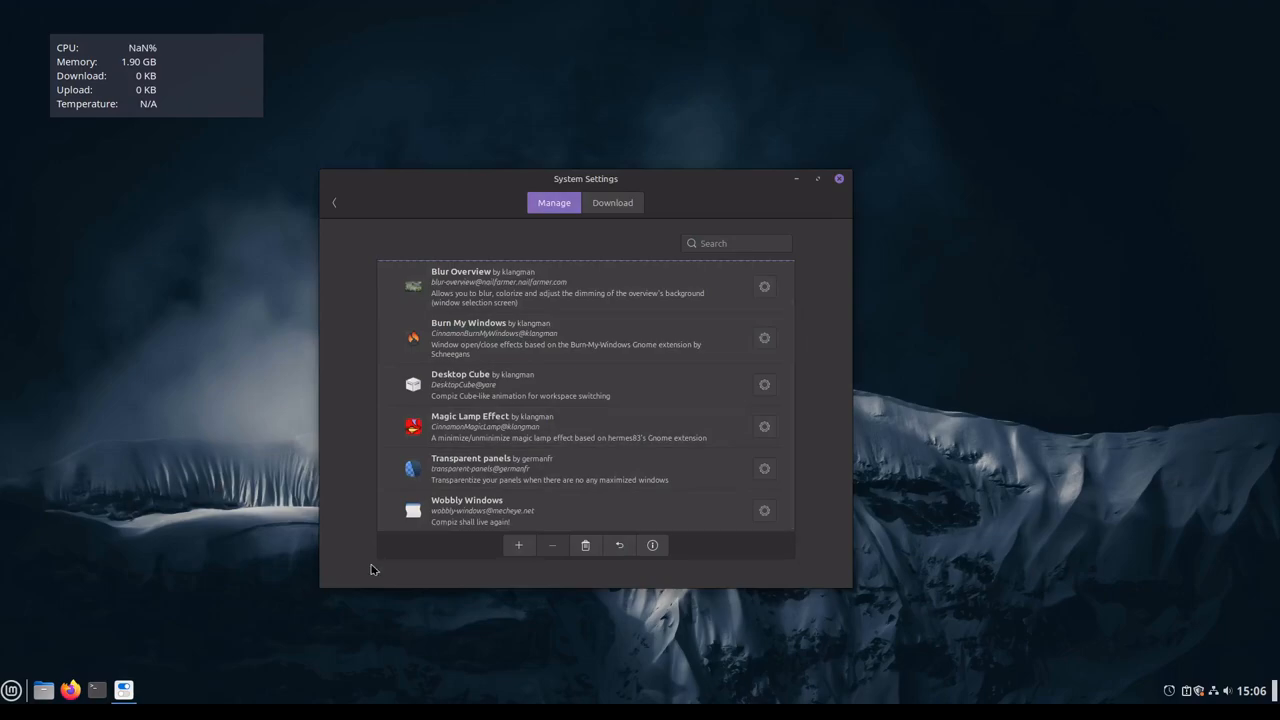
Step: Enable the Magic Lamp Effect extension and test it by repeatedly minimizing and restoring the System Settings window
click(411, 436)
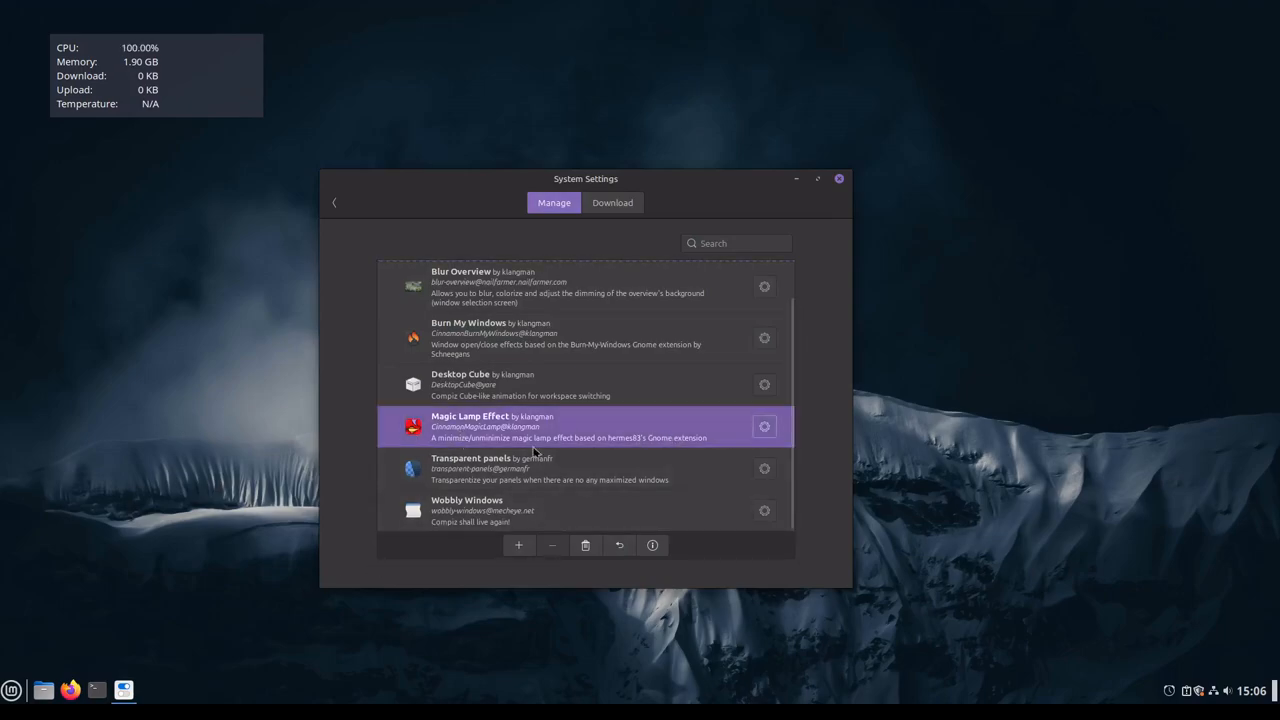
click(518, 545)
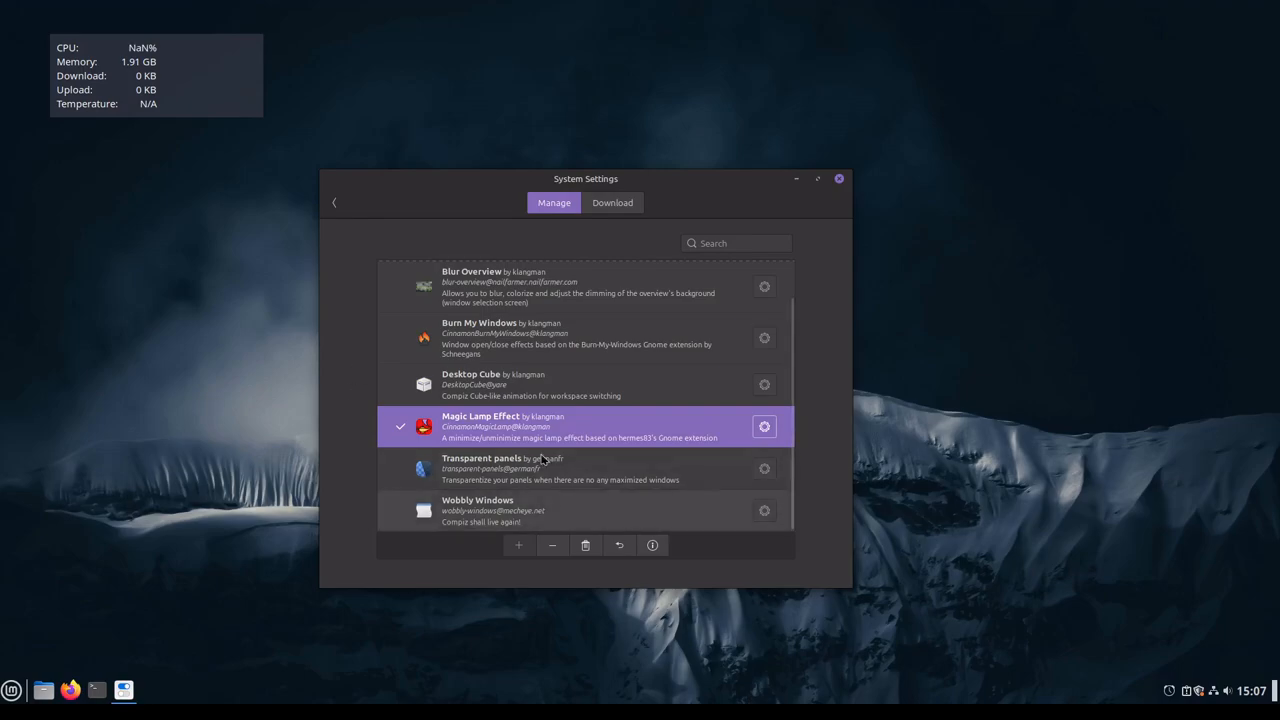
click(797, 181)
click(132, 690)
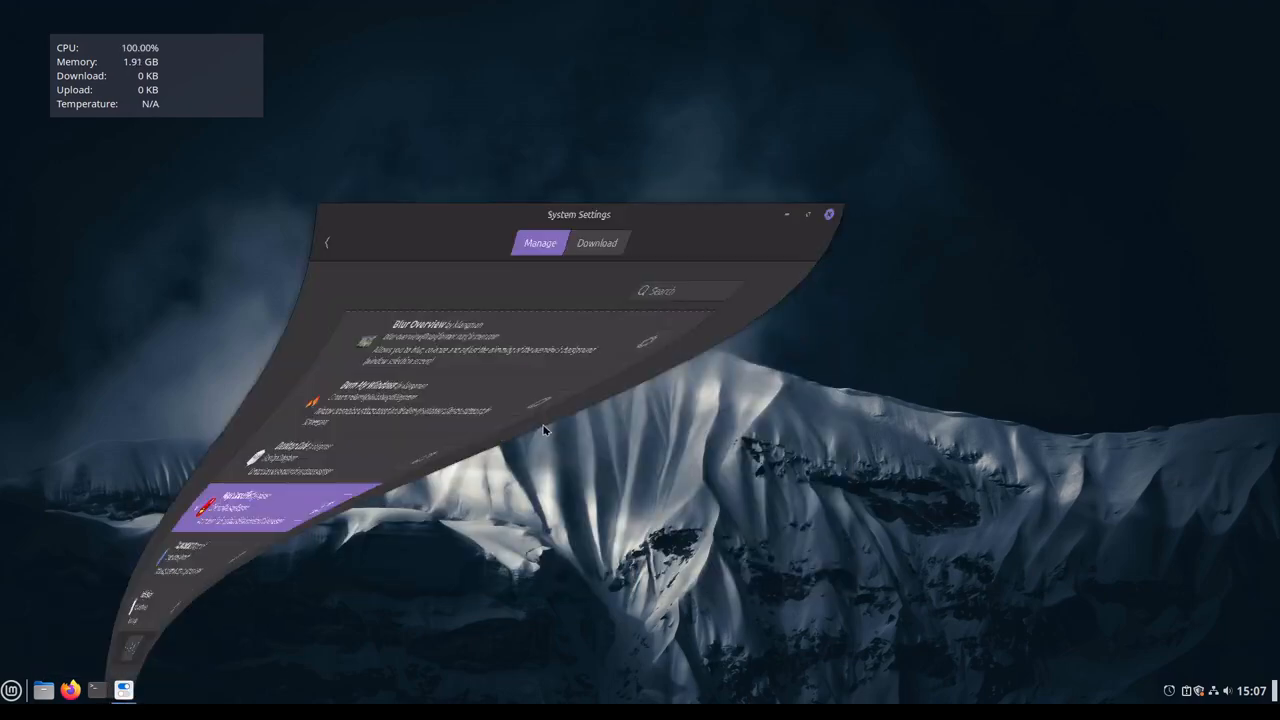
click(796, 181)
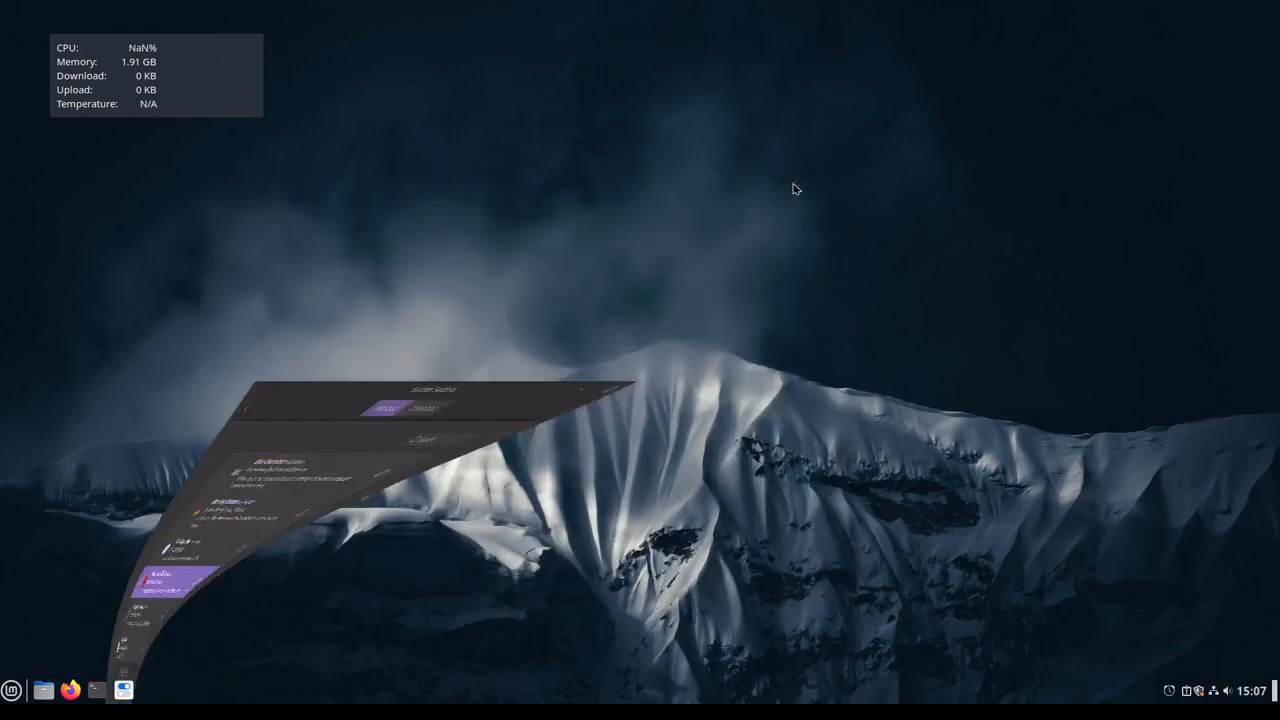
click(126, 690)
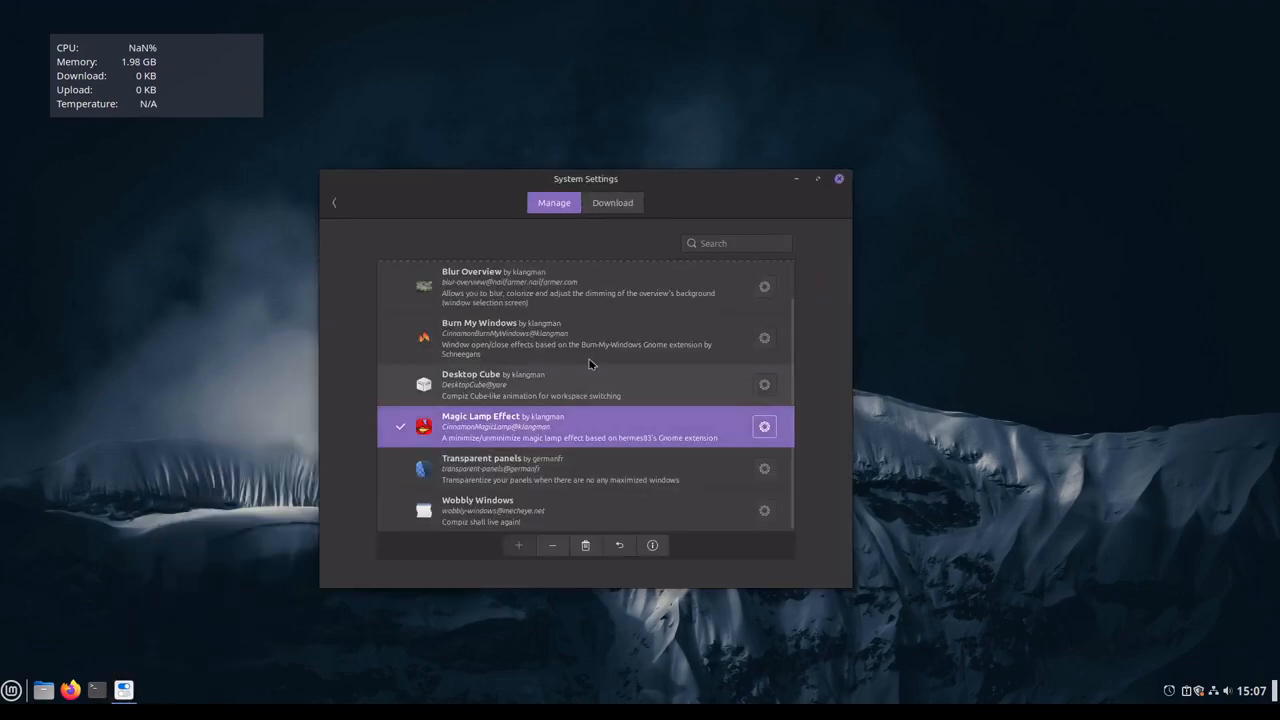
click(797, 180)
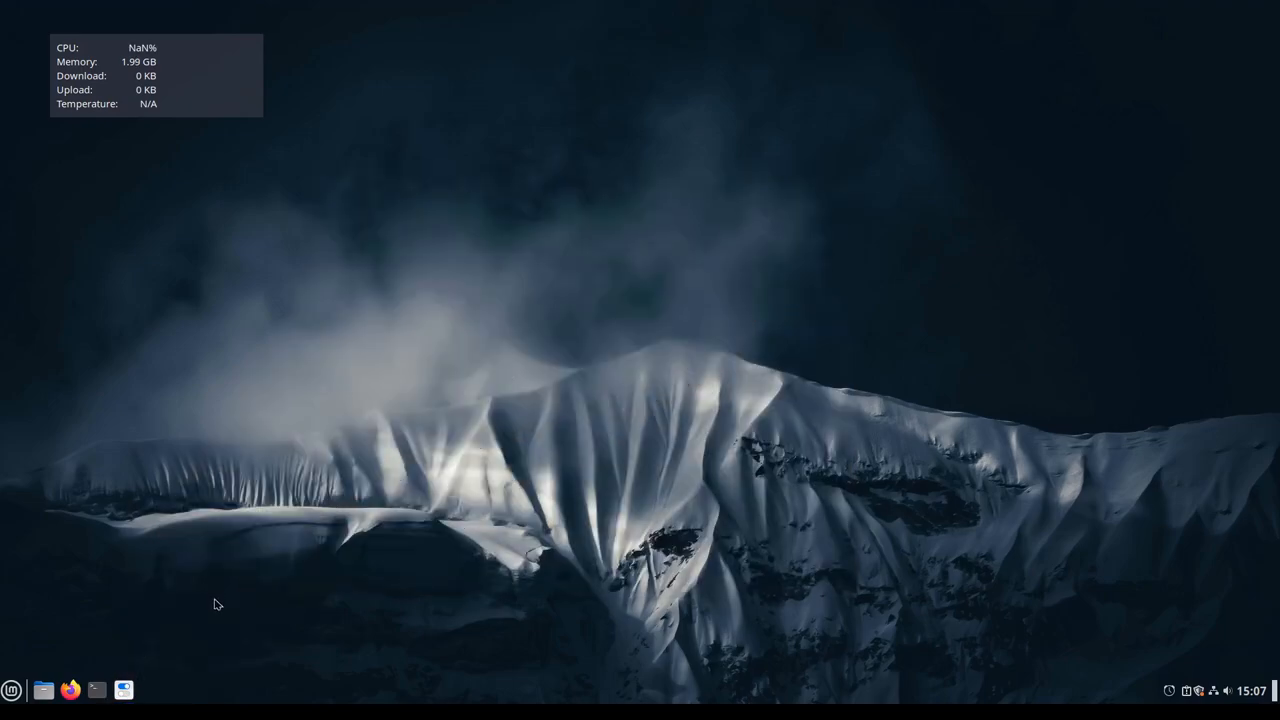
click(124, 690)
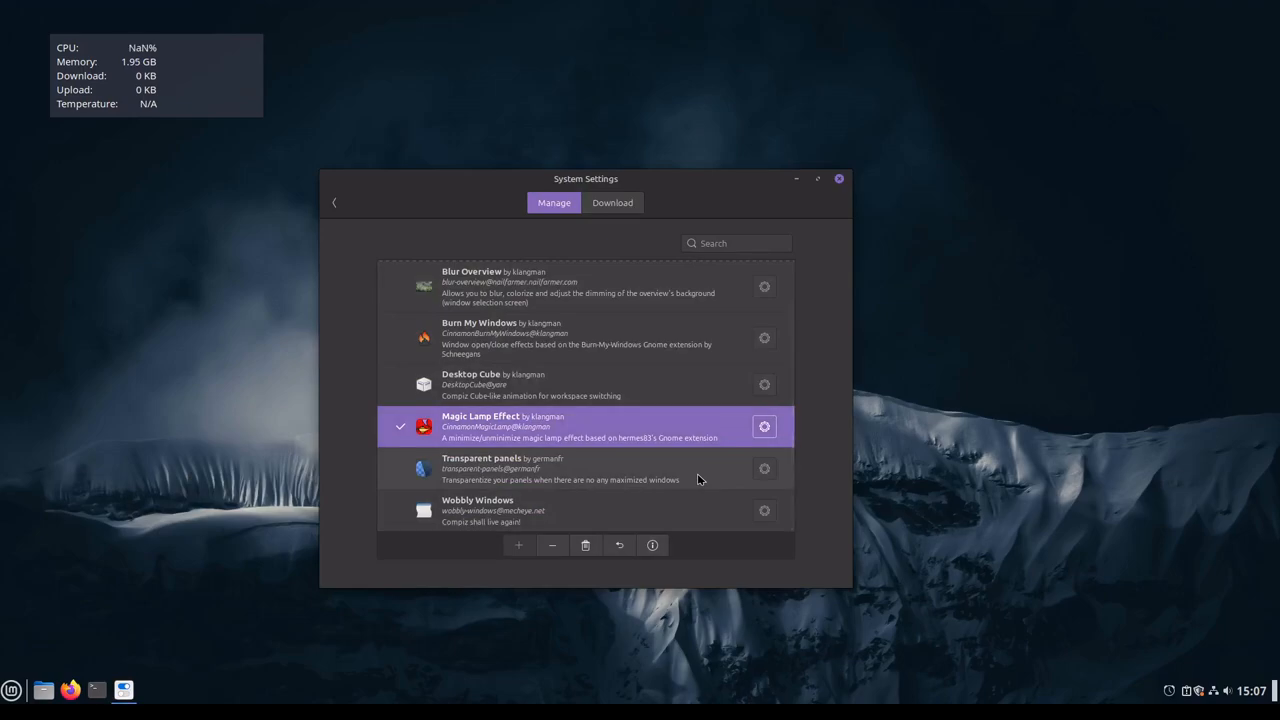
Step: Switch to Firefox, maximize it, and browse the popular extensions on the Cinnamon Spices website
click(71, 688)
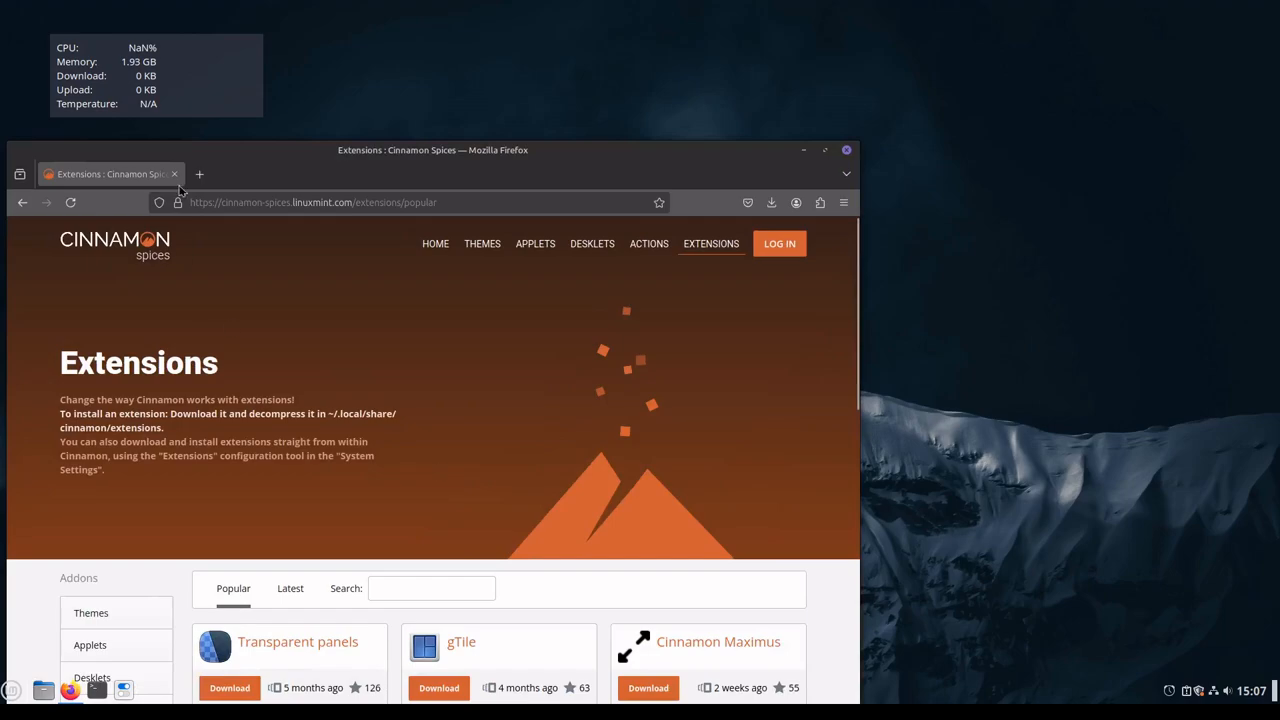
double_click(497, 157)
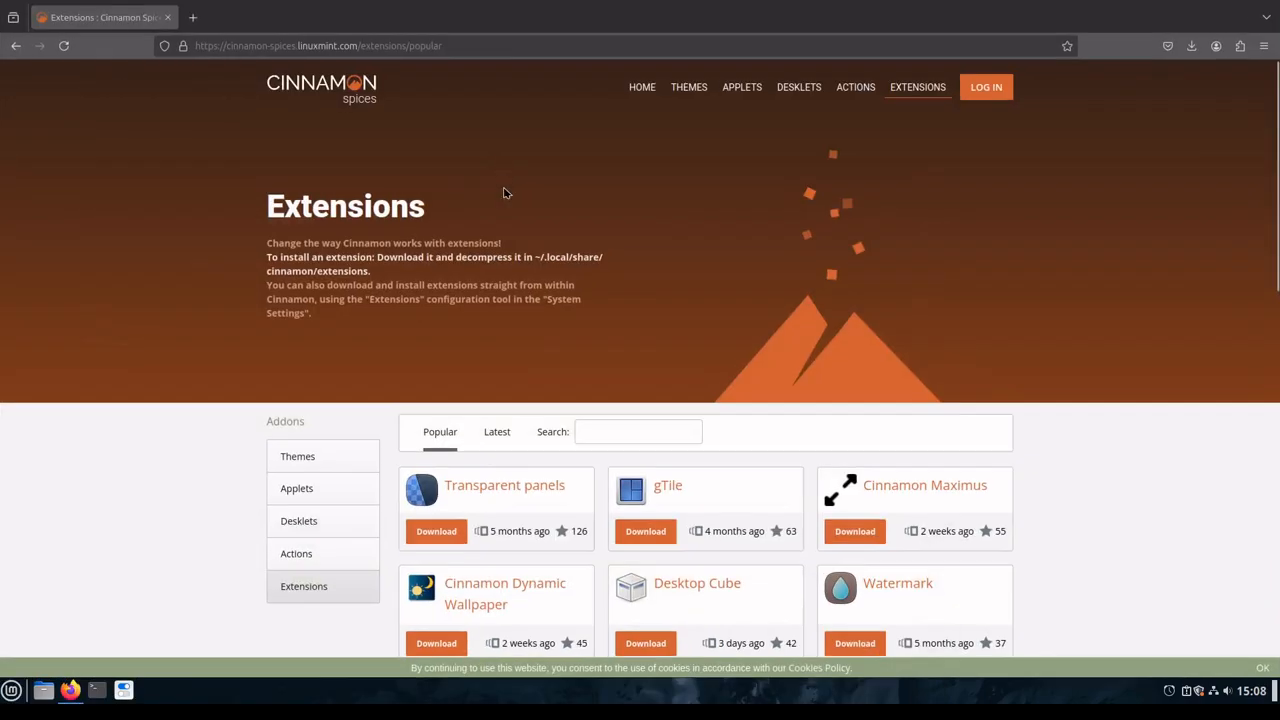
click(329, 589)
scroll(540, 500, down, 4)
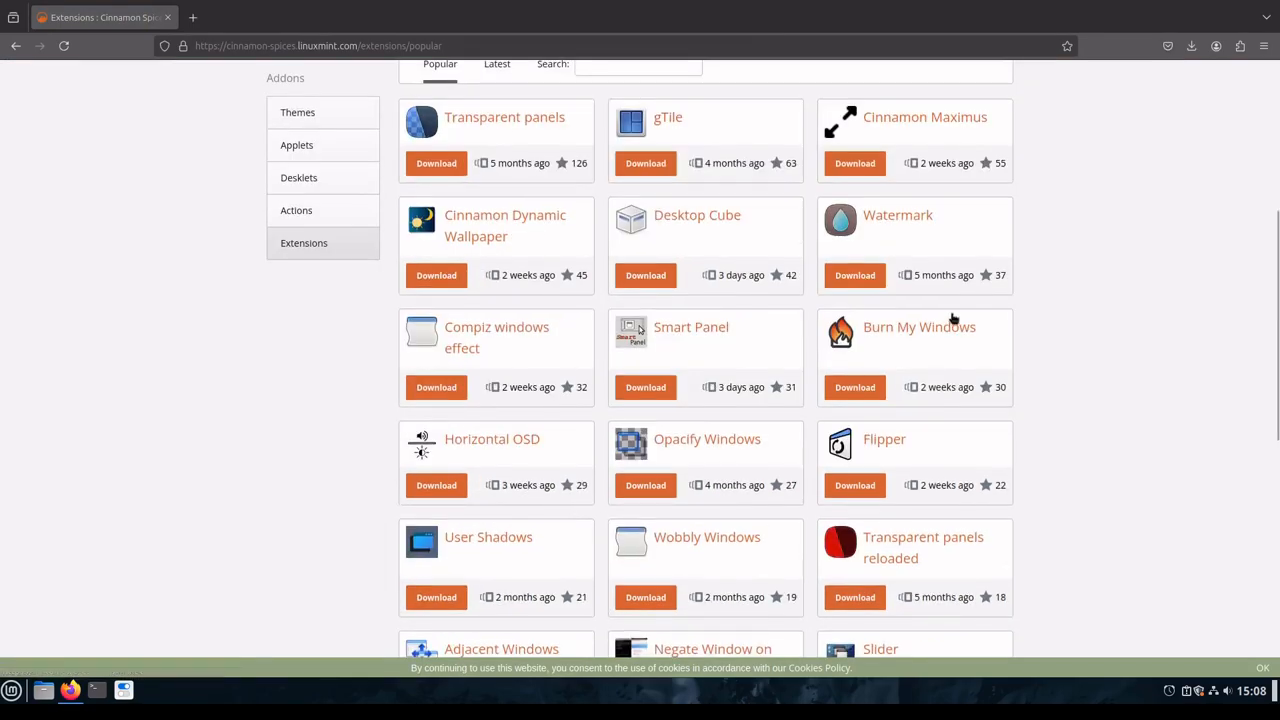
scroll(1066, 591, down, 4)
scroll(1066, 591, down, 3)
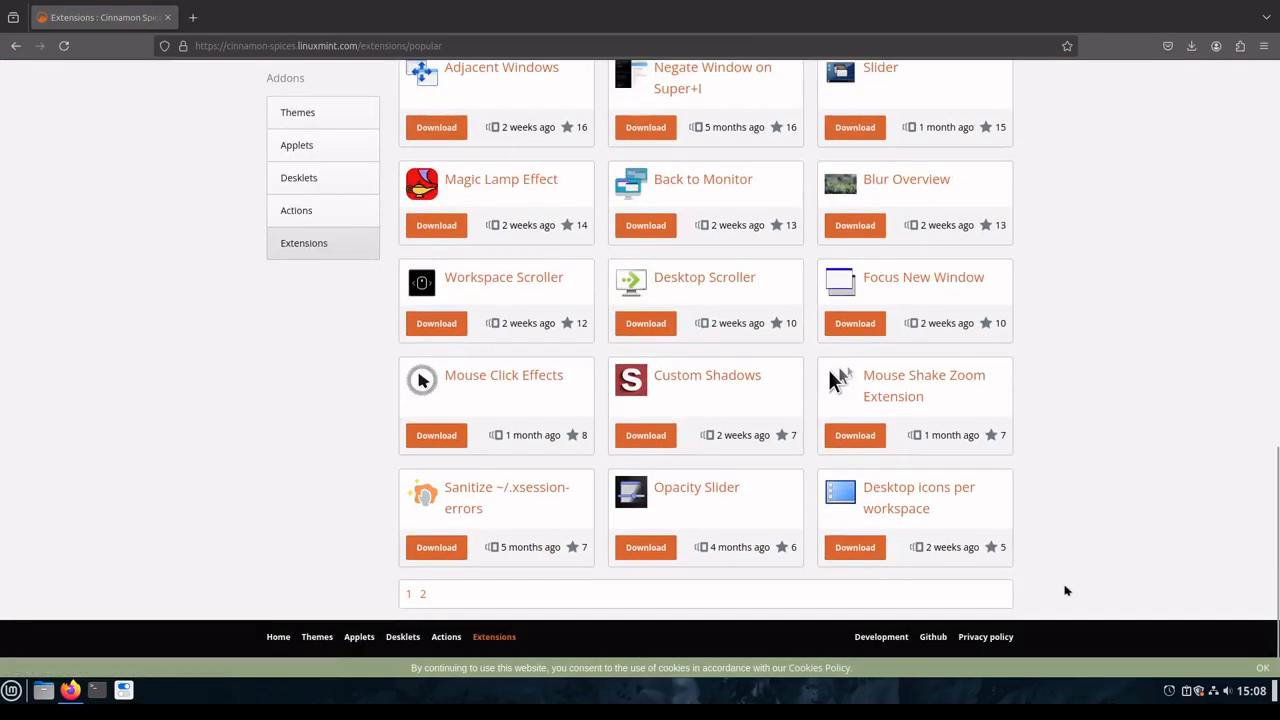
scroll(705, 400, up, 3)
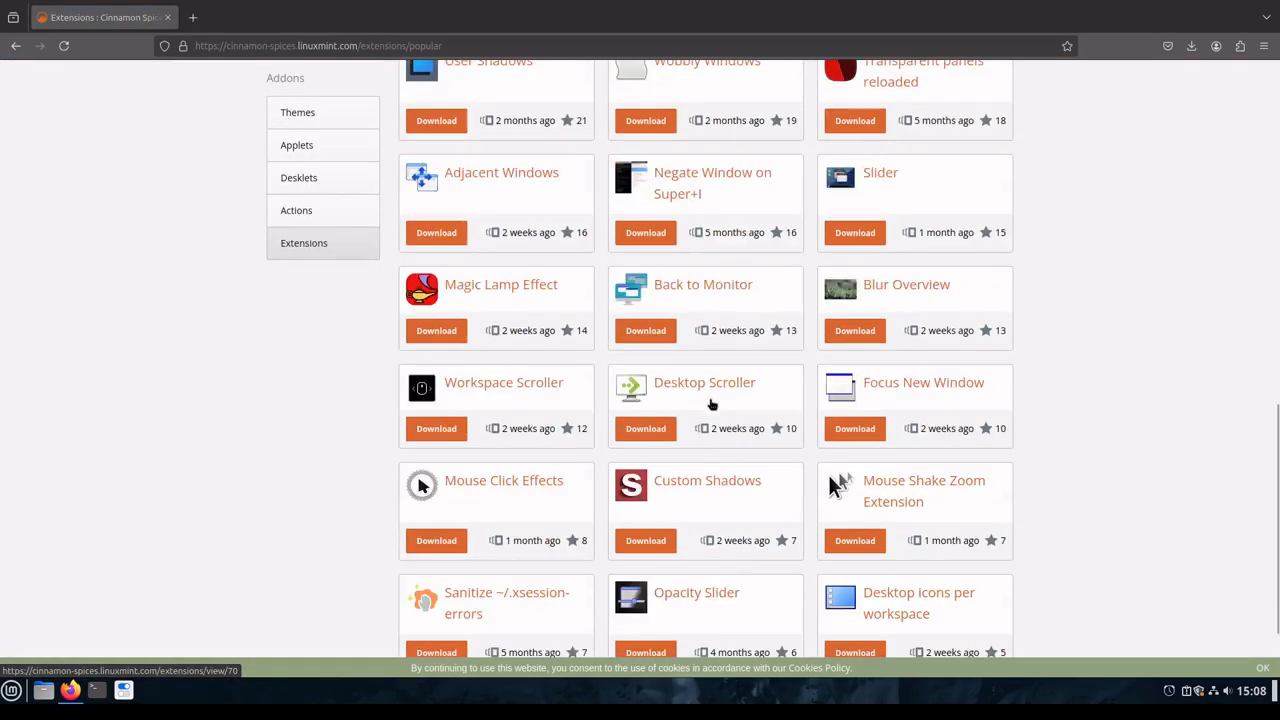
Step: Open the Magic Lamp Effect page and read its requirements, known issues, installation and feedback sections
click(519, 458)
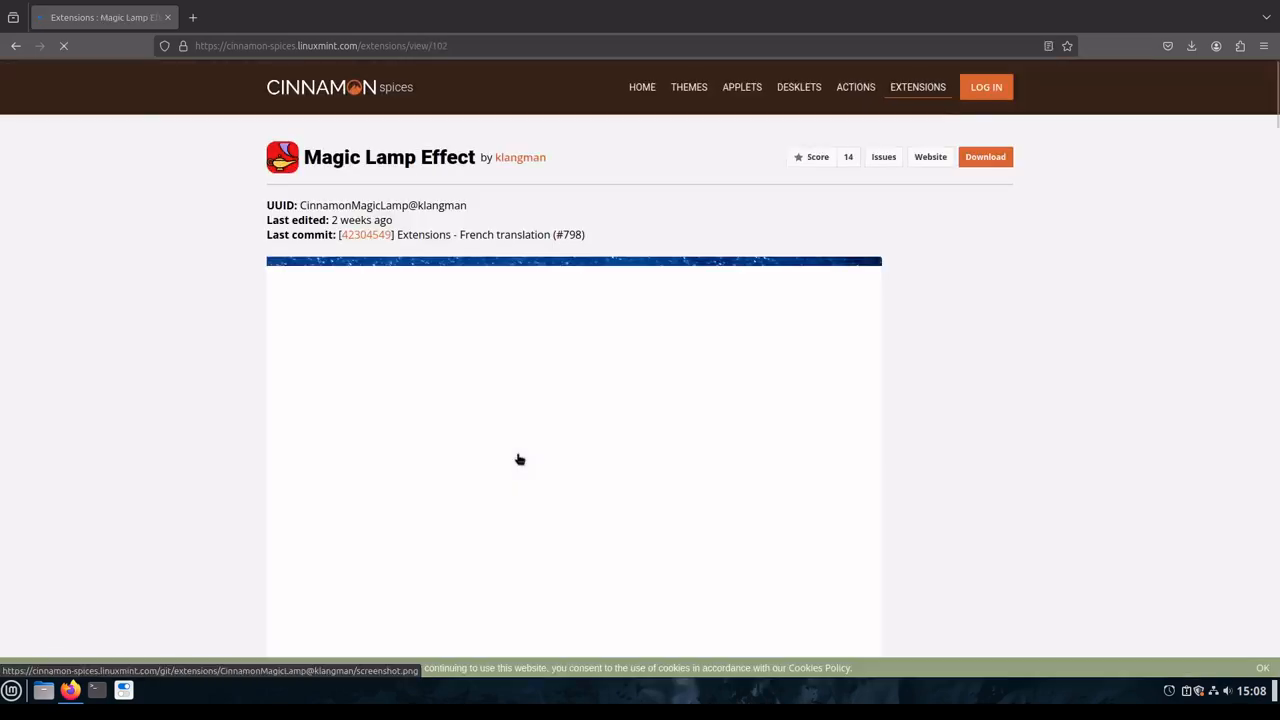
scroll(858, 361, down, 1)
scroll(737, 386, down, 5)
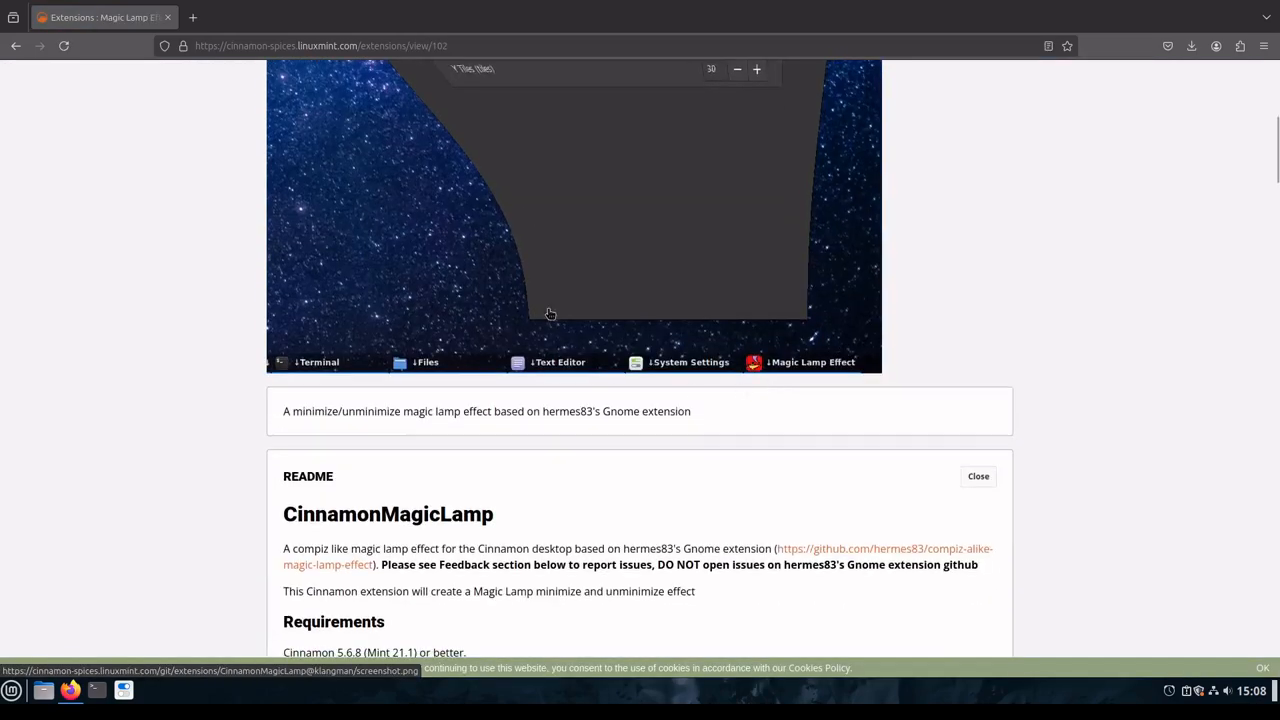
scroll(535, 400, up, 3)
scroll(557, 476, down, 8)
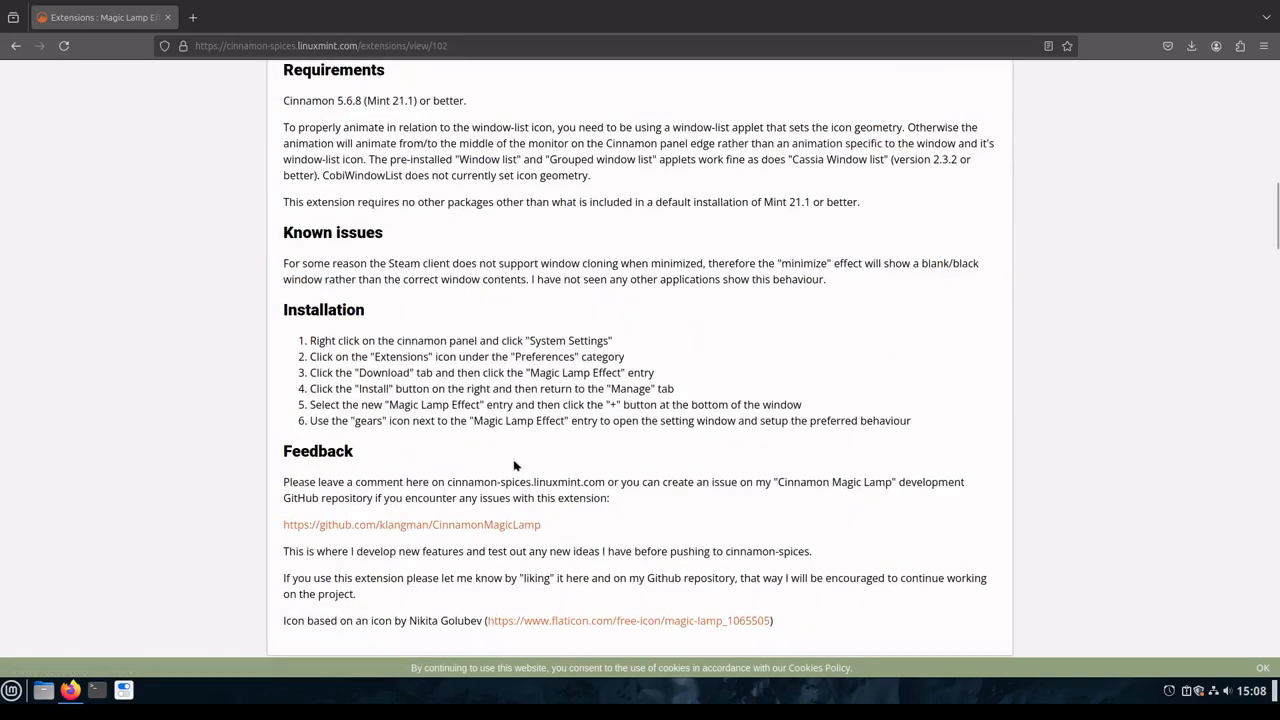
scroll(353, 549, down, 5)
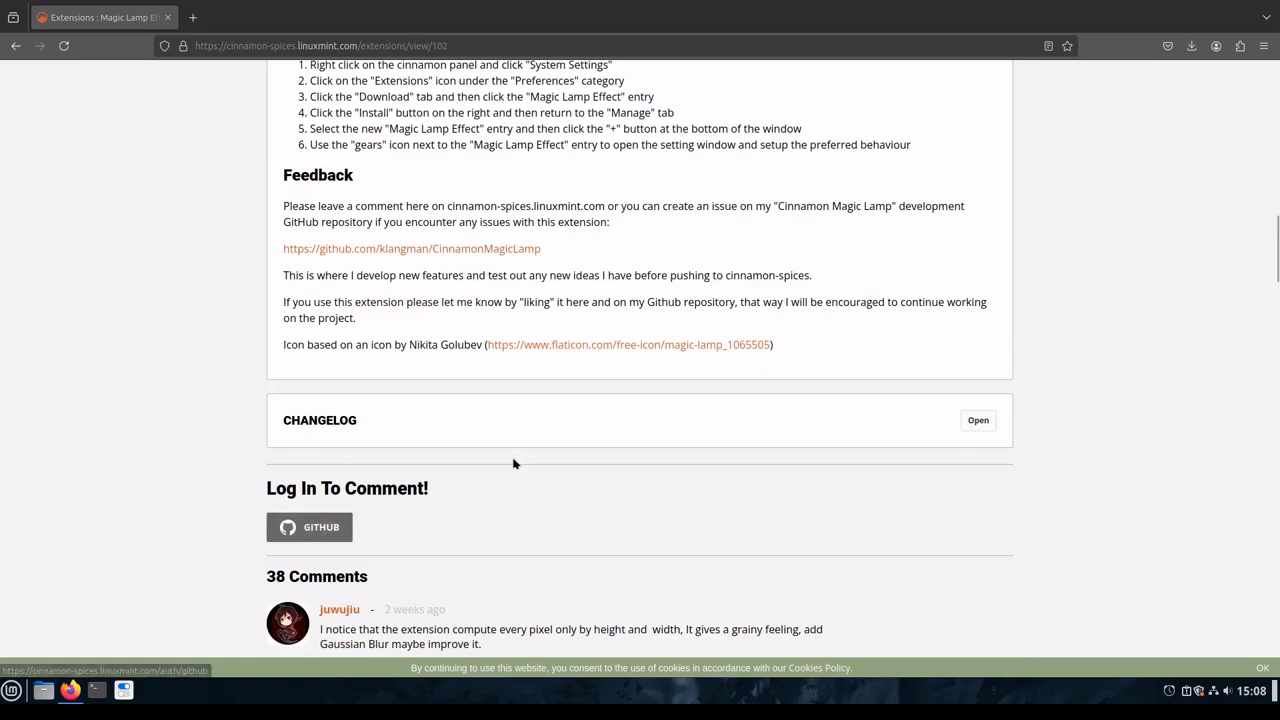
scroll(517, 463, up, 15)
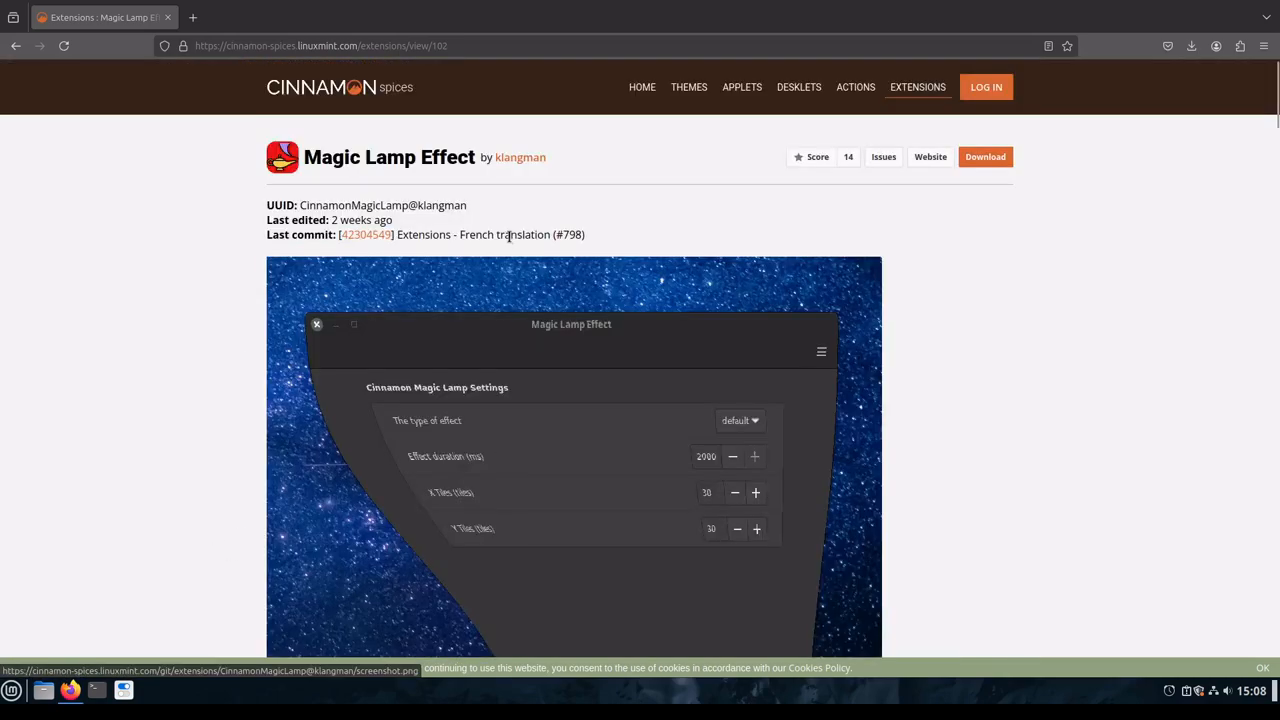
Step: Return to the popular extensions listing, look it over again, and minimize Firefox
click(16, 46)
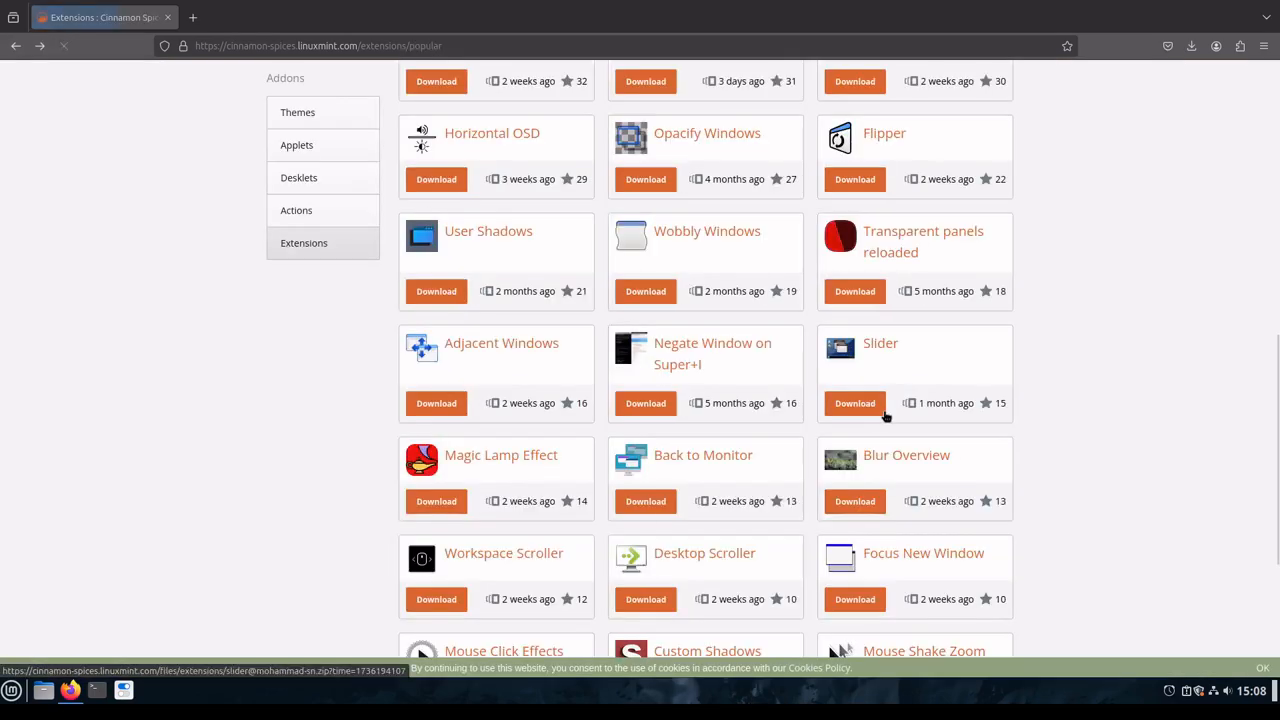
scroll(1074, 445, down, 5)
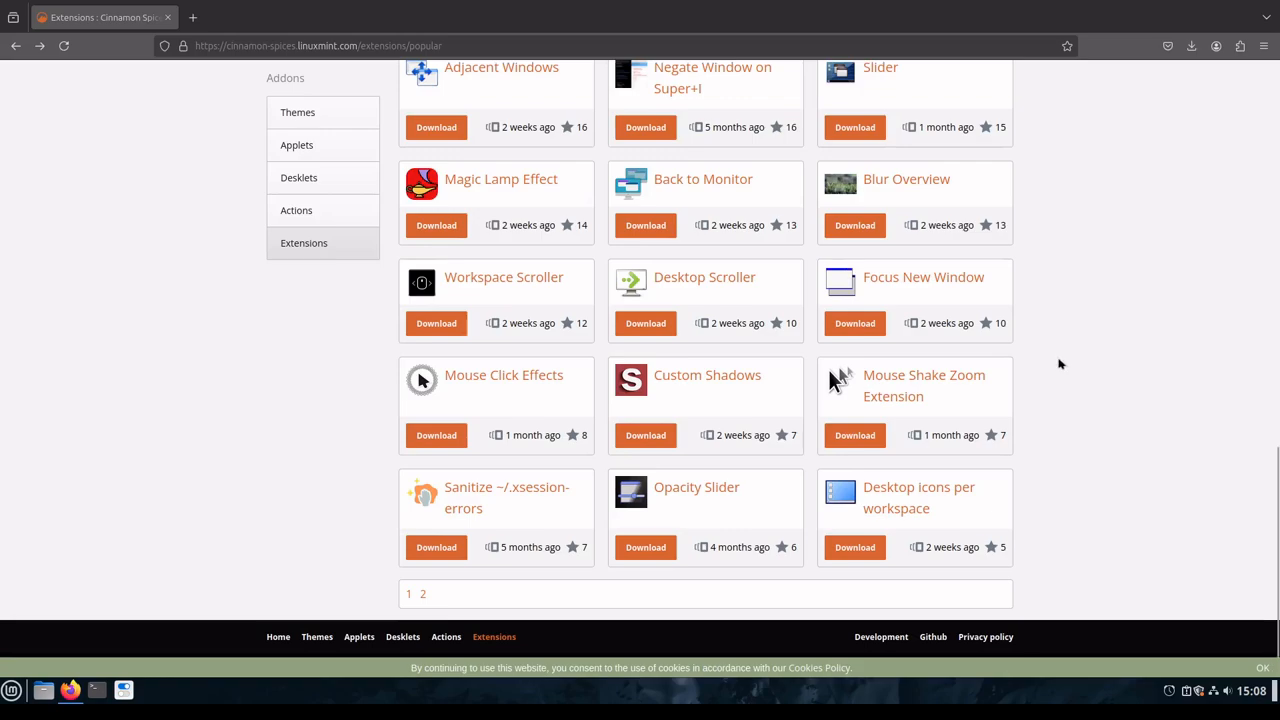
scroll(1068, 490, up, 10)
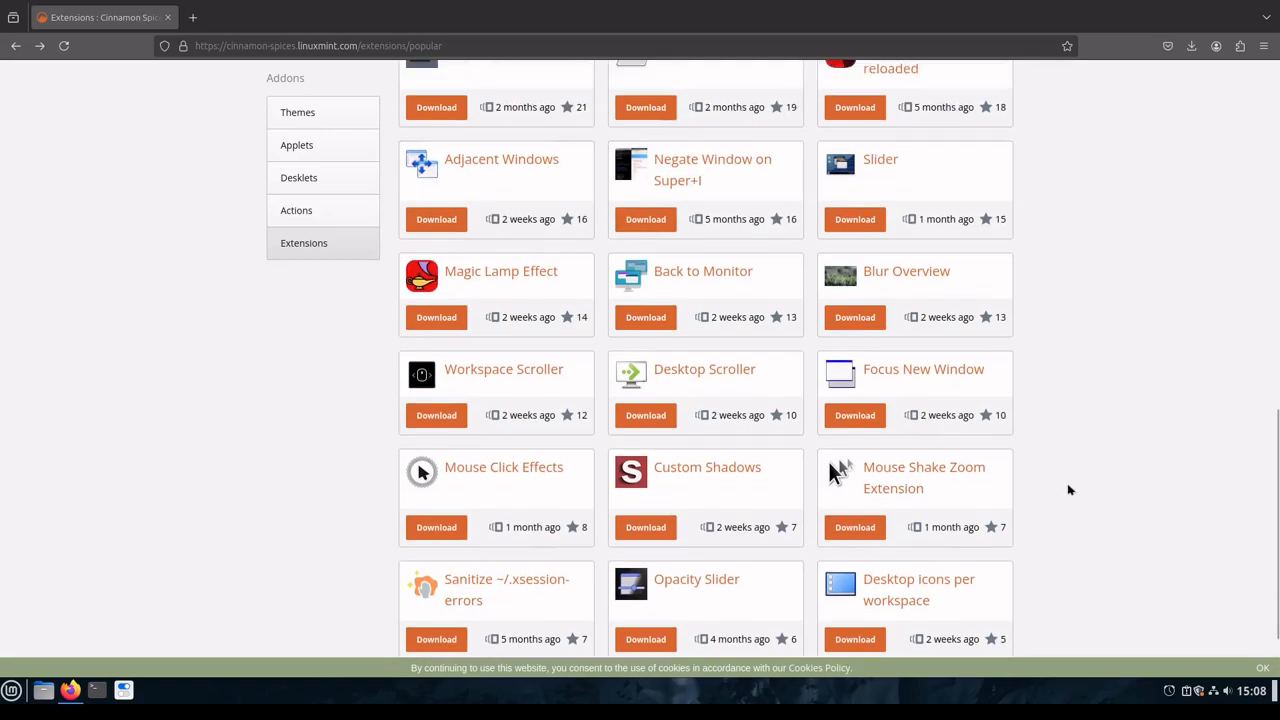
scroll(1068, 490, up, 4)
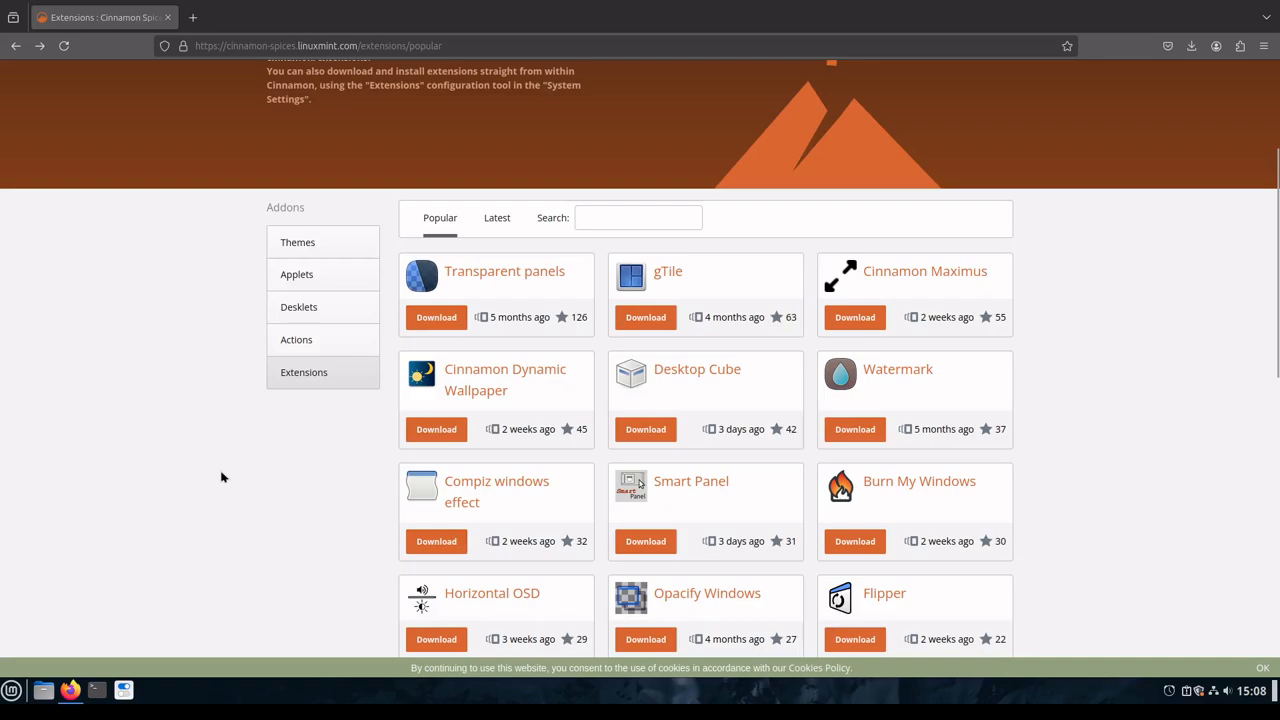
scroll(284, 492, up, 4)
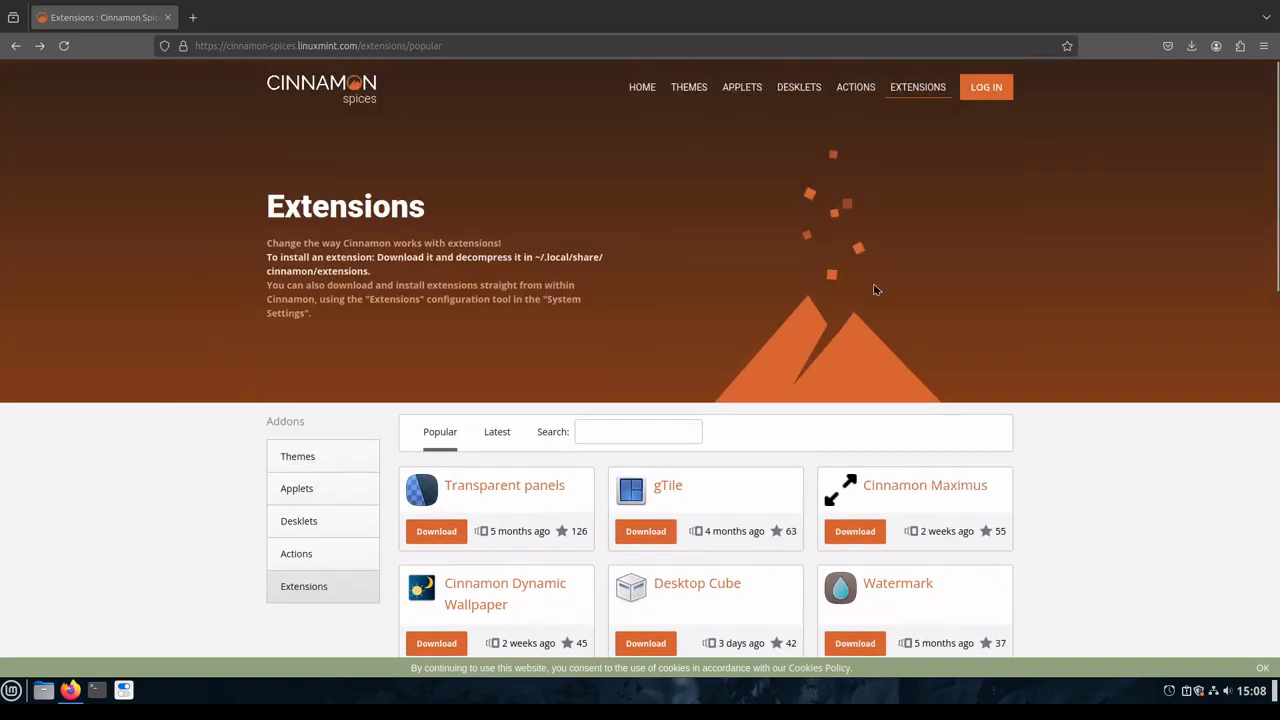
click(1227, 3)
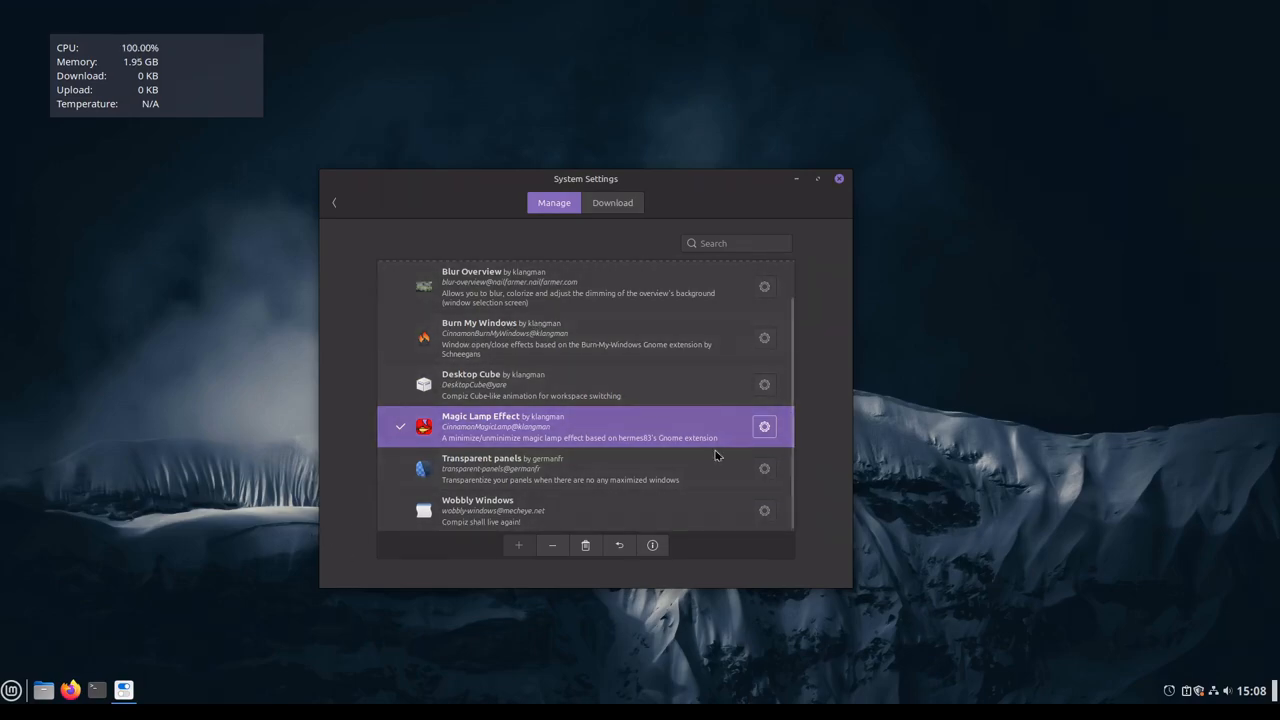
Step: Enable the Burn My Windows extension and test it by opening and closing a file manager window
click(467, 344)
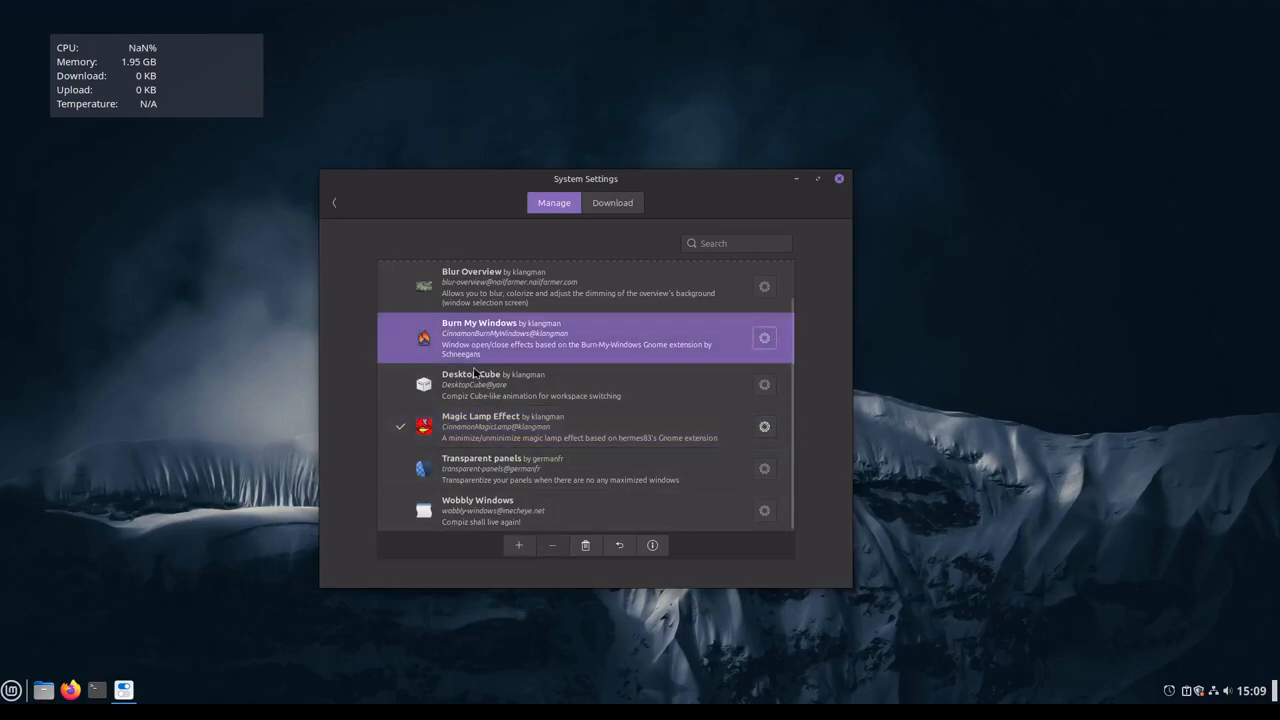
click(524, 553)
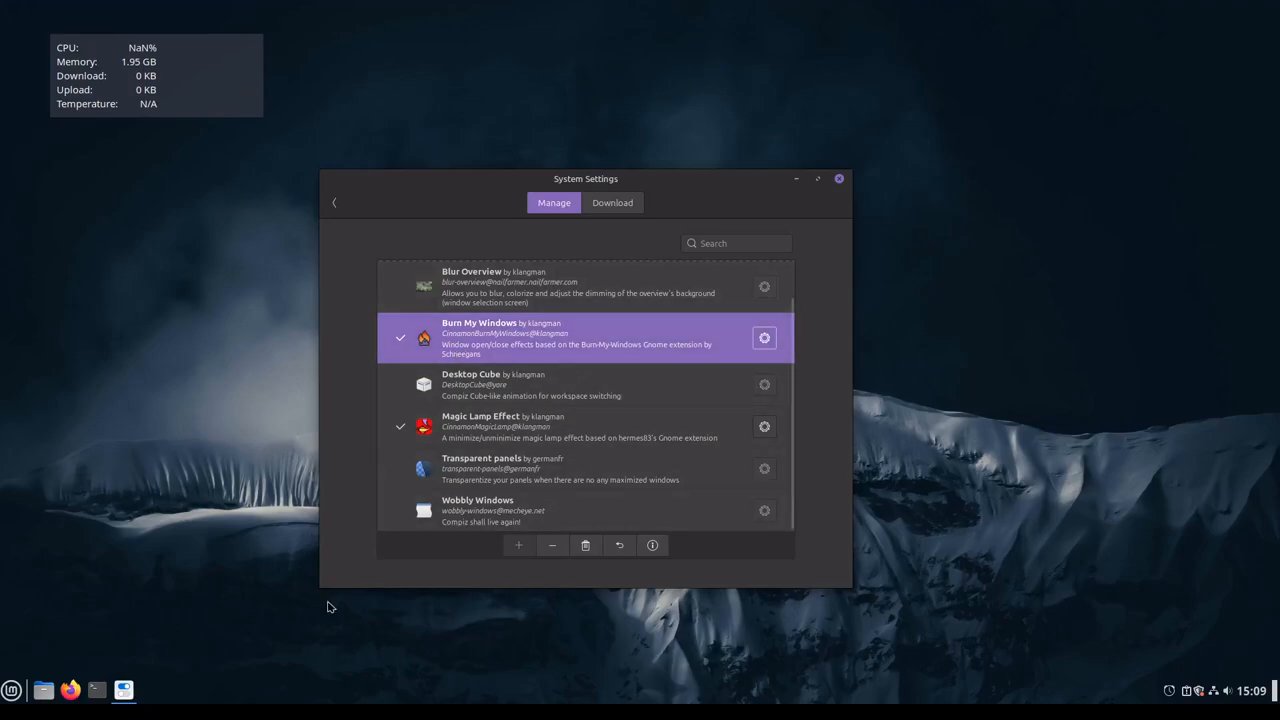
click(43, 690)
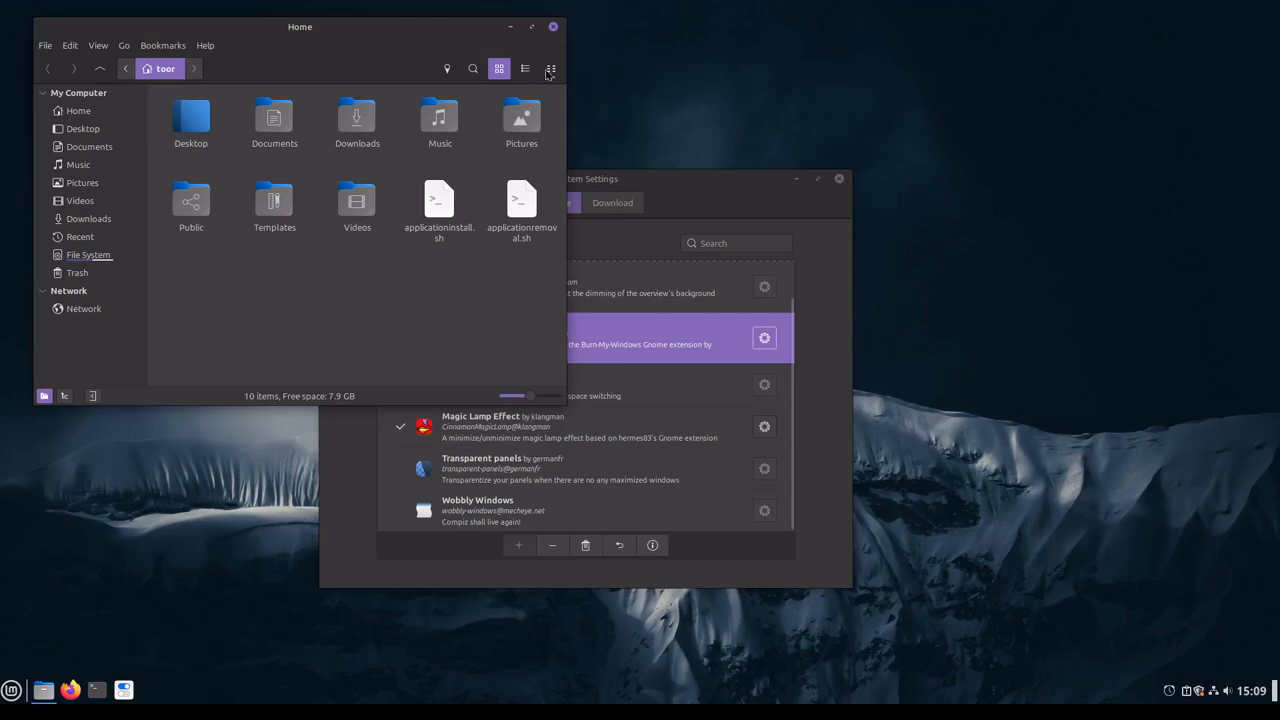
click(555, 28)
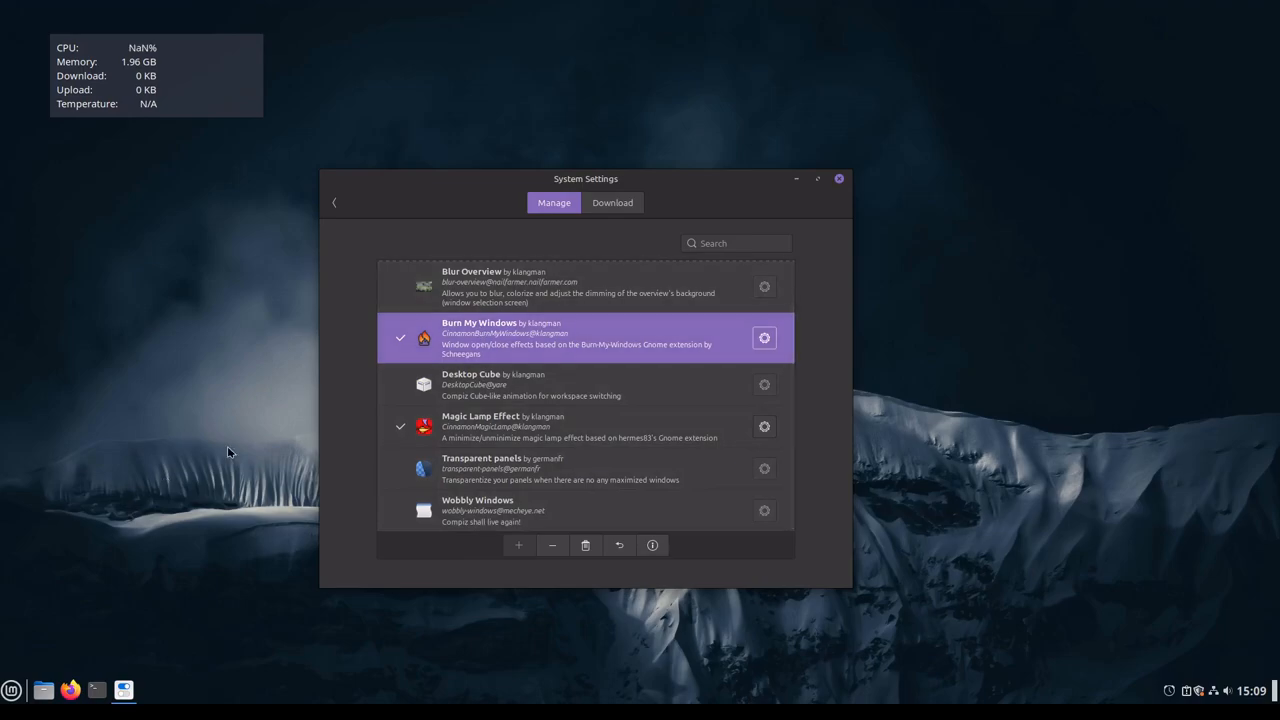
Step: Return to the System Settings overview and look over its Appearance and Preferences categories
click(335, 201)
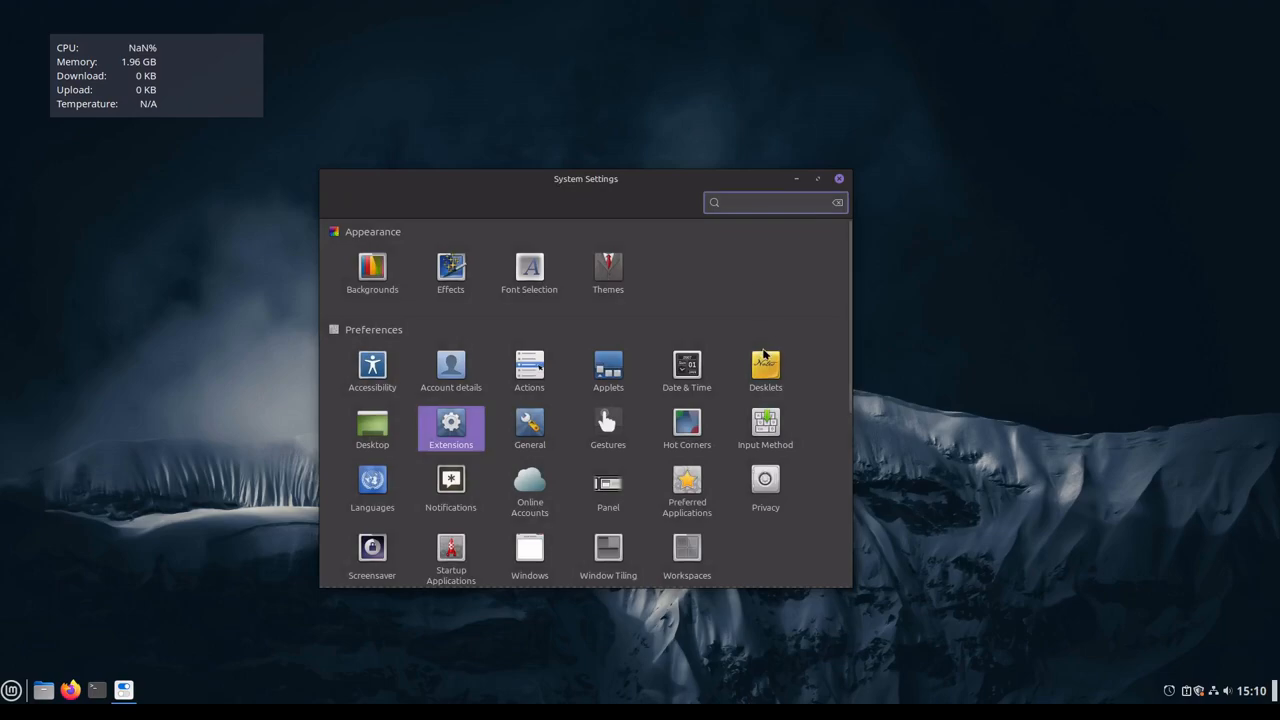
scroll(779, 563, down, 5)
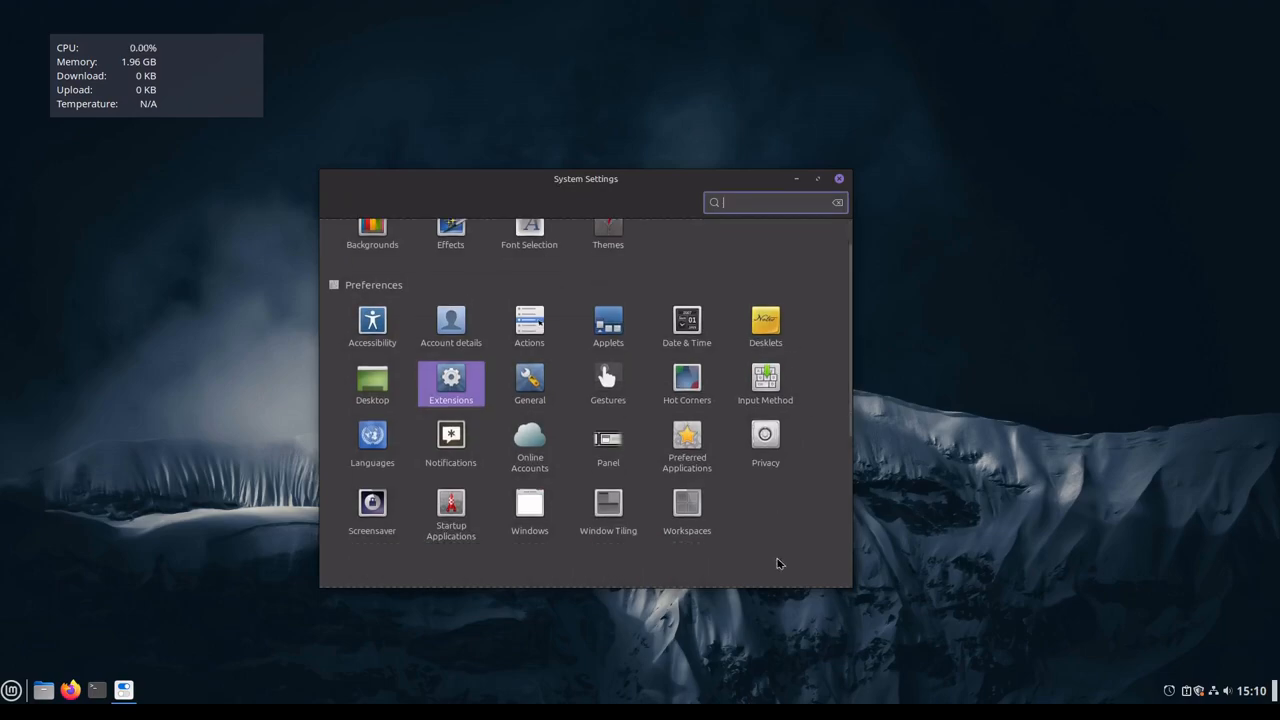
scroll(779, 563, up, 5)
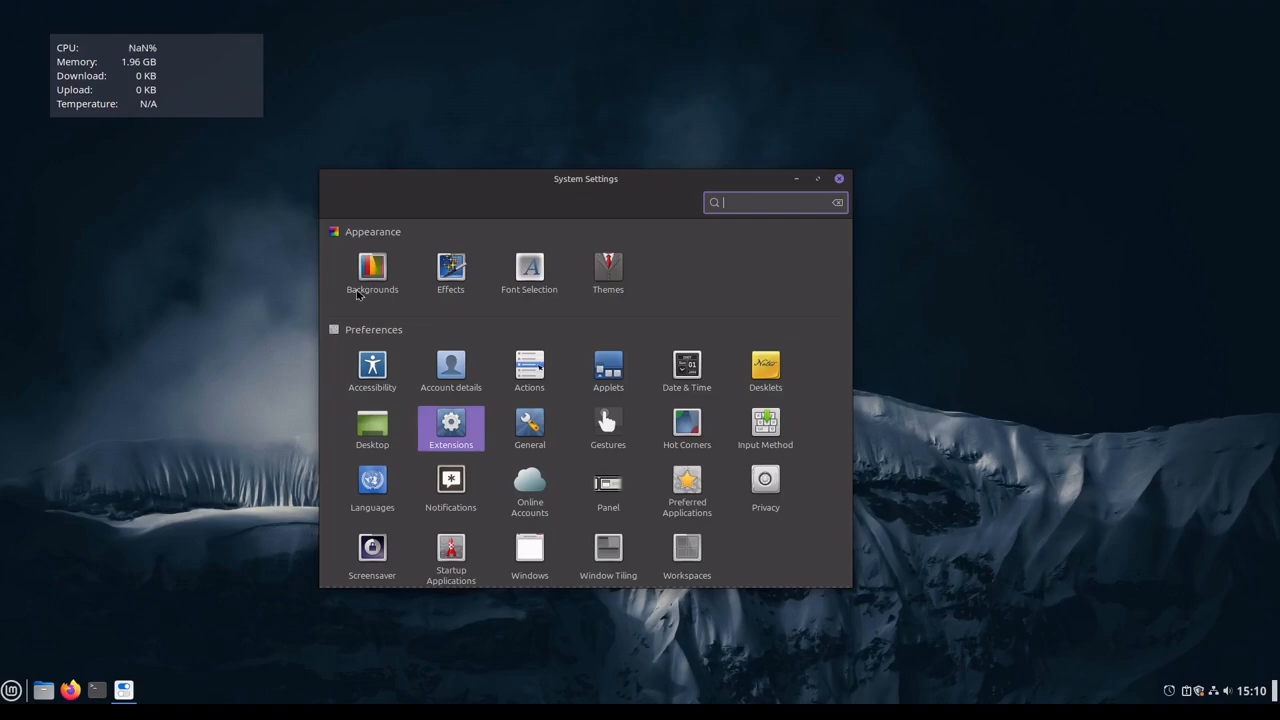
Step: Search the application menu for "themes", dismiss it, then view the Themes page within System Settings and return to the overview
click(15, 692)
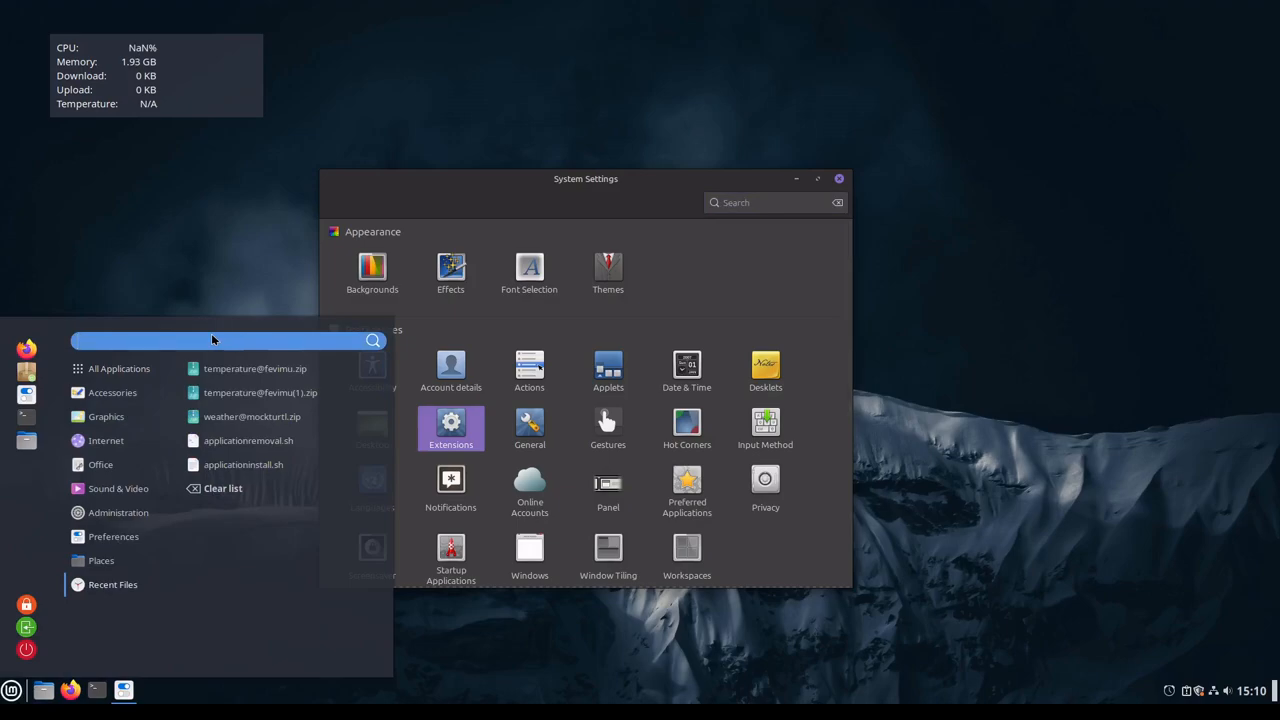
text(themes)
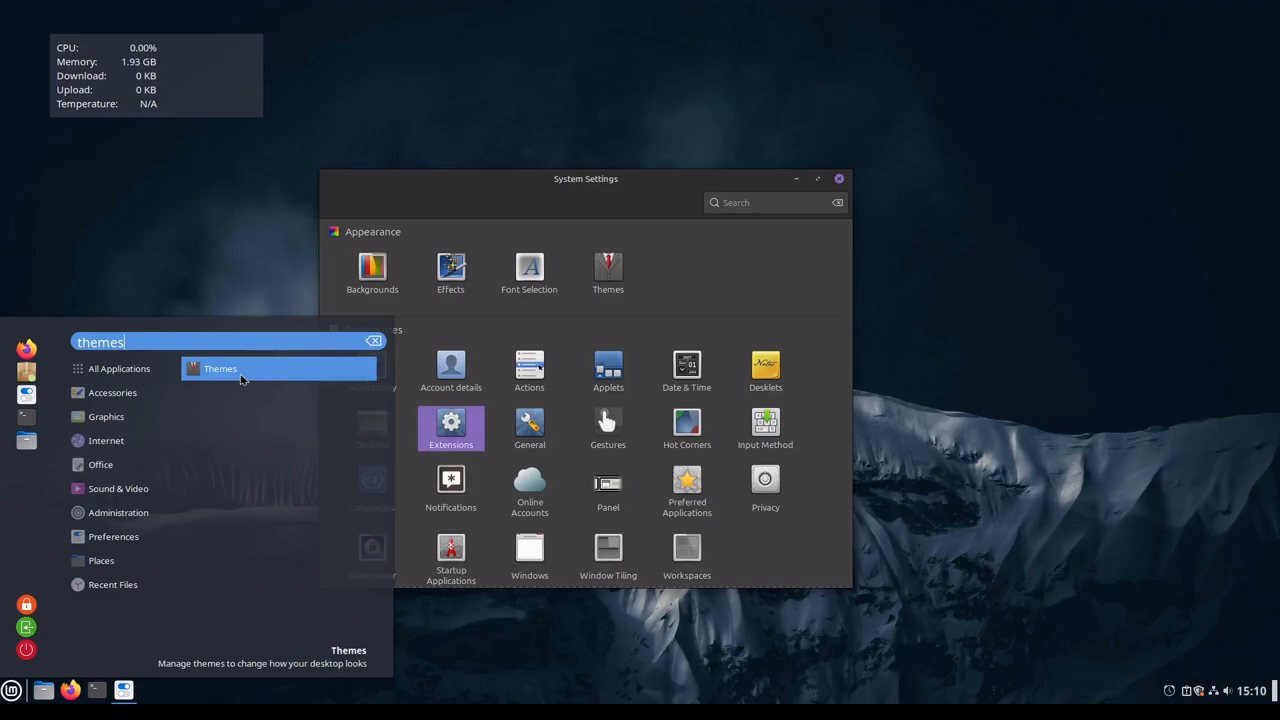
click(710, 284)
click(605, 273)
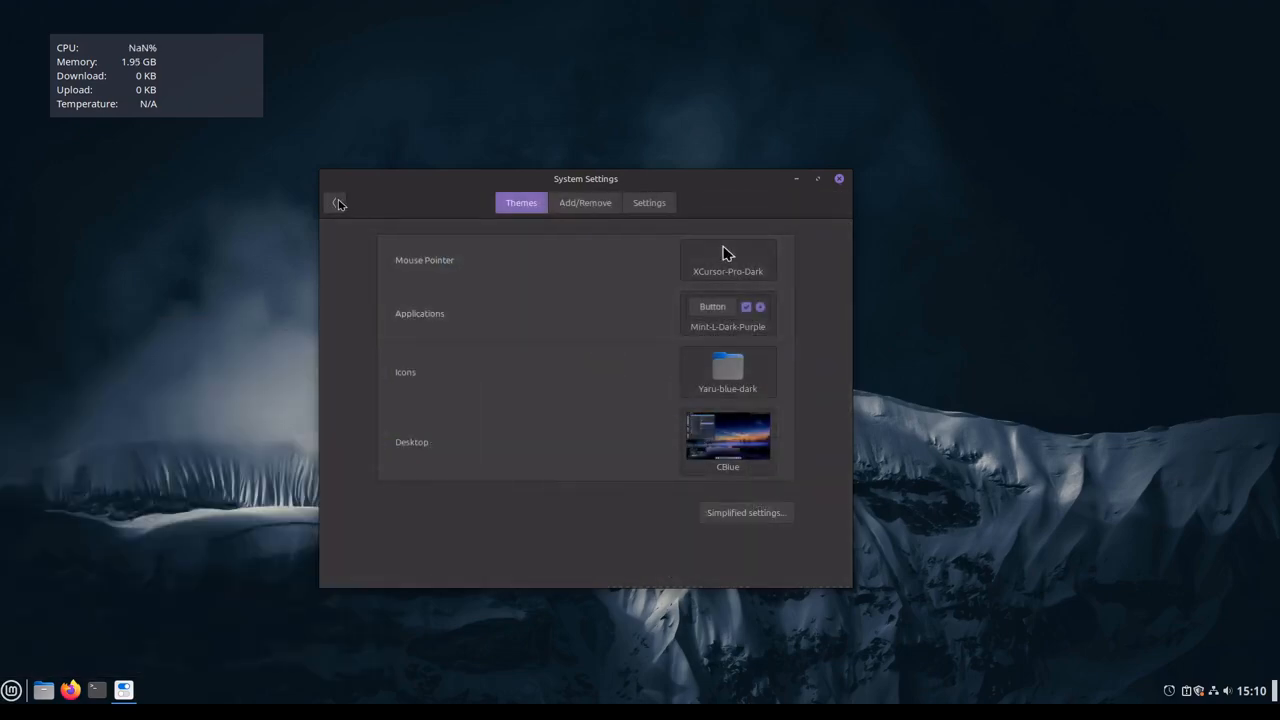
click(337, 203)
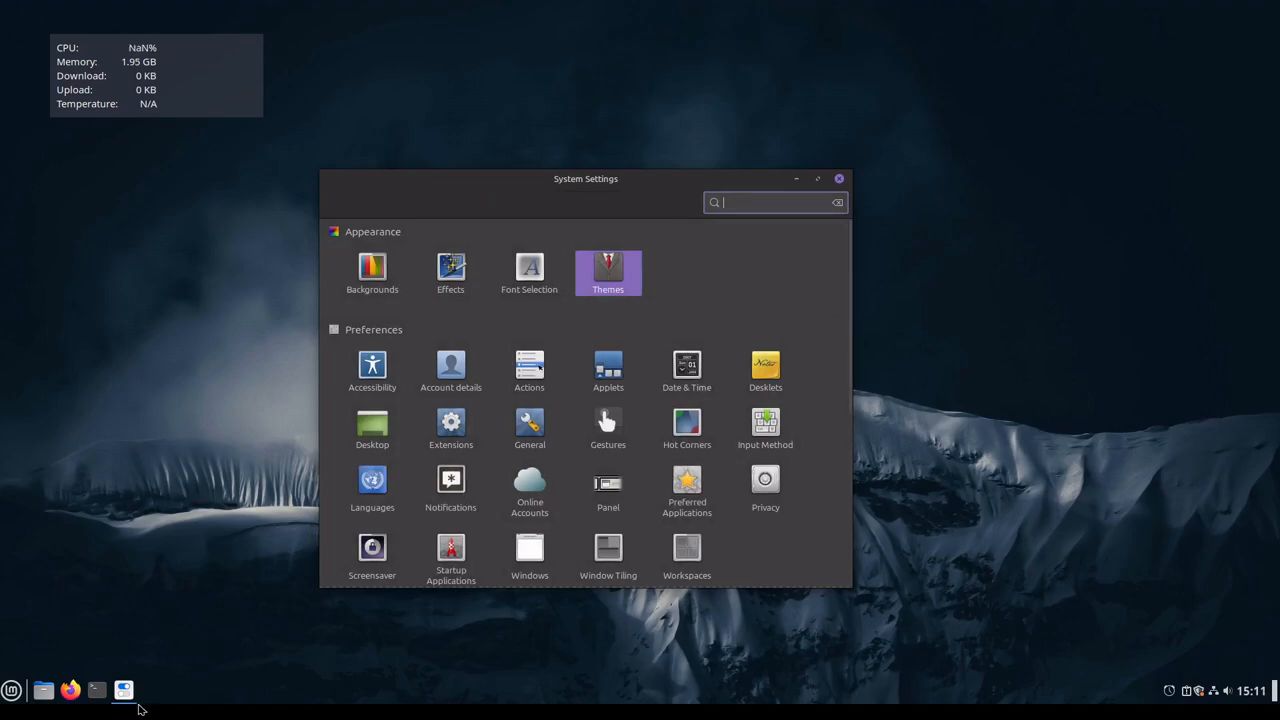
Step: Open Themes as a separate window by searching the application menu for "theme", move it beside System Settings, and close it
click(11, 690)
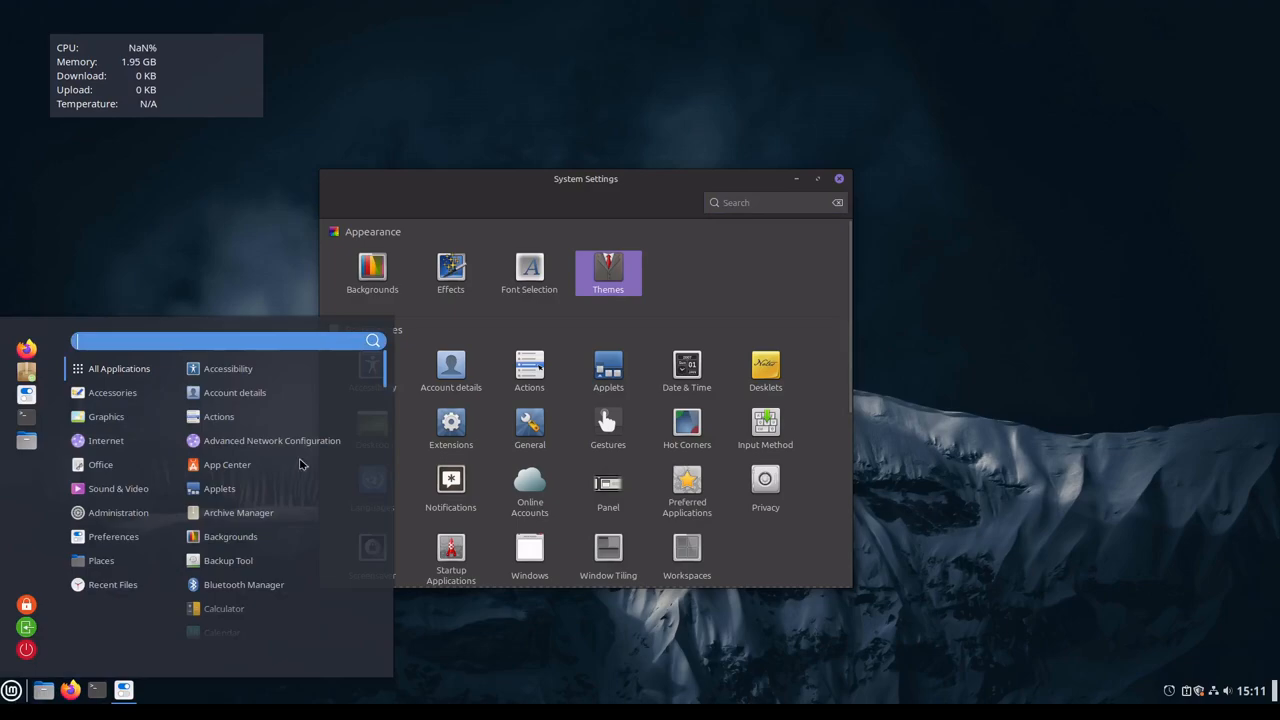
mouse_move(112, 584)
text(t)
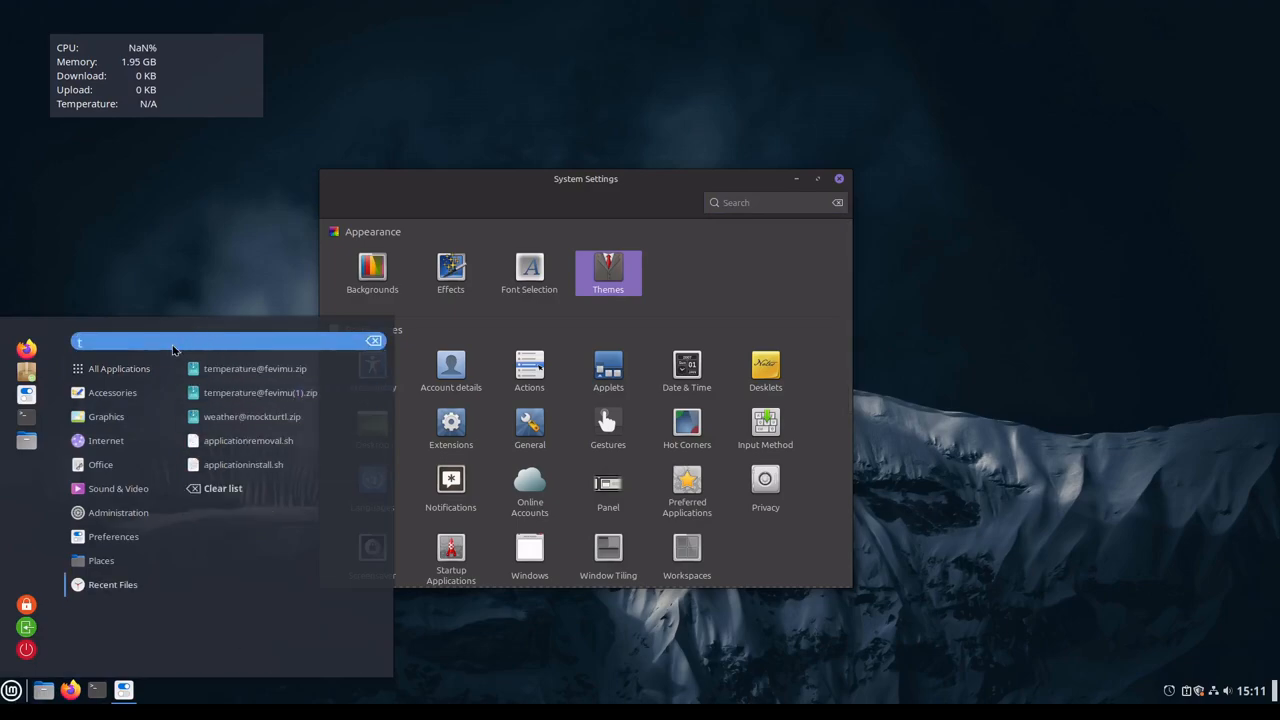
text(heme)
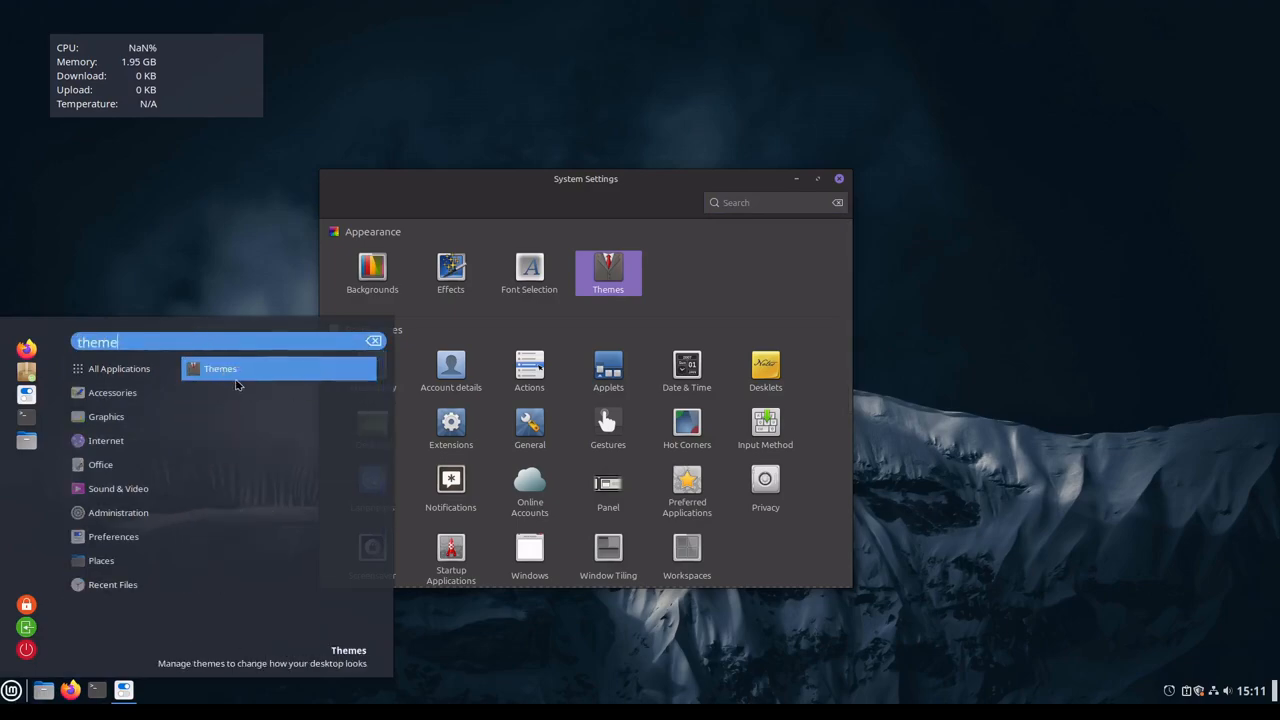
click(237, 385)
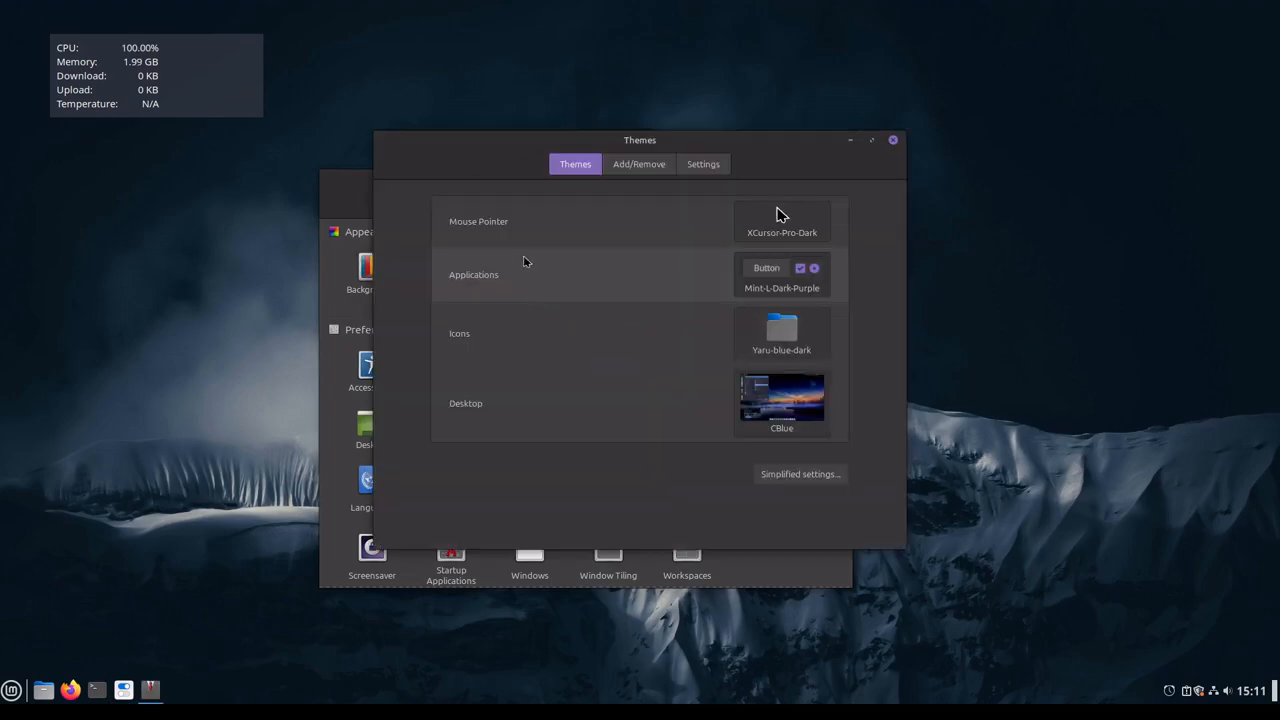
drag(499, 152, 485, 372)
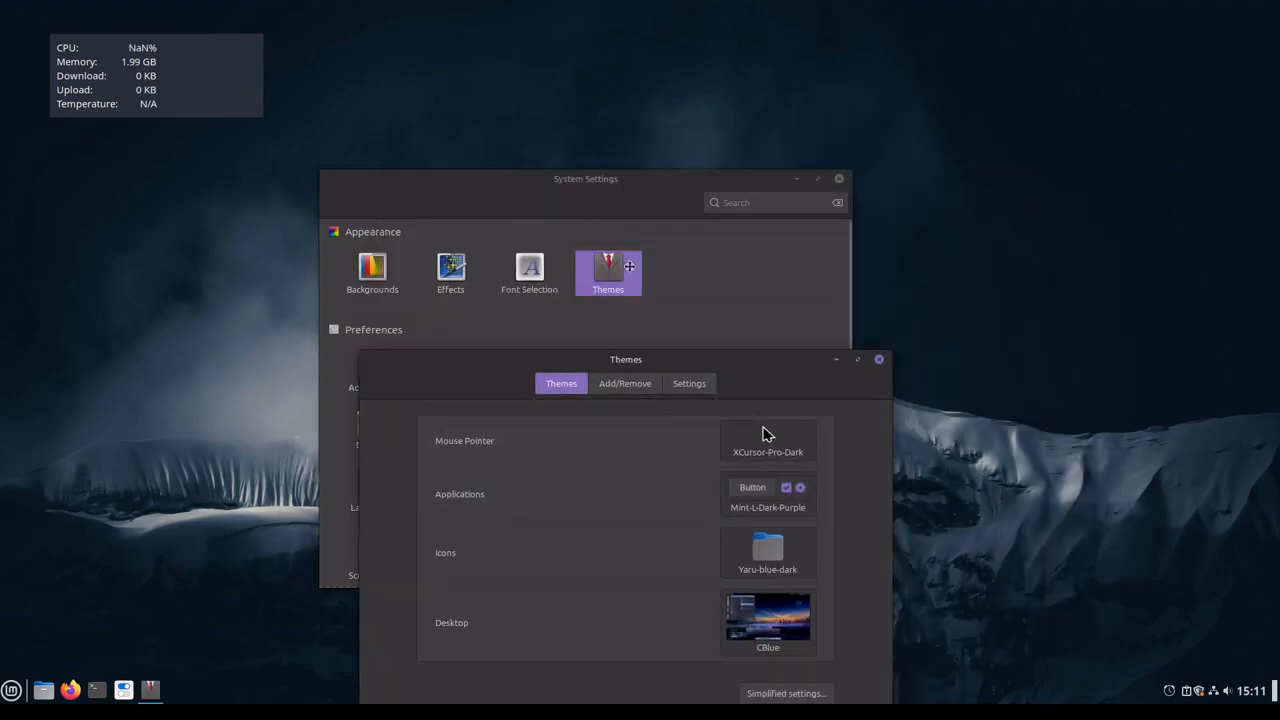
drag(629, 266, 714, 215)
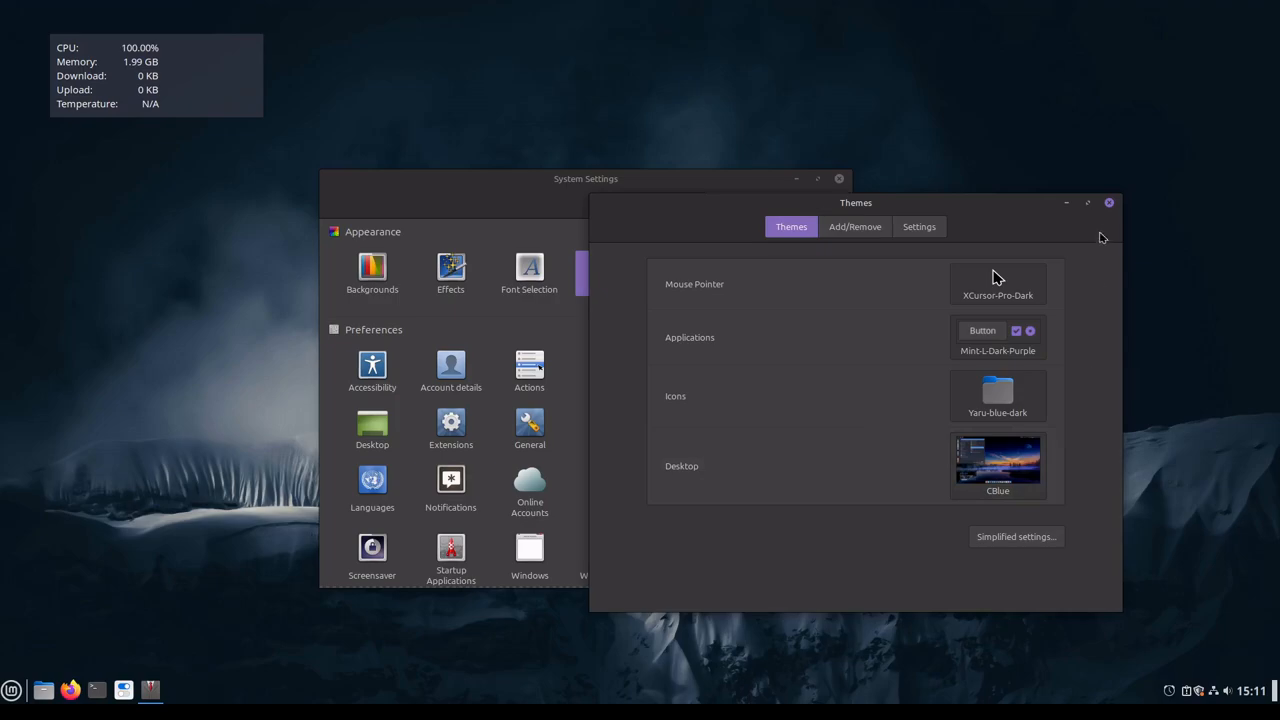
click(1108, 202)
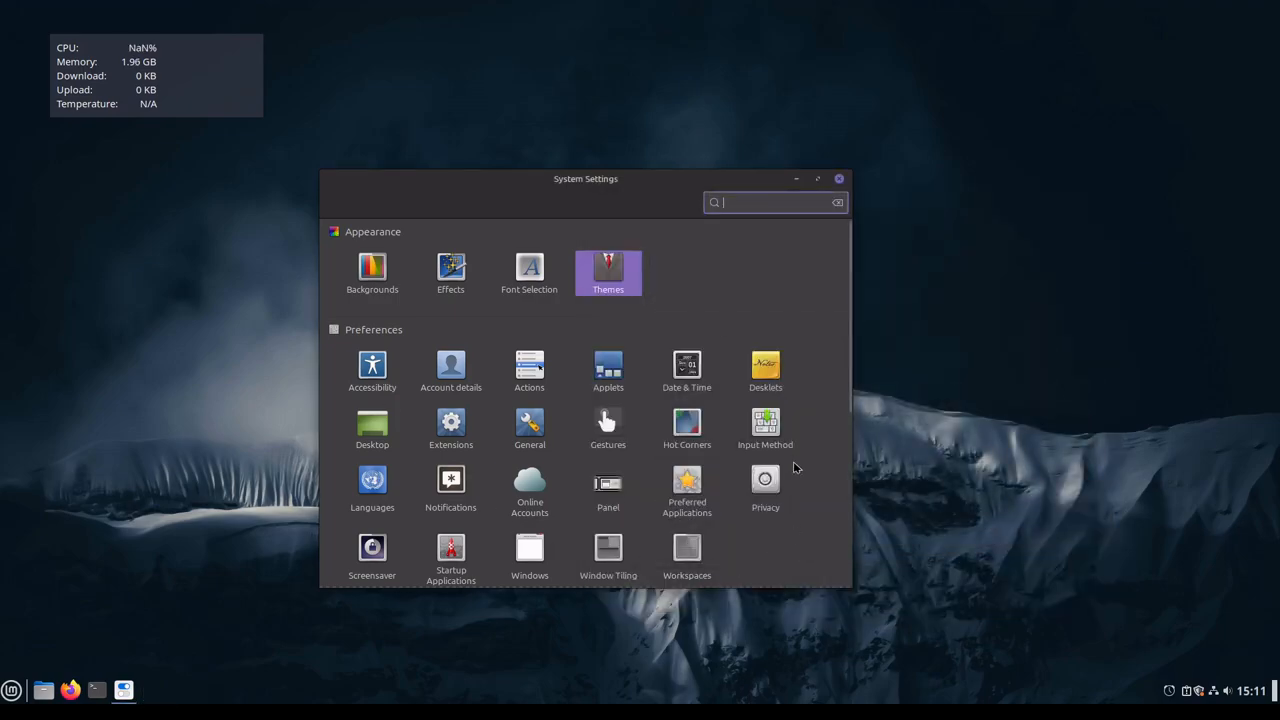
Step: Look through the Preferences and Hardware categories in the System Settings overview
click(811, 526)
scroll(811, 517, down, 3)
scroll(811, 517, up, 2)
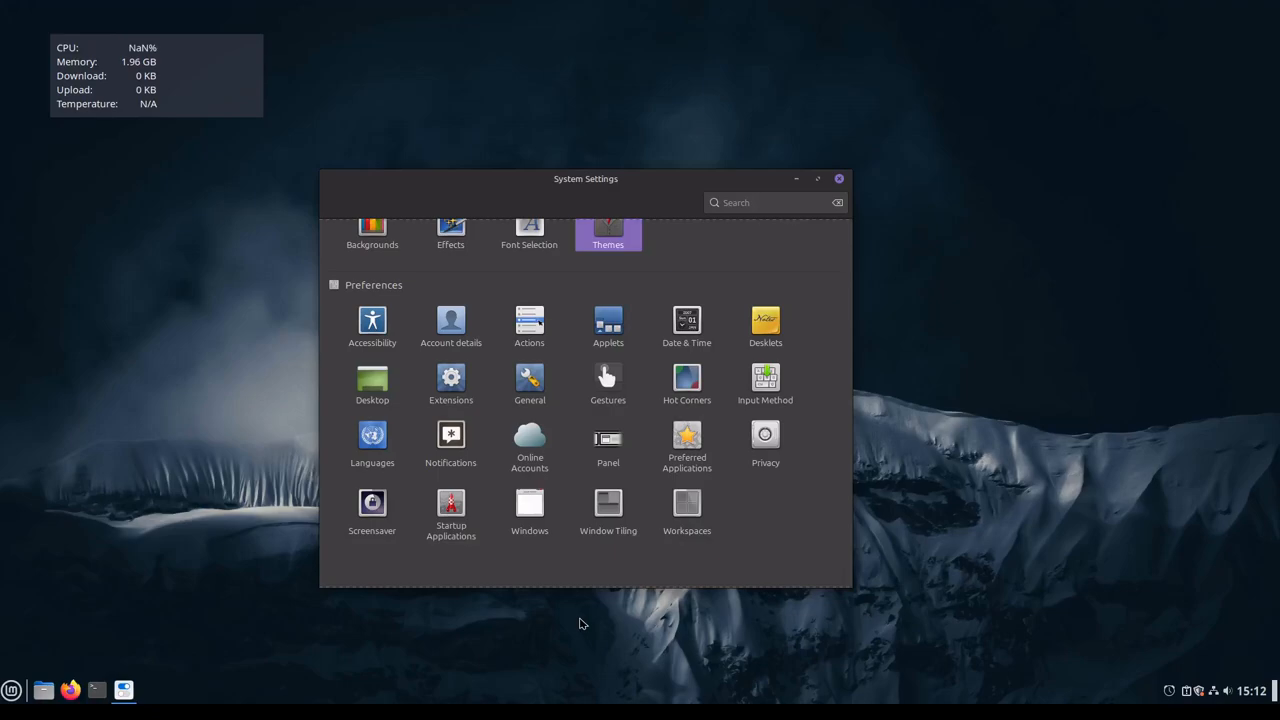
scroll(779, 556, down, 1)
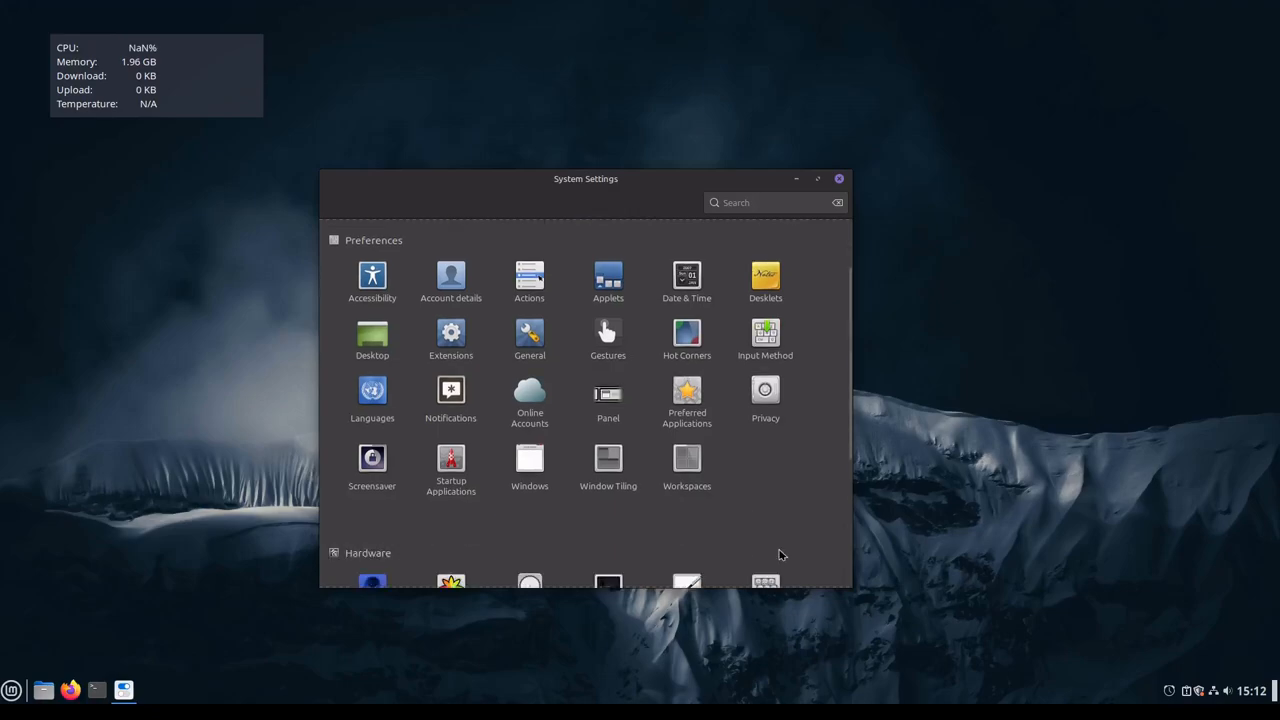
scroll(778, 553, down, 3)
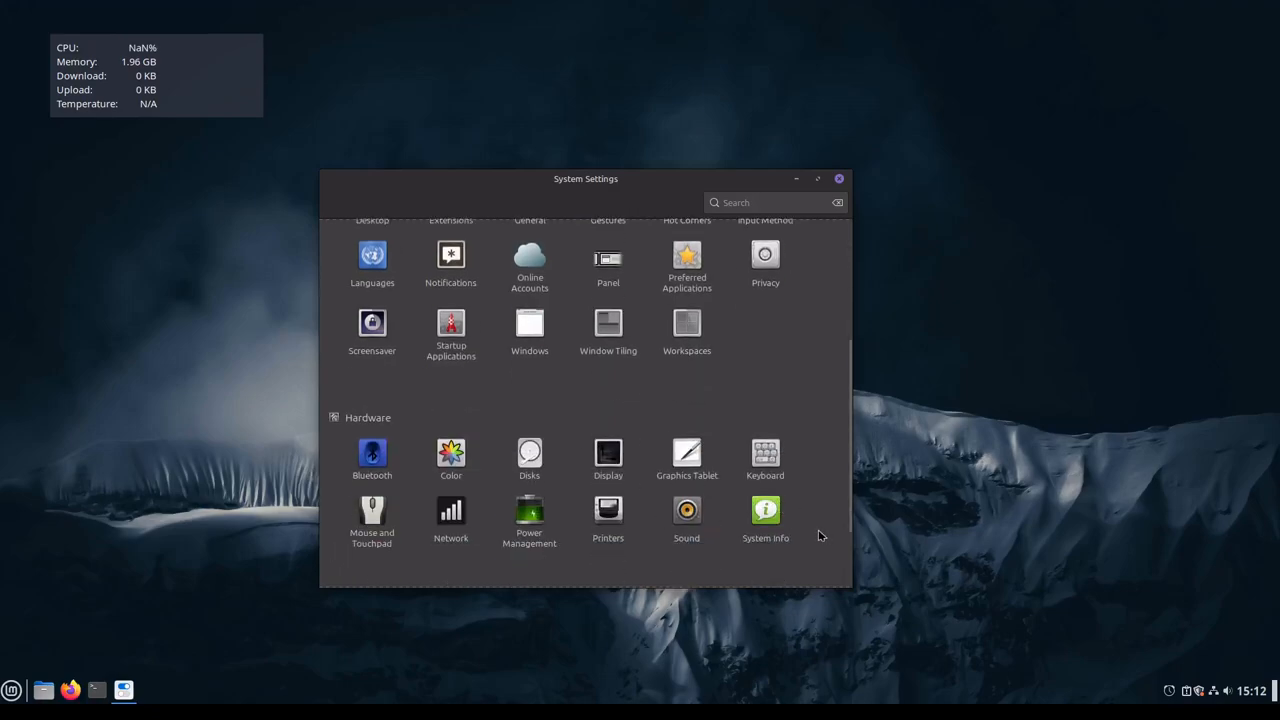